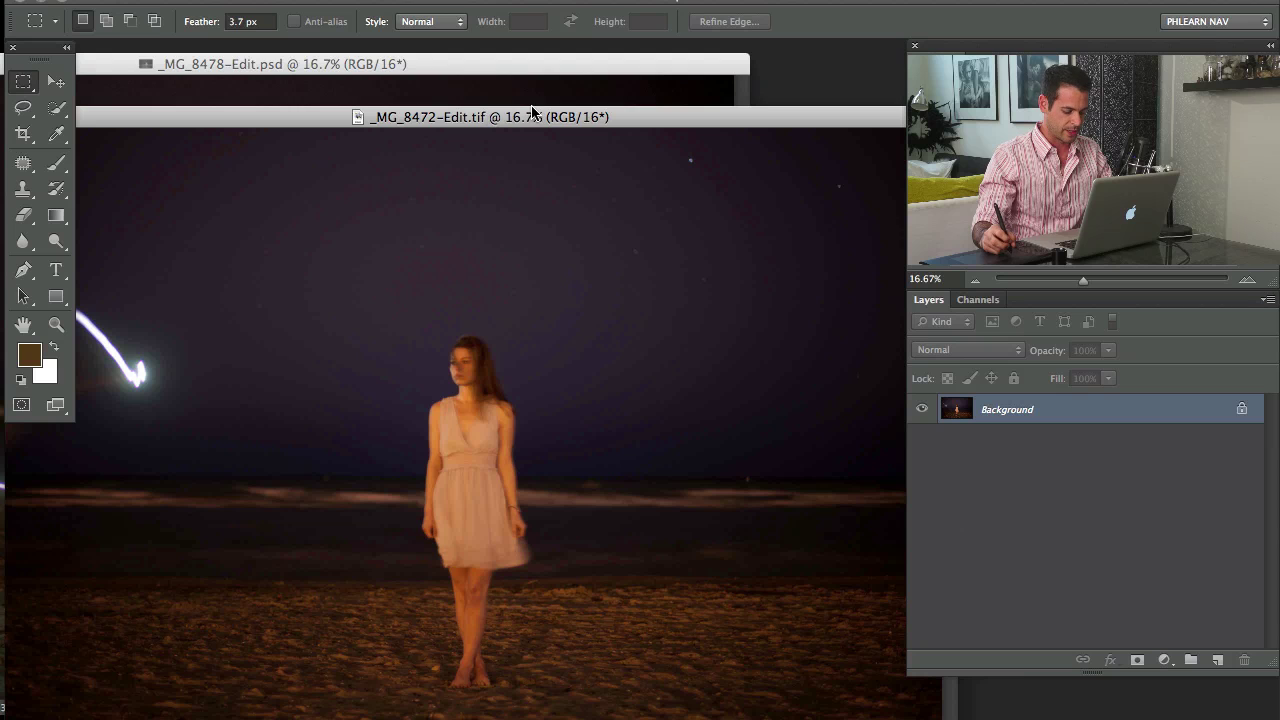
# Copy the _MG_8472-Edit.tif photo into _MG_8478-Edit.psd as a new layer and show that document in full-screen mode
pyautogui.press('v')
pyautogui.click(491, 74)
pyautogui.click(762, 130)
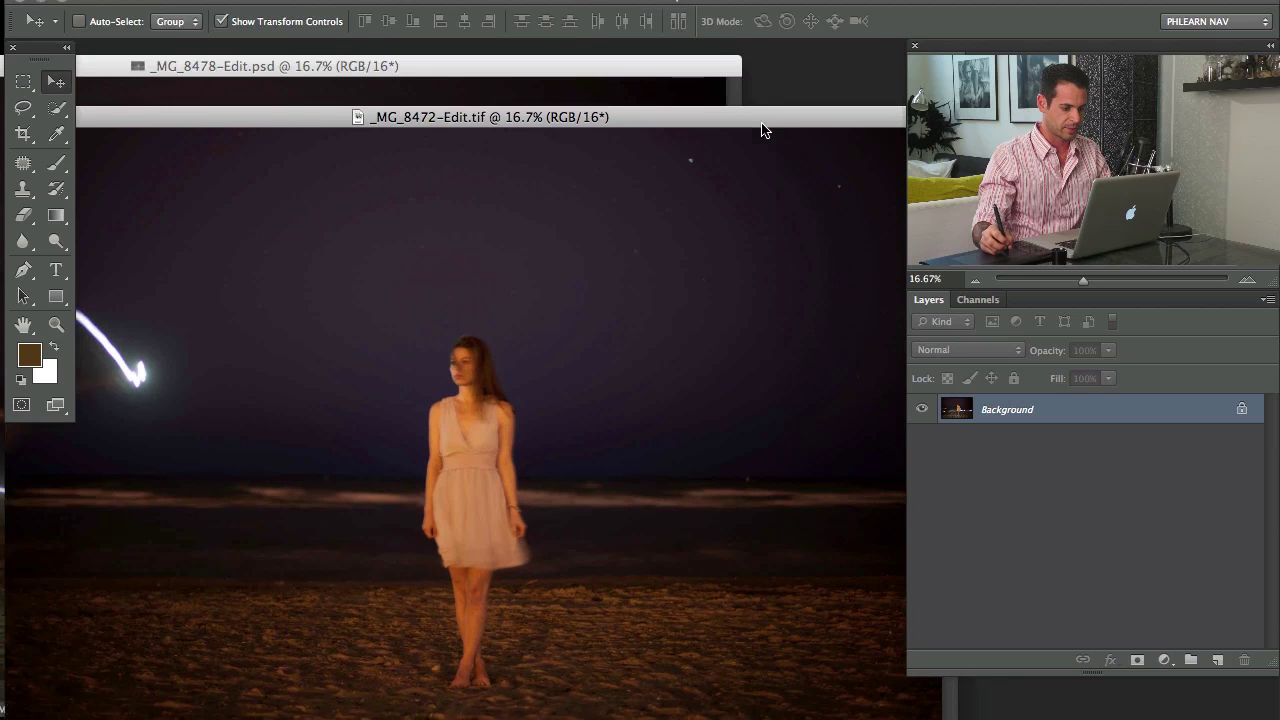
pyautogui.moveTo(762, 130); pyautogui.dragTo(752, 133)
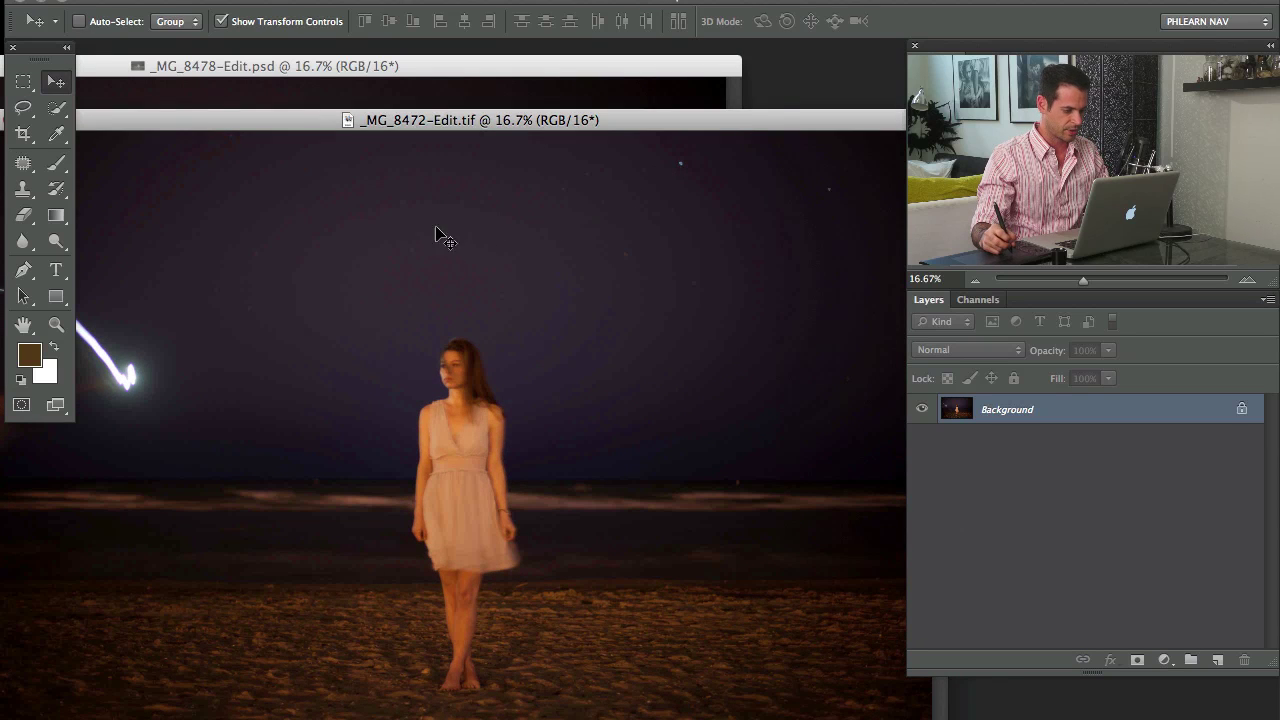
pyautogui.moveTo(443, 97); pyautogui.dragTo(445, 98)
pyautogui.click(778, 136)
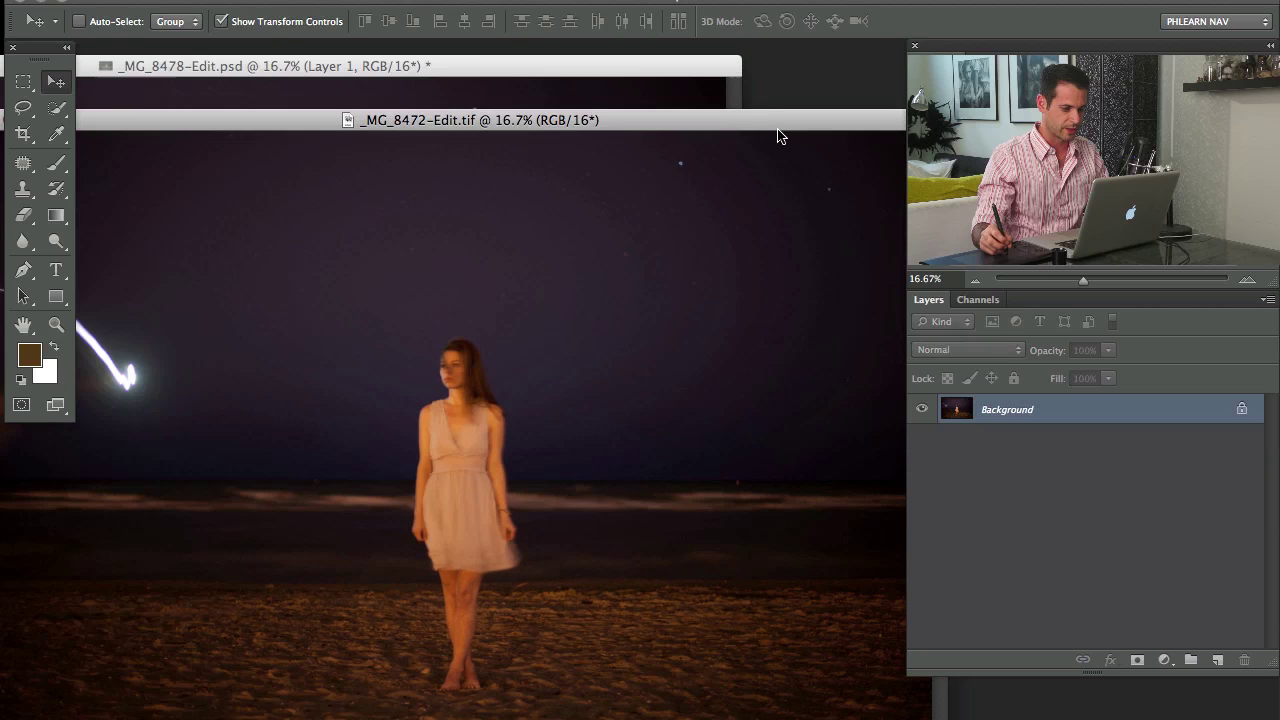
pyautogui.click(596, 101)
pyautogui.moveTo(577, 69); pyautogui.dragTo(600, 82)
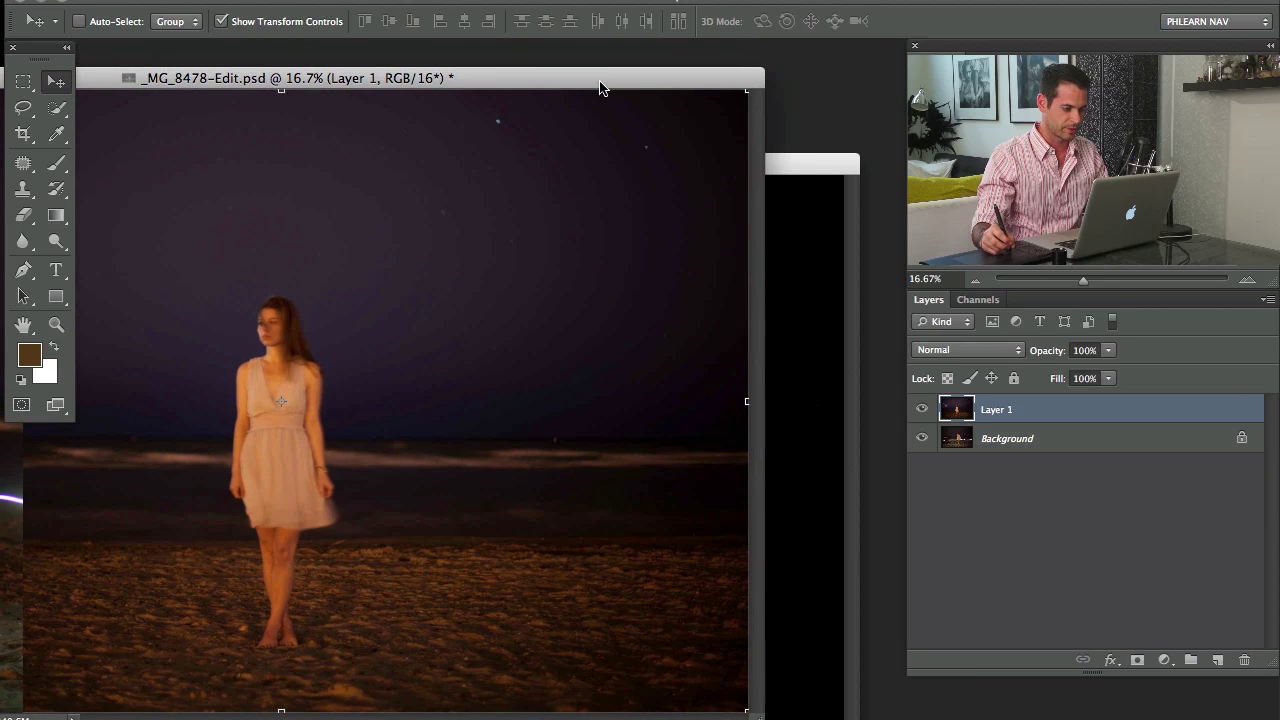
pyautogui.press('f')
pyautogui.moveTo(656, 356); pyautogui.dragTo(595, 274)
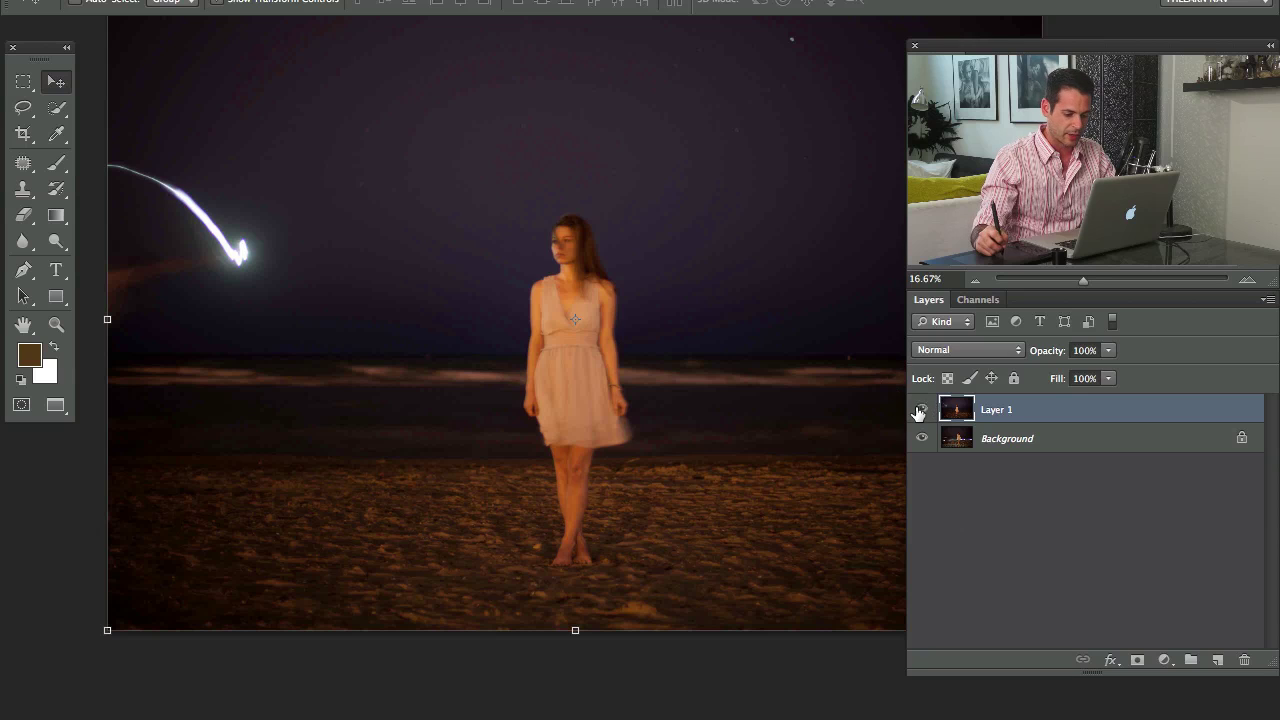
# Compare the woman's pose in the two photos by switching Layer 1's visibility off and on
pyautogui.click(920, 409)
pyautogui.moveTo(625, 491); pyautogui.dragTo(603, 507)
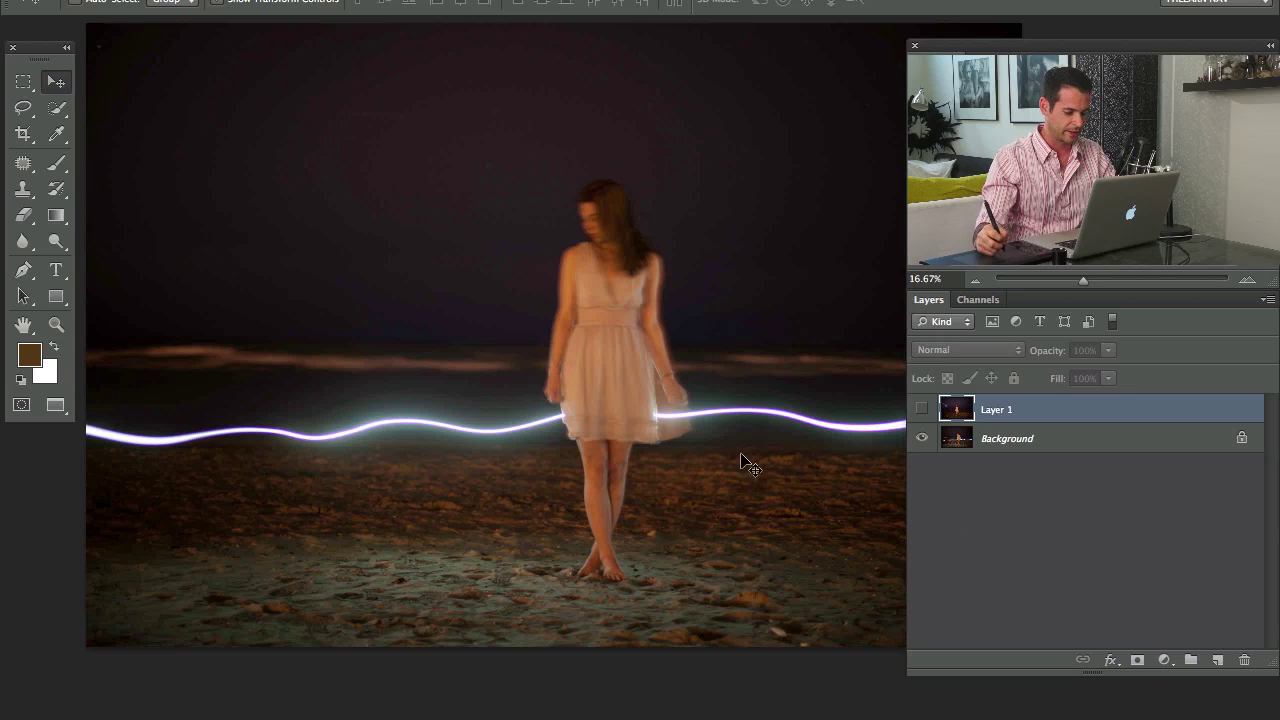
pyautogui.moveTo(742, 462); pyautogui.dragTo(675, 472)
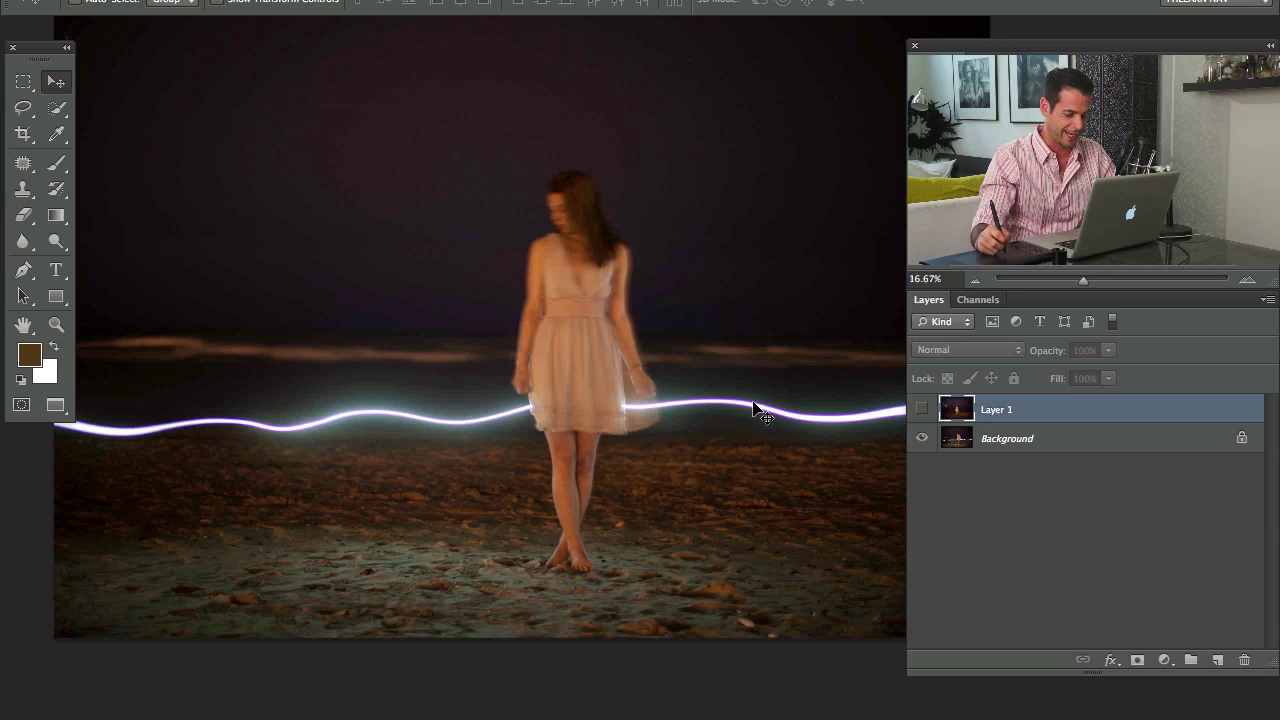
pyautogui.moveTo(688, 458); pyautogui.dragTo(643, 491)
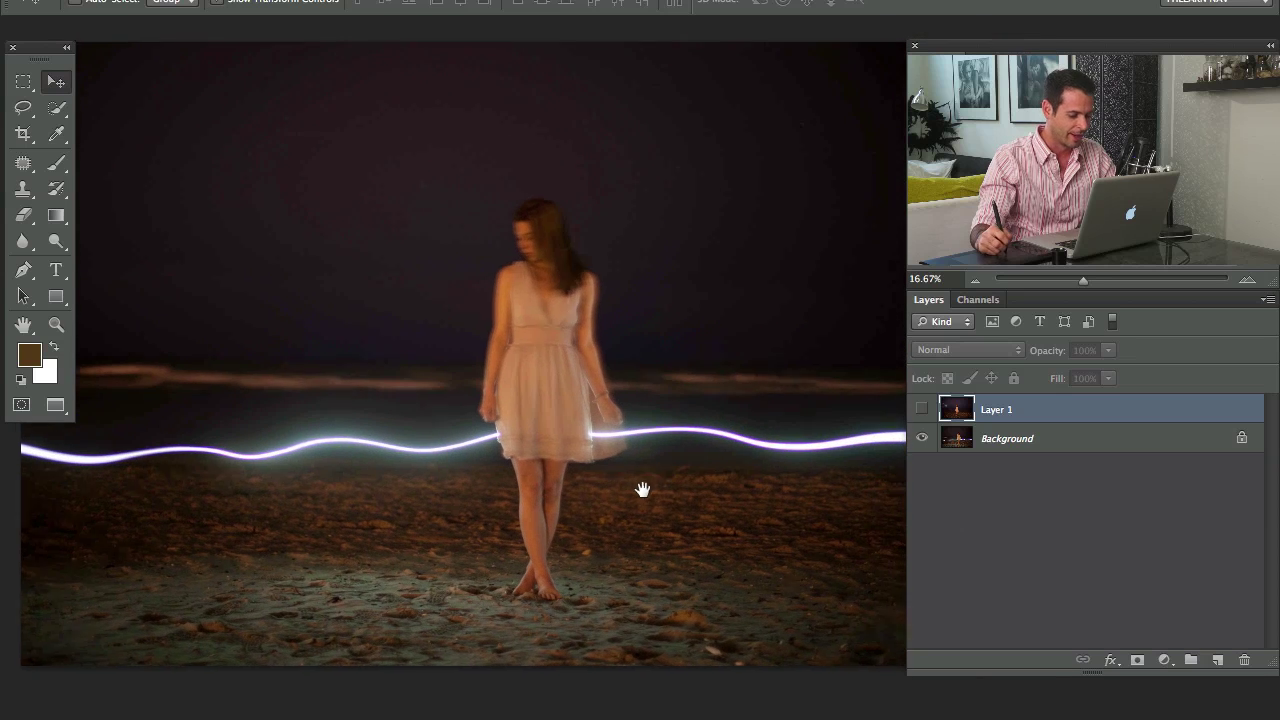
pyautogui.click(922, 410)
pyautogui.click(922, 410)
pyautogui.hotkey('ctrl', '+')
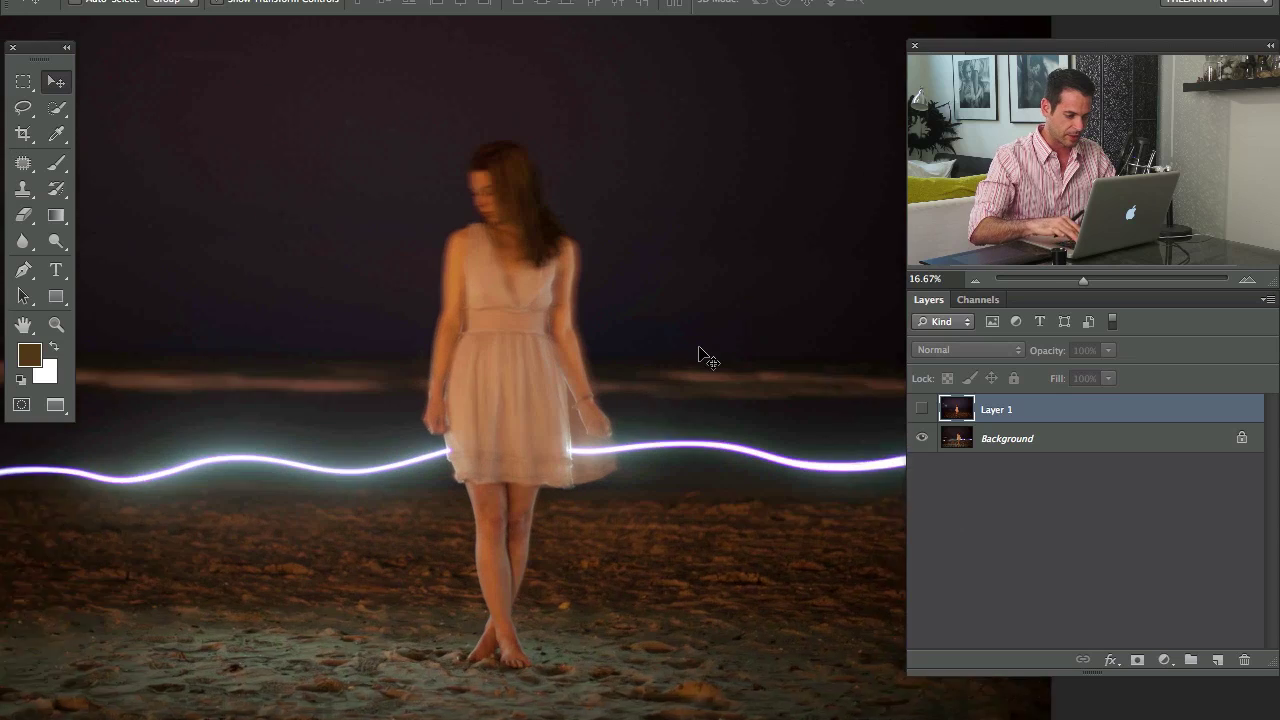
pyautogui.moveTo(441, 276); pyautogui.dragTo(480, 333)
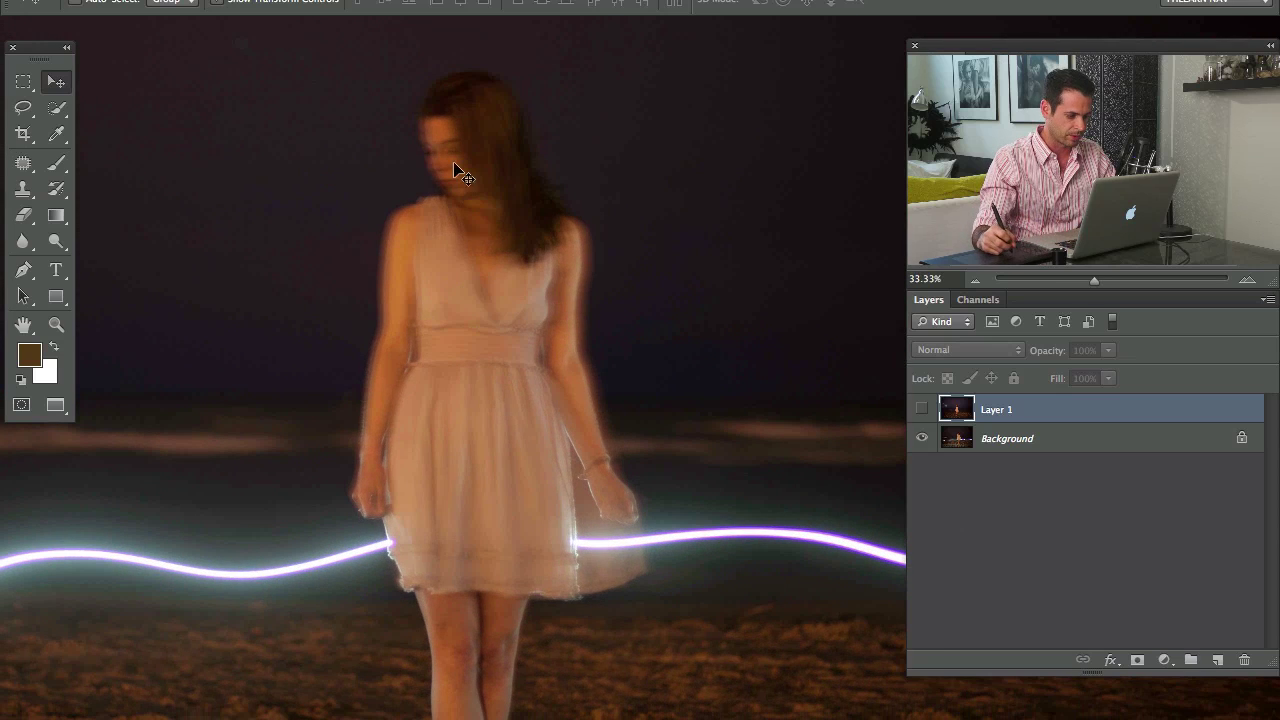
pyautogui.click(921, 409)
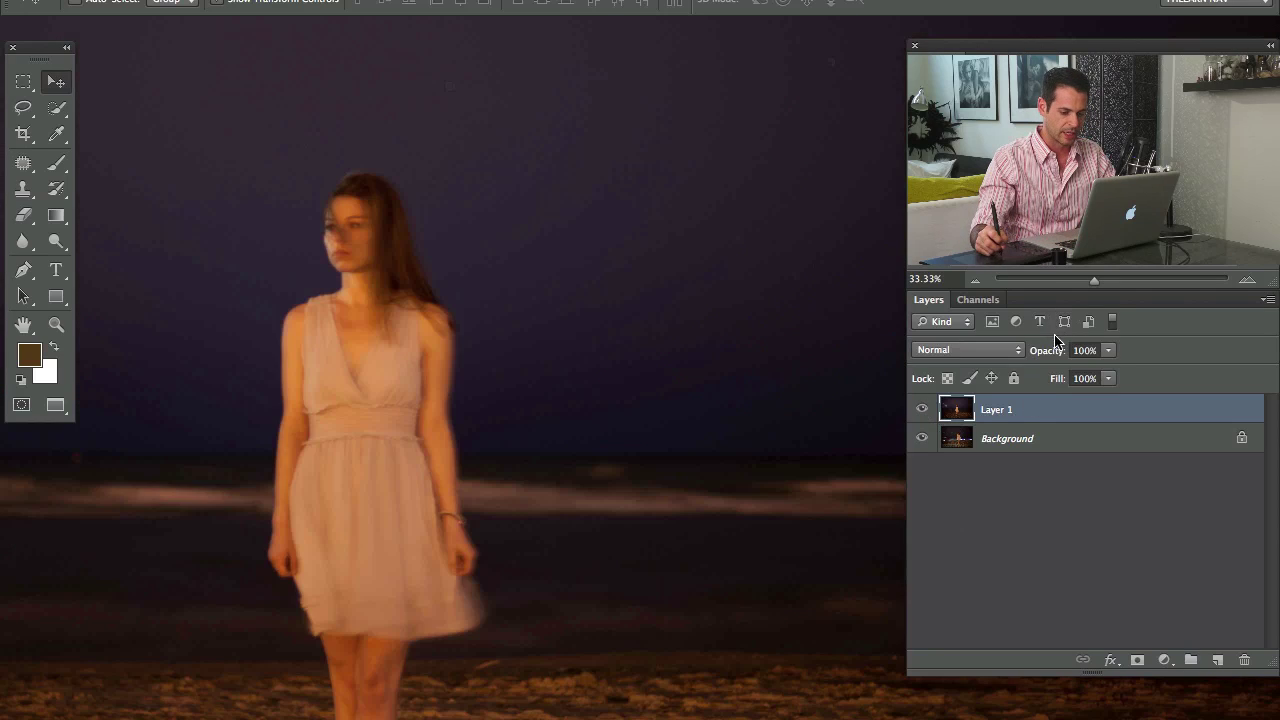
# Lower Layer 1's opacity to 74% and copy a rectangular area around the standing woman to a new layer
pyautogui.moveTo(1028, 360); pyautogui.dragTo(980, 346)
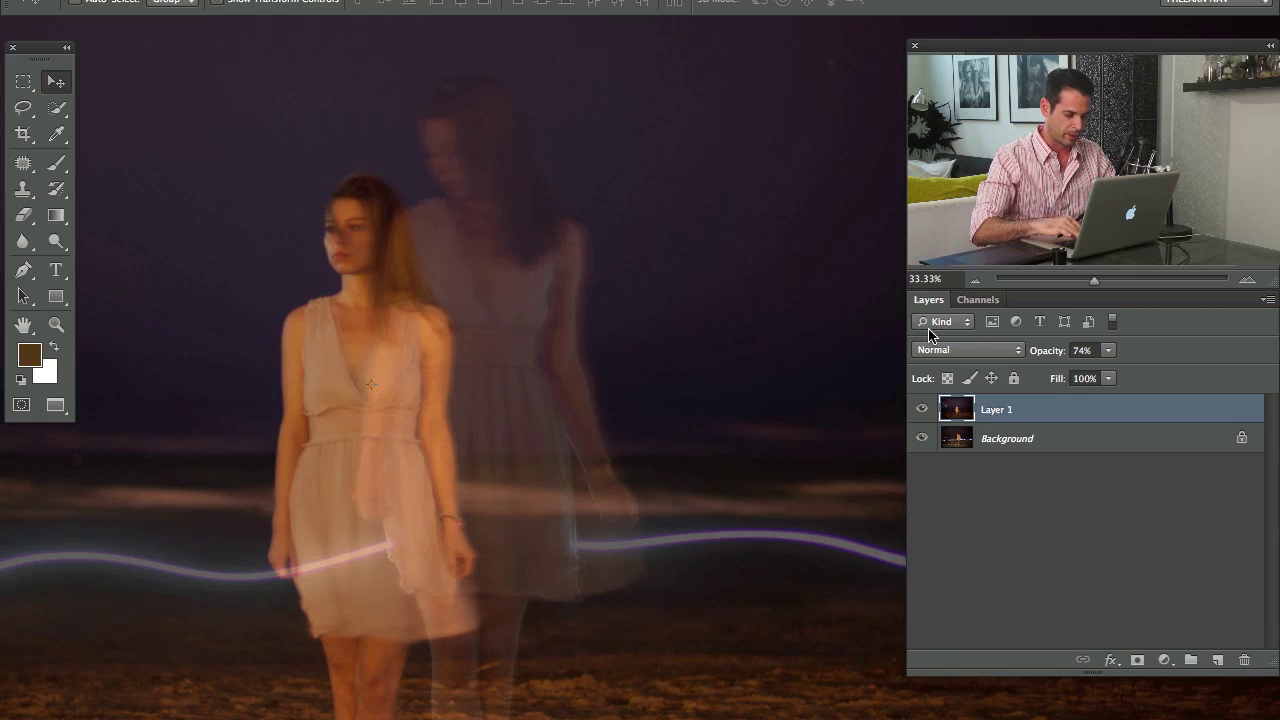
pyautogui.hotkey('ctrl', '-')
pyautogui.hotkey('ctrl', '-')
pyautogui.press('m')
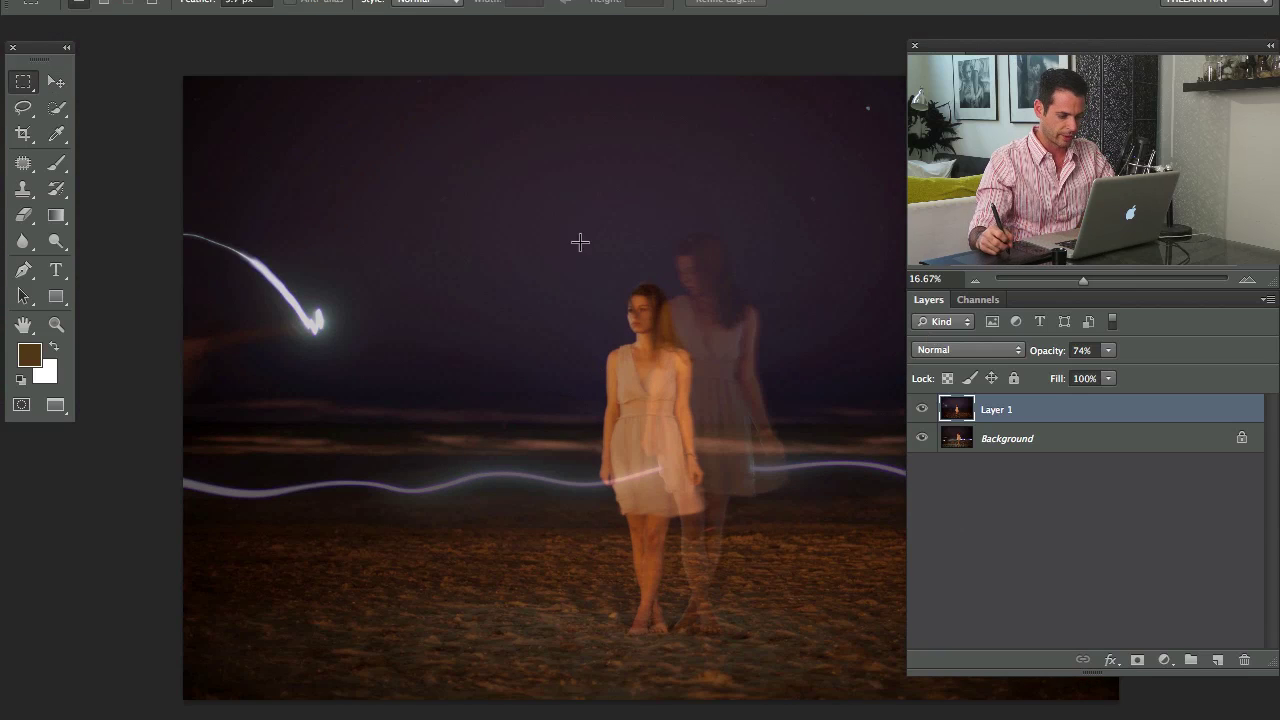
pyautogui.moveTo(580, 242); pyautogui.dragTo(764, 650)
pyautogui.hotkey('ctrl', 'j')
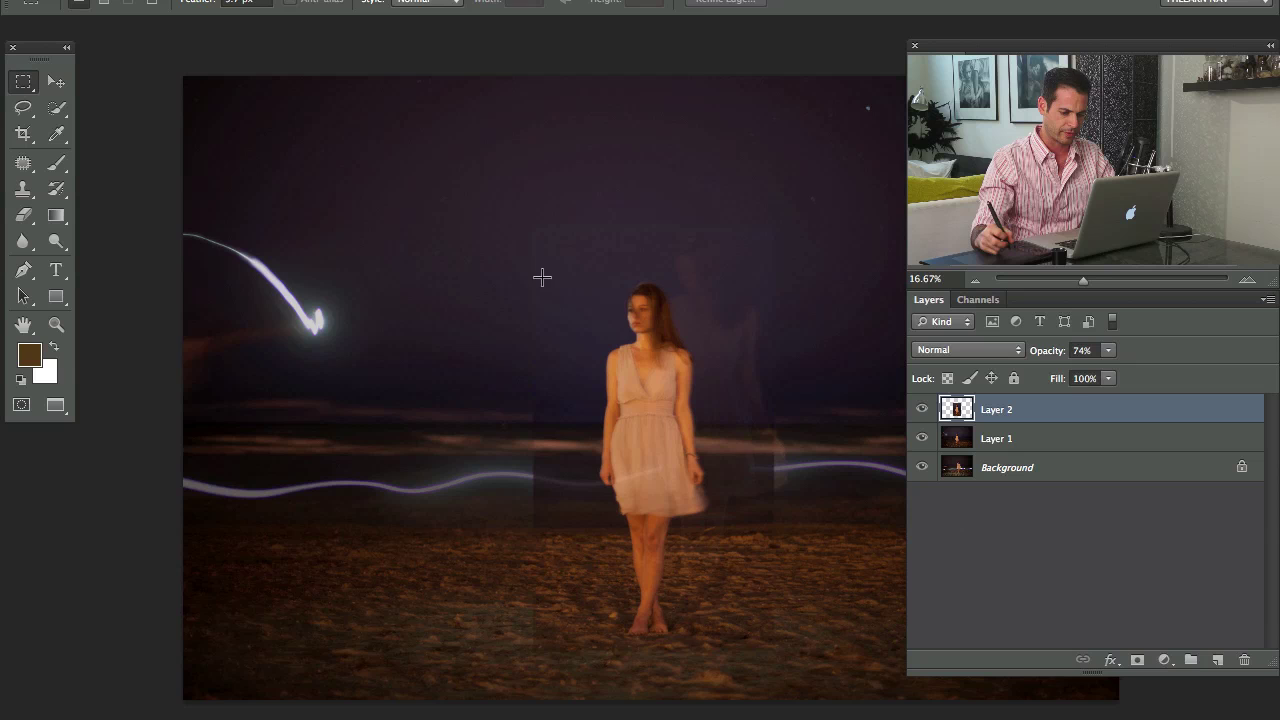
# Hide Layer 1, and enlarge and reposition the copied woman on Layer 2 to match the woman in the Background photo
pyautogui.click(921, 438)
pyautogui.click(1005, 440)
pyautogui.press('v')
pyautogui.moveTo(704, 441); pyautogui.dragTo(633, 441)
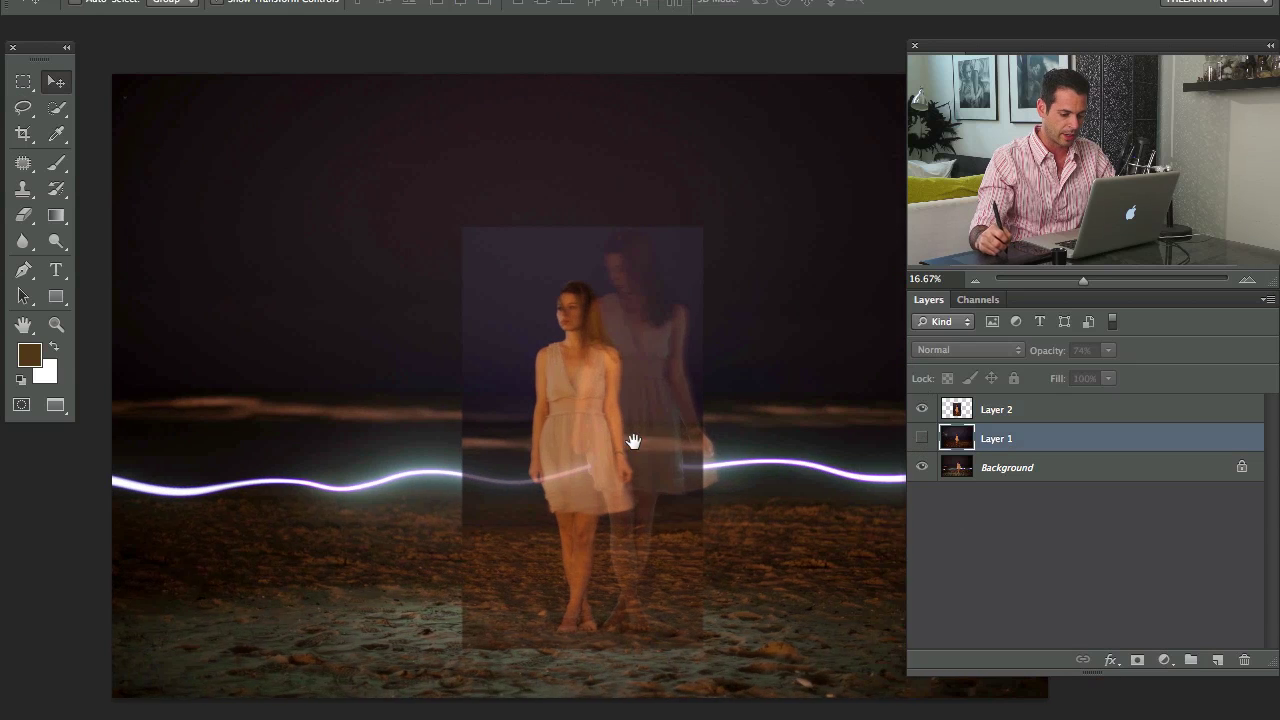
pyautogui.click(1012, 408)
pyautogui.moveTo(711, 231); pyautogui.dragTo(757, 196)
pyautogui.moveTo(670, 400); pyautogui.dragTo(714, 388)
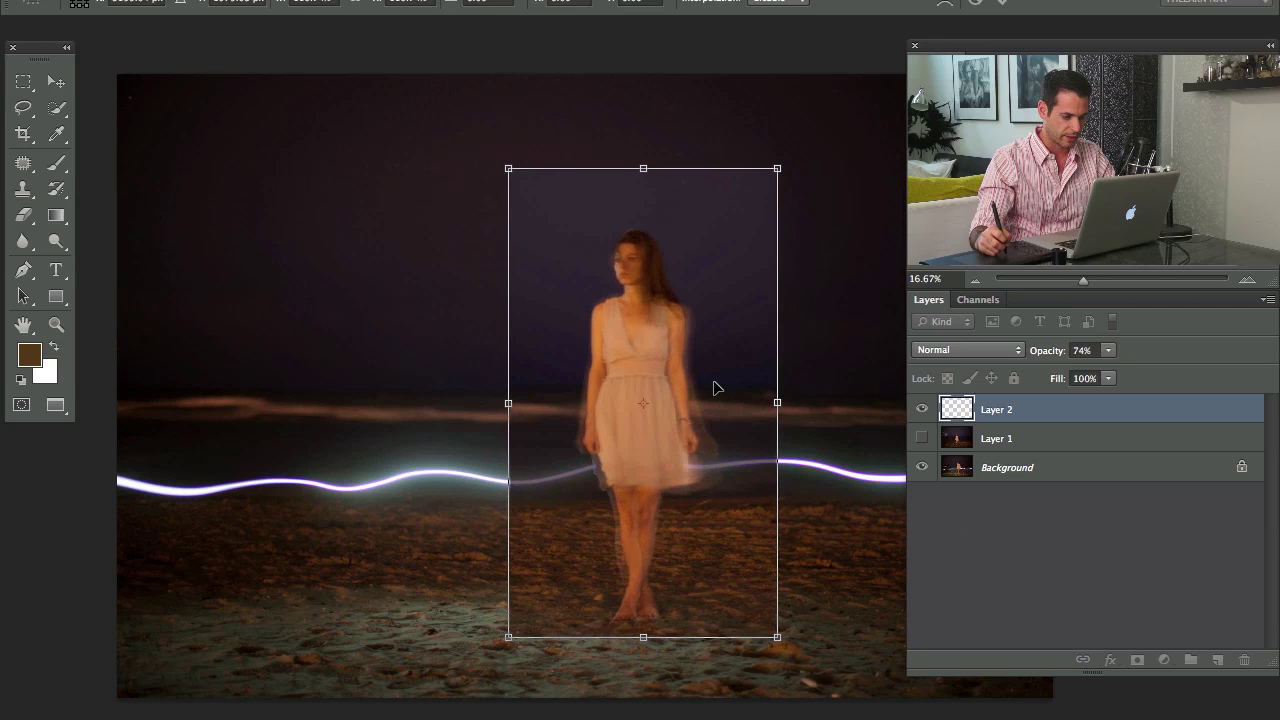
pyautogui.press('Return')
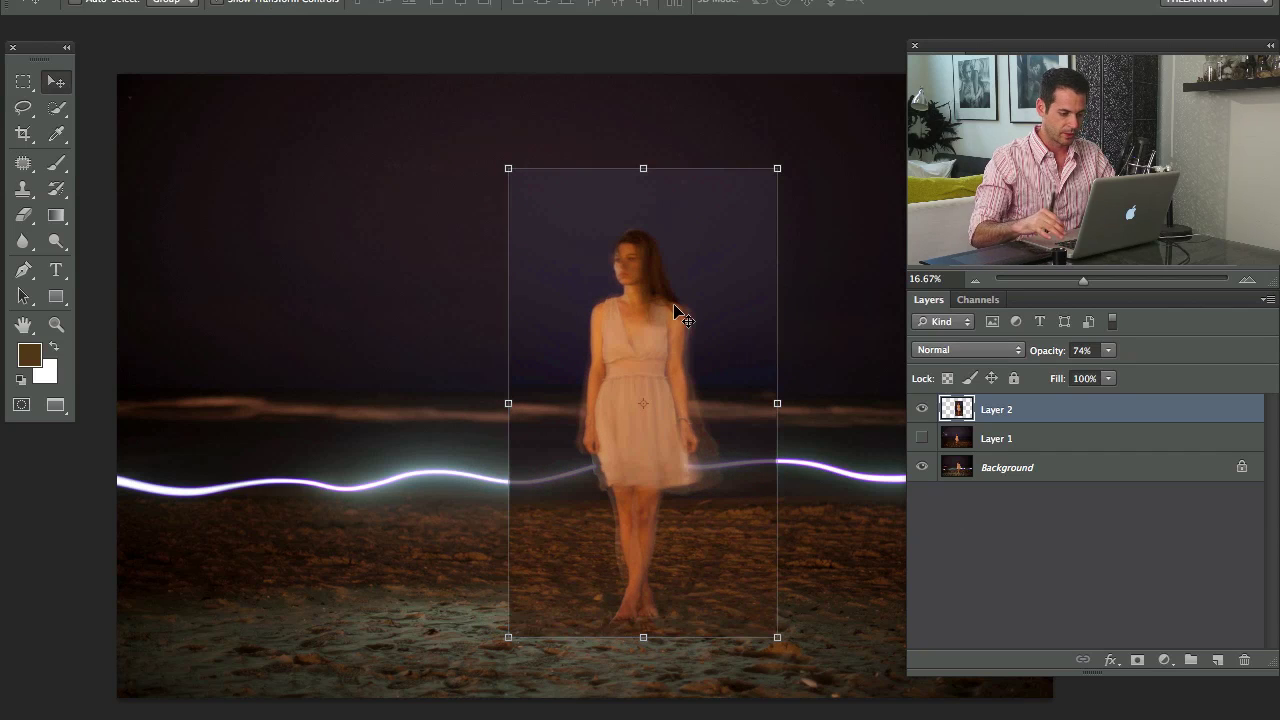
# Fine-tune Layer 2's alignment over the woman beneath while it is translucent, and set its opacity to 100%
pyautogui.press('super+equal')
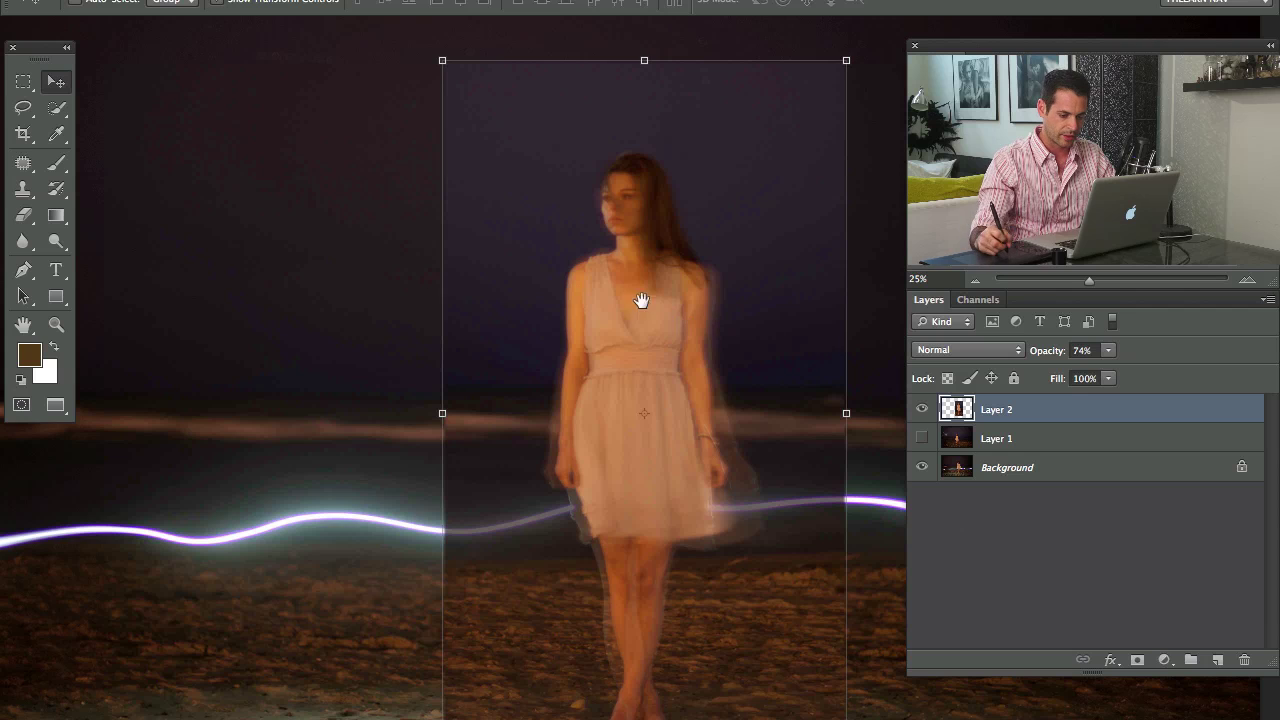
pyautogui.moveTo(641, 300); pyautogui.dragTo(603, 306)
pyautogui.moveTo(1046, 358)
pyautogui.mouseDown()
pyautogui.moveTo(1012, 363)
pyautogui.moveTo(1024, 362)
pyautogui.mouseUp()
pyautogui.moveTo(750, 410); pyautogui.dragTo(760, 403)
pyautogui.moveTo(1048, 358); pyautogui.dragTo(1117, 360)
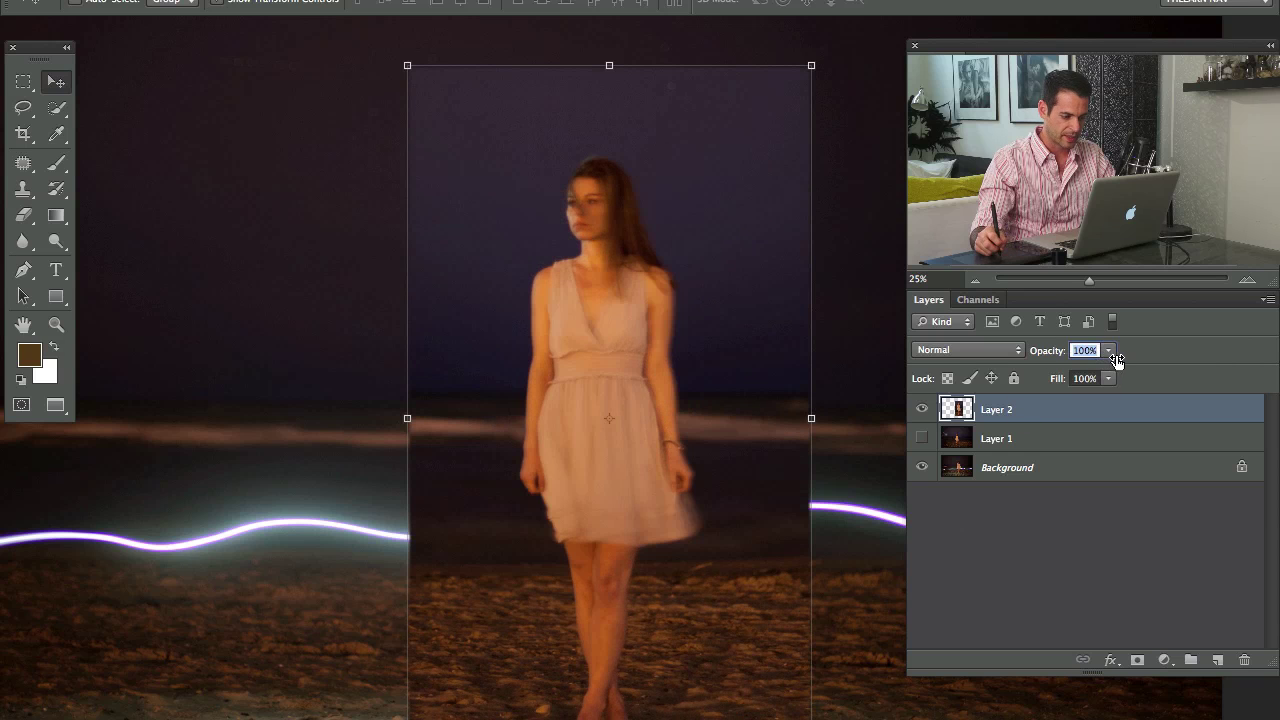
# Add a layer mask to Layer 2 and invert it to black so the layer is hidden
pyautogui.press('super+m')
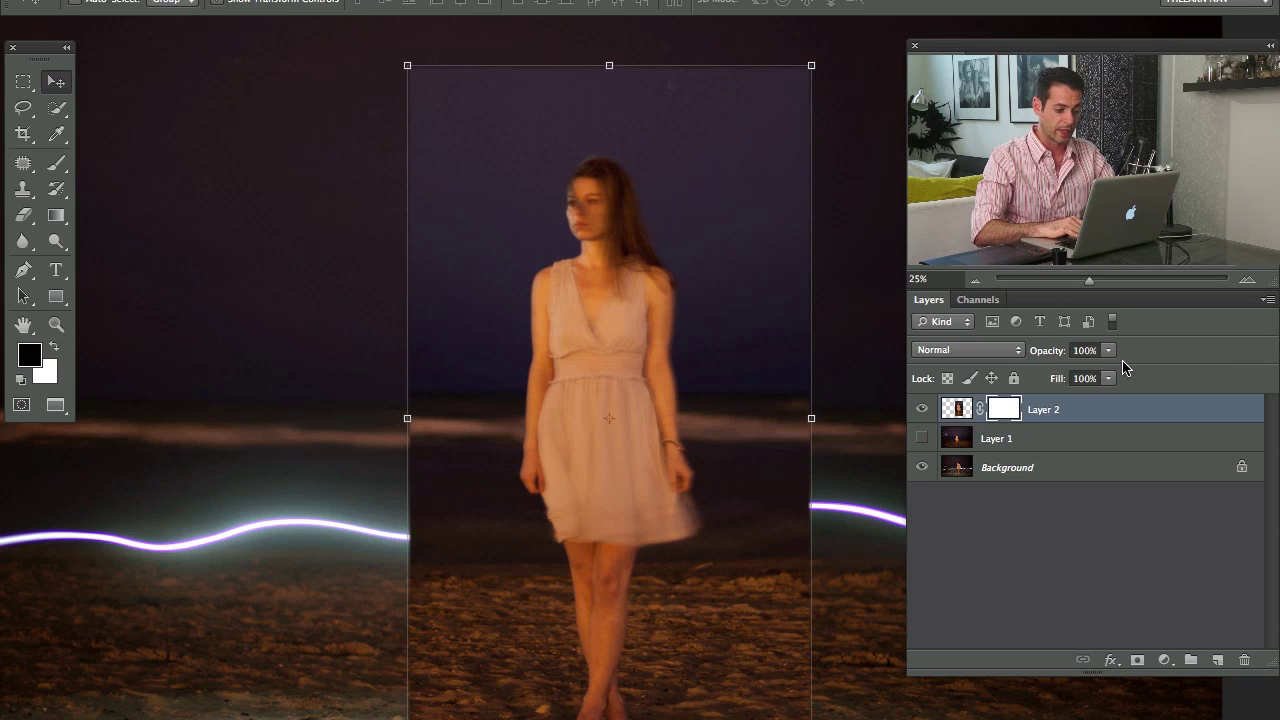
pyautogui.hotkey('ctrl', 'i')
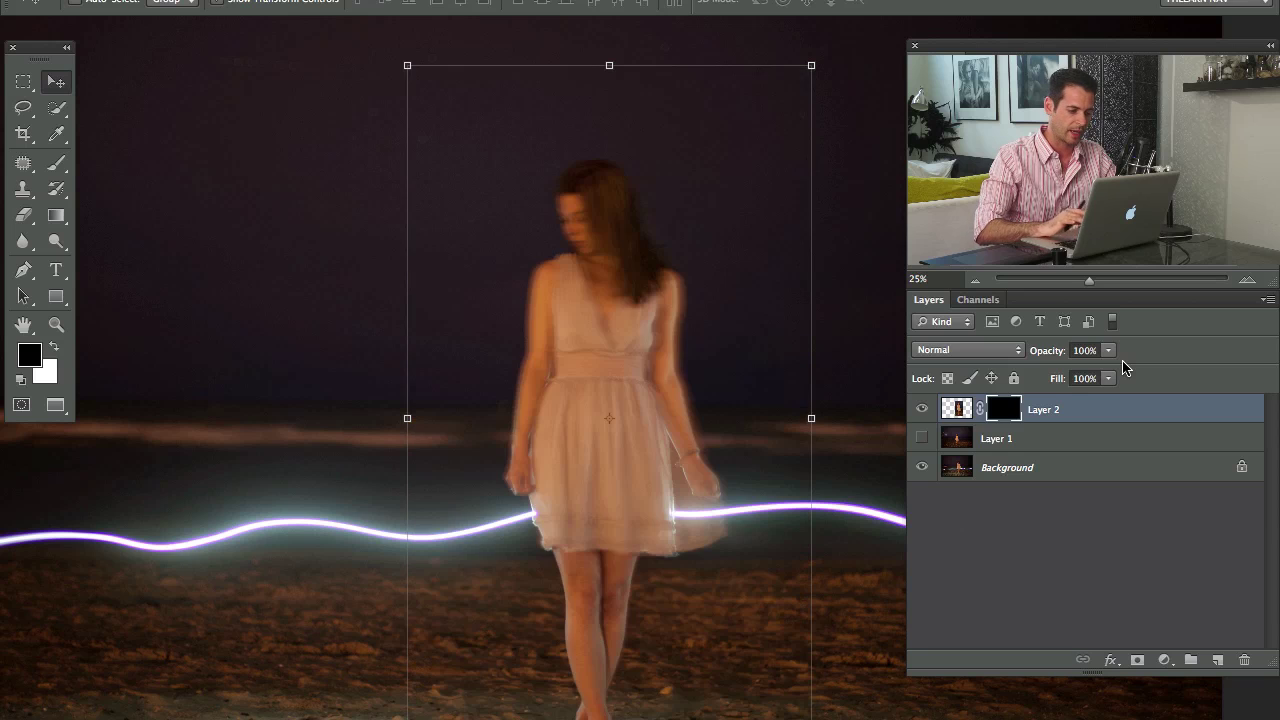
pyautogui.press('b')
pyautogui.moveTo(588, 232); pyautogui.dragTo(615, 243)
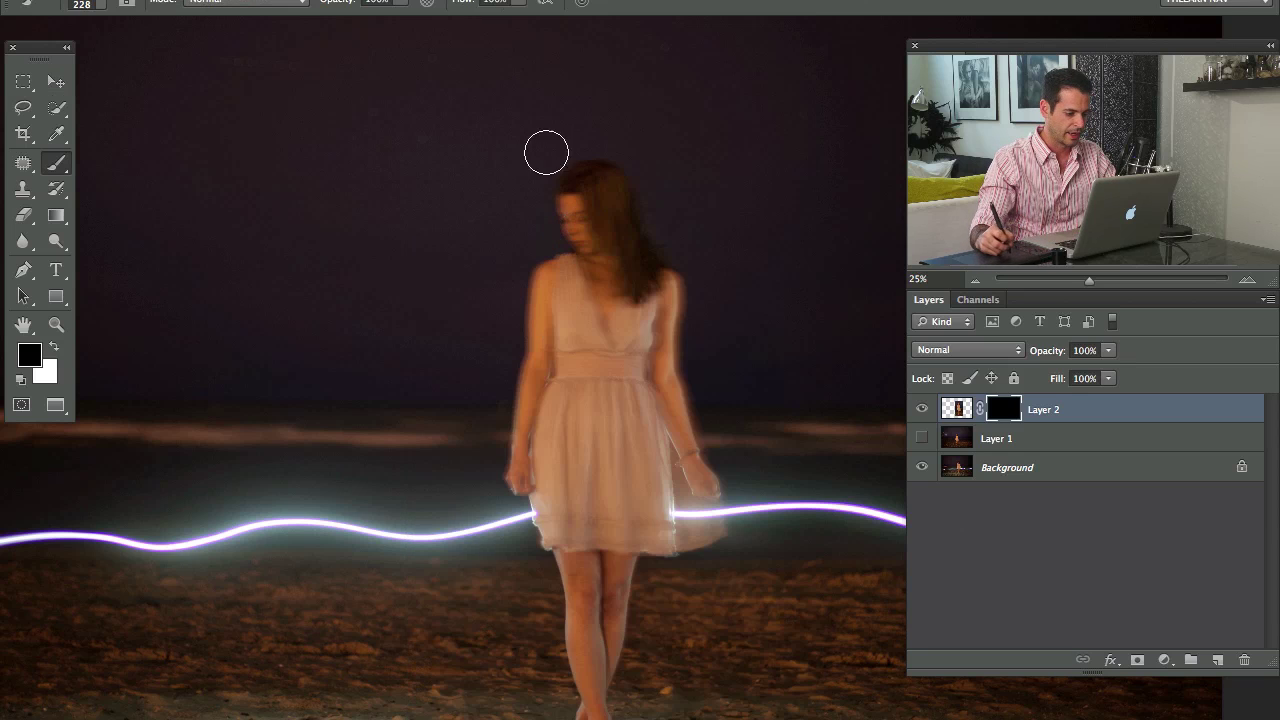
# Set the Brush tool's size to 450 px and make white the foreground color
pyautogui.rightClick(550, 195)
pyautogui.moveTo(847, 520); pyautogui.dragTo(846, 575)
pyautogui.click(700, 622)
pyautogui.press('Return')
pyautogui.press('x')
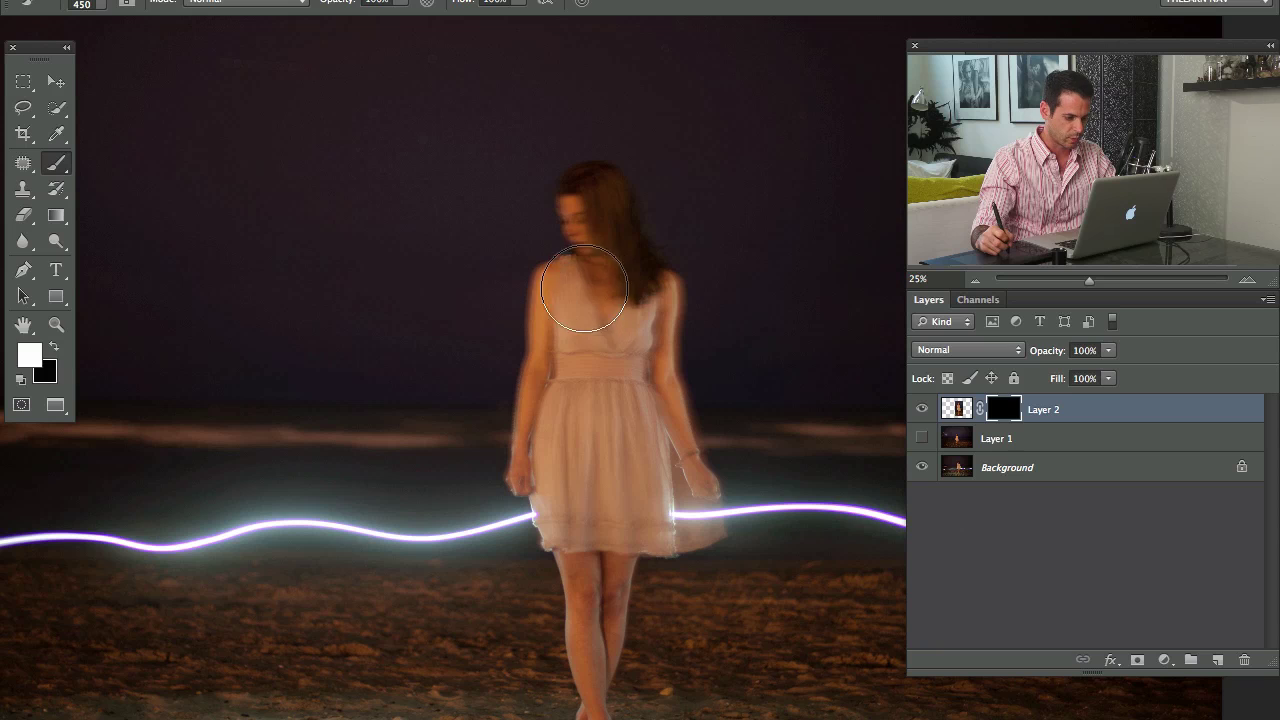
# Paint white at 20% flow on Layer 2's mask to reveal the head and upper body, and nudge the layer into alignment
pyautogui.moveTo(609, 265)
pyautogui.mouseDown()
pyautogui.moveTo(588, 219)
pyautogui.moveTo(574, 251)
pyautogui.mouseUp()
pyautogui.hotkey('shift', '2')
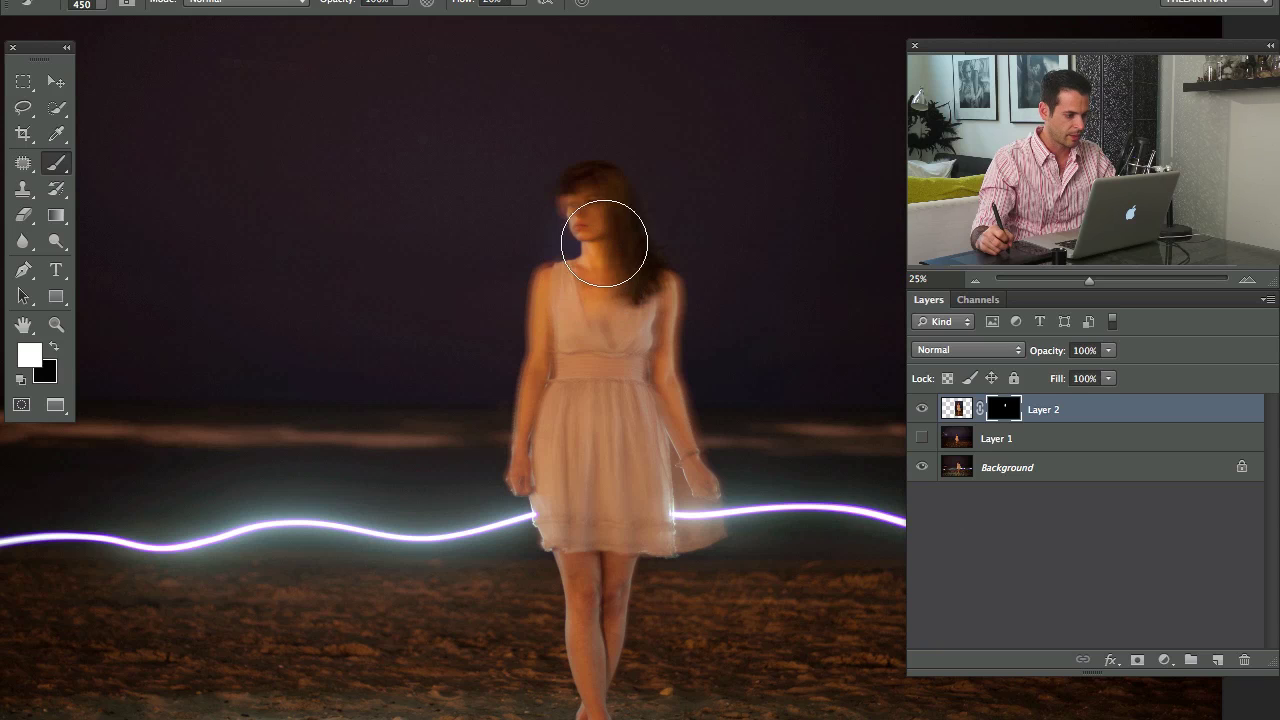
pyautogui.moveTo(583, 231)
pyautogui.mouseDown()
pyautogui.moveTo(564, 207)
pyautogui.moveTo(565, 244)
pyautogui.moveTo(608, 133)
pyautogui.moveTo(573, 215)
pyautogui.moveTo(611, 304)
pyautogui.moveTo(639, 254)
pyautogui.moveTo(632, 369)
pyautogui.moveTo(665, 347)
pyautogui.moveTo(652, 424)
pyautogui.moveTo(618, 299)
pyautogui.moveTo(560, 426)
pyautogui.moveTo(558, 256)
pyautogui.moveTo(532, 300)
pyautogui.moveTo(573, 246)
pyautogui.moveTo(491, 434)
pyautogui.moveTo(518, 376)
pyautogui.moveTo(512, 341)
pyautogui.moveTo(505, 459)
pyautogui.moveTo(617, 498)
pyautogui.mouseUp()
pyautogui.press('v')
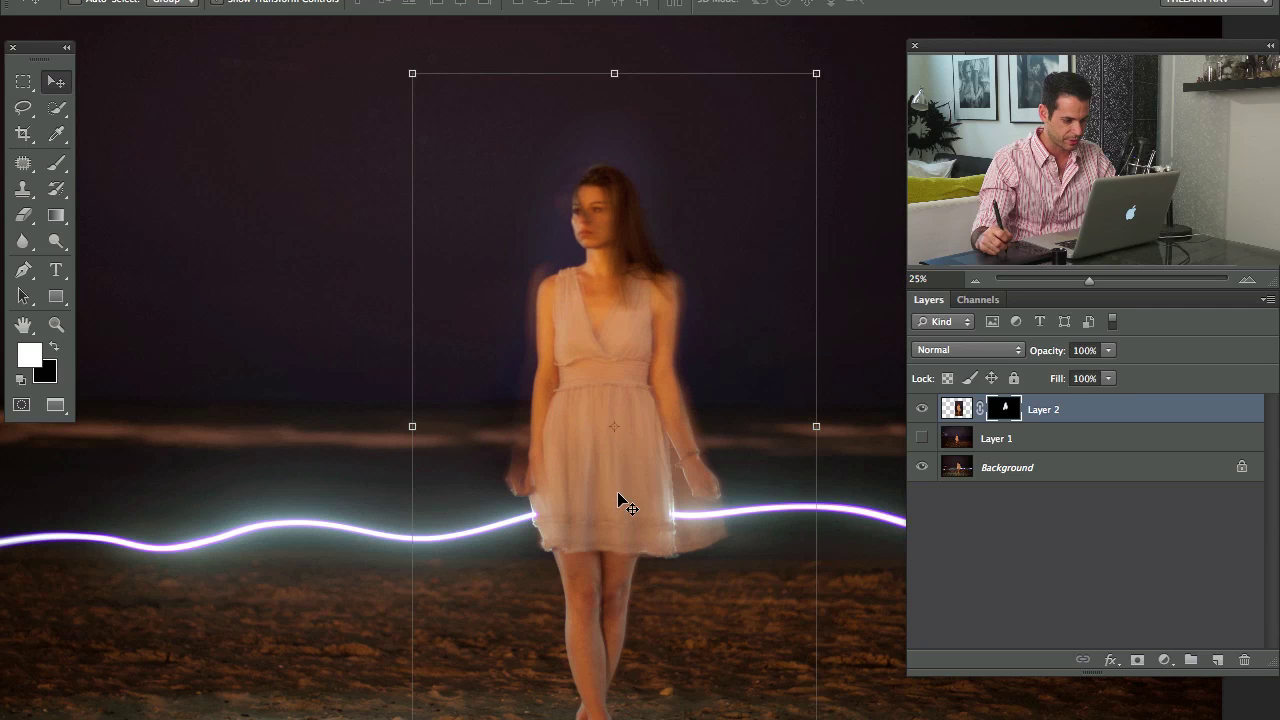
pyautogui.press('b')
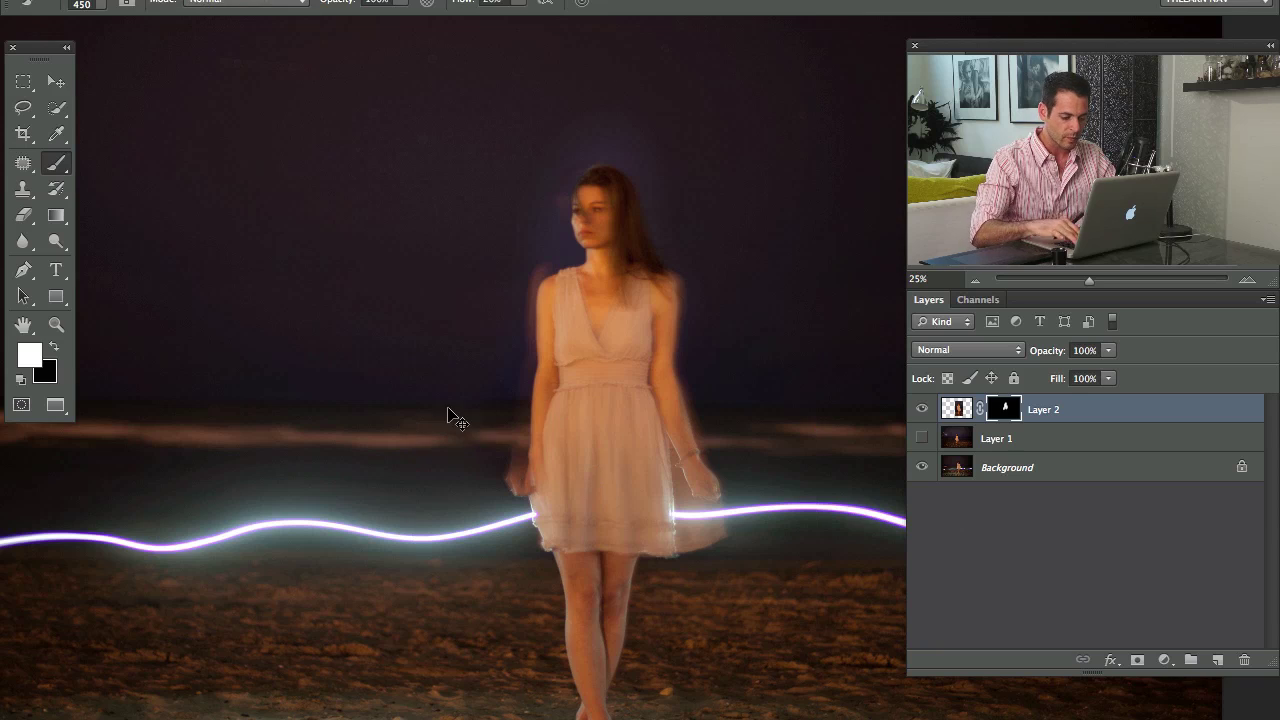
# Paint black on Layer 2's mask with a 198 px brush to remove the doubled edges around the woman's arm and hand
pyautogui.hotkey('ctrl', '+')
pyautogui.hotkey('ctrl', '+')
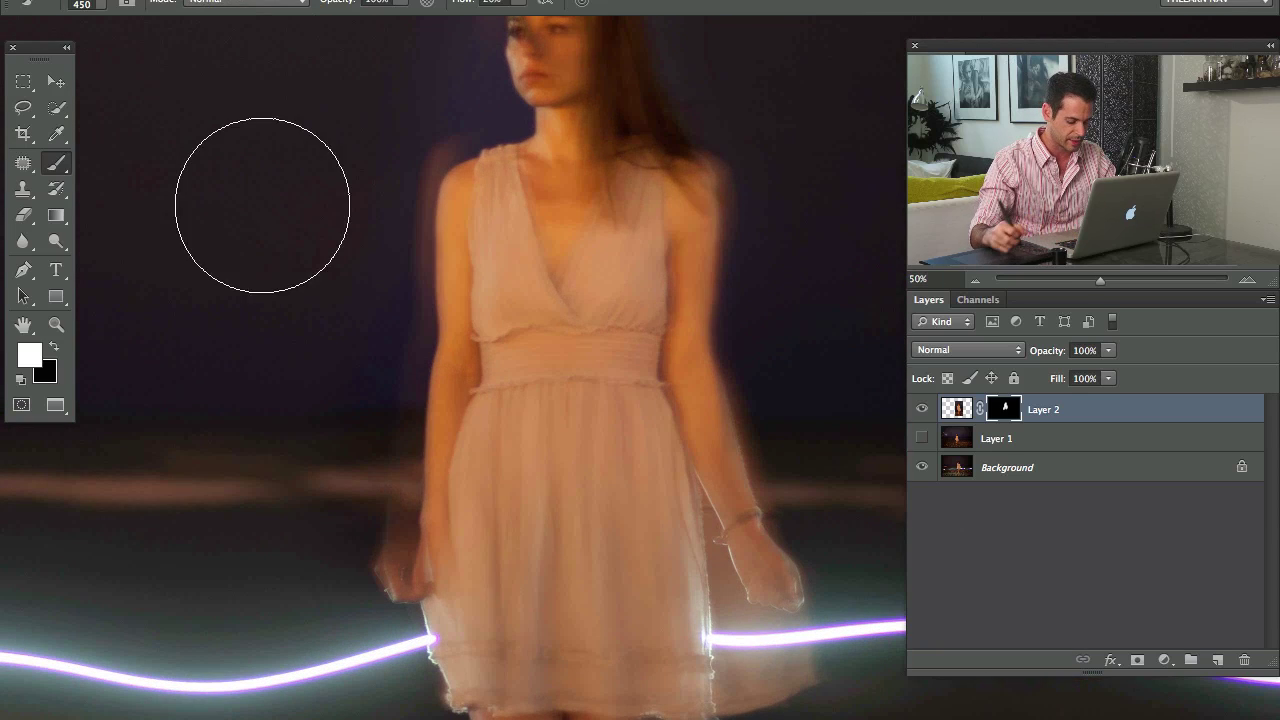
pyautogui.press('x')
pyautogui.moveTo(432, 559); pyautogui.dragTo(431, 563)
pyautogui.keyDown('ctrl'); pyautogui.keyDown('alt'); pyautogui.moveTo(447, 501); pyautogui.dragTo(381, 506); pyautogui.keyUp('alt'); pyautogui.keyUp('ctrl')
pyautogui.moveTo(446, 495)
pyautogui.mouseDown()
pyautogui.moveTo(443, 429)
pyautogui.moveTo(446, 493)
pyautogui.moveTo(429, 514)
pyautogui.moveTo(449, 306)
pyautogui.moveTo(429, 426)
pyautogui.mouseUp()
pyautogui.moveTo(414, 363)
pyautogui.mouseDown()
pyautogui.moveTo(434, 371)
pyautogui.moveTo(401, 348)
pyautogui.mouseUp()
pyautogui.moveTo(426, 391)
pyautogui.mouseDown()
pyautogui.moveTo(440, 314)
pyautogui.moveTo(430, 372)
pyautogui.mouseUp()
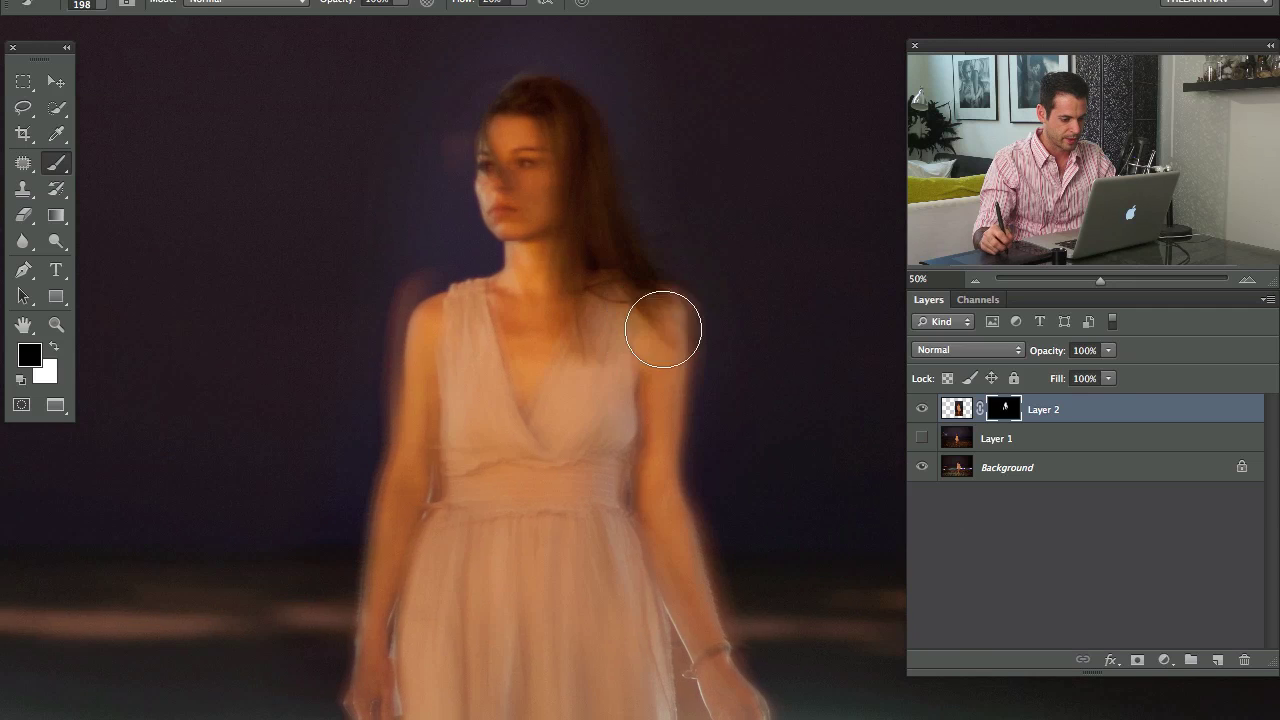
# Check the head replacement by toggling Layer 2's visibility repeatedly and inspecting the blend around the head and dress
pyautogui.press('x')
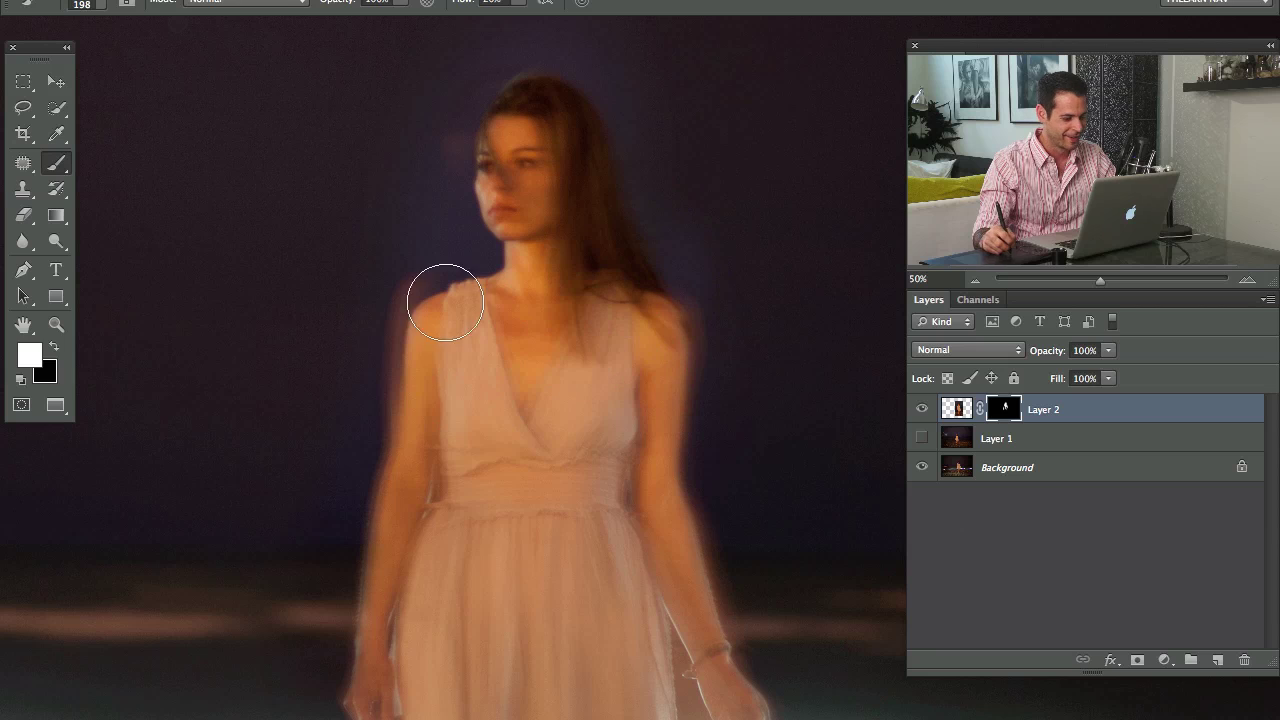
pyautogui.click(922, 410)
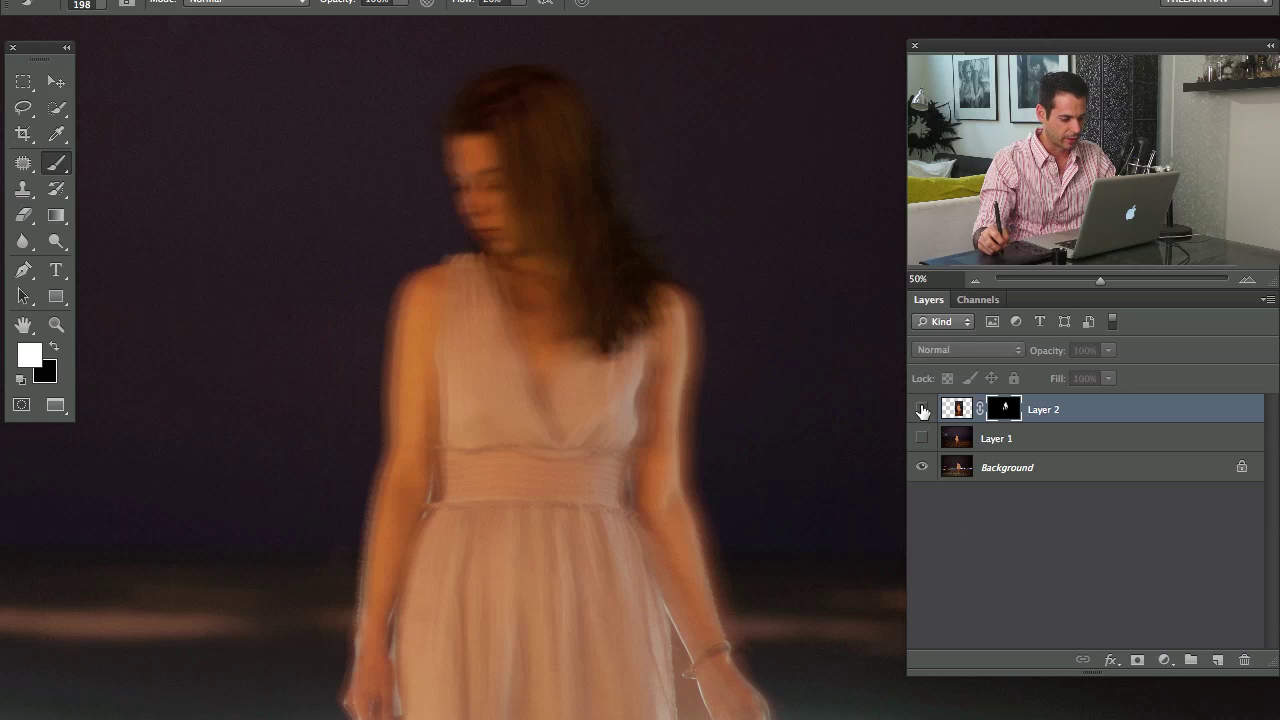
pyautogui.click(922, 410)
pyautogui.click(922, 410)
pyautogui.click(922, 410)
pyautogui.click(922, 410)
pyautogui.click(922, 410)
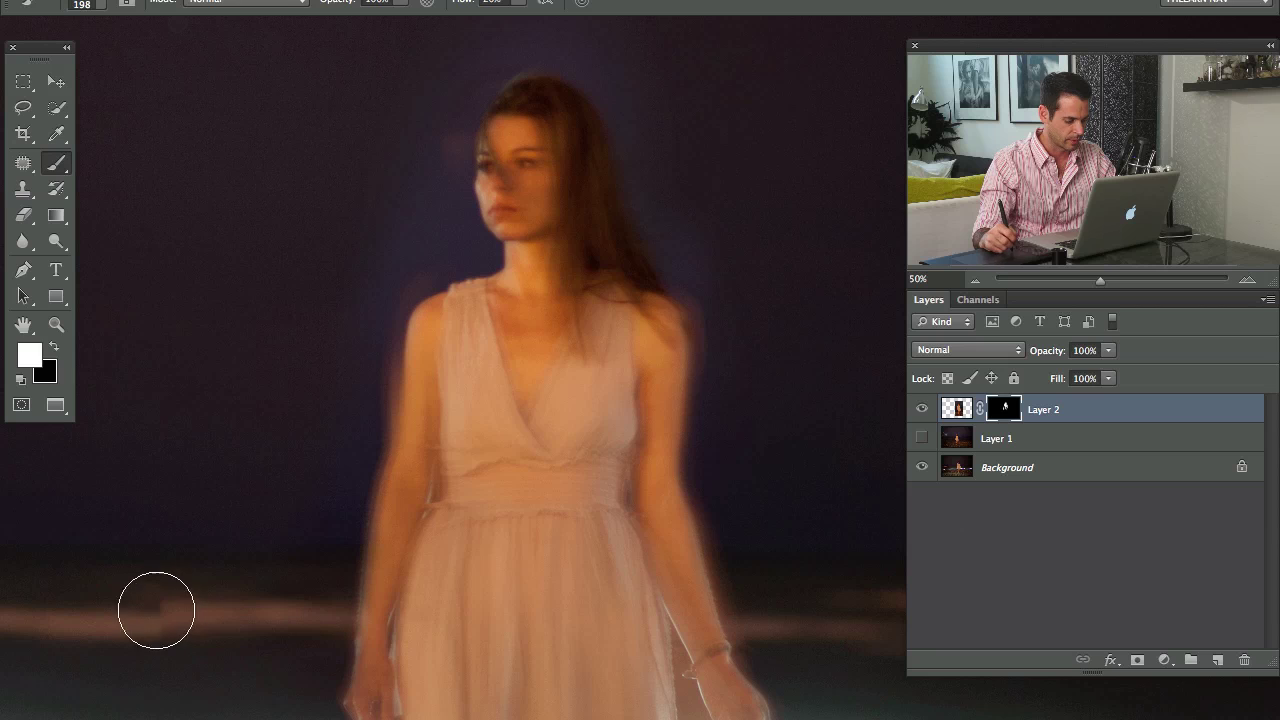
pyautogui.press('x')
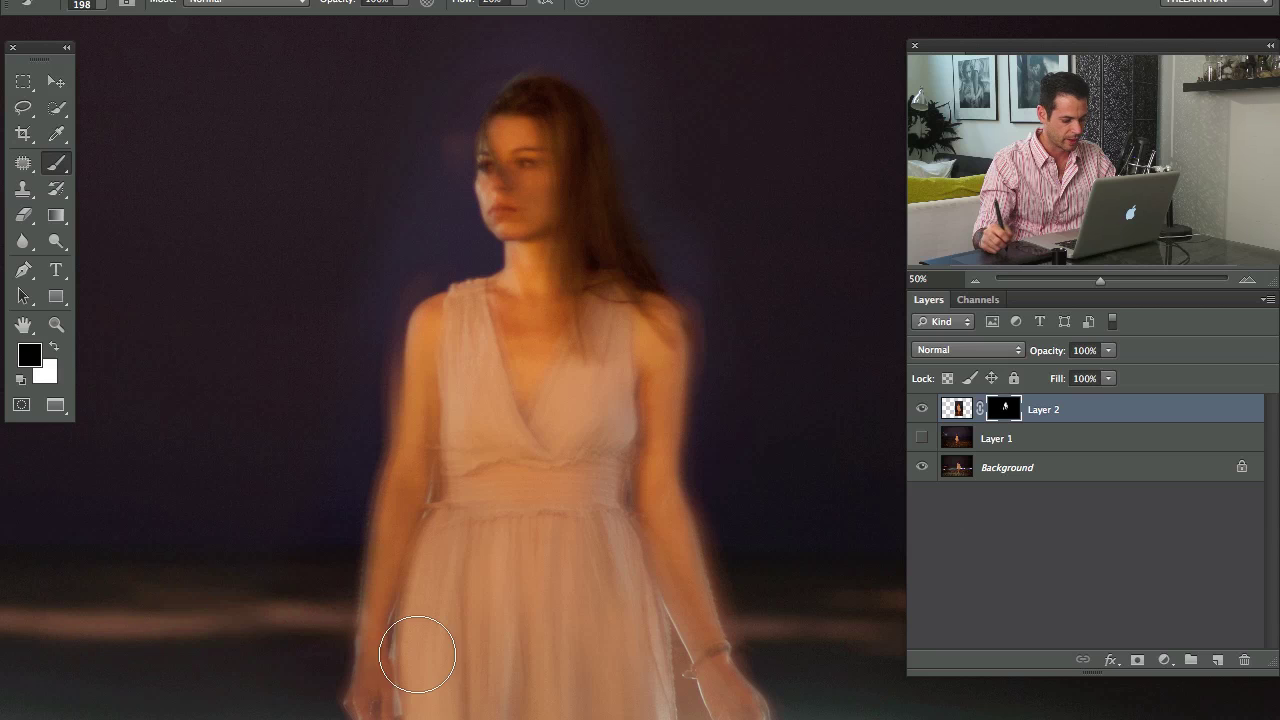
pyautogui.click(922, 411)
pyautogui.click(922, 411)
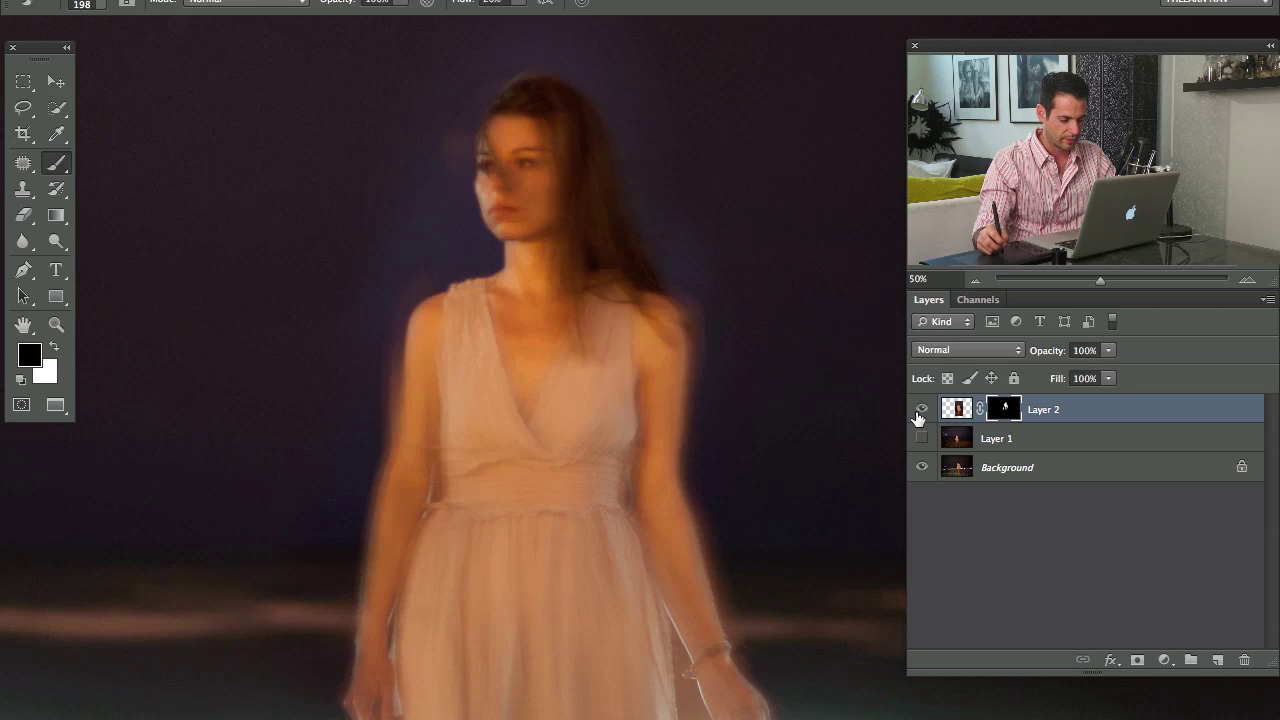
pyautogui.click(922, 411)
pyautogui.click(922, 411)
pyautogui.moveTo(621, 606); pyautogui.dragTo(632, 532)
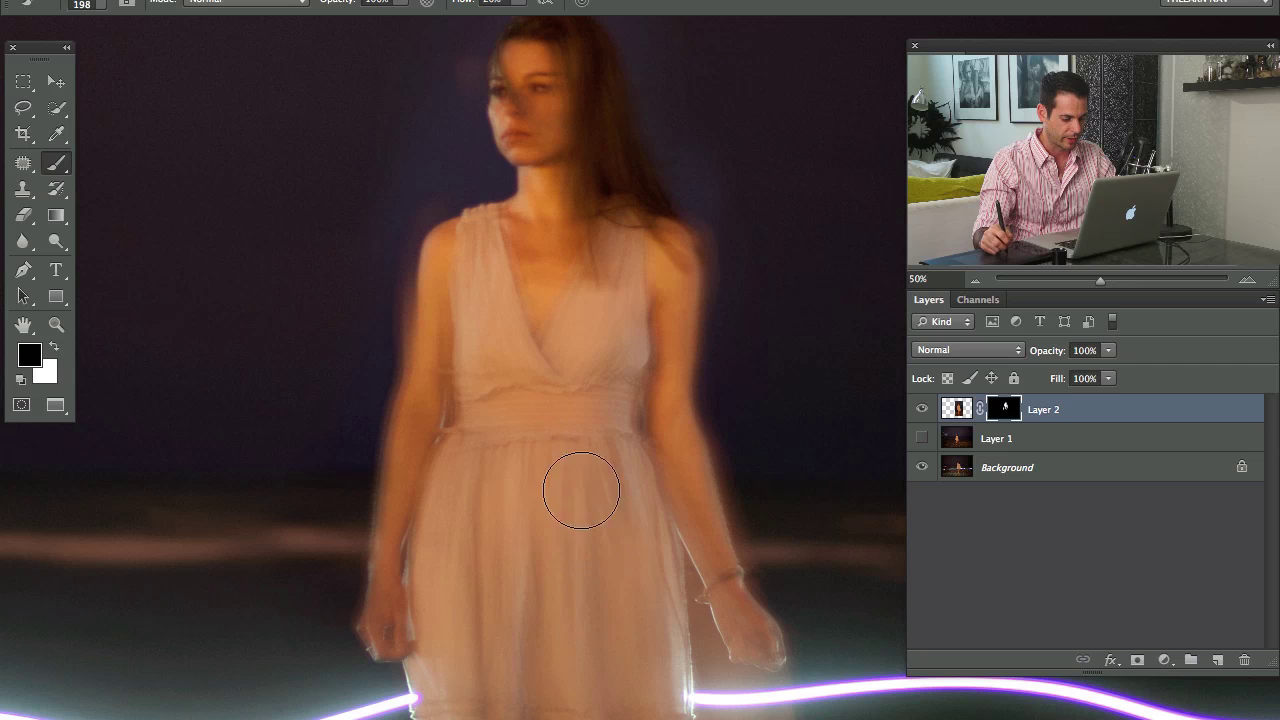
pyautogui.scroll(5, 541, 468)
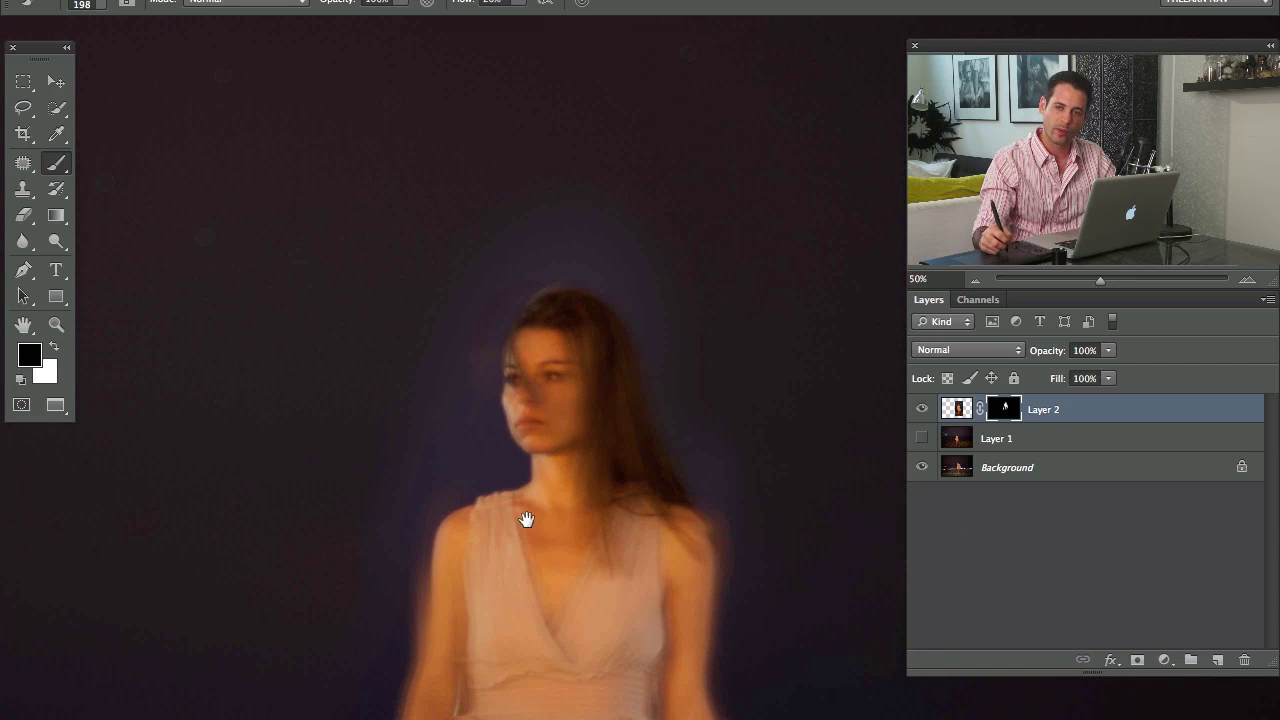
# Compare the blend around the head and dress by switching Layer 2 and Layer 1 on and off
pyautogui.click(922, 410)
pyautogui.click(922, 411)
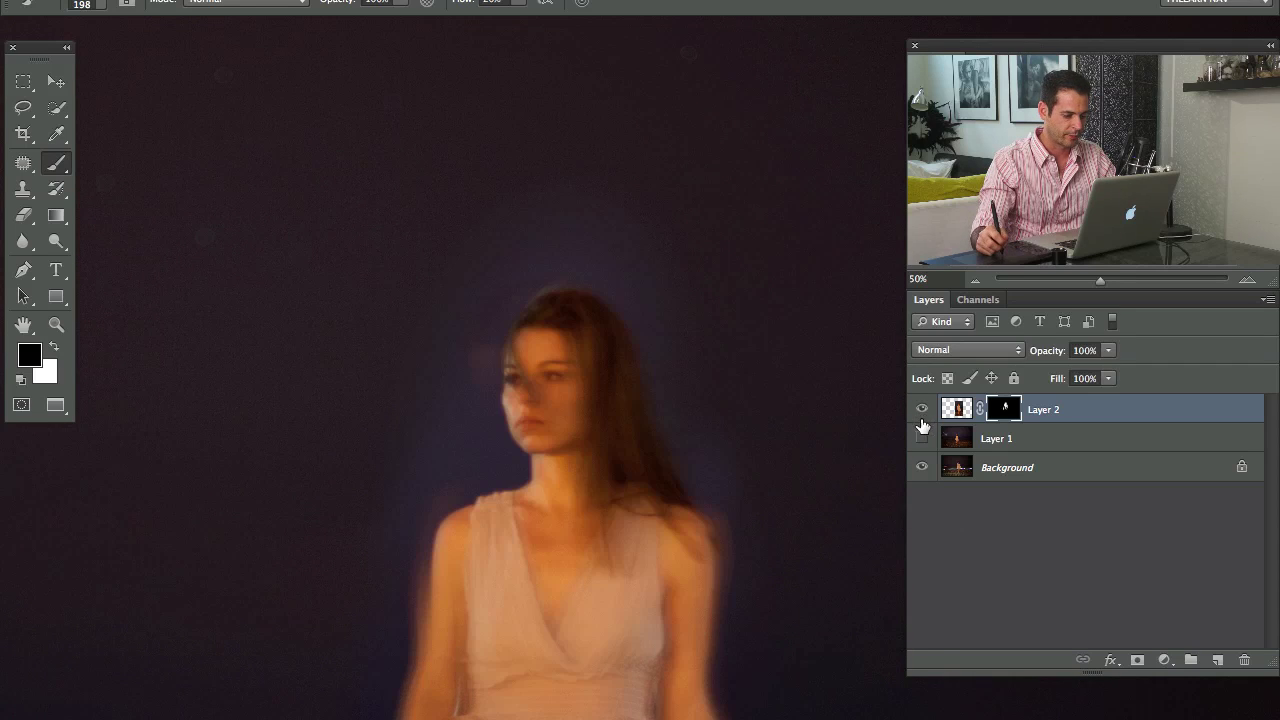
pyautogui.moveTo(575, 522); pyautogui.dragTo(533, 533)
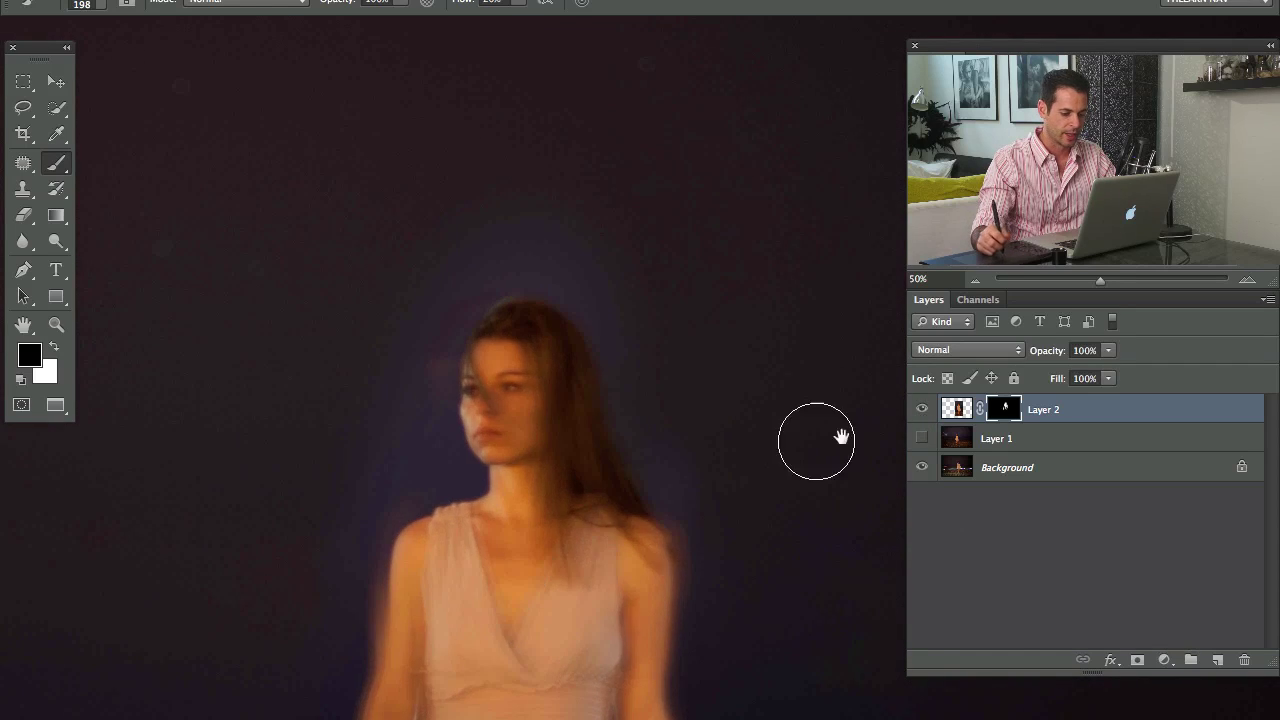
pyautogui.click(921, 439)
pyautogui.click(921, 440)
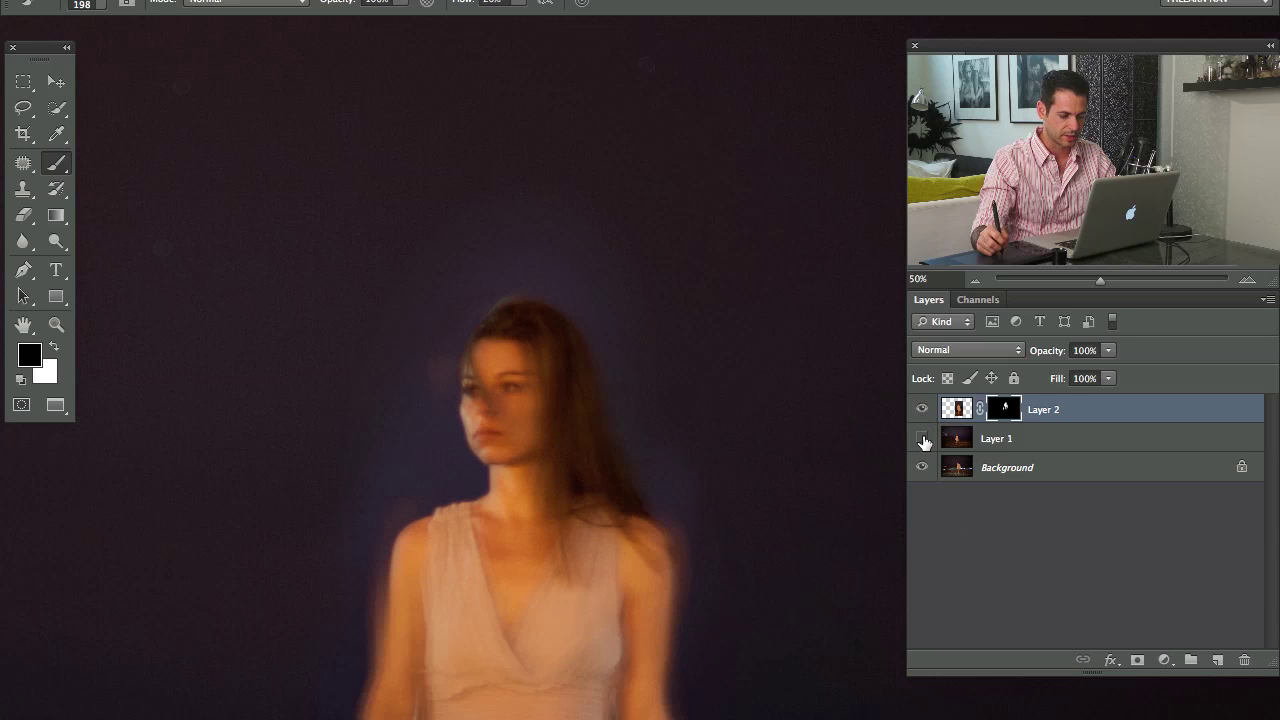
# Add a Levels adjustment clipped to Layer 2 and set its black input level to 12
pyautogui.click(1172, 659)
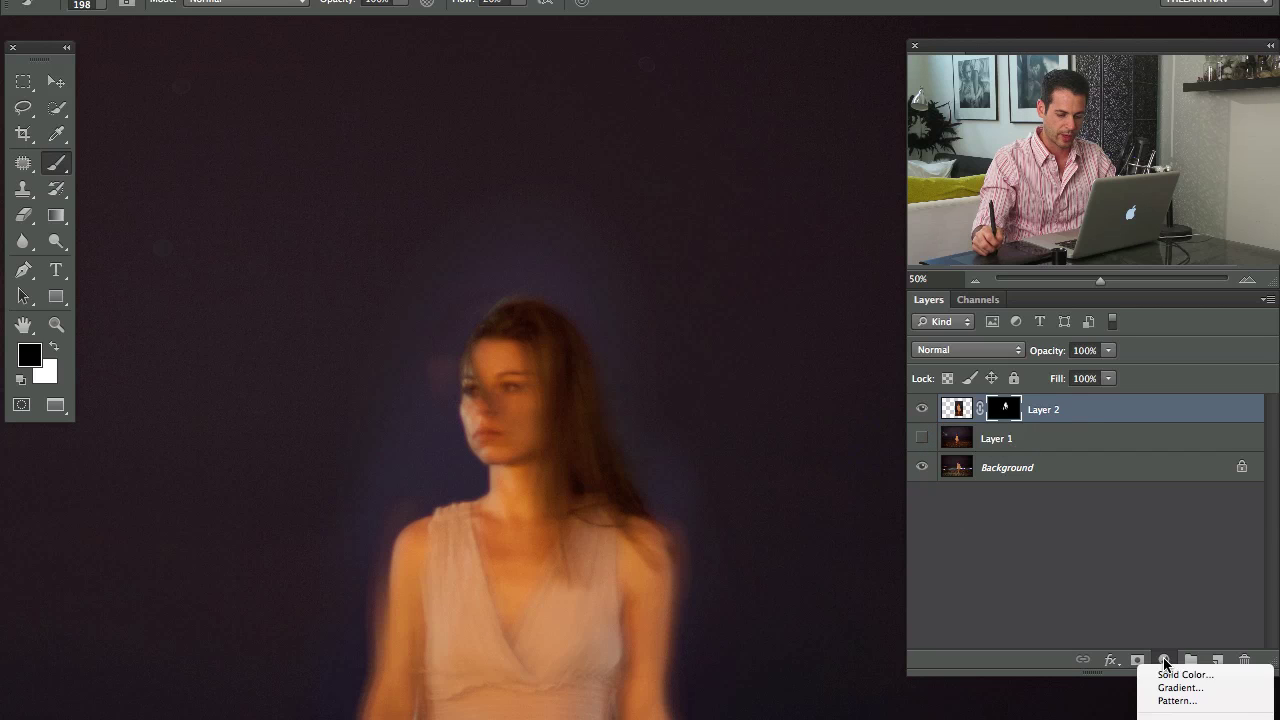
pyautogui.click(1172, 609)
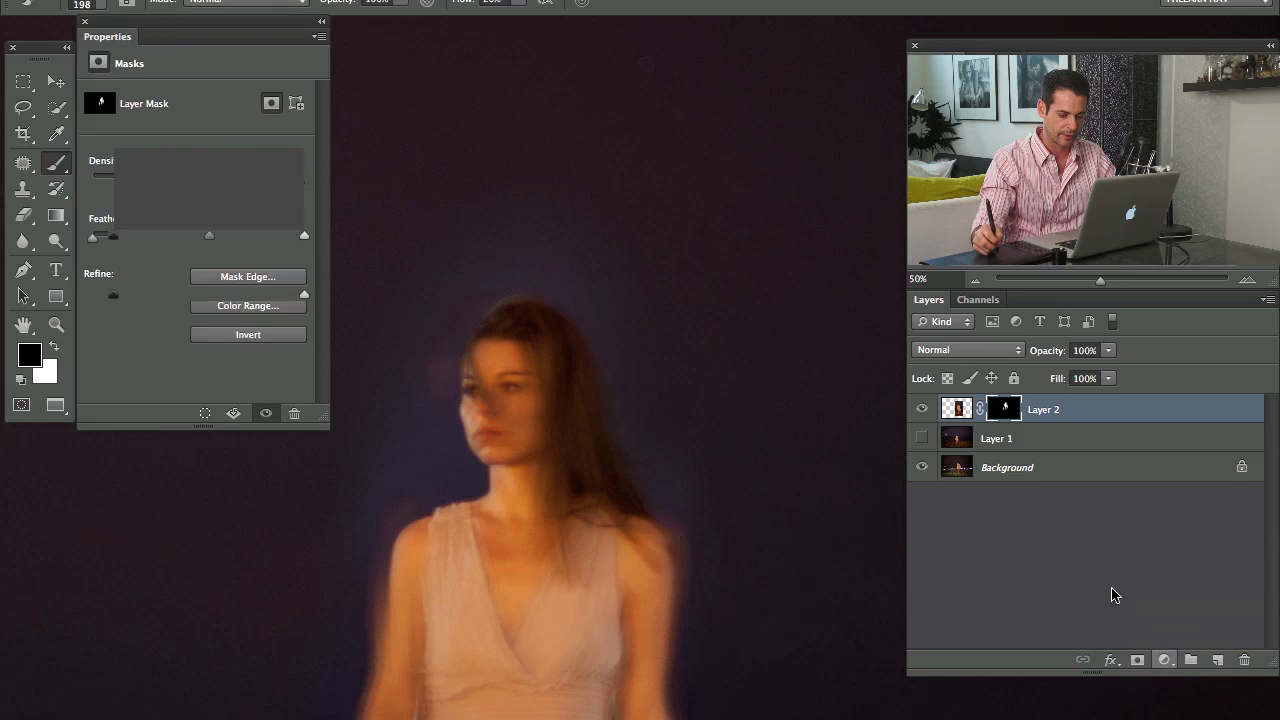
pyautogui.hotkey('ctrl', 'alt', 'g')
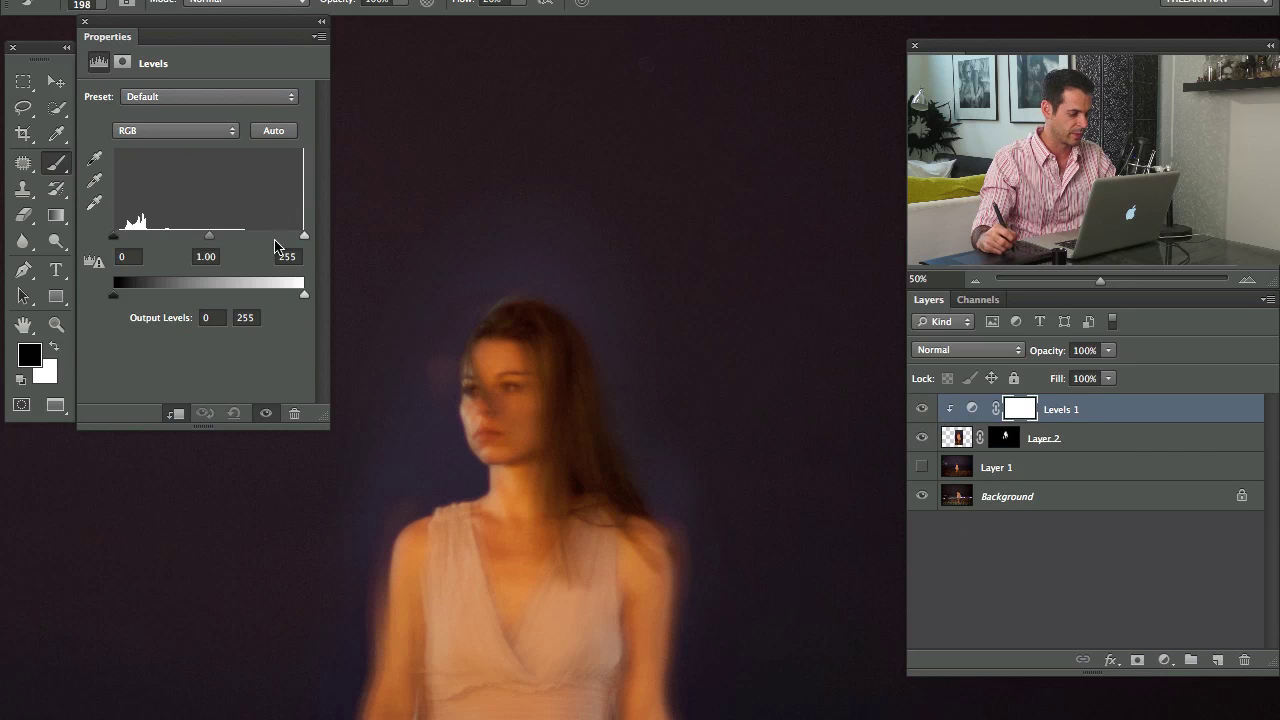
pyautogui.moveTo(113, 304); pyautogui.dragTo(120, 305)
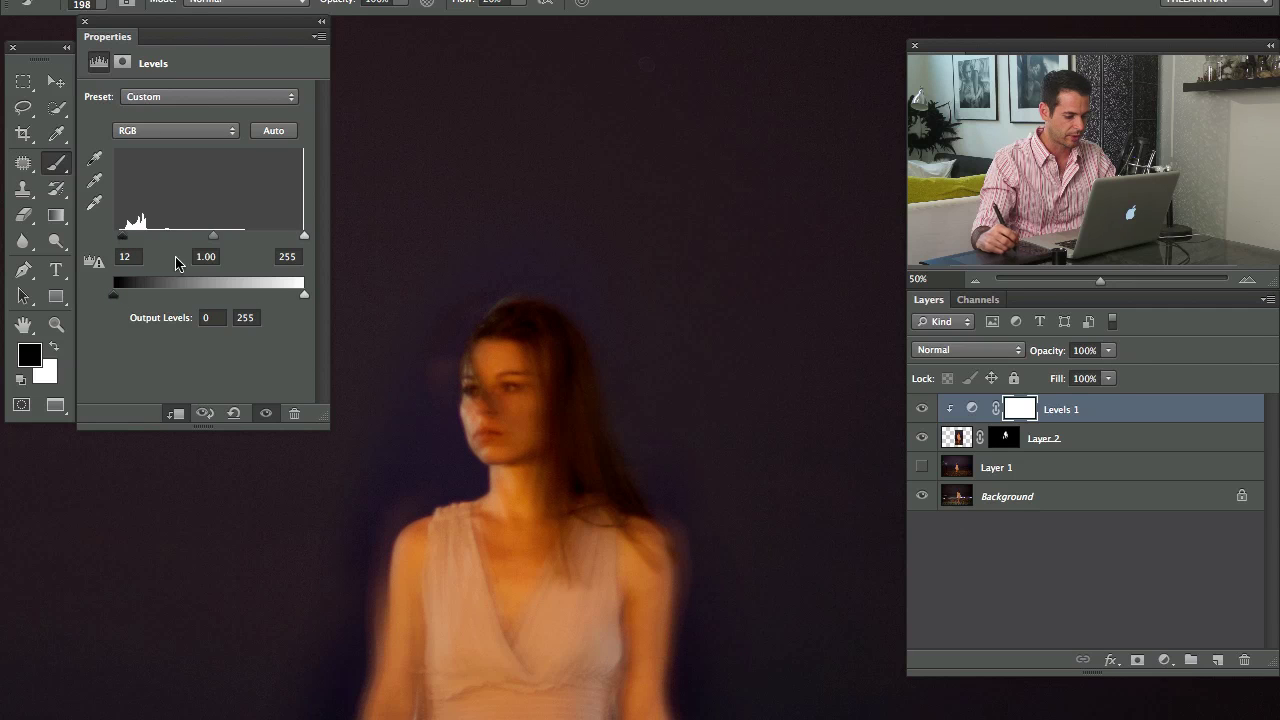
pyautogui.click(85, 22)
# Check the Levels-corrected upper body against the whole photo by toggling Layer 2's visibility
pyautogui.press('super+minus')
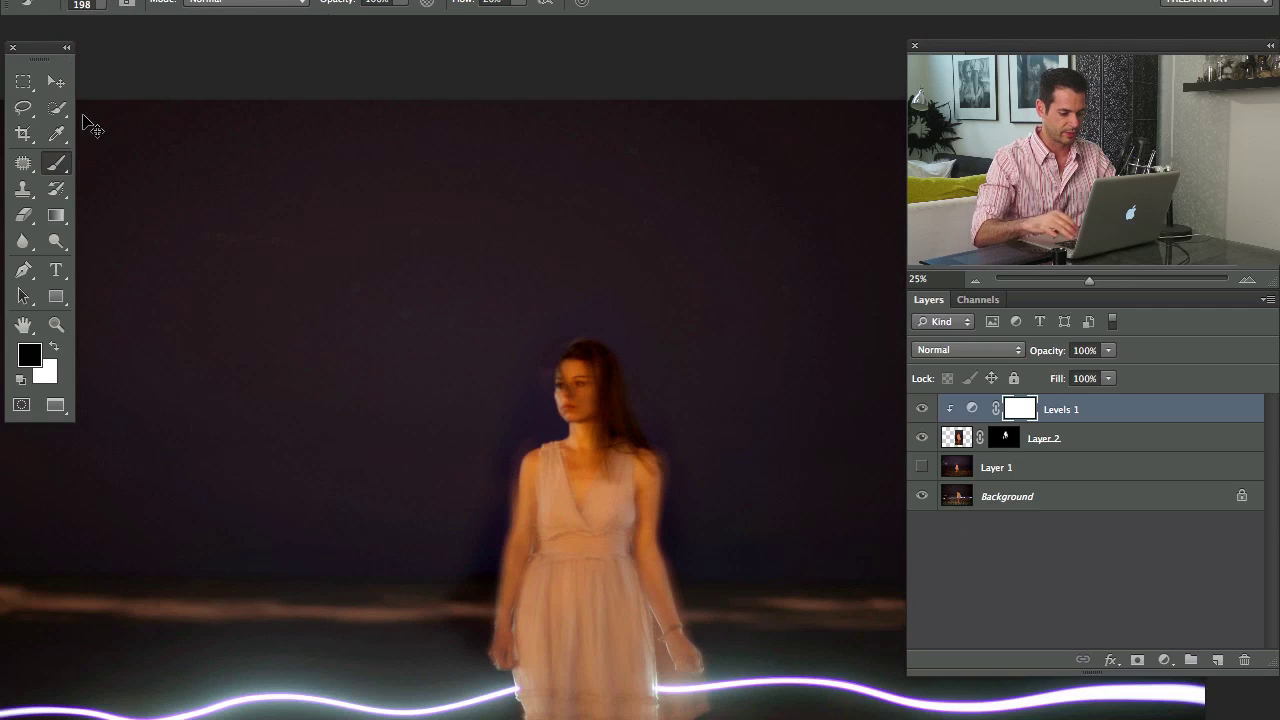
pyautogui.press('super+minus')
pyautogui.moveTo(684, 330); pyautogui.dragTo(570, 312)
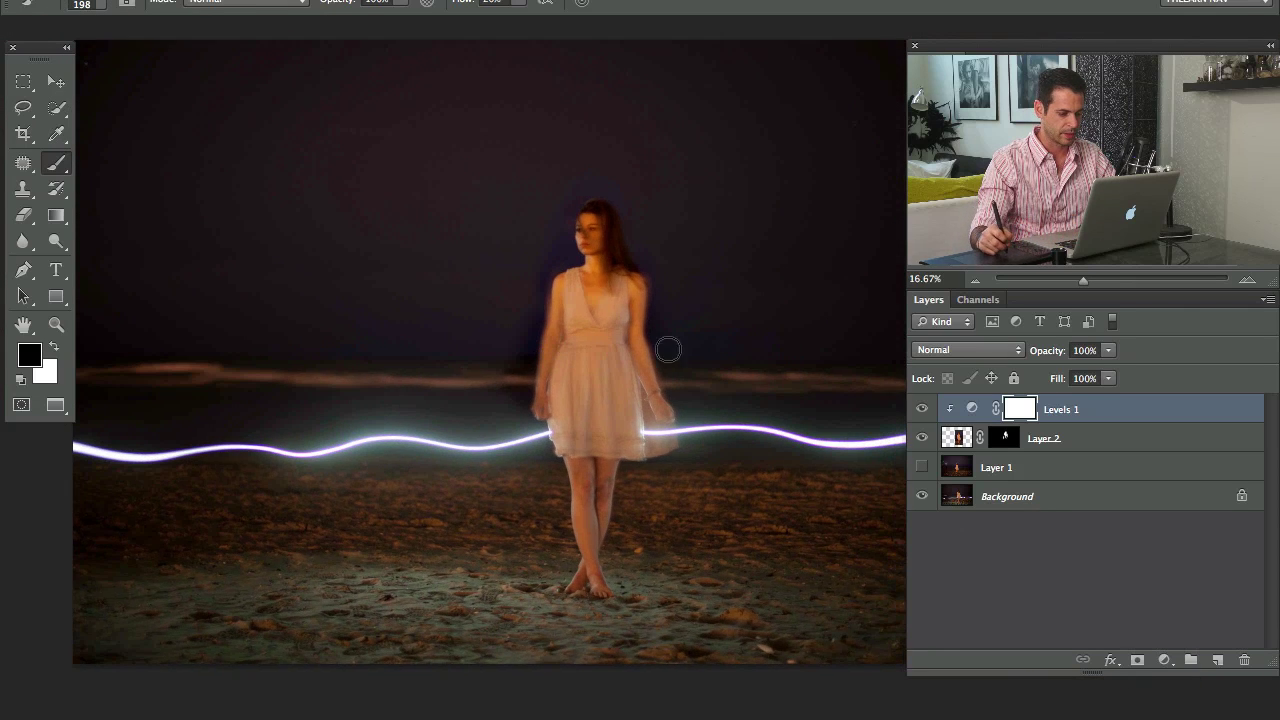
pyautogui.click(922, 438)
pyautogui.click(922, 438)
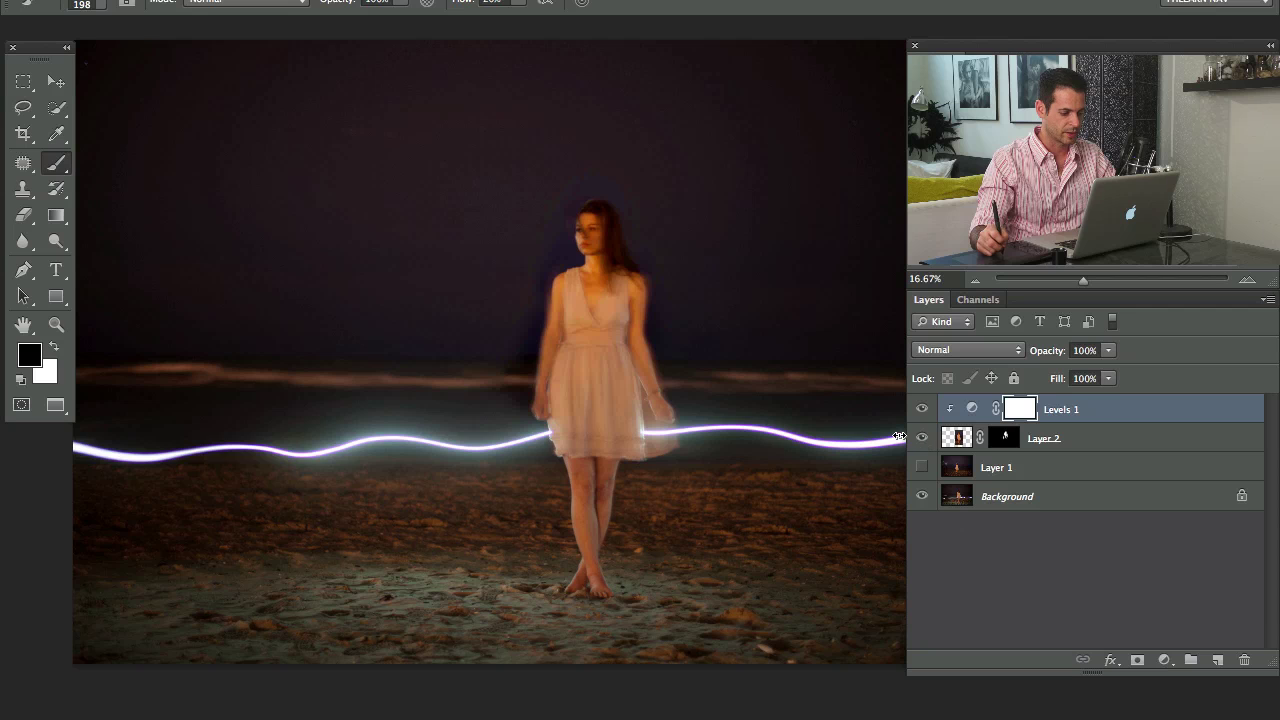
pyautogui.moveTo(744, 386); pyautogui.dragTo(713, 405)
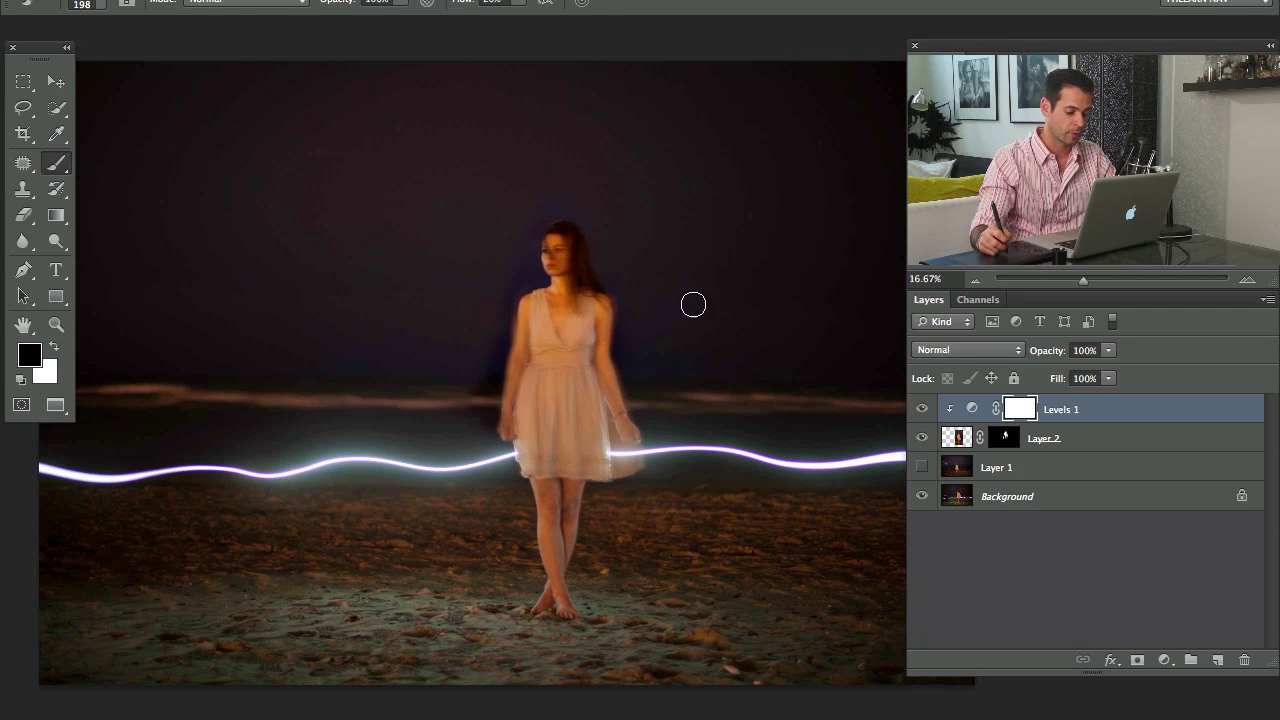
# Create a new empty layer above Levels 1 and sample a dark brown from the woman's hair as foreground color
pyautogui.press('super+alt+shift+n')
pyautogui.keyDown('alt'); pyautogui.click(557, 226); pyautogui.keyUp('alt')
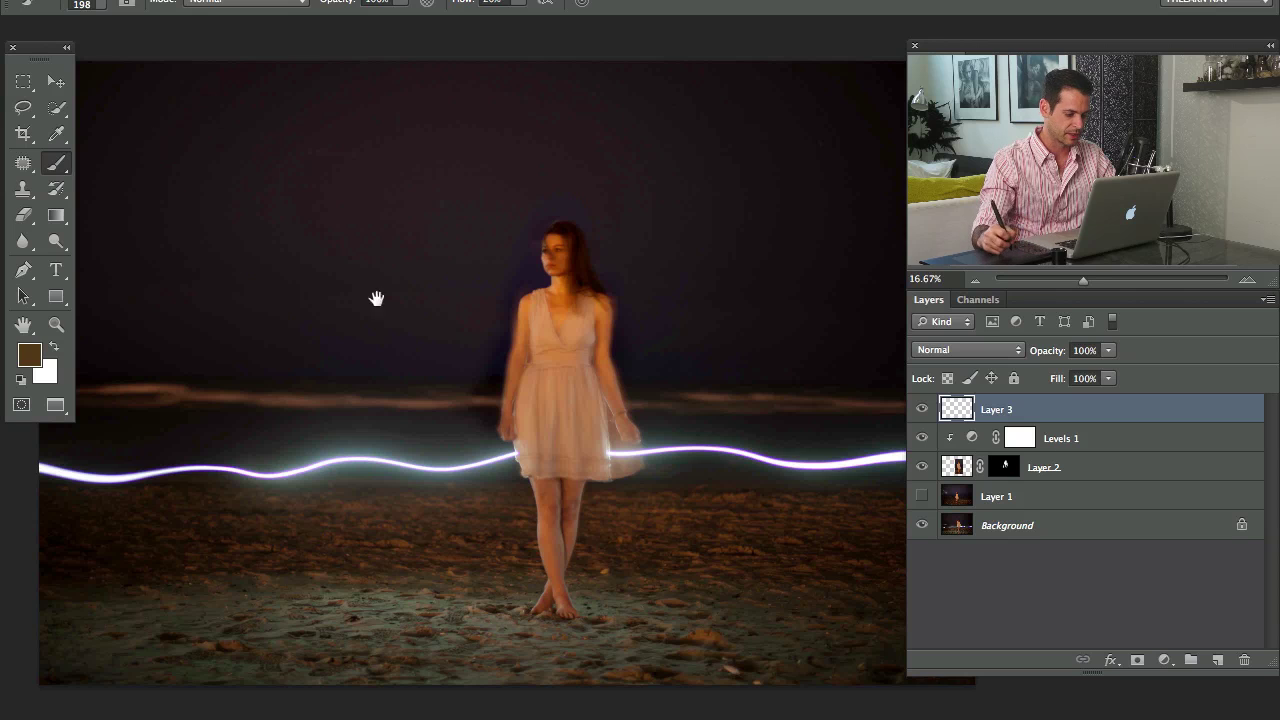
pyautogui.moveTo(455, 291); pyautogui.dragTo(417, 309)
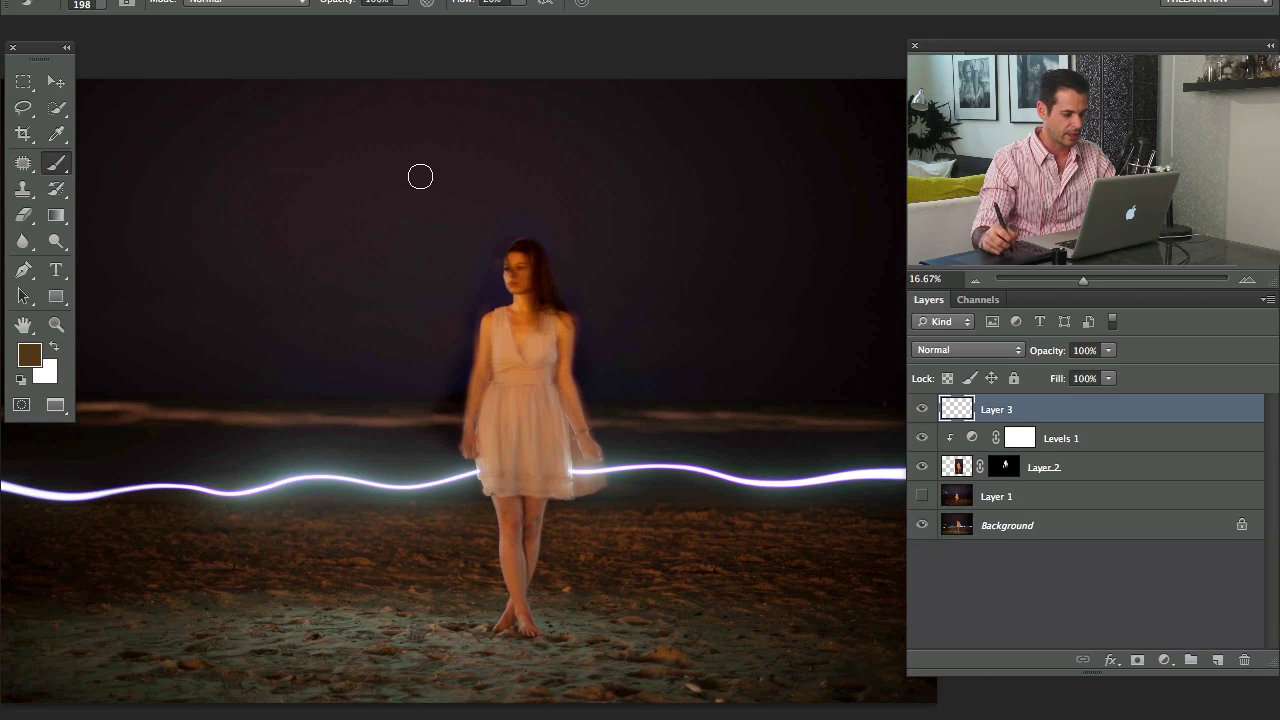
pyautogui.moveTo(414, 258)
pyautogui.mouseDown()
pyautogui.moveTo(400, 297)
pyautogui.moveTo(428, 249)
pyautogui.mouseUp()
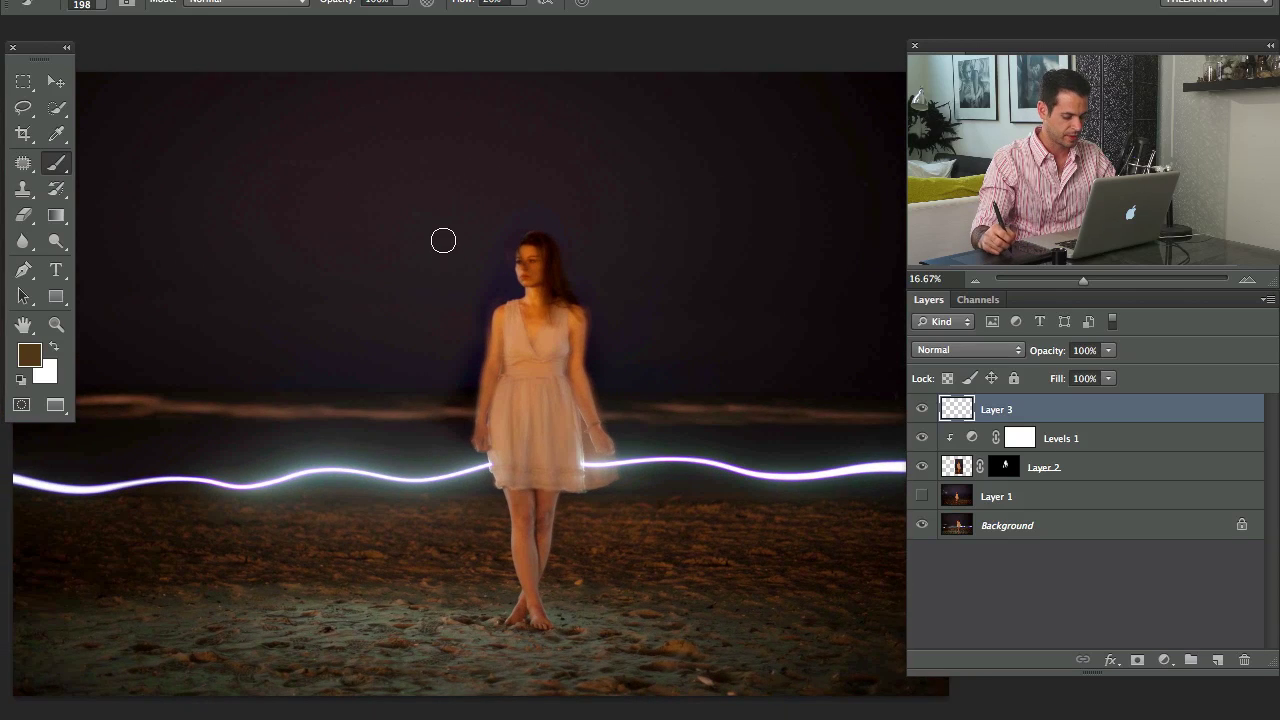
# Create a blank white 500 × 500 pixel document and display it in full-screen mode
pyautogui.press('f')
pyautogui.hscroll(2, 545, 324)
pyautogui.scroll(2, 508, 323)
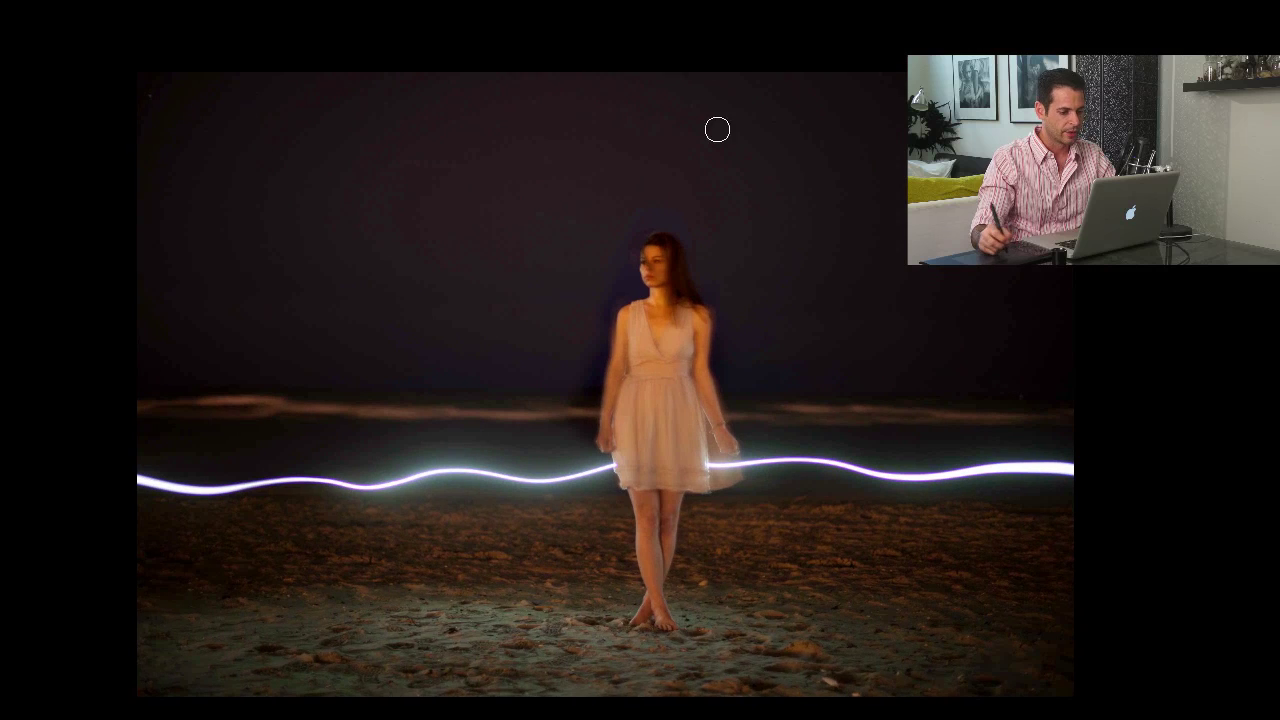
pyautogui.press('f')
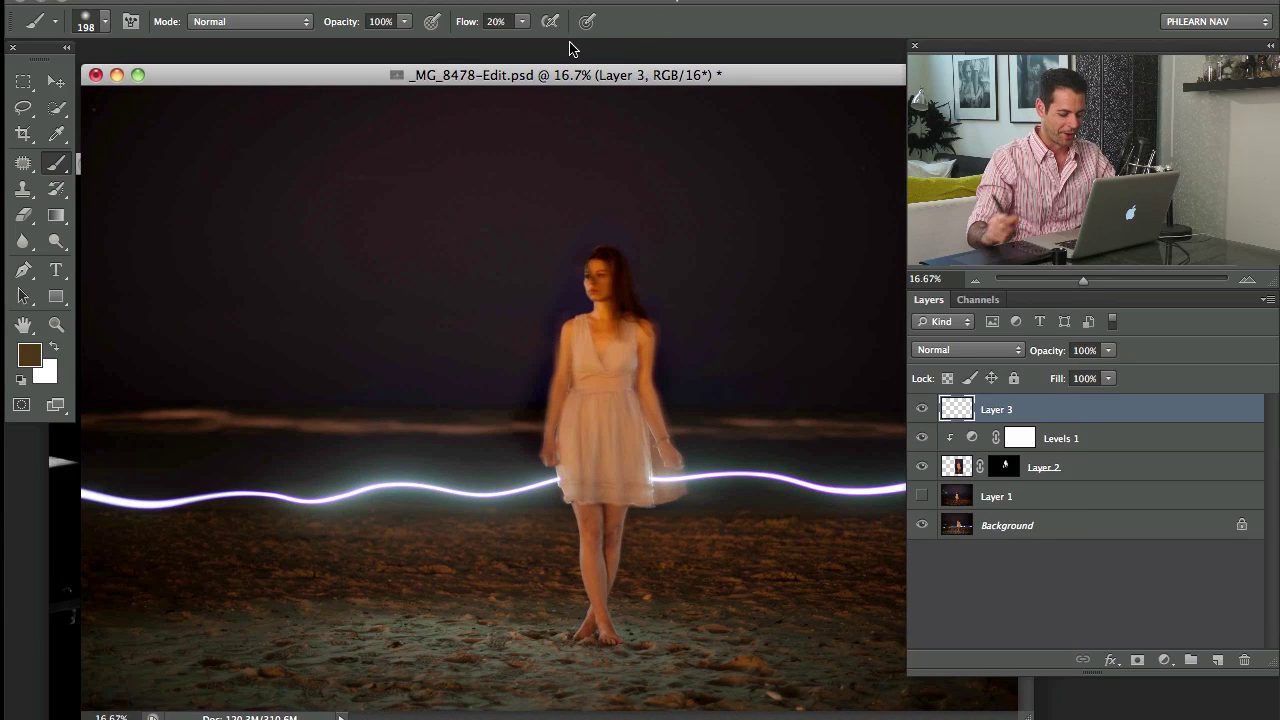
pyautogui.press('super+n')
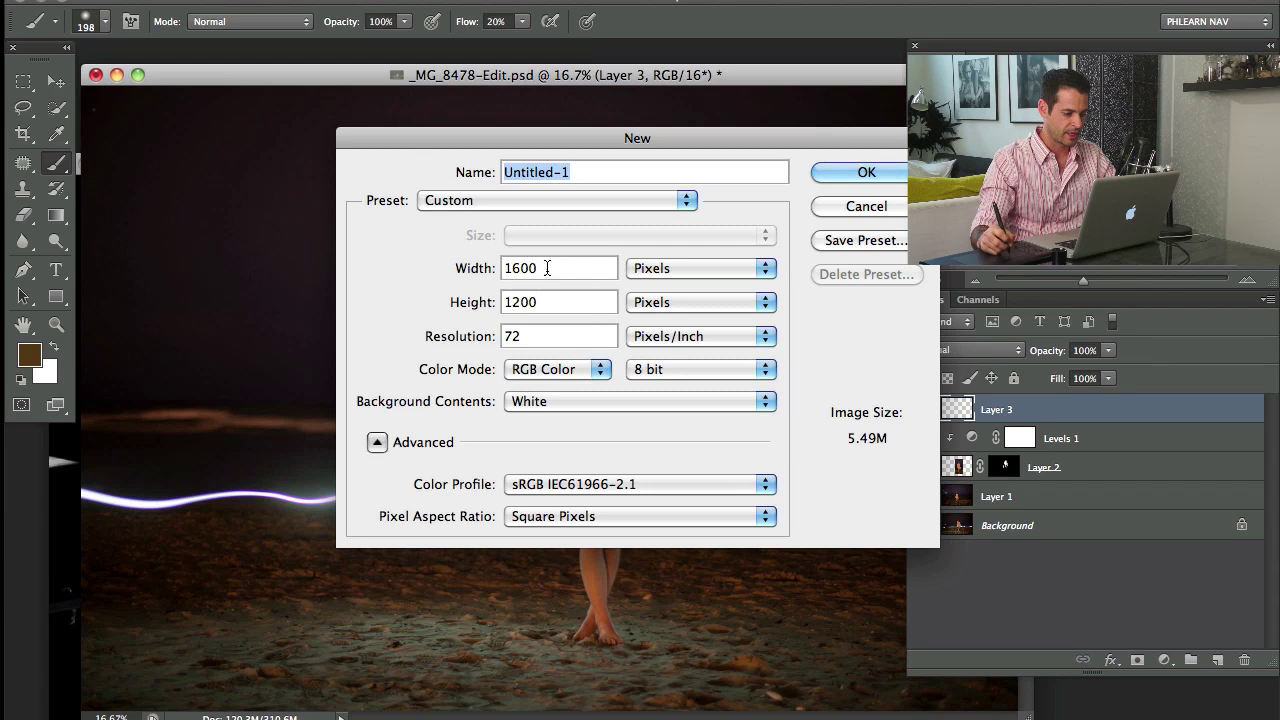
pyautogui.press('Tab')
pyautogui.write('500')
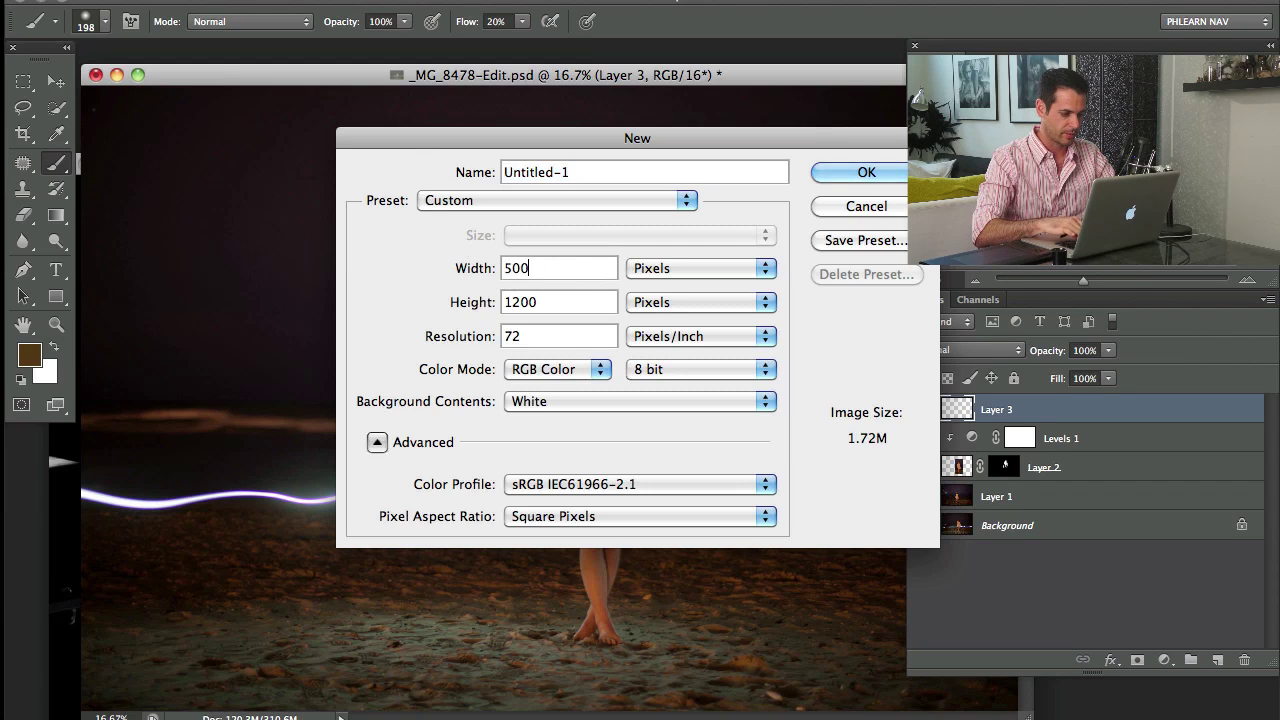
pyautogui.press('Tab')
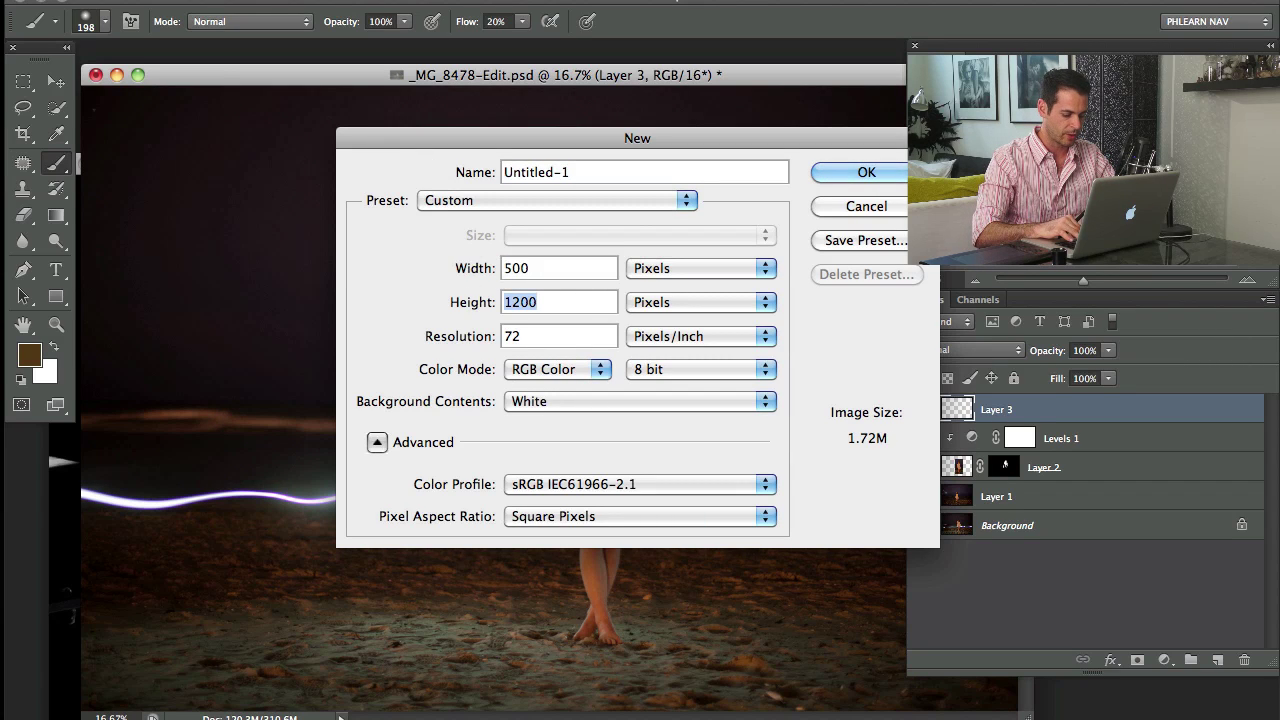
pyautogui.write('500')
pyautogui.press('Return')
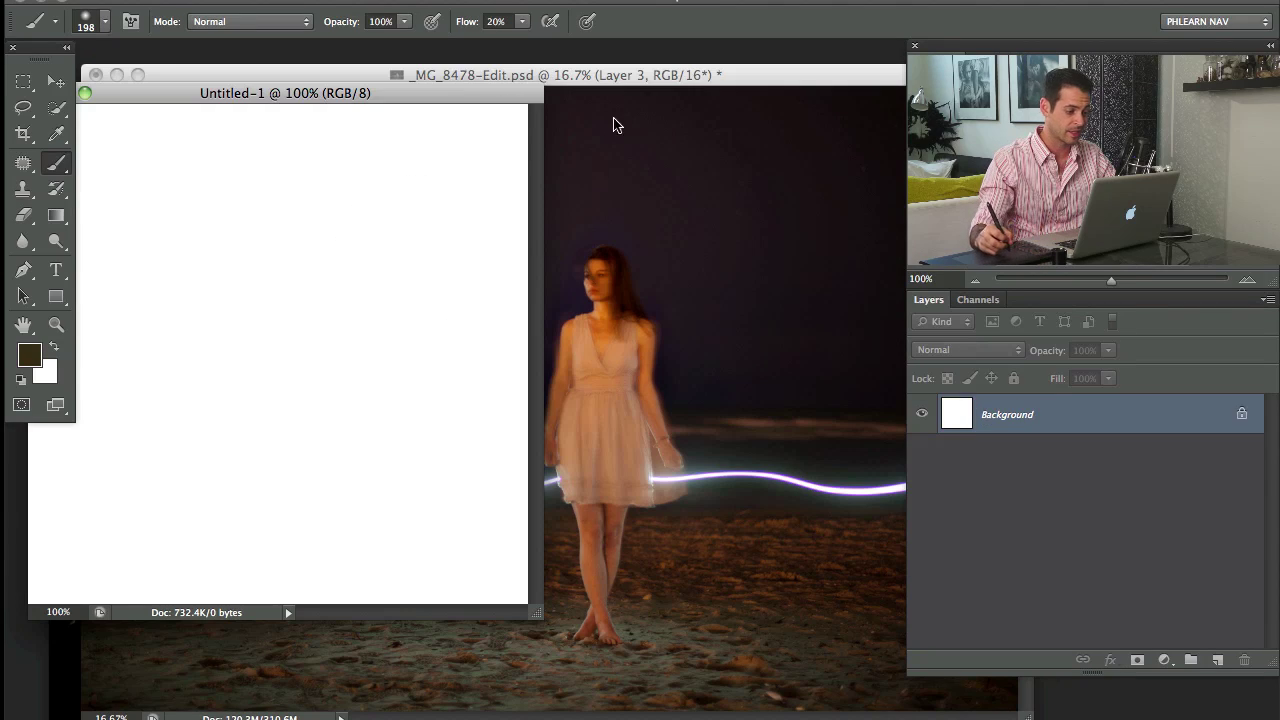
pyautogui.moveTo(423, 87); pyautogui.dragTo(575, 99)
pyautogui.press('f')
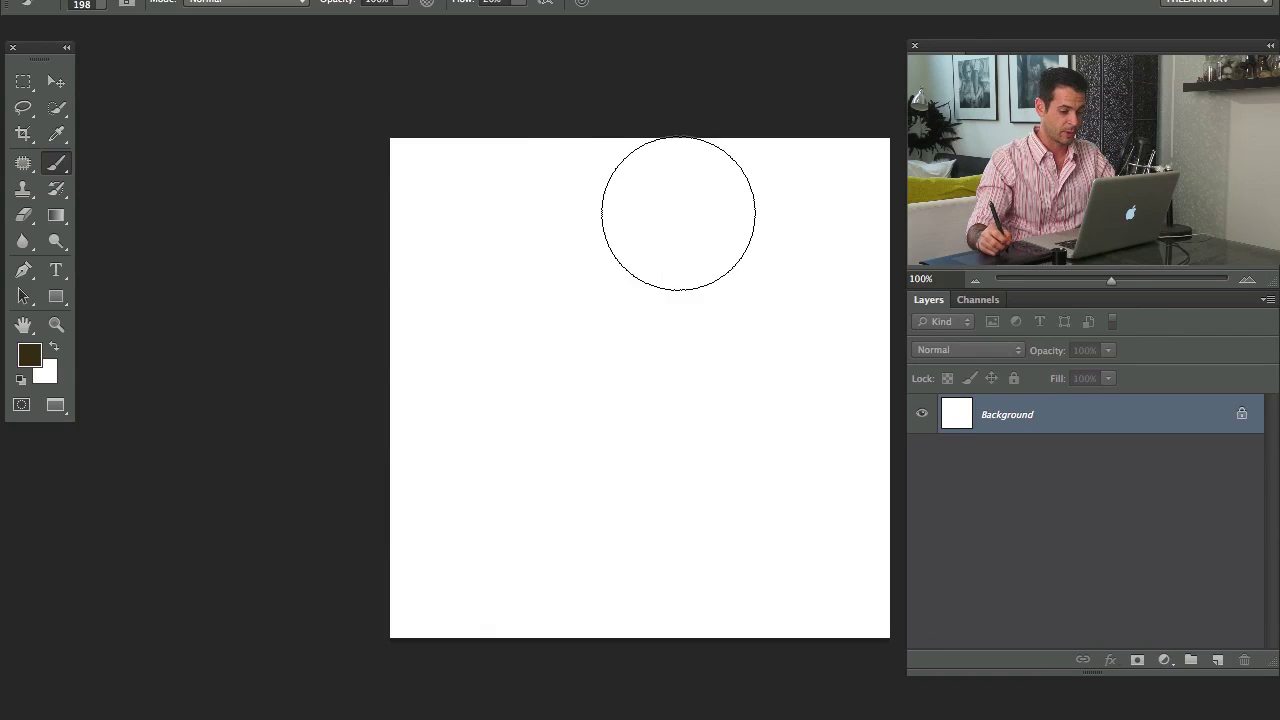
# Add a new layer and paint a soft dark brown round spot at the canvas's center, enlarging the brush to 322 px
pyautogui.moveTo(631, 356); pyautogui.dragTo(565, 352)
pyautogui.press('alt+shift+super+n')
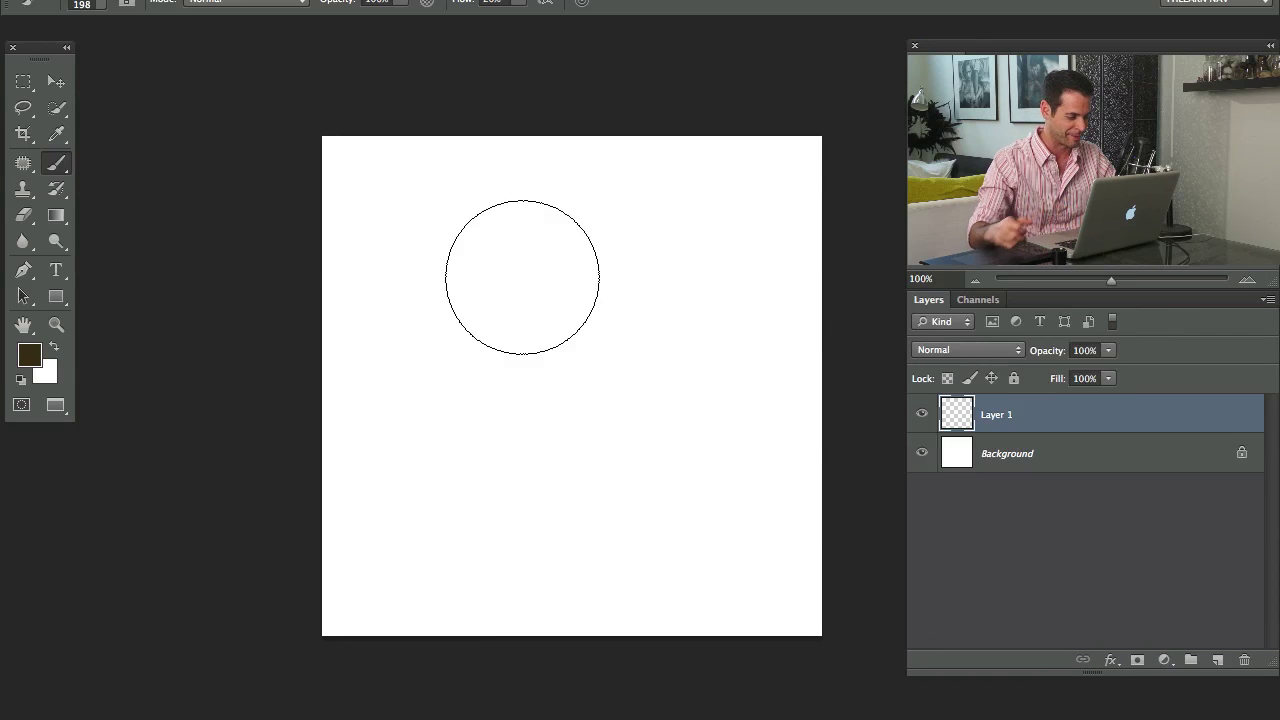
pyautogui.moveTo(564, 374)
pyautogui.mouseDown()
pyautogui.moveTo(509, 377)
pyautogui.moveTo(557, 363)
pyautogui.moveTo(600, 398)
pyautogui.moveTo(569, 363)
pyautogui.mouseUp()
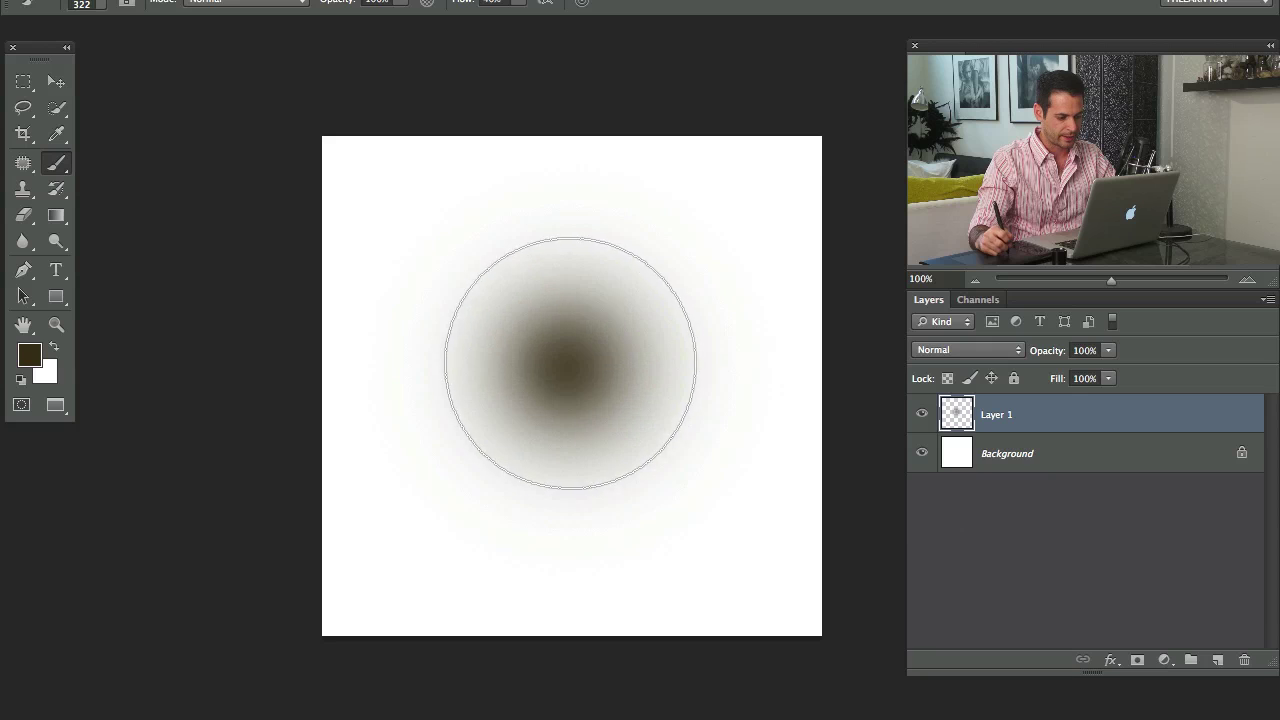
pyautogui.click(921, 414)
pyautogui.click(921, 414)
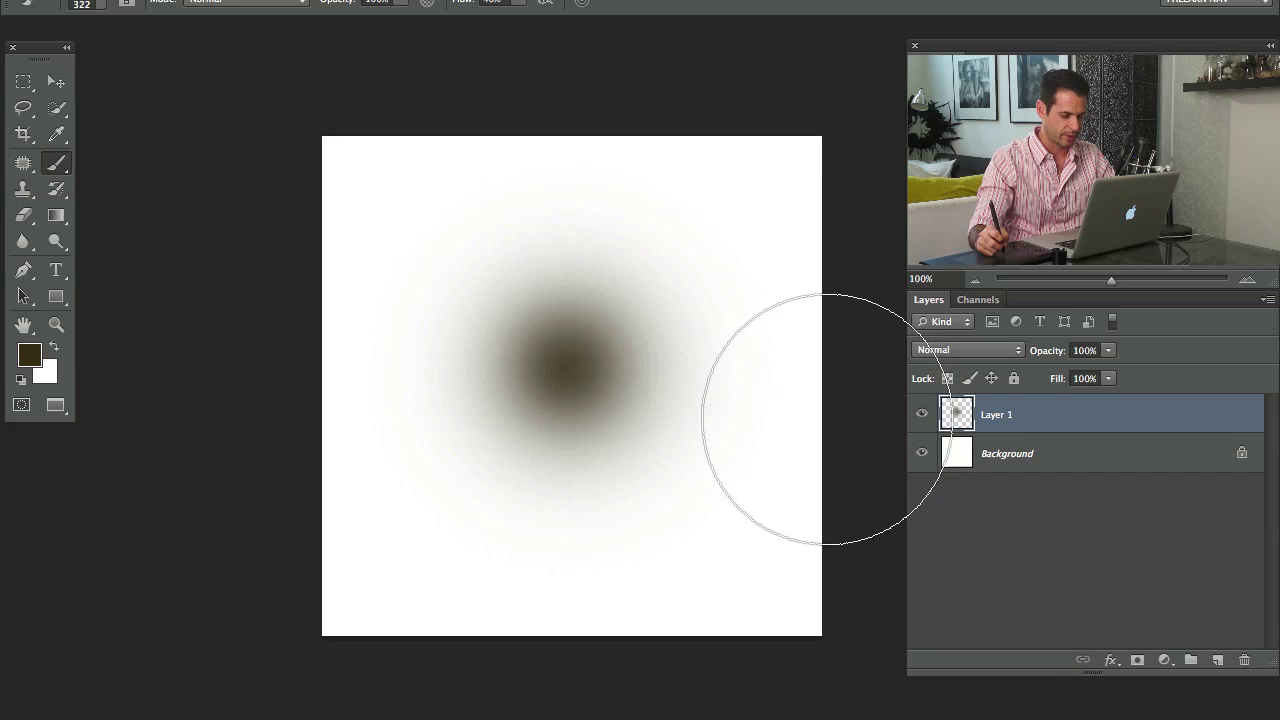
# On a new layer, draw a thin cross with short diagonal strokes using an 8 px brush and blur it with a 5.8-pixel radius
pyautogui.hotkey('ctrl', 'shift', 'alt', 'n')
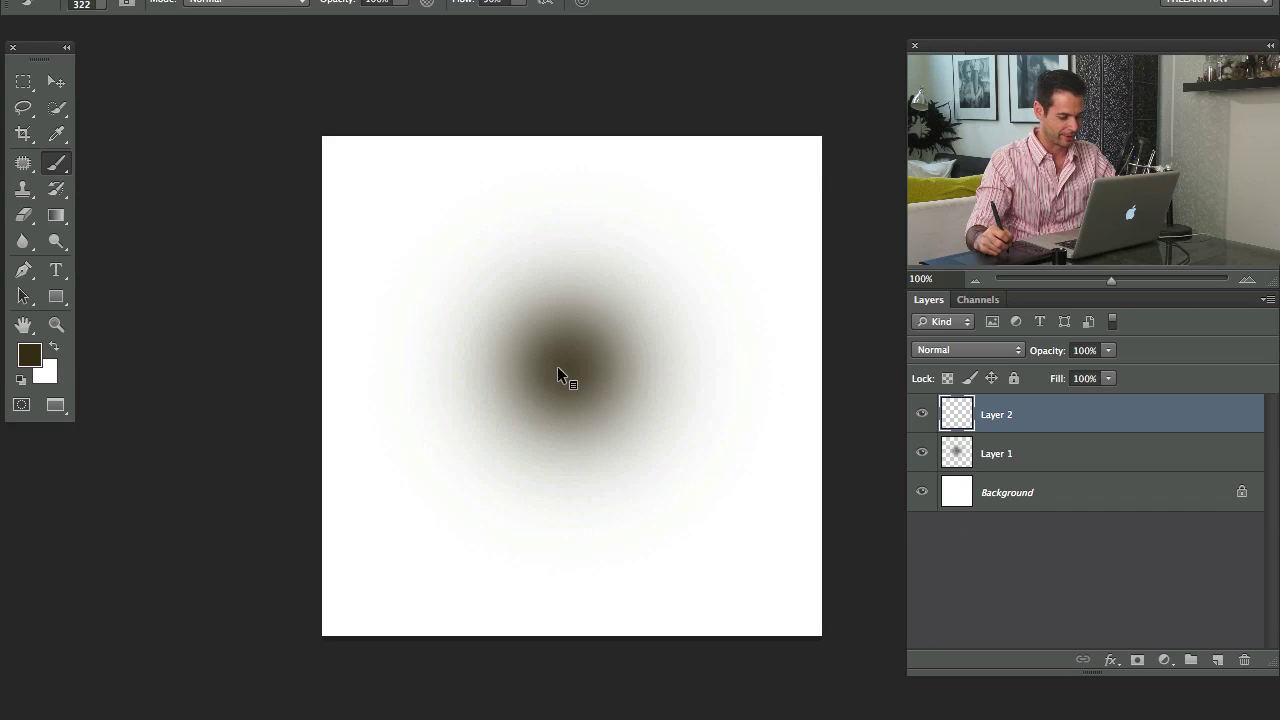
pyautogui.moveTo(560, 368); pyautogui.dragTo(421, 369)
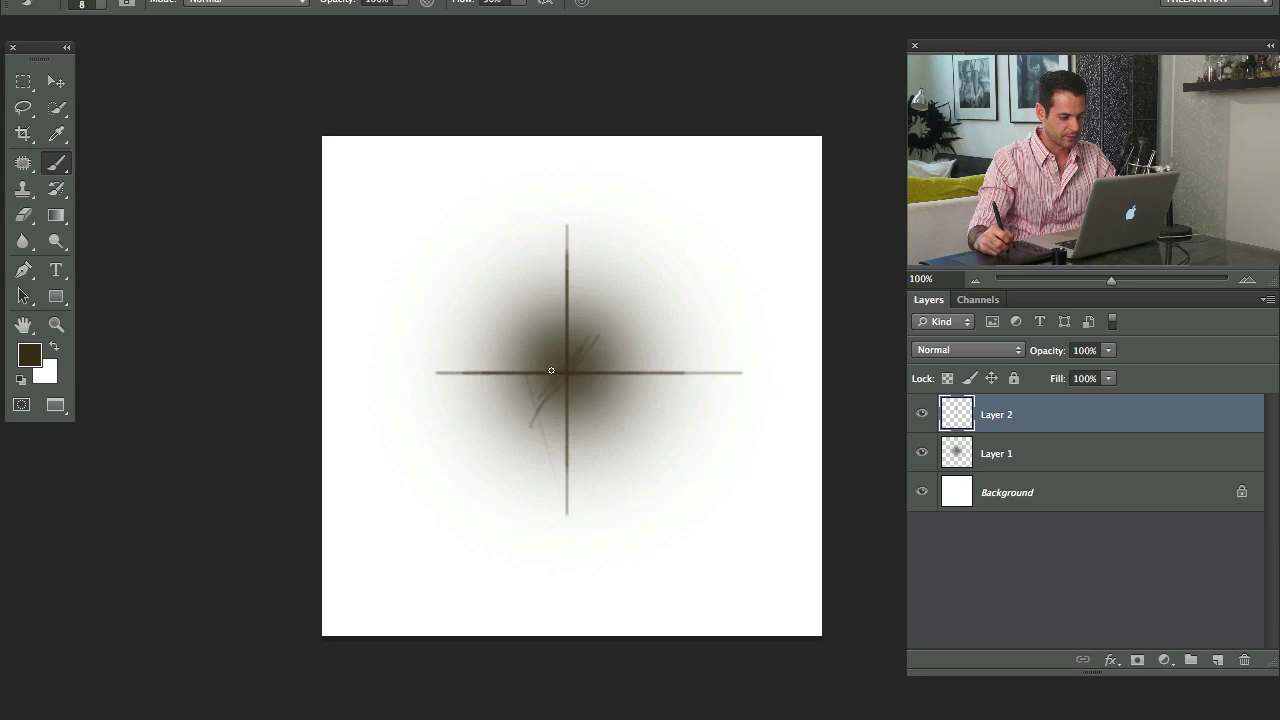
pyautogui.press('super+alt+f')
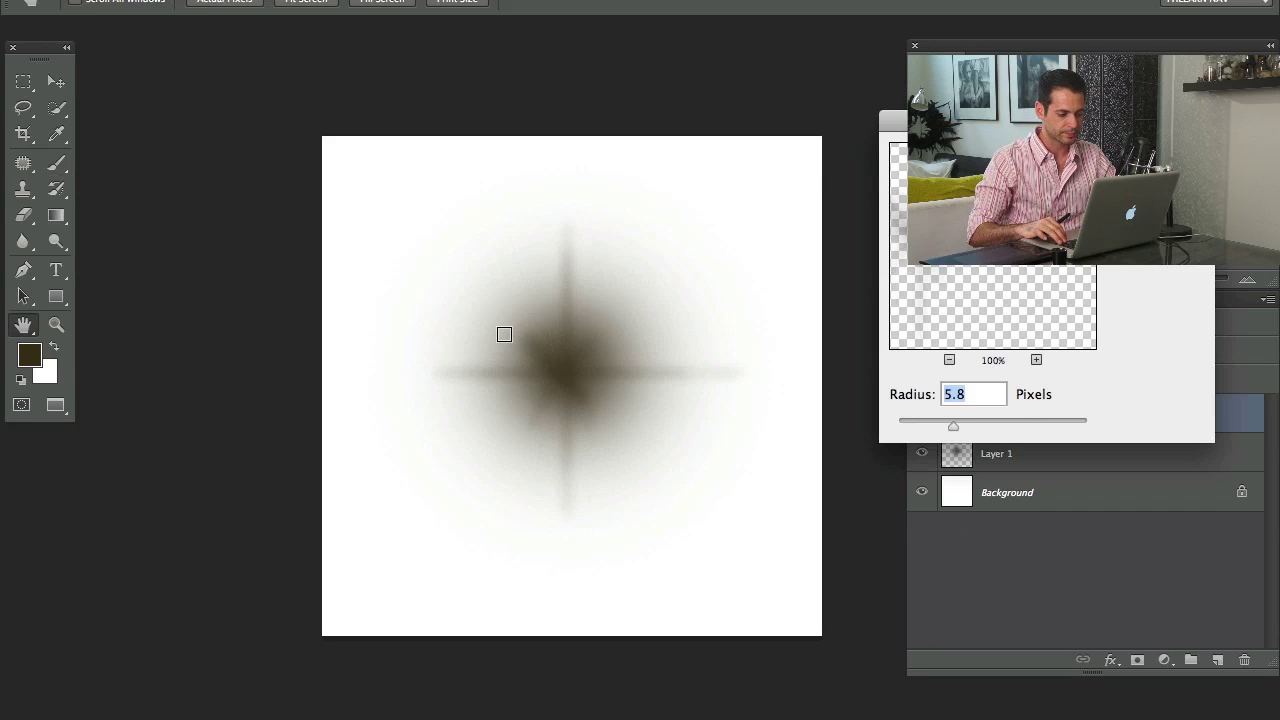
pyautogui.press('Return')
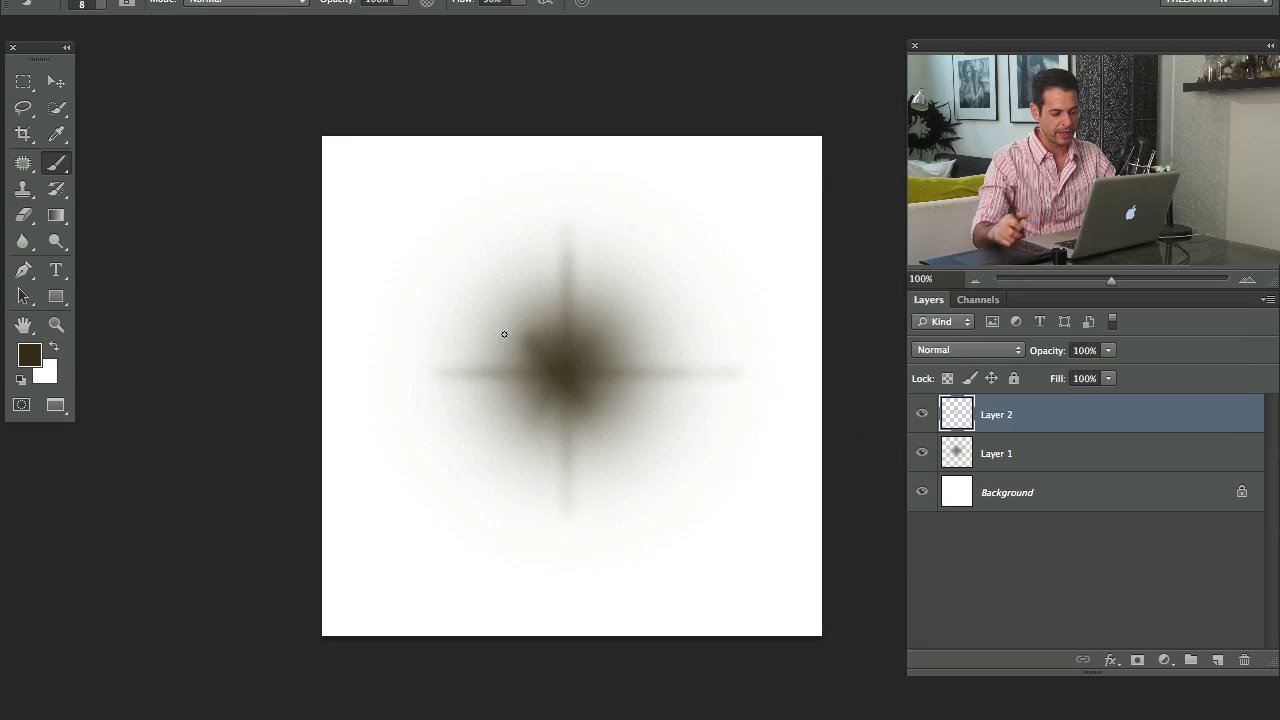
# Align the centers of Layer 1 and Layer 2, and nudge Layer 1's round spot onto the middle of the cross
pyautogui.keyDown('shift'); pyautogui.click(997, 455); pyautogui.keyUp('shift')
pyautogui.press('v')
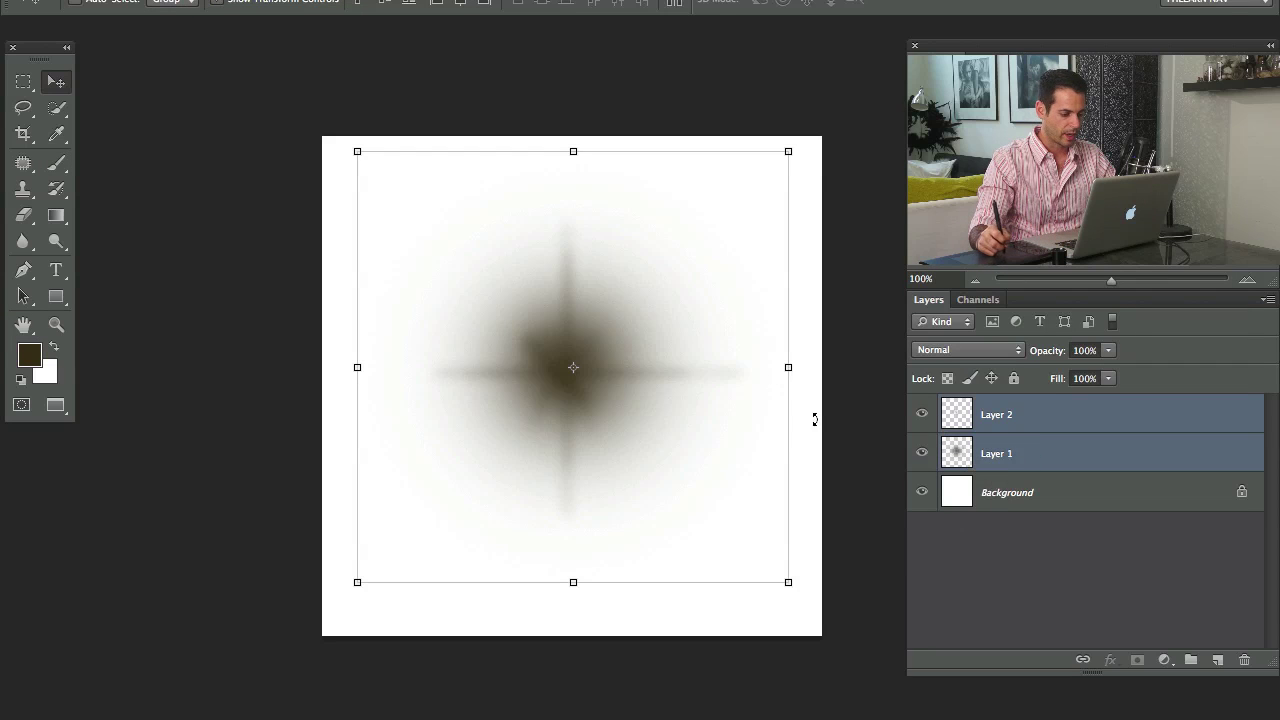
pyautogui.click(460, 4)
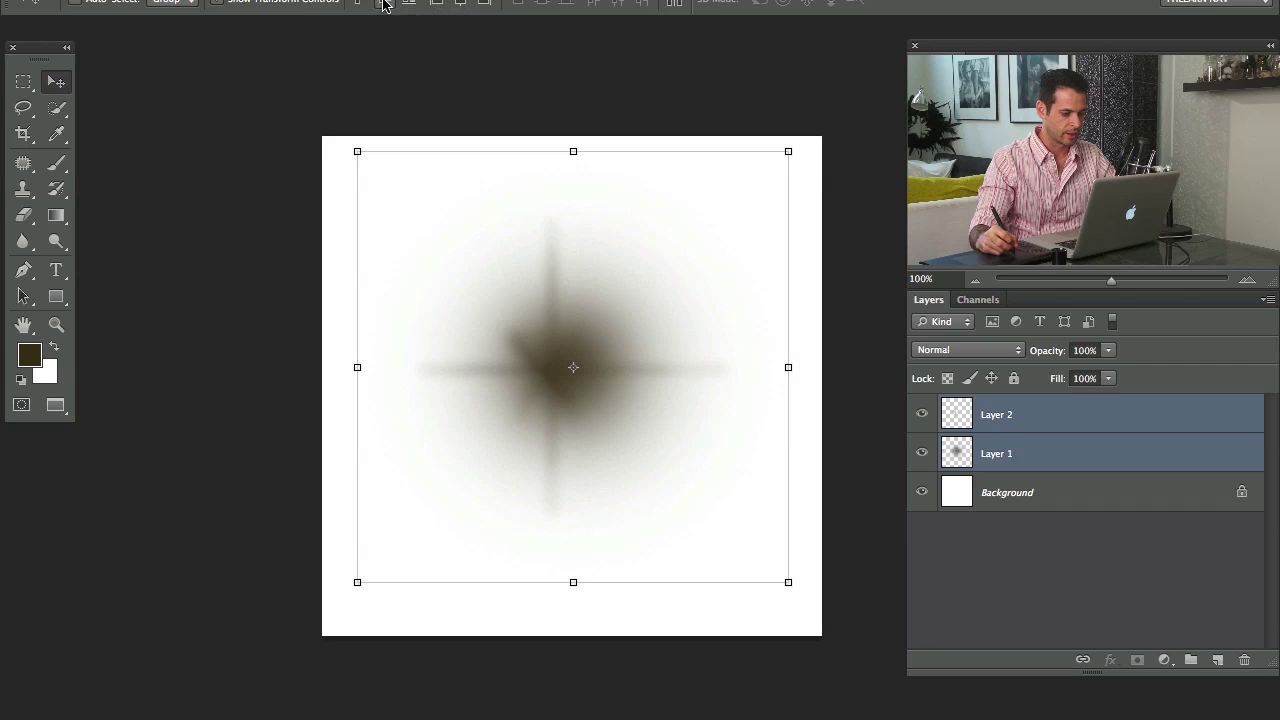
pyautogui.click(930, 449)
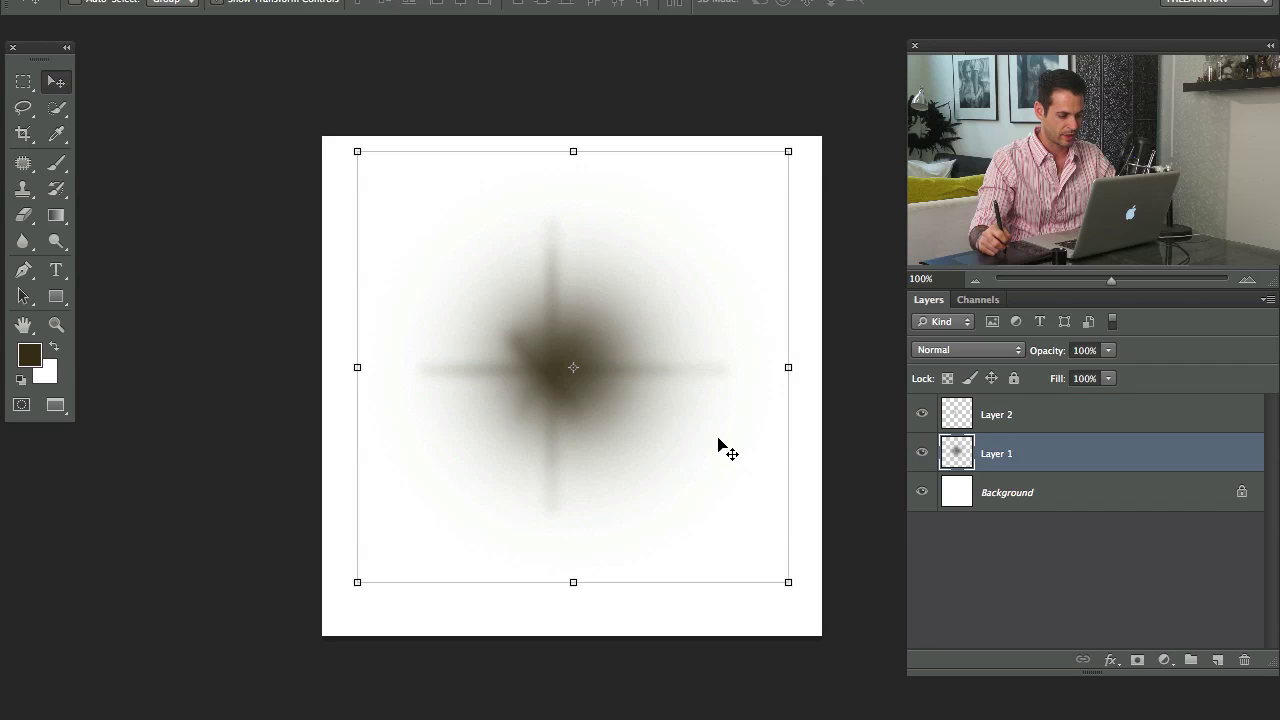
pyautogui.moveTo(718, 445); pyautogui.dragTo(699, 438)
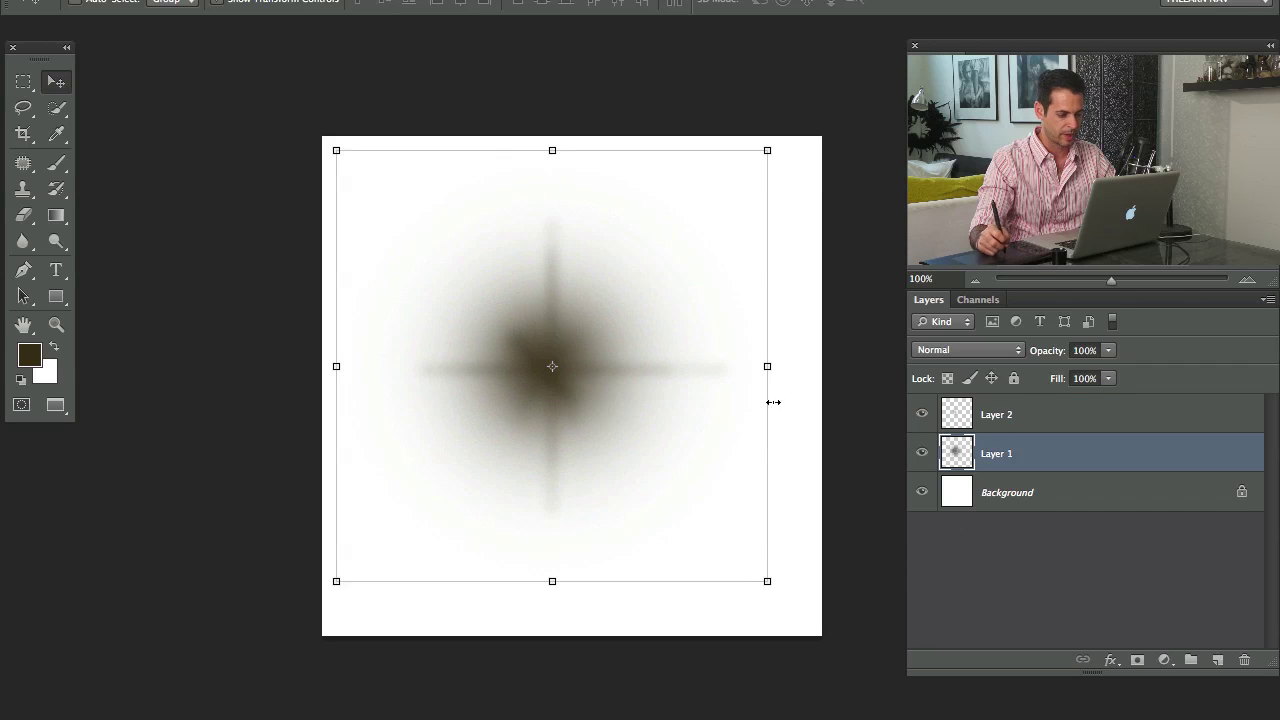
# Soften the blurred strokes around the middle of Layer 2's cross with the Eraser tool at 96 px
pyautogui.click(1000, 416)
pyautogui.press('e')
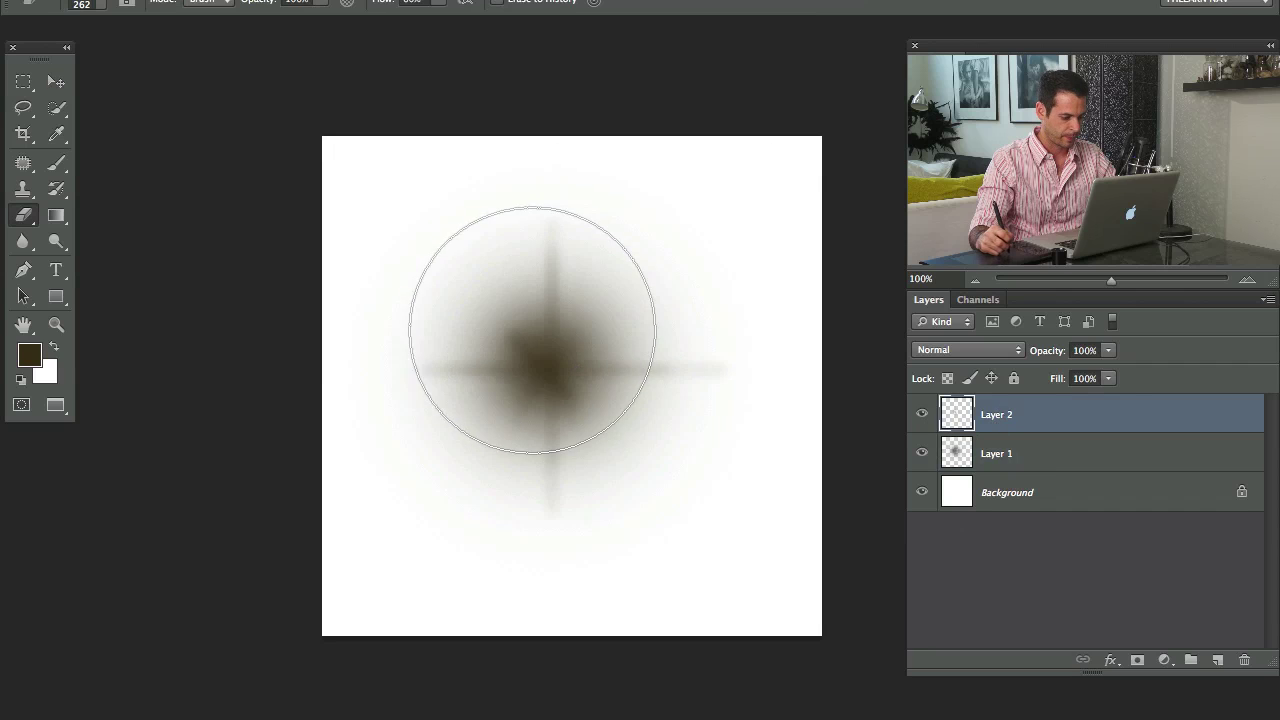
pyautogui.moveTo(590, 351)
pyautogui.mouseDown()
pyautogui.moveTo(520, 360)
pyautogui.moveTo(500, 337)
pyautogui.moveTo(514, 334)
pyautogui.moveTo(444, 373)
pyautogui.mouseUp()
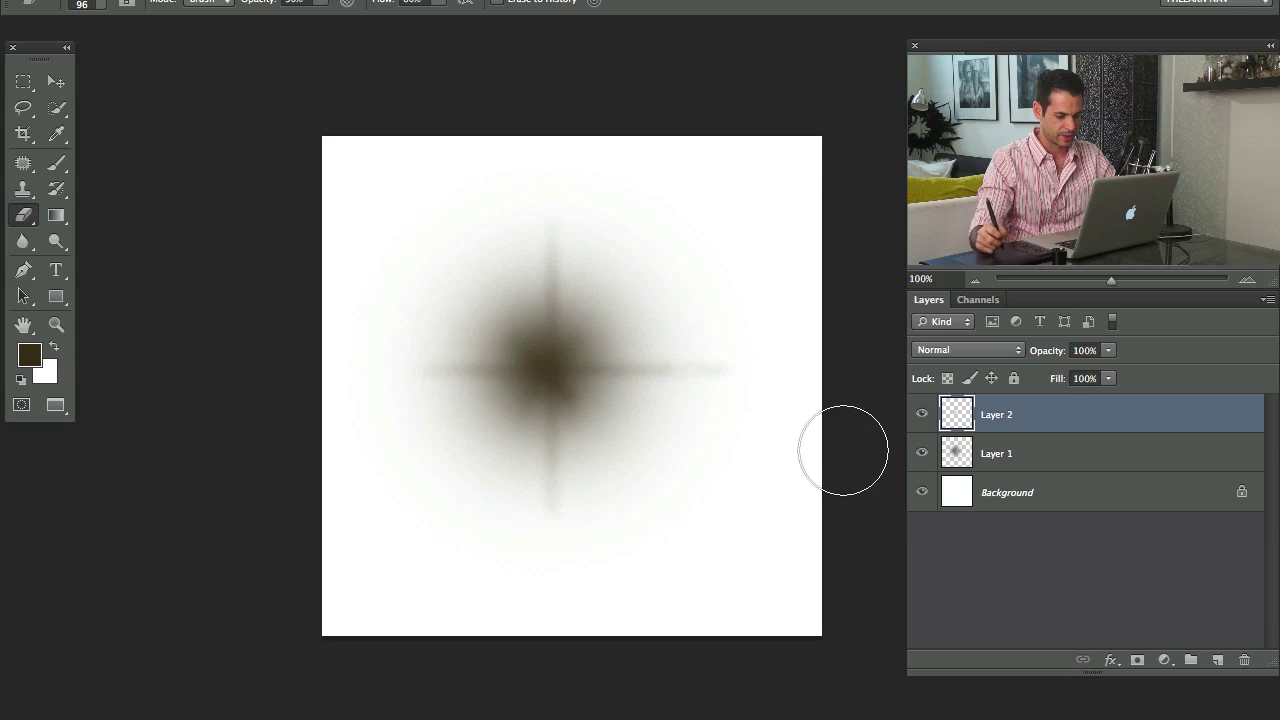
# Add a new layer and paint a soft black spot over the cross's center with a 190 px brush at 10% flow
pyautogui.hotkey('ctrl', 'shift', 'alt', 'n')
pyautogui.press('b')
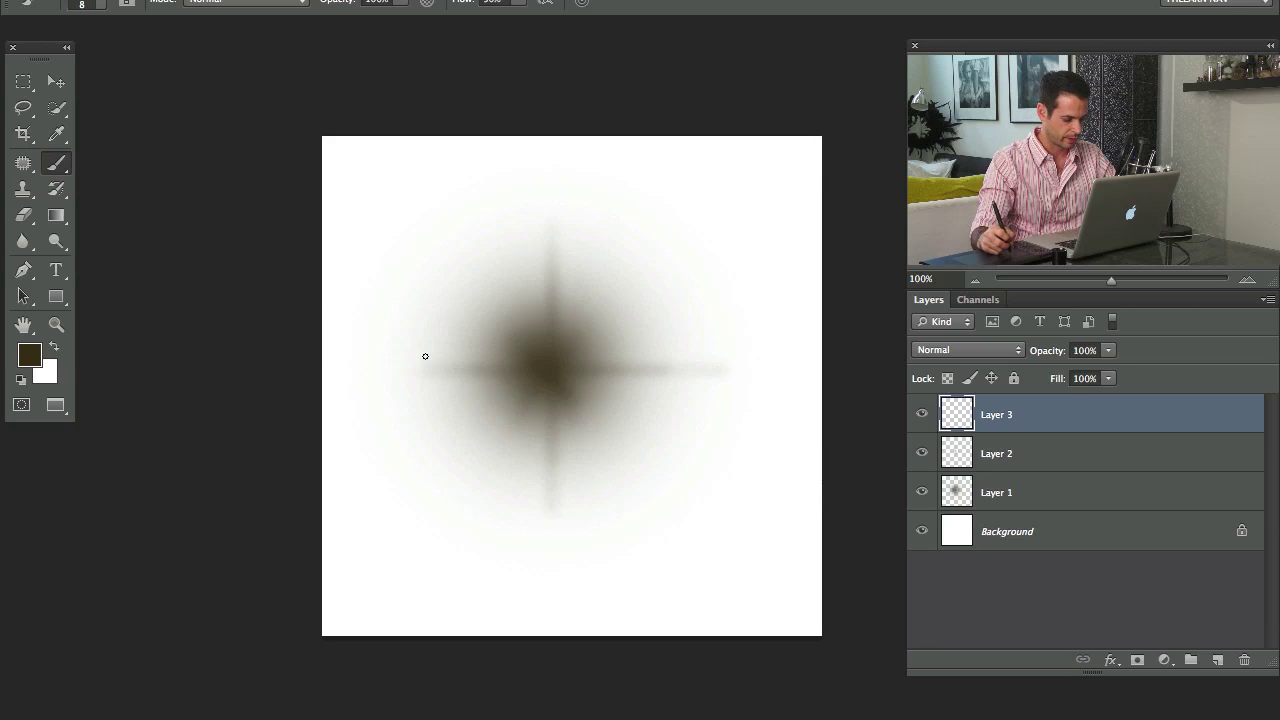
pyautogui.press('x')
pyautogui.press('d')
pyautogui.moveTo(541, 366)
pyautogui.mouseDown()
pyautogui.moveTo(568, 366)
pyautogui.moveTo(560, 357)
pyautogui.moveTo(574, 371)
pyautogui.moveTo(540, 350)
pyautogui.moveTo(543, 371)
pyautogui.moveTo(557, 366)
pyautogui.moveTo(540, 377)
pyautogui.moveTo(547, 407)
pyautogui.moveTo(540, 398)
pyautogui.mouseUp()
pyautogui.moveTo(540, 398)
pyautogui.mouseDown()
pyautogui.moveTo(603, 382)
pyautogui.moveTo(544, 399)
pyautogui.moveTo(547, 362)
pyautogui.moveTo(529, 372)
pyautogui.moveTo(546, 378)
pyautogui.moveTo(551, 351)
pyautogui.moveTo(581, 357)
pyautogui.moveTo(589, 345)
pyautogui.moveTo(556, 360)
pyautogui.mouseUp()
pyautogui.hotkey('shift', '1')
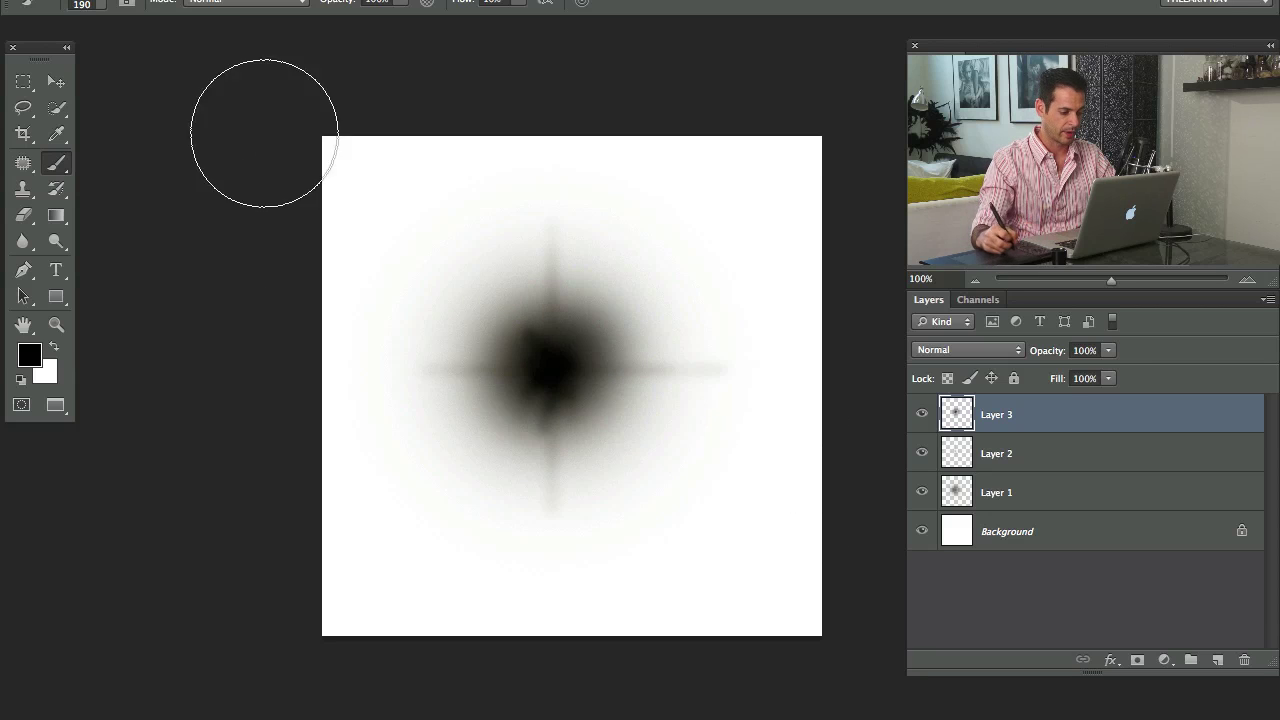
pyautogui.moveTo(443, 457); pyautogui.dragTo(427, 445)
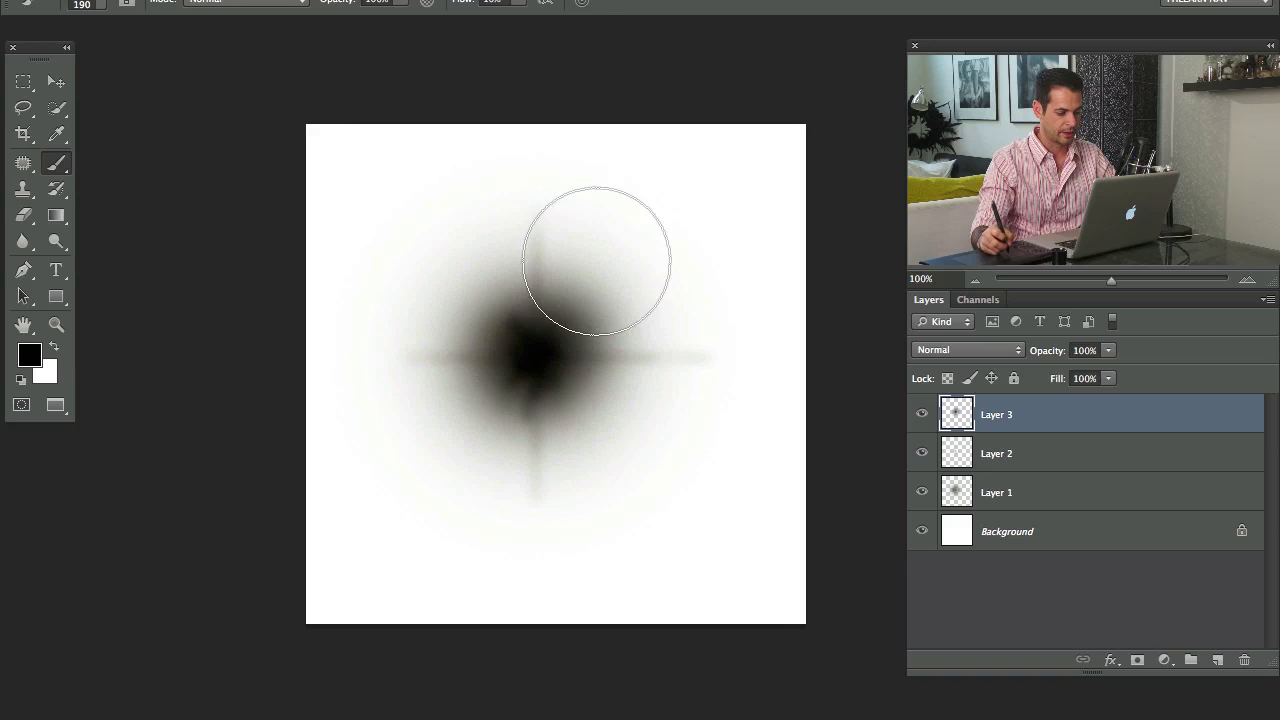
pyautogui.click(922, 414)
pyautogui.click(922, 414)
# Scale Layer 3's black spot down to about two thirds of its size around its center
pyautogui.press('v')
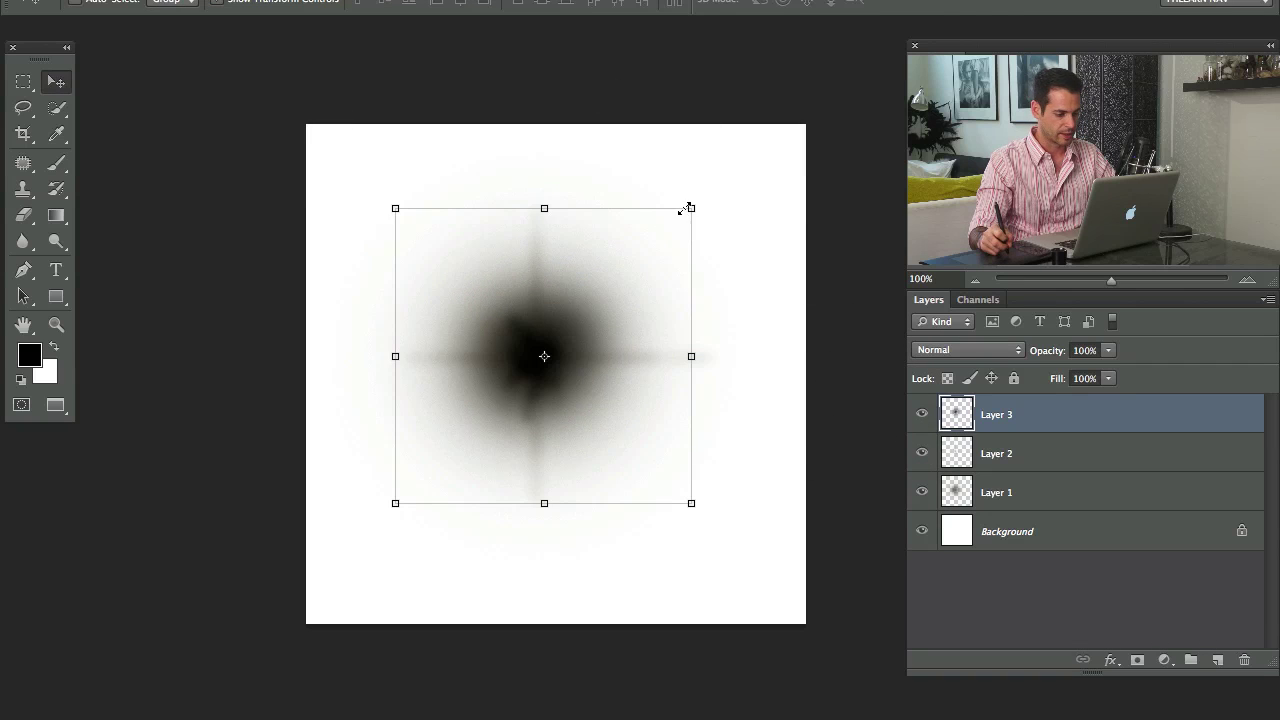
pyautogui.moveTo(688, 207); pyautogui.dragTo(642, 257)
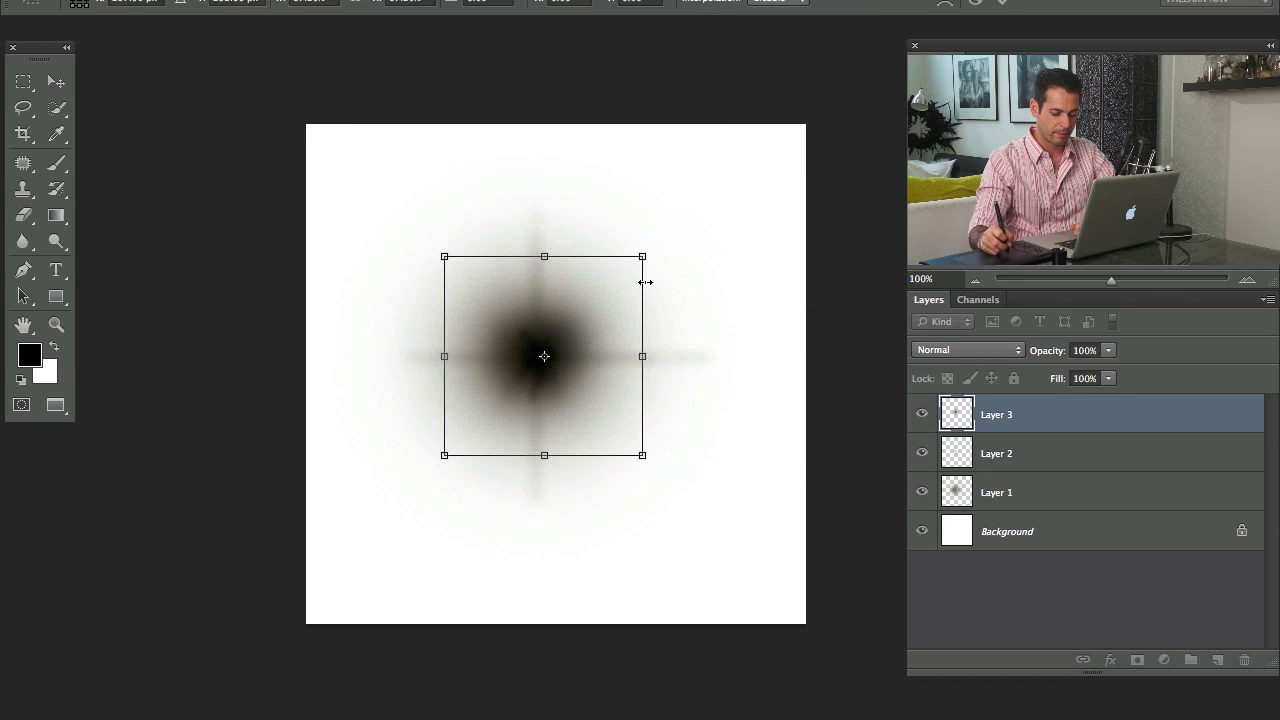
pyautogui.press('Return')
# Reapply the last blur filter to Layer 3's black spot with a much larger radius
pyautogui.hotkey('ctrl', 'alt', 'f')
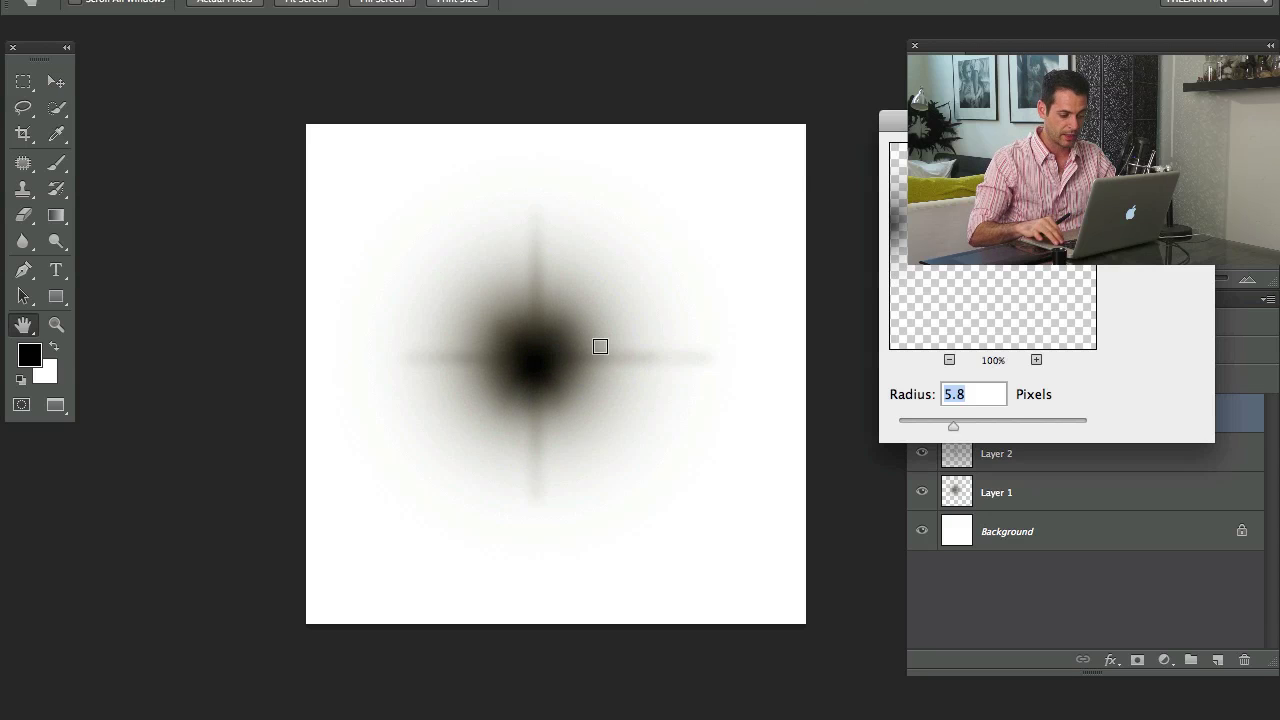
pyautogui.hotkey('shift', 'Up')
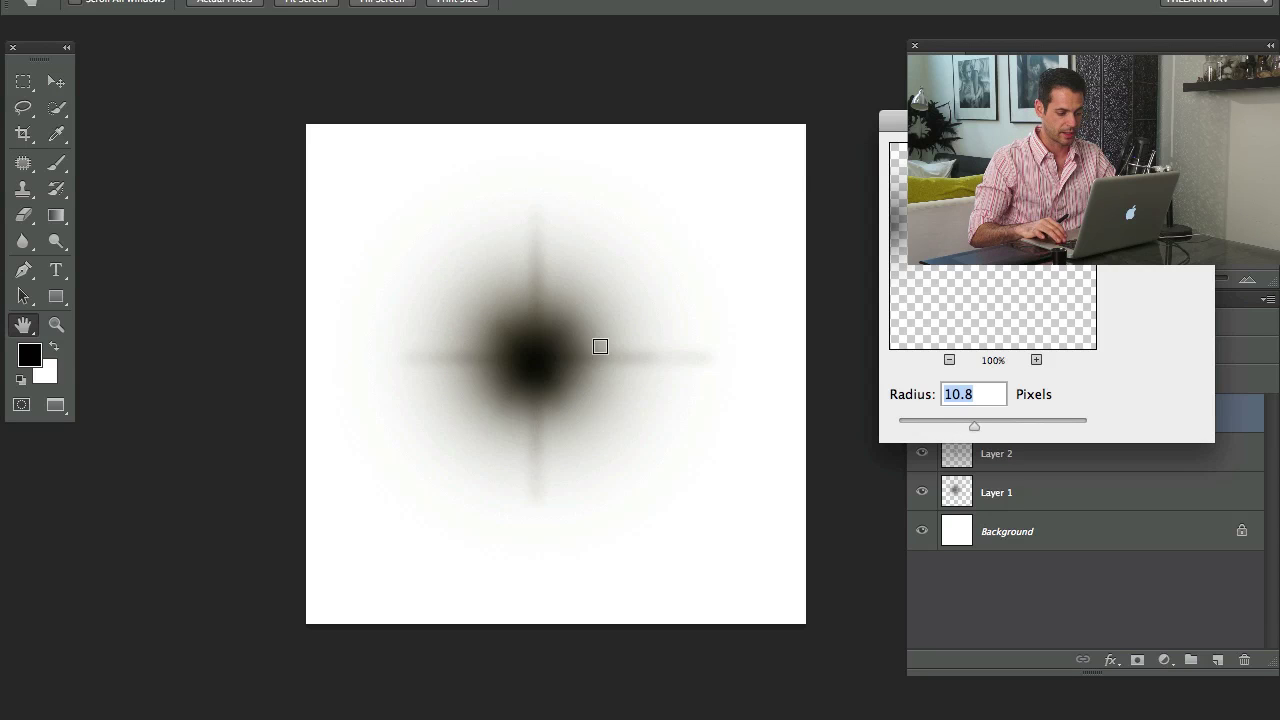
pyautogui.hotkey('shift', 'Up')
pyautogui.hotkey('shift', 'Up')
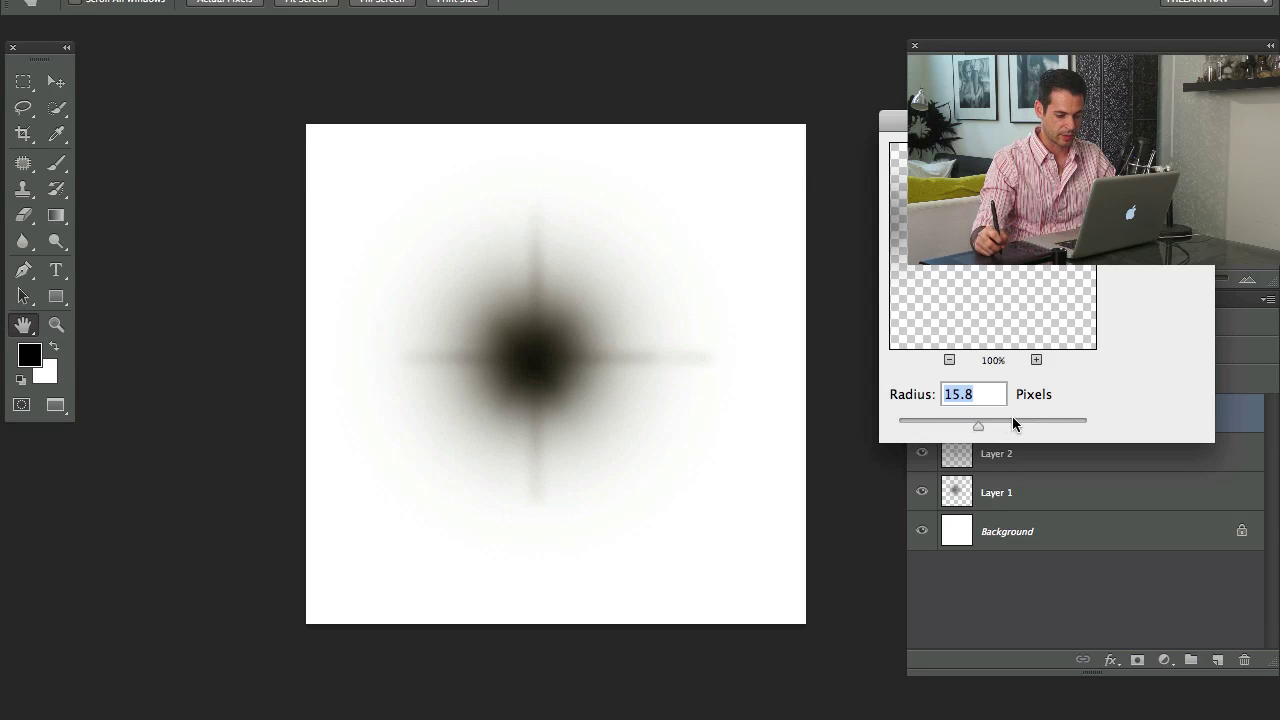
pyautogui.moveTo(1013, 423); pyautogui.dragTo(991, 423)
pyautogui.press('Return')
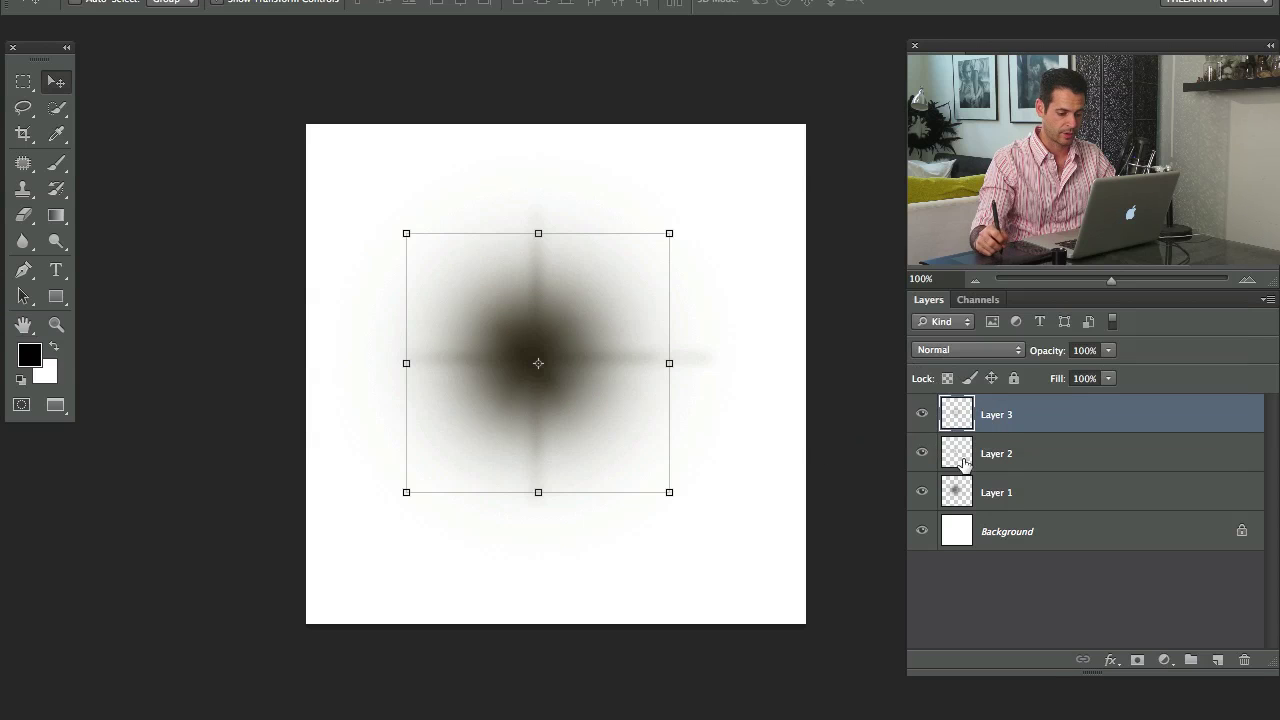
# Add another new layer and paint a small soft black core at the cross's center with a 60 px brush
pyautogui.press('super+shift+alt+n')
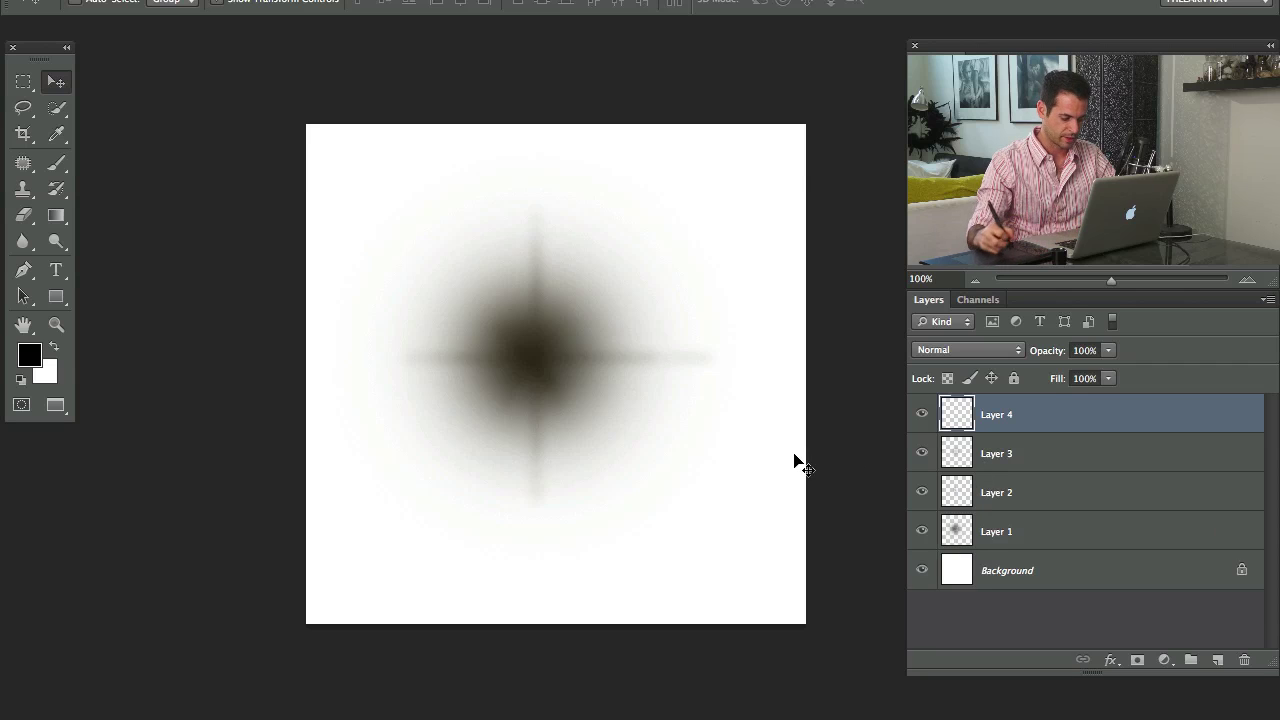
pyautogui.press('b')
pyautogui.moveTo(543, 374)
pyautogui.mouseDown()
pyautogui.moveTo(496, 369)
pyautogui.moveTo(534, 358)
pyautogui.moveTo(537, 340)
pyautogui.moveTo(544, 349)
pyautogui.moveTo(526, 361)
pyautogui.moveTo(595, 386)
pyautogui.moveTo(549, 370)
pyautogui.moveTo(541, 400)
pyautogui.moveTo(530, 371)
pyautogui.moveTo(707, 409)
pyautogui.moveTo(535, 390)
pyautogui.moveTo(544, 340)
pyautogui.moveTo(600, 393)
pyautogui.mouseUp()
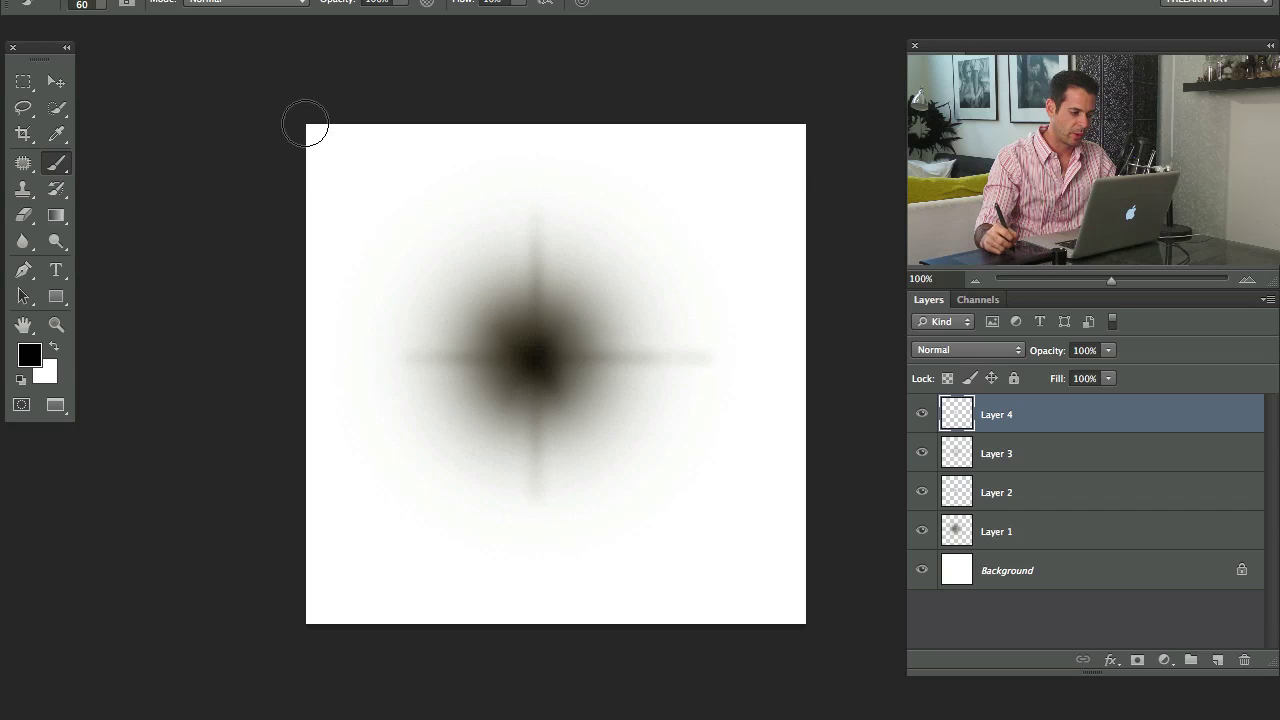
# Add a Levels adjustment above Layer 4 and raise its black input level to 252
pyautogui.click(1163, 663)
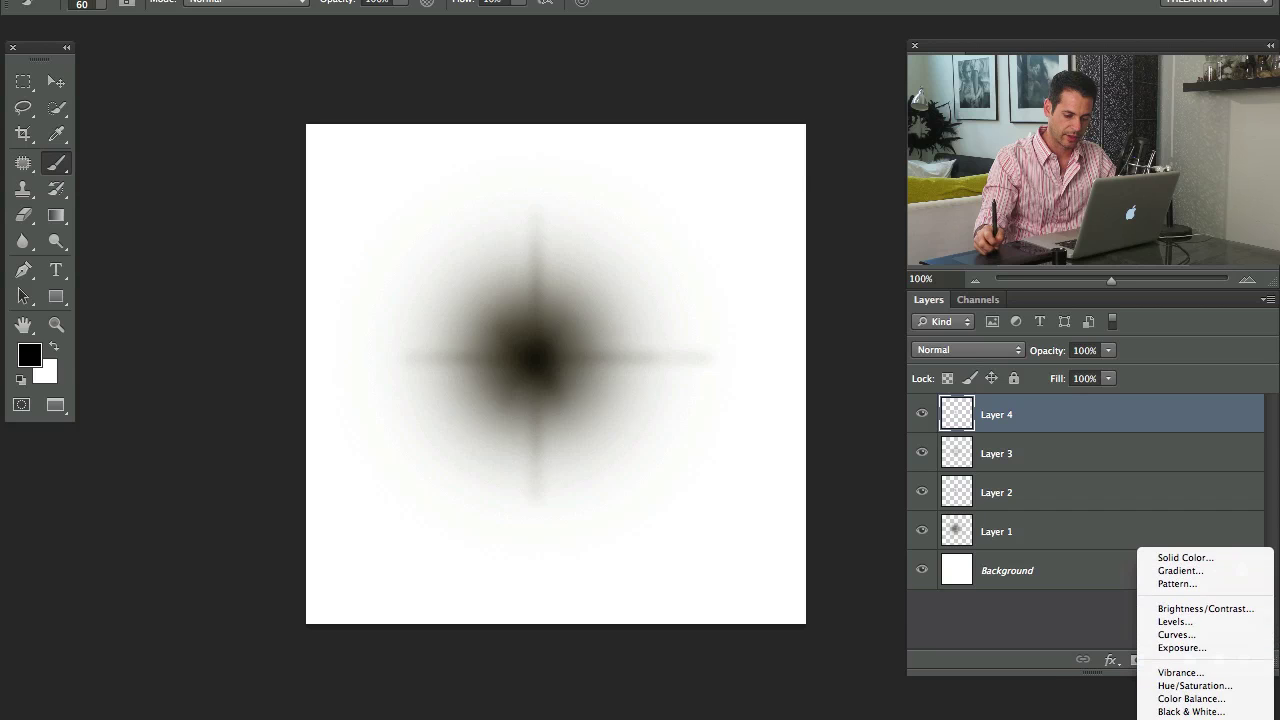
pyautogui.click(1183, 626)
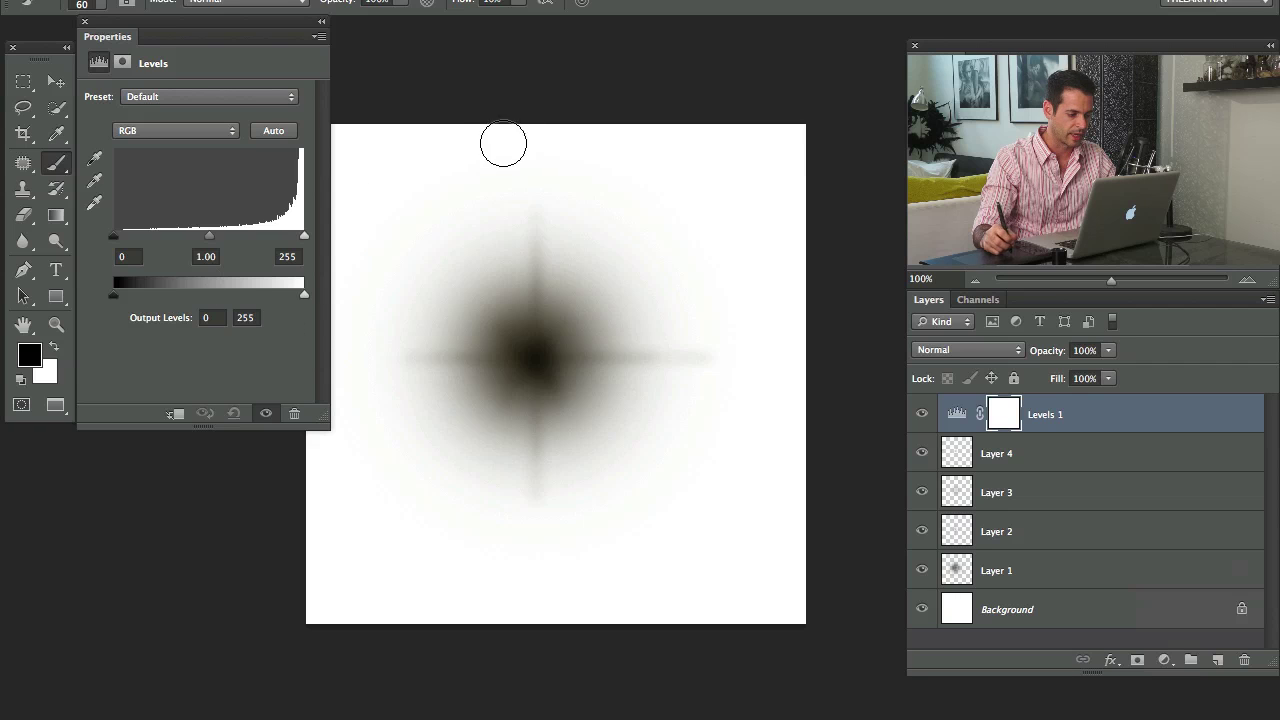
pyautogui.moveTo(443, 294); pyautogui.dragTo(474, 292)
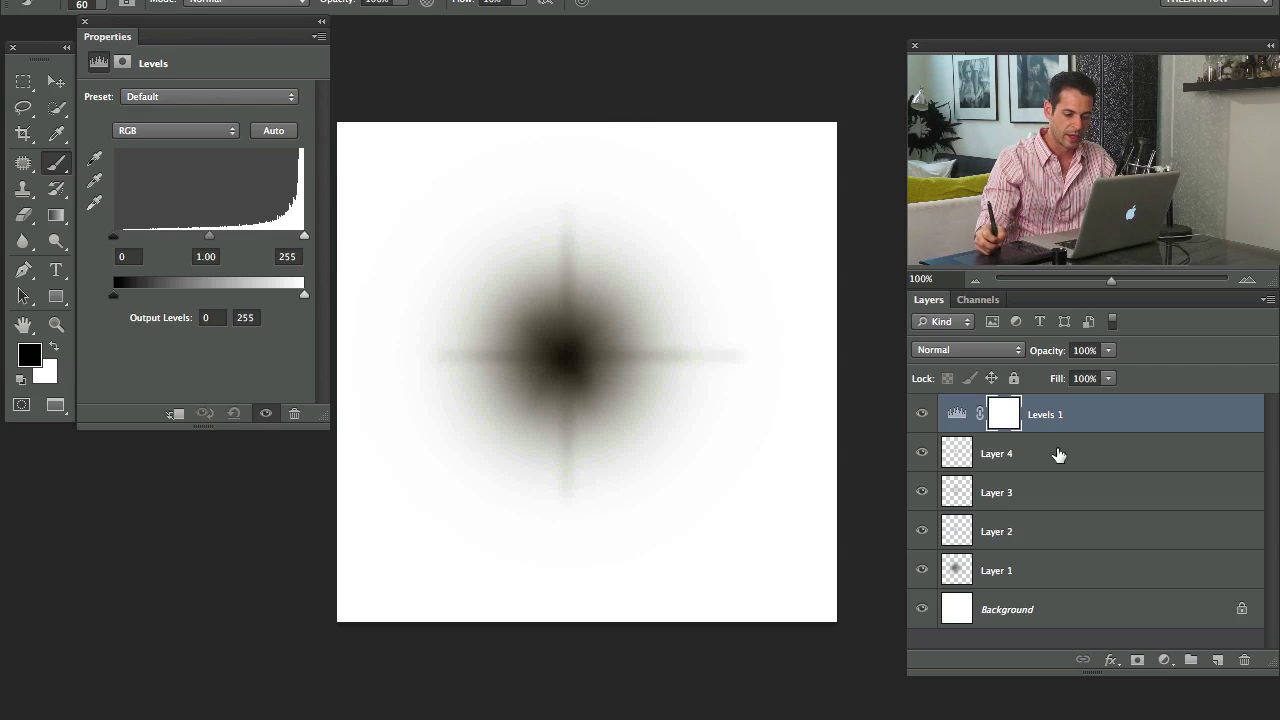
pyautogui.moveTo(113, 237); pyautogui.dragTo(352, 240)
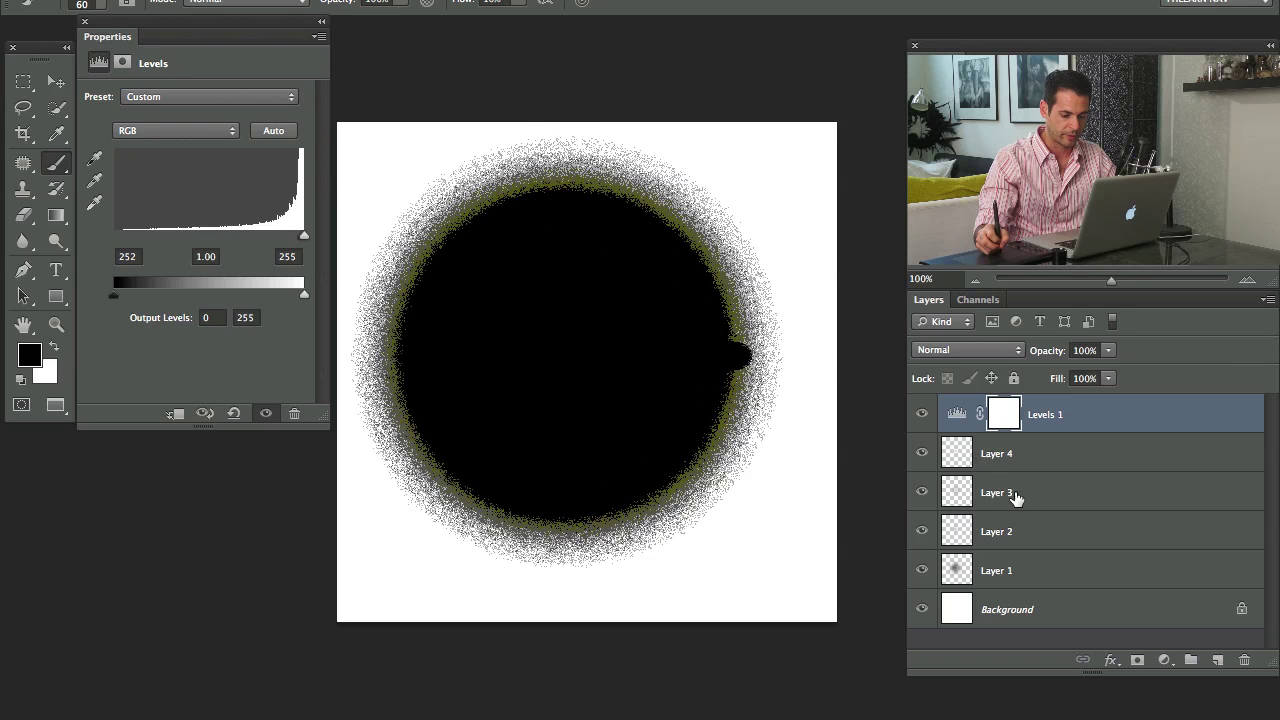
# Shift Layer 1's round spot off the cross's center and compare the canvas with the Levels adjustment hidden and shown
pyautogui.click(1010, 572)
pyautogui.press('v')
pyautogui.moveTo(665, 437); pyautogui.dragTo(640, 437)
pyautogui.click(920, 415)
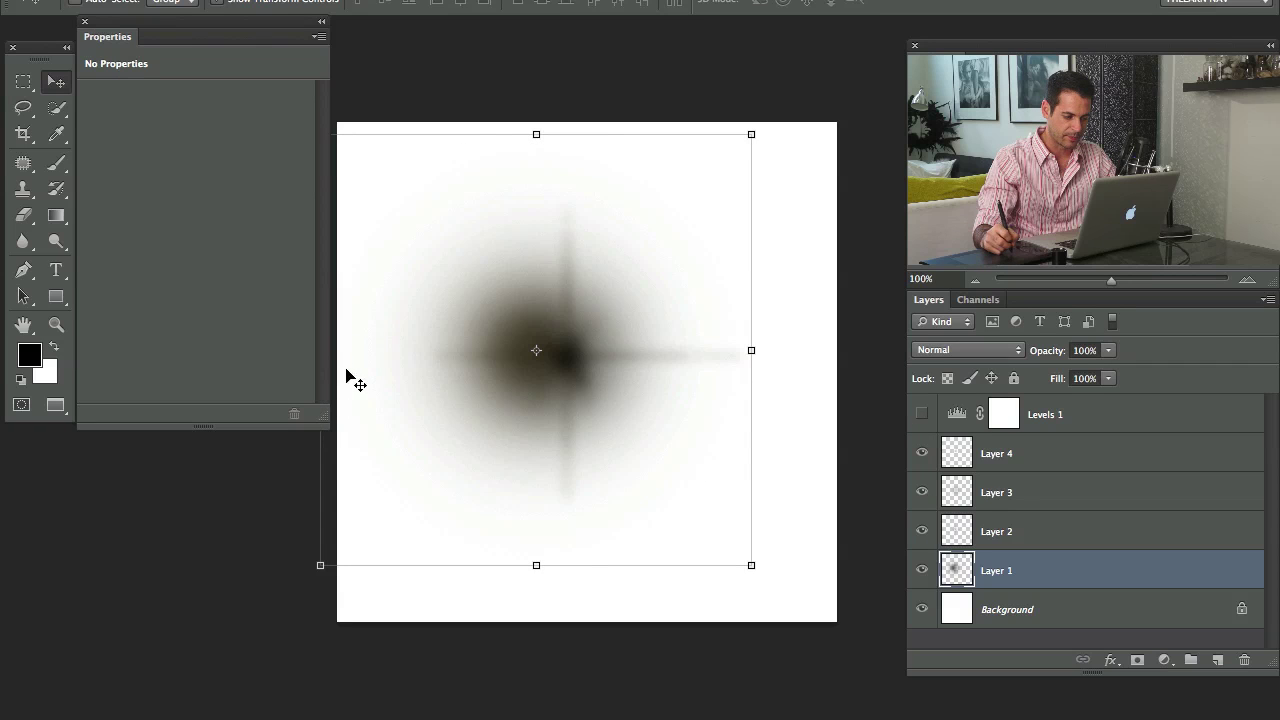
pyautogui.click(920, 415)
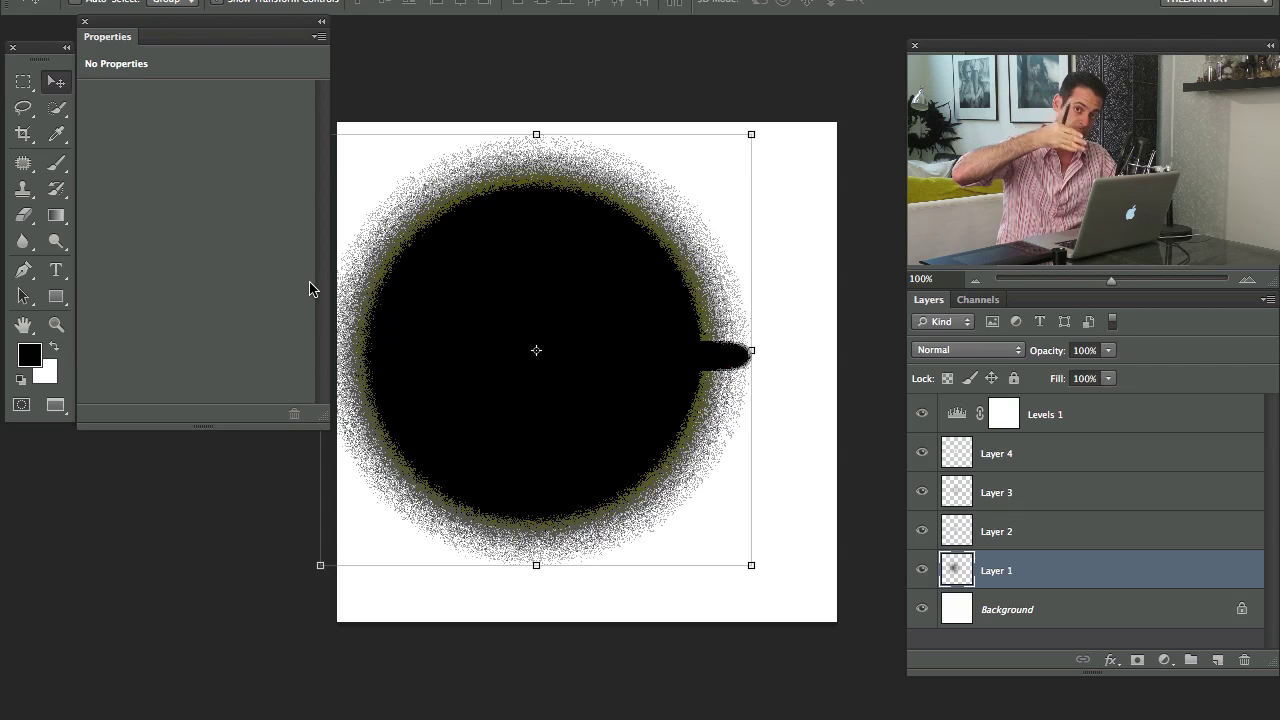
pyautogui.click(921, 414)
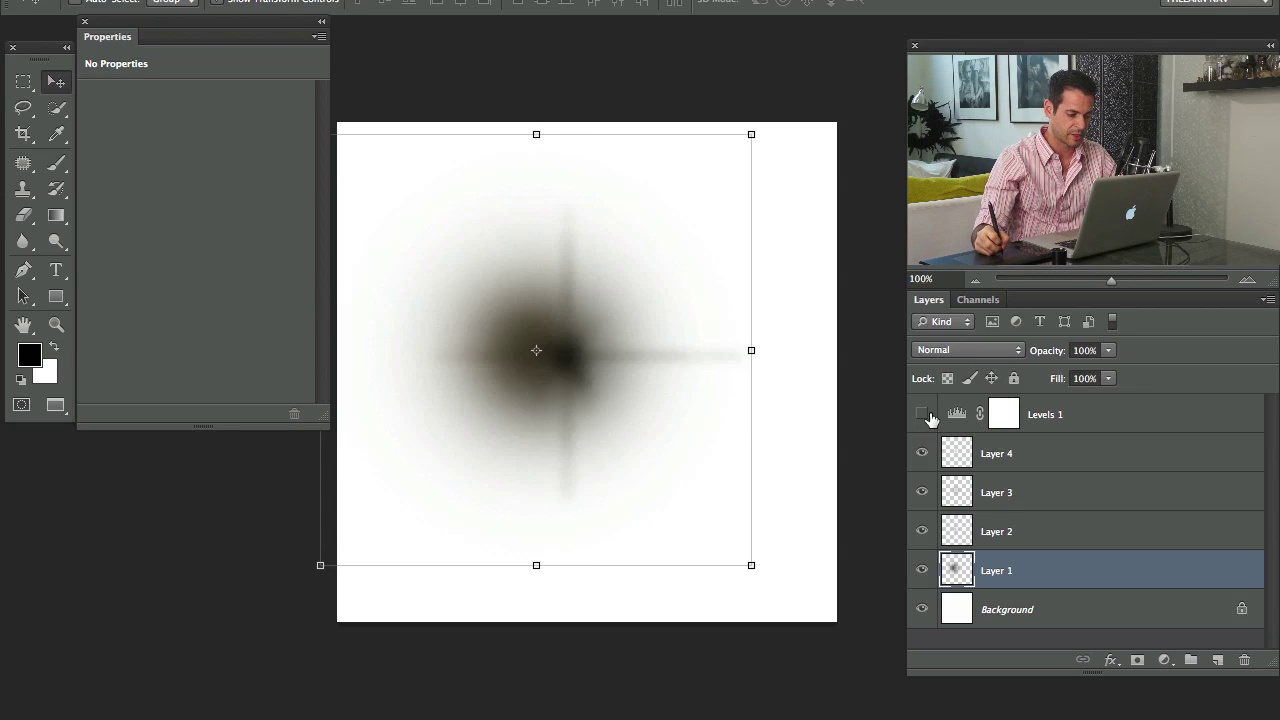
pyautogui.click(921, 414)
# Move Layer 1's round spot back over the middle of the cross and hide the Levels adjustment
pyautogui.moveTo(610, 420); pyautogui.dragTo(627, 437)
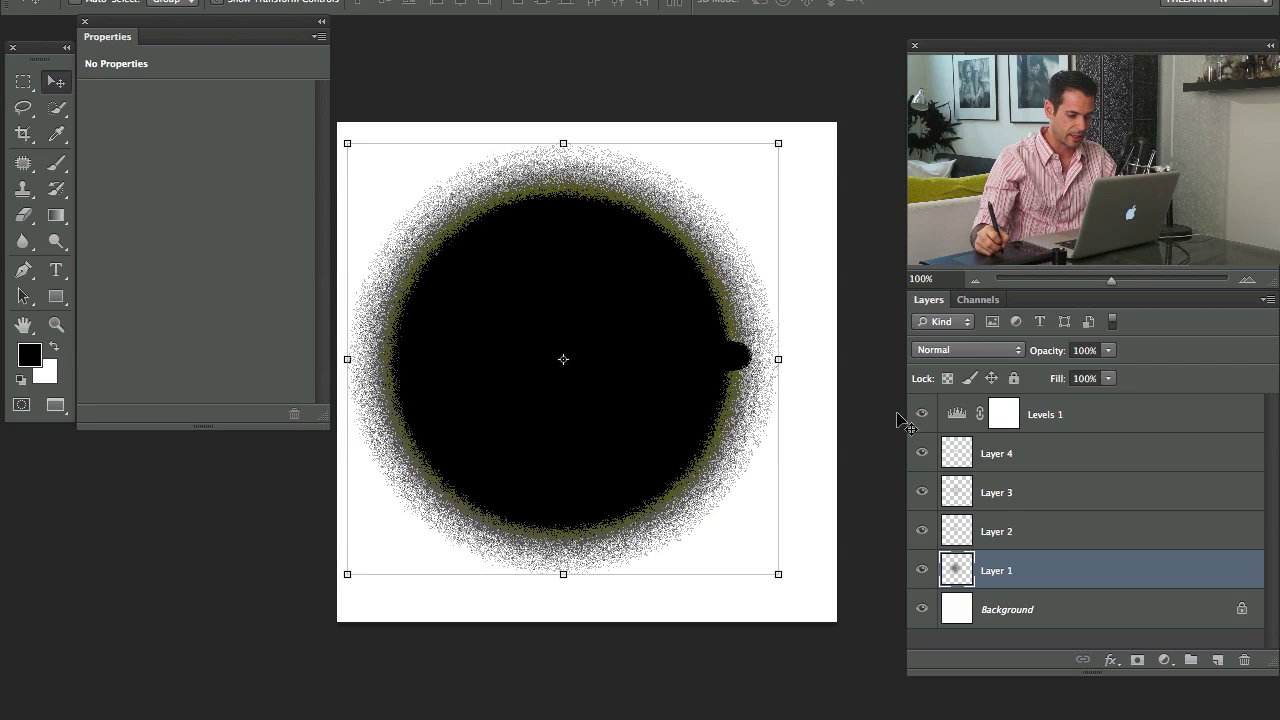
pyautogui.click(921, 414)
pyautogui.moveTo(705, 449); pyautogui.dragTo(717, 451)
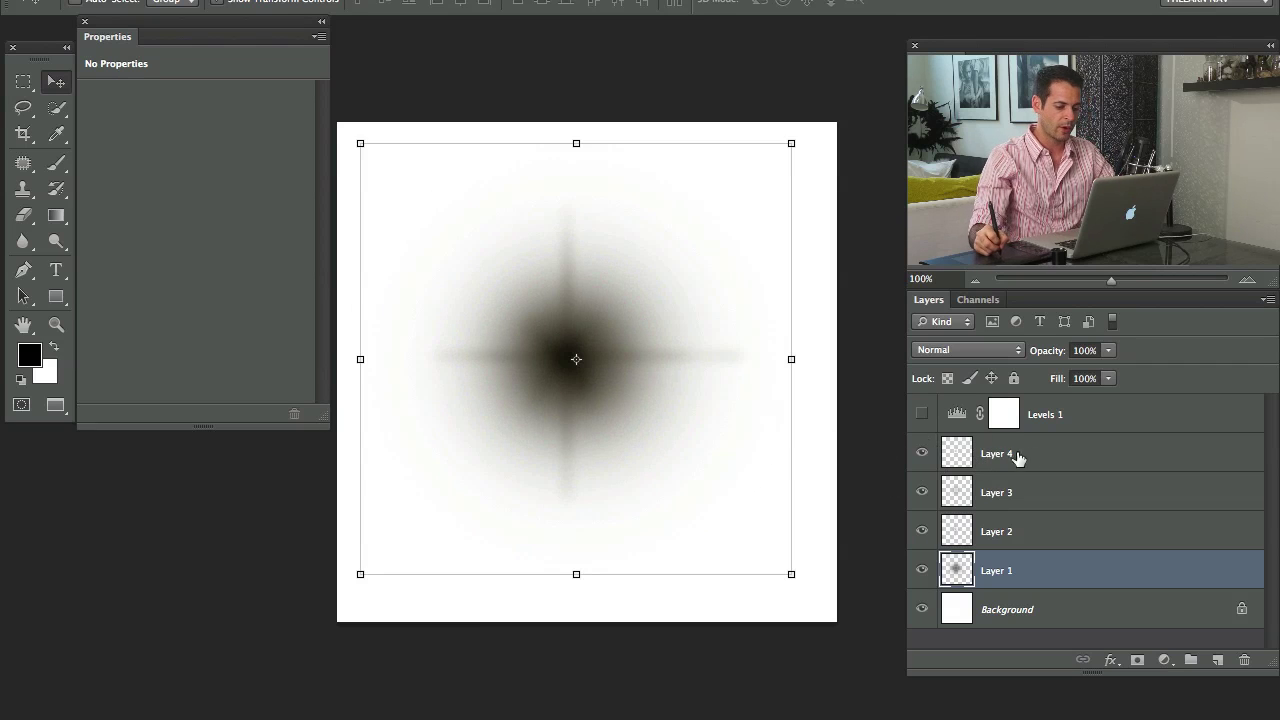
# Merge all layers from Levels 1 down to the Background into one and close the adjustment properties
pyautogui.click(1075, 423)
pyautogui.keyDown('shift'); pyautogui.click(1057, 597); pyautogui.keyUp('shift')
pyautogui.hotkey('ctrl', 'e')
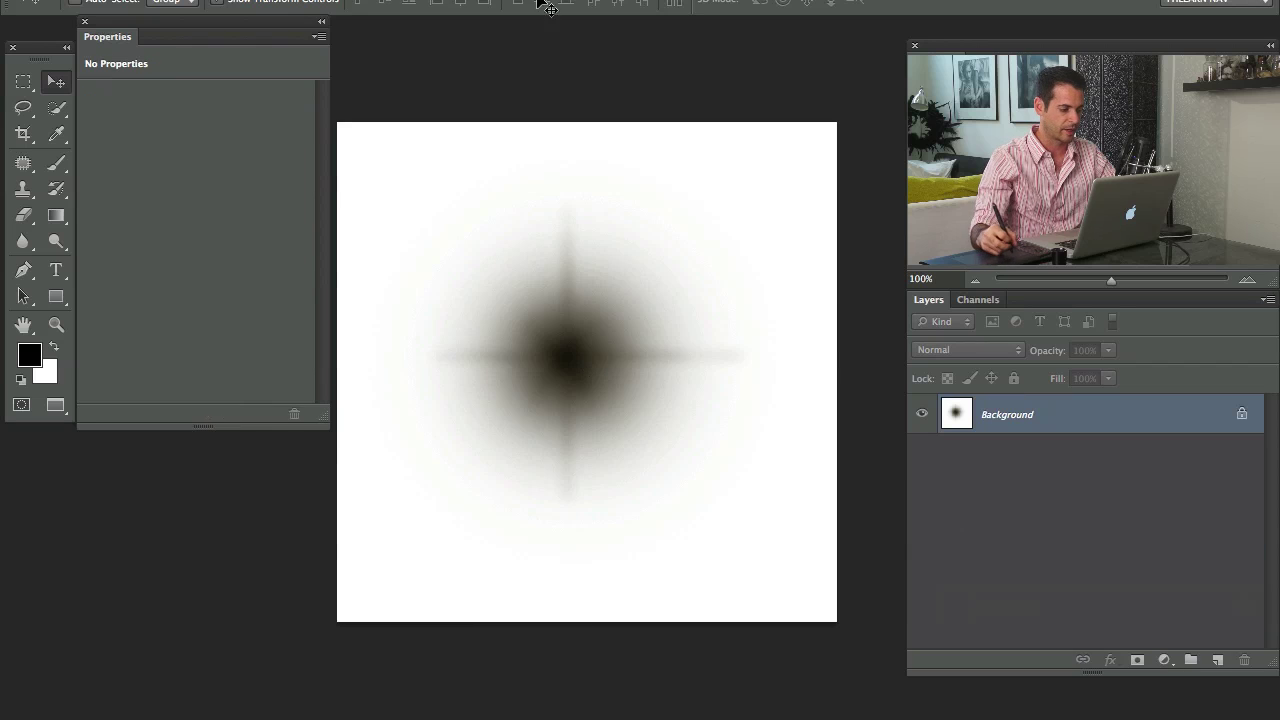
pyautogui.click(85, 21)
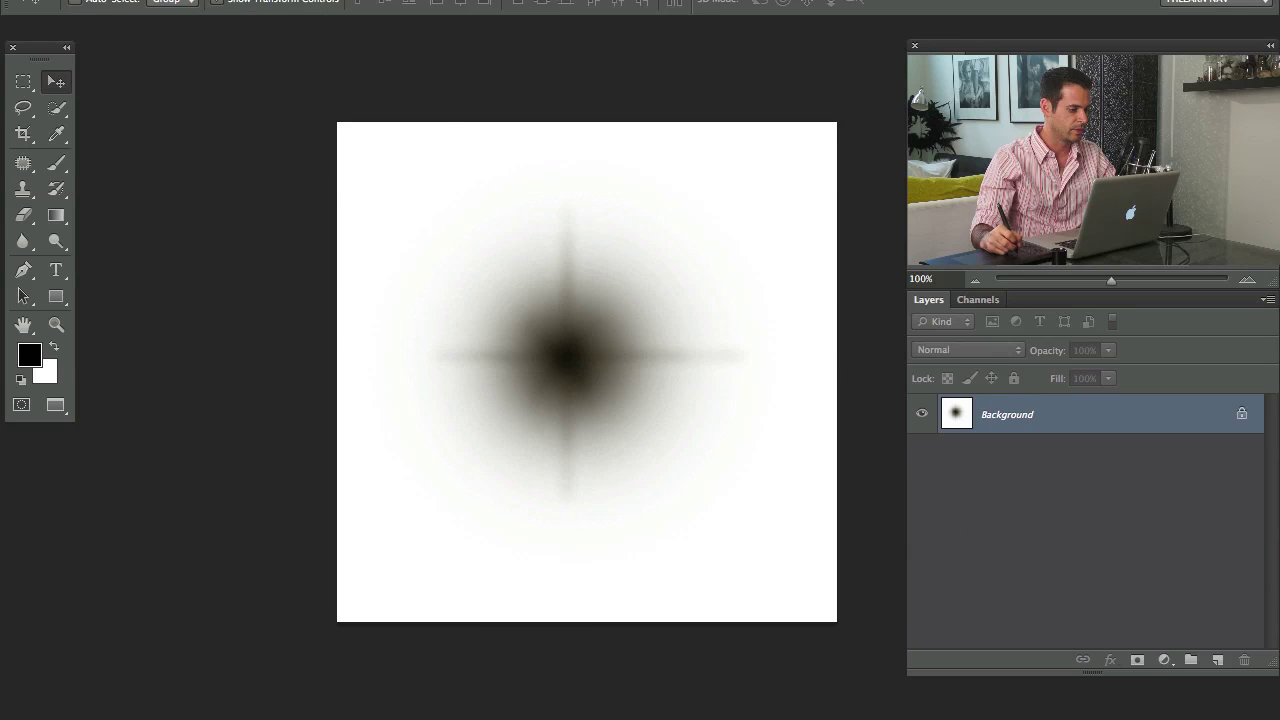
# Define the flare image as a brush preset named Star
pyautogui.click(205, 0)
pyautogui.click(276, 488)
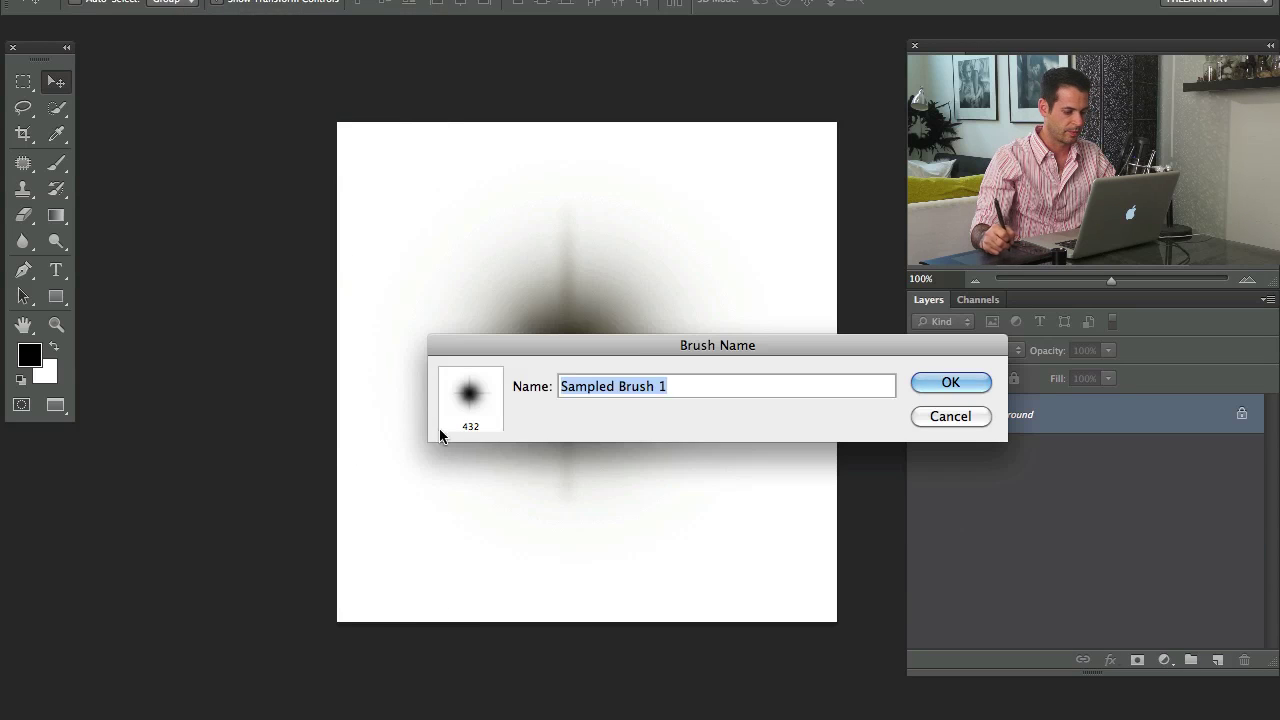
pyautogui.write('Star')
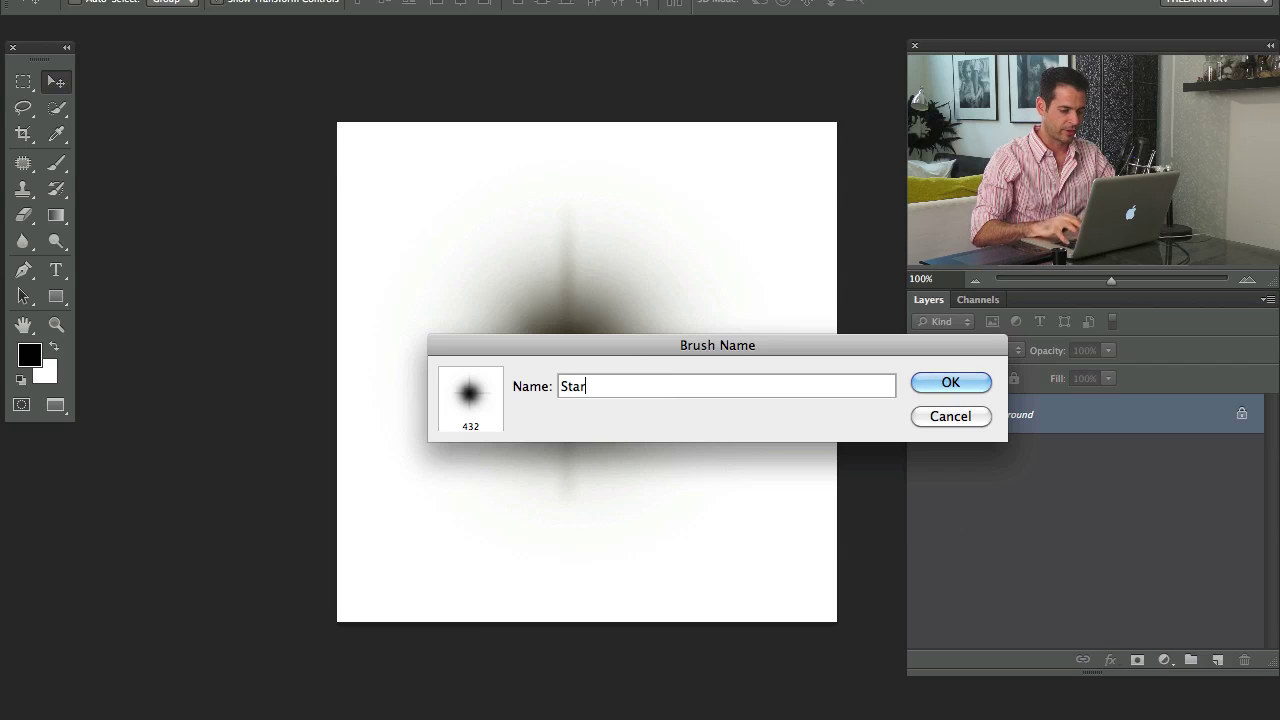
pyautogui.press('Return')
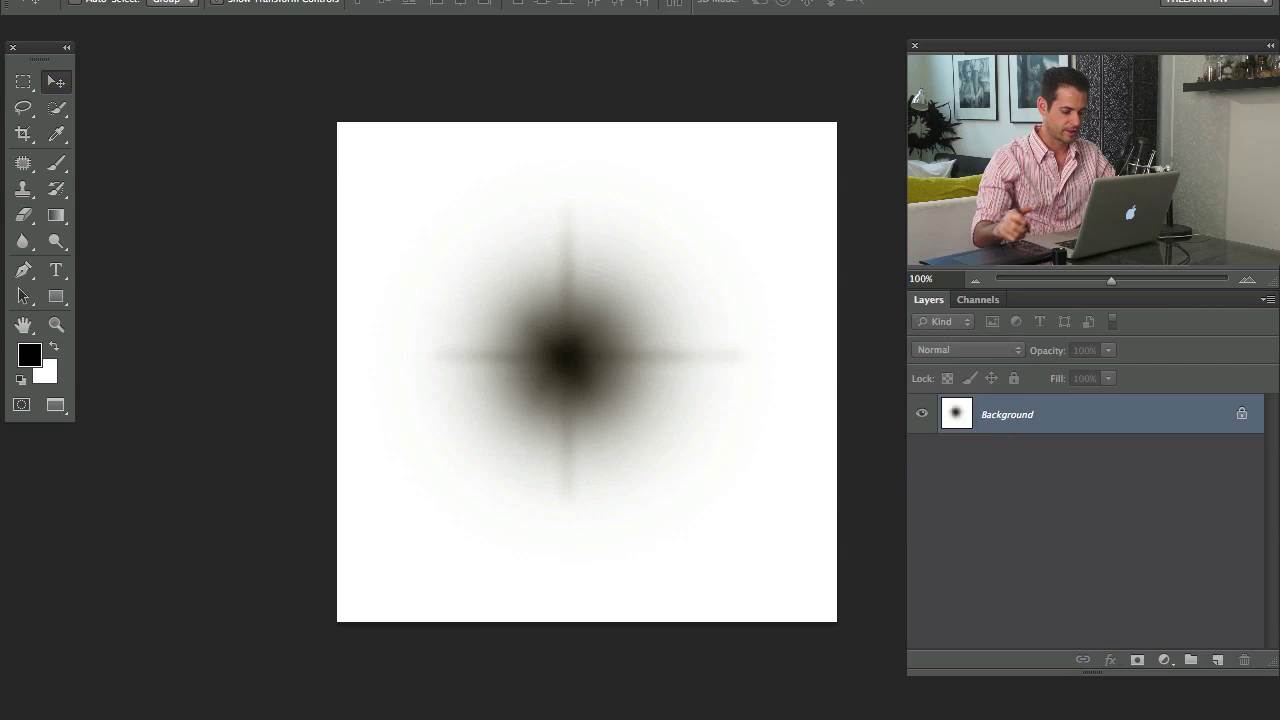
# Switch to the _MG_8478-Edit.psd photo in full-screen view and add a new layer above Layer 3
pyautogui.press('f')
pyautogui.press('f')
pyautogui.click(794, 74)
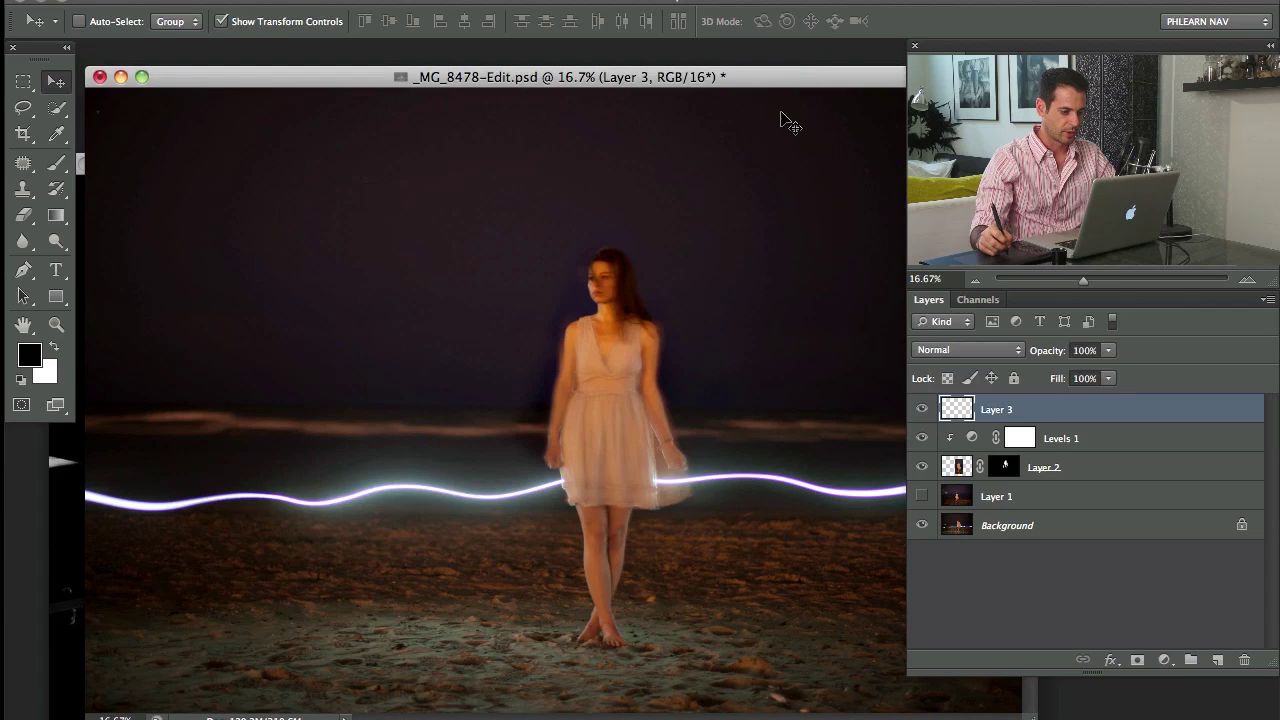
pyautogui.press('f')
pyautogui.moveTo(729, 274); pyautogui.dragTo(626, 292)
pyautogui.hotkey('ctrl', 'shift', 'alt', 'n')
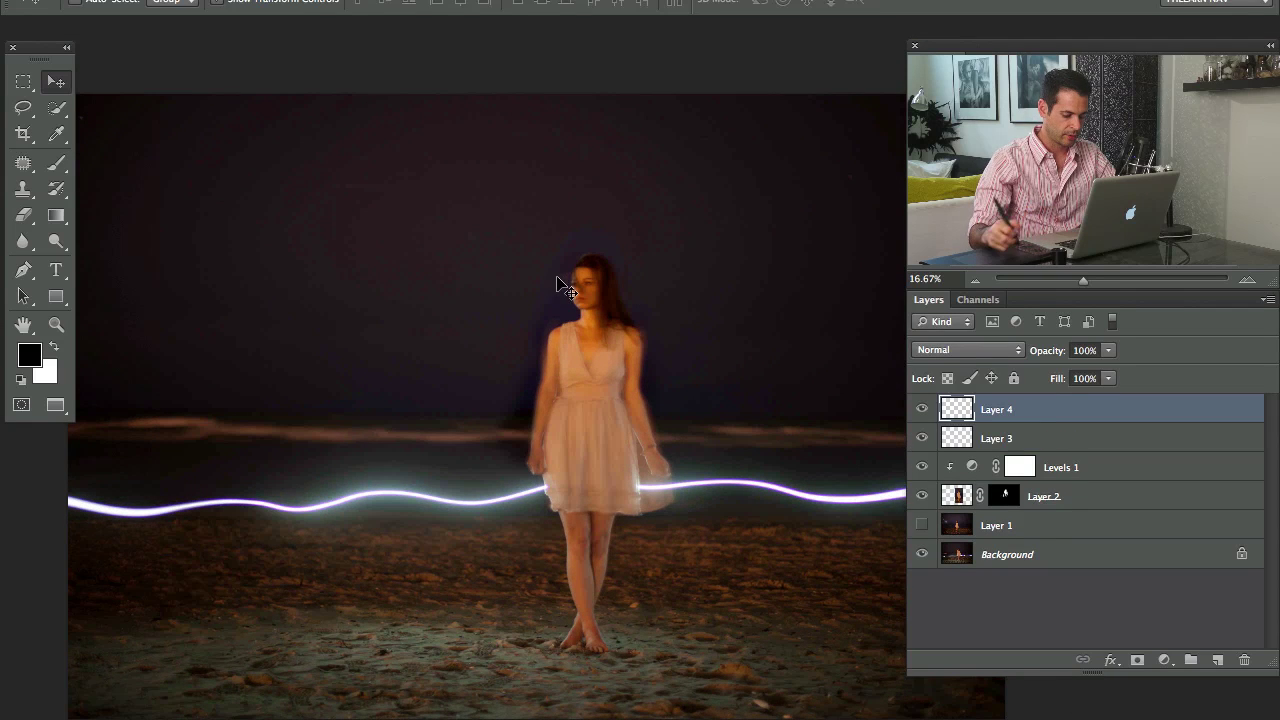
# Open the brush settings, choose the 432 px Star brush tip, and make white the foreground color
pyautogui.press('b')
pyautogui.hscroll(5, 371, 194)
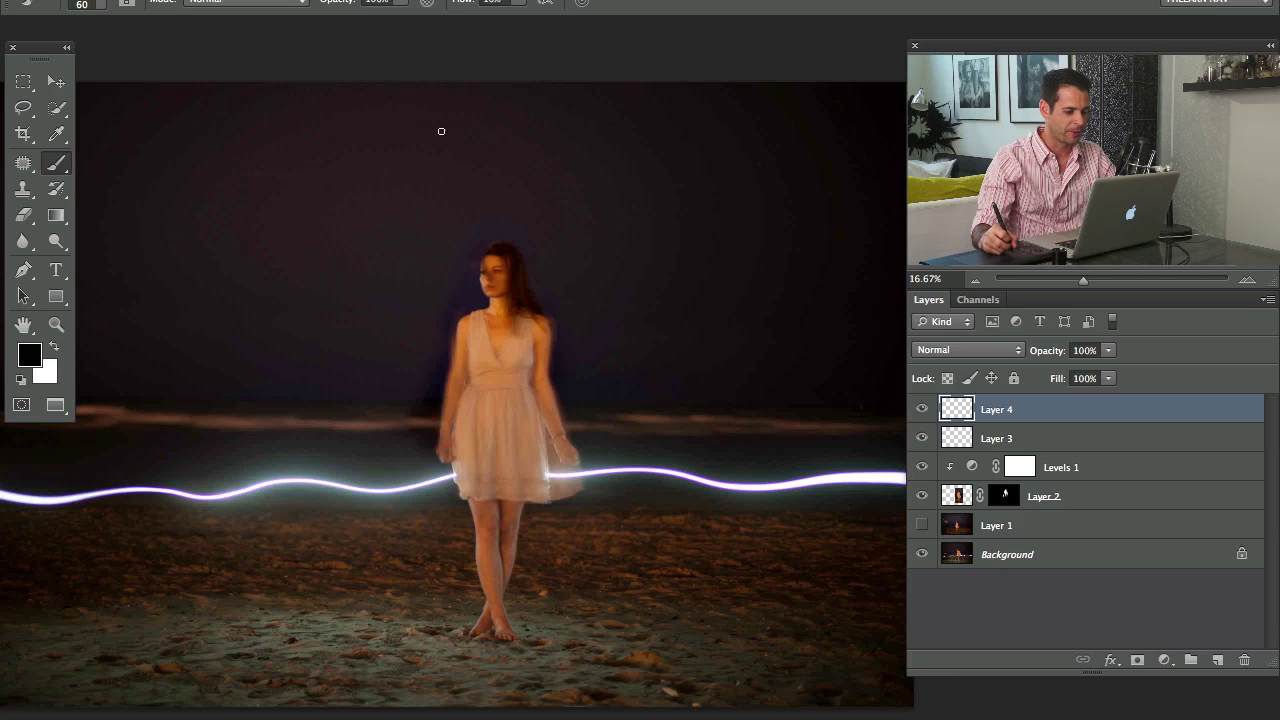
pyautogui.click(615, 2)
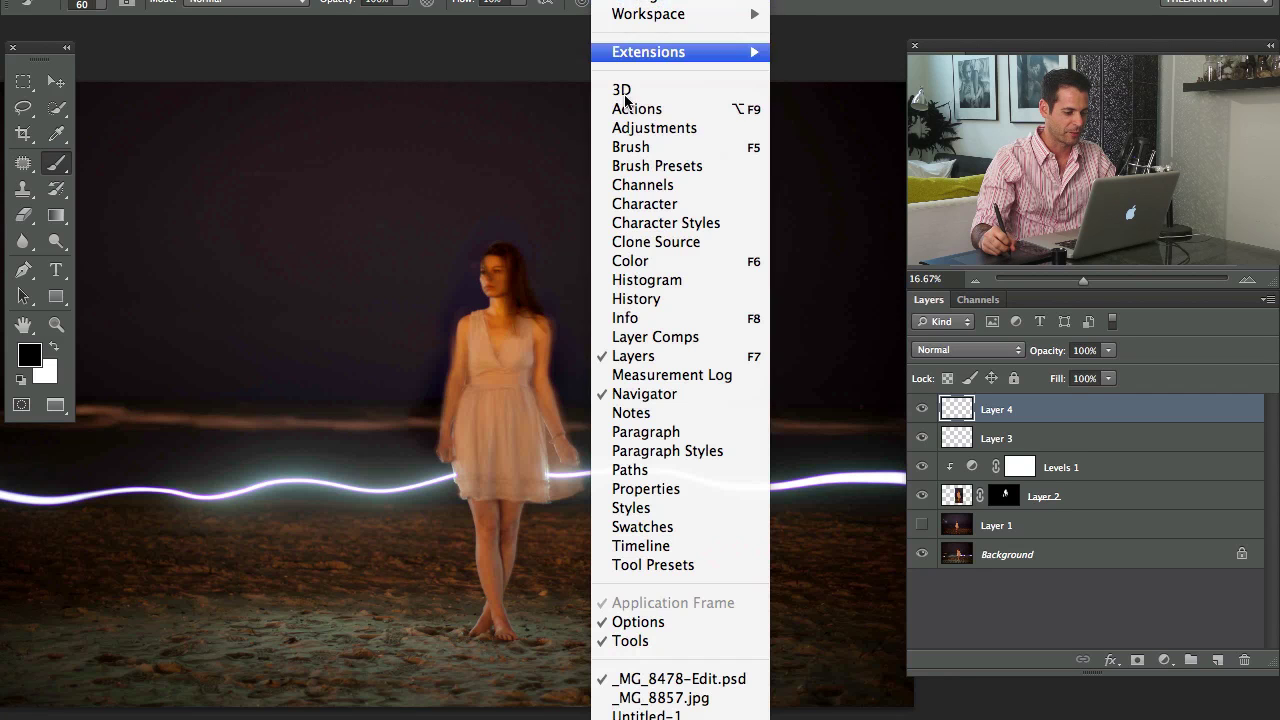
pyautogui.click(634, 149)
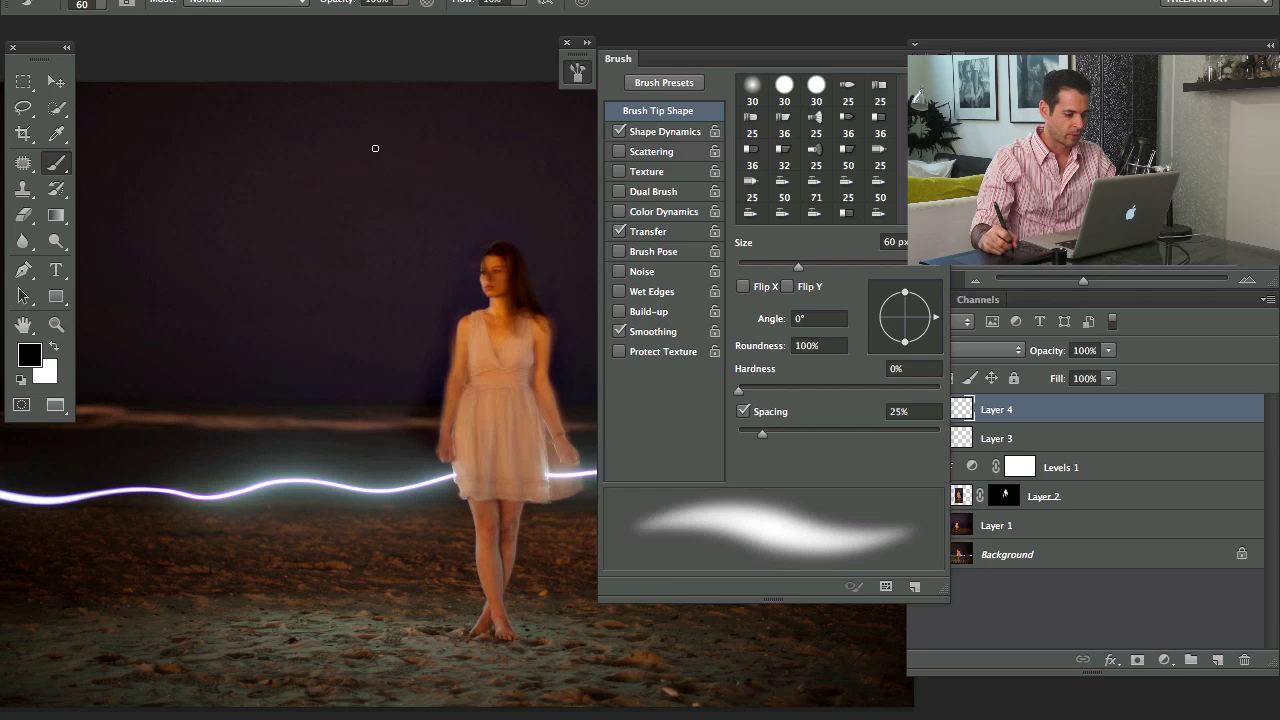
pyautogui.rightClick(375, 148)
pyautogui.click(604, 545)
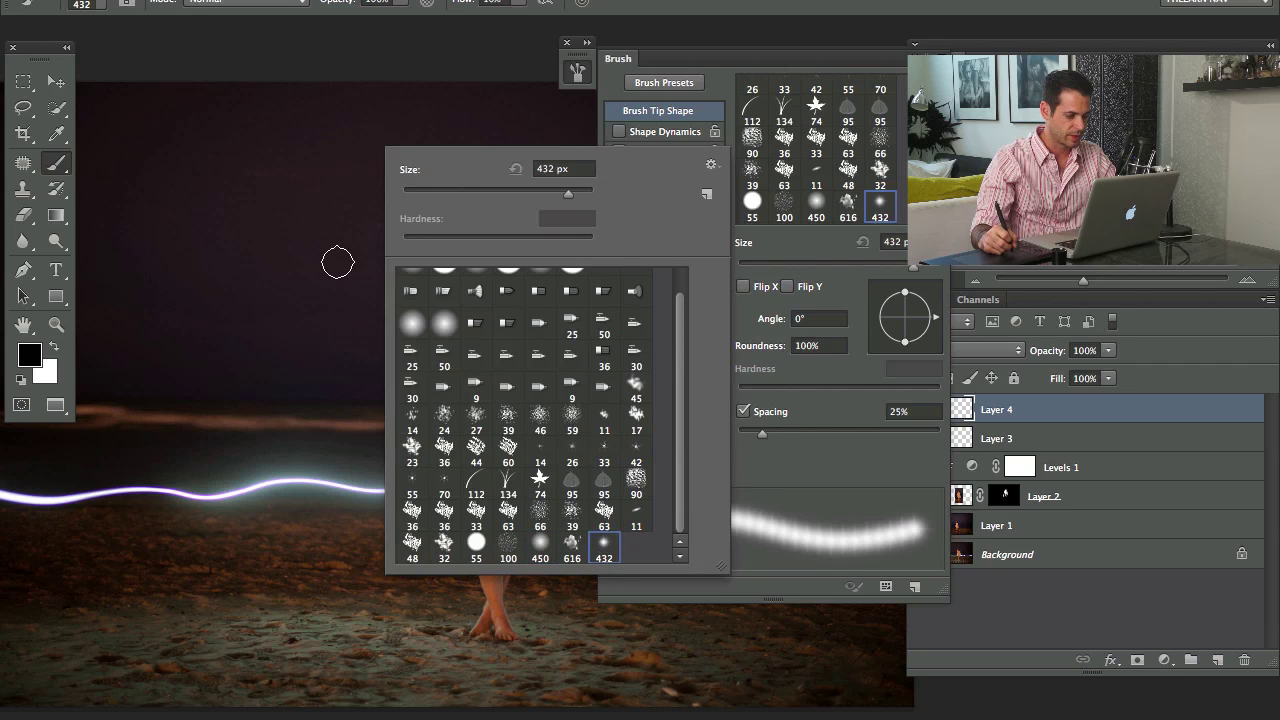
pyautogui.press('Return')
pyautogui.moveTo(289, 267)
pyautogui.mouseDown()
pyautogui.moveTo(326, 291)
pyautogui.moveTo(344, 267)
pyautogui.mouseUp()
pyautogui.press('x')
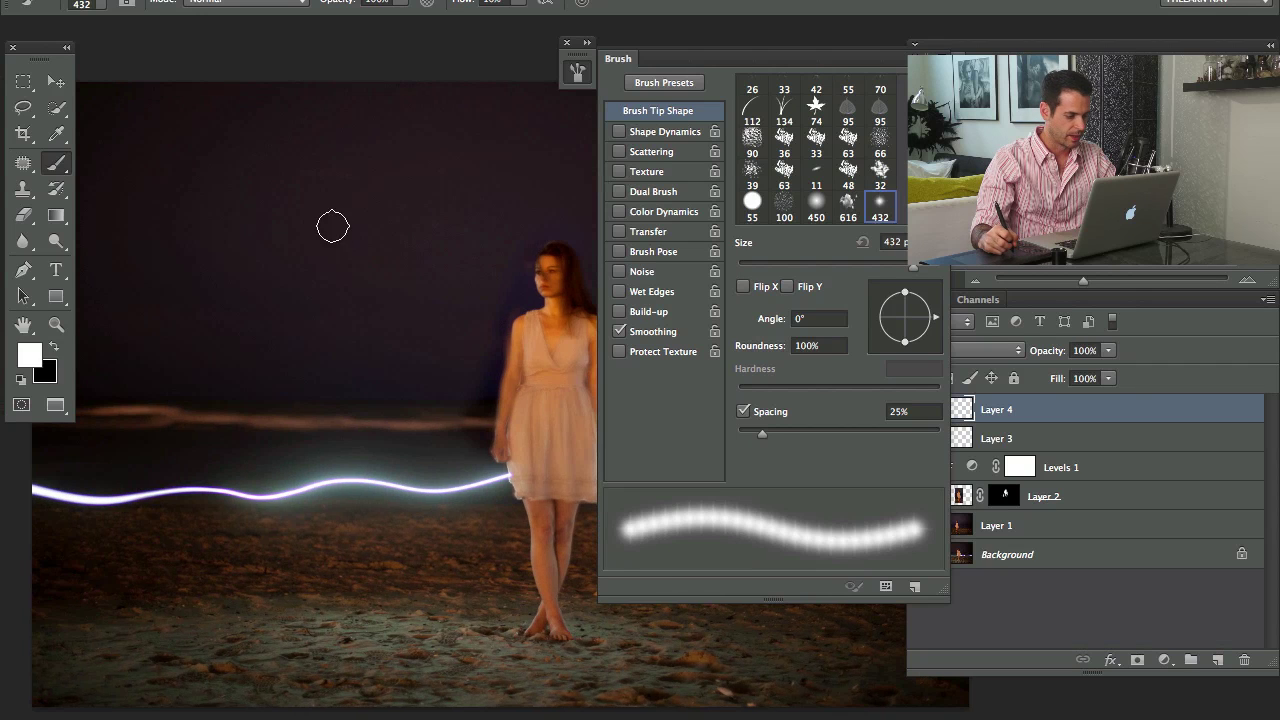
# Stamp a trial star in the sky, undo it, and stamp three brighter white stars in the sky beside the woman
pyautogui.click(317, 240)
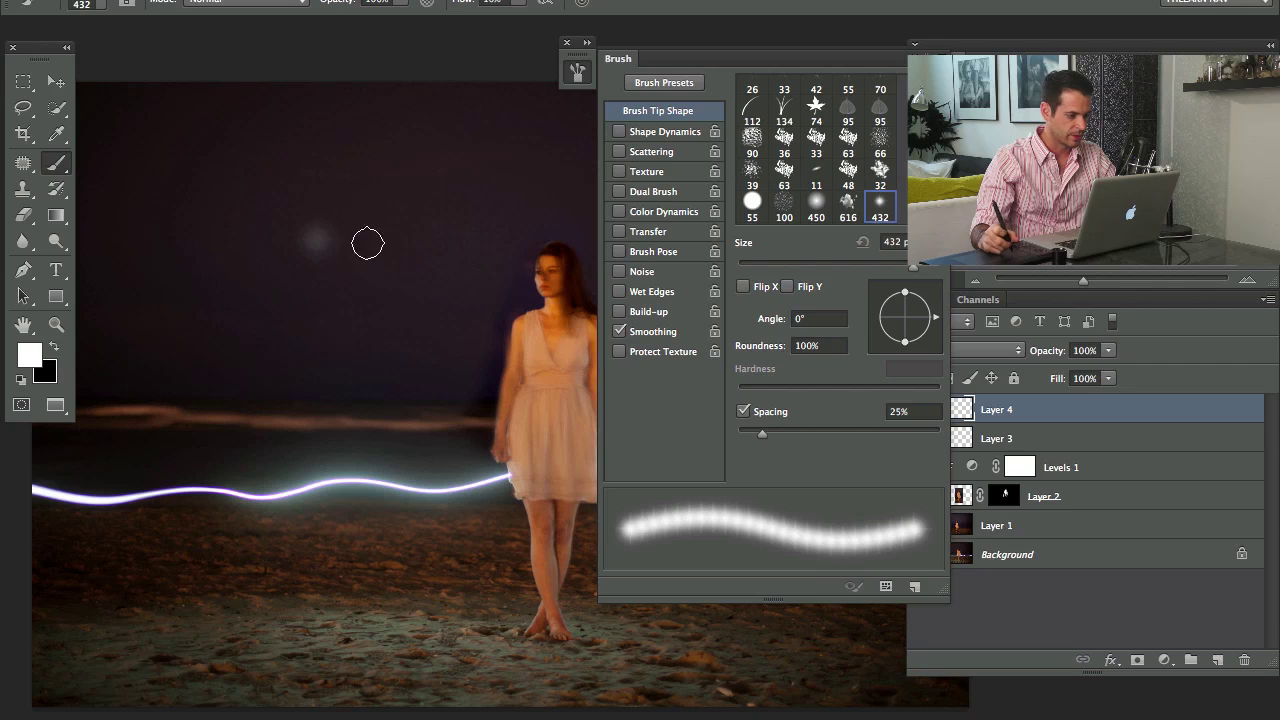
pyautogui.hotkey('ctrl', 'z')
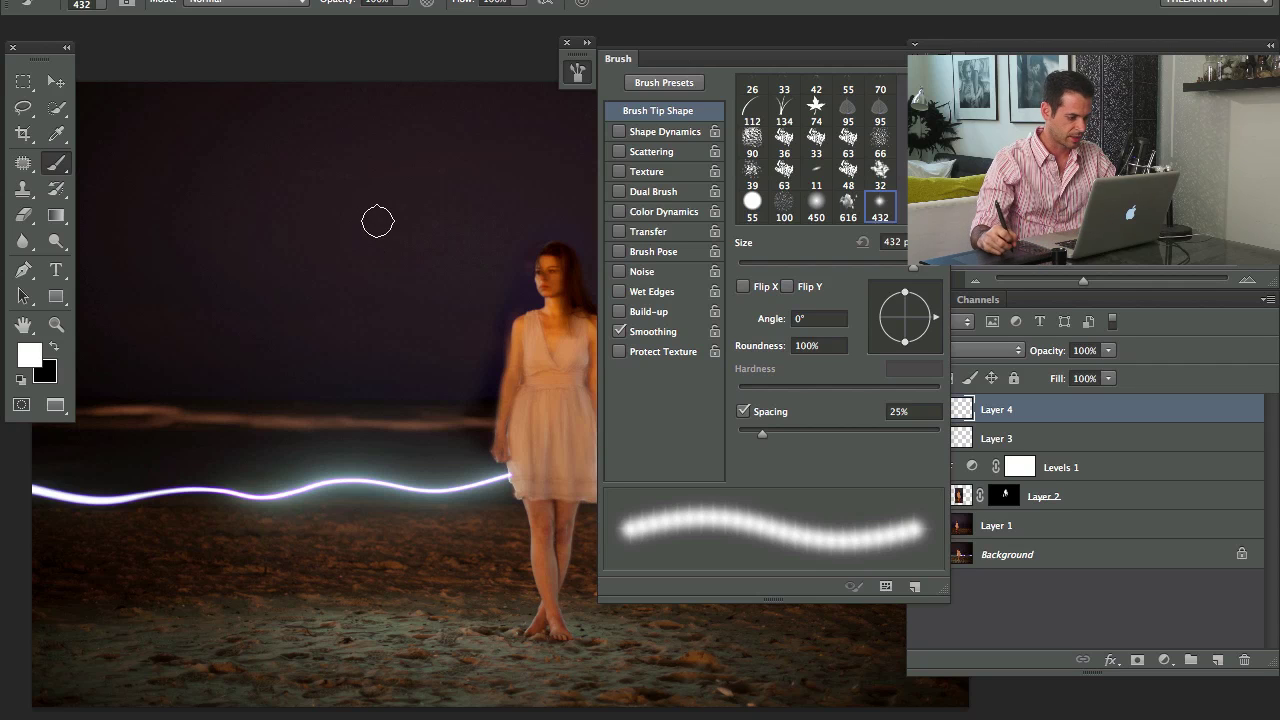
pyautogui.click(360, 215)
pyautogui.click(315, 345)
pyautogui.click(400, 318)
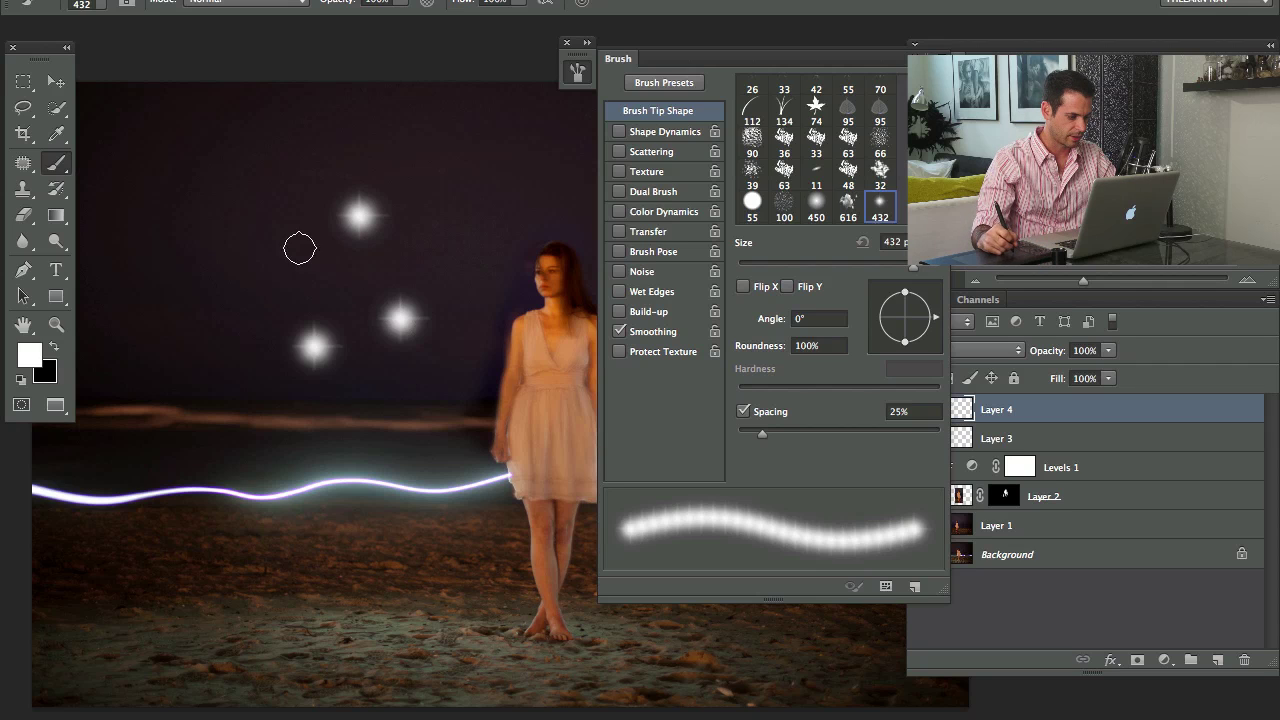
# Stamp four more white trial stars in the sky beside the woman with the Star brush
pyautogui.click(290, 228)
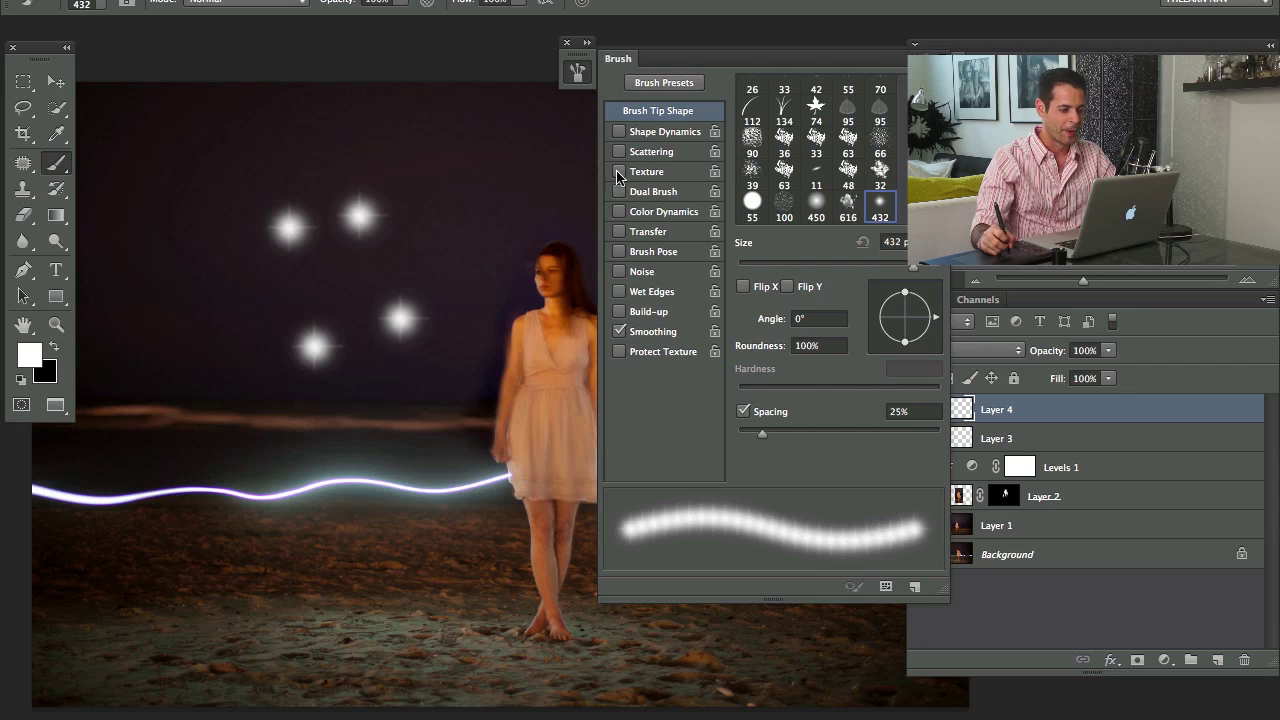
pyautogui.moveTo(316, 234)
pyautogui.mouseDown()
pyautogui.moveTo(391, 240)
pyautogui.moveTo(375, 241)
pyautogui.mouseUp()
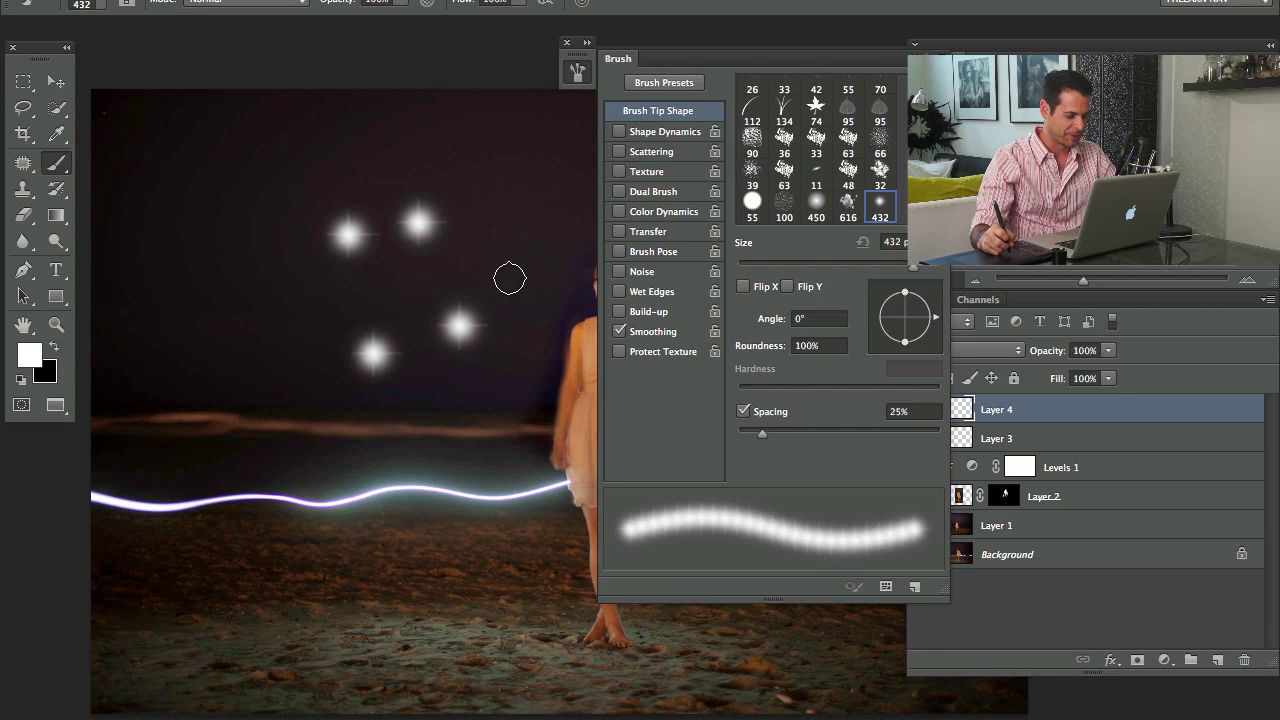
pyautogui.click(357, 299)
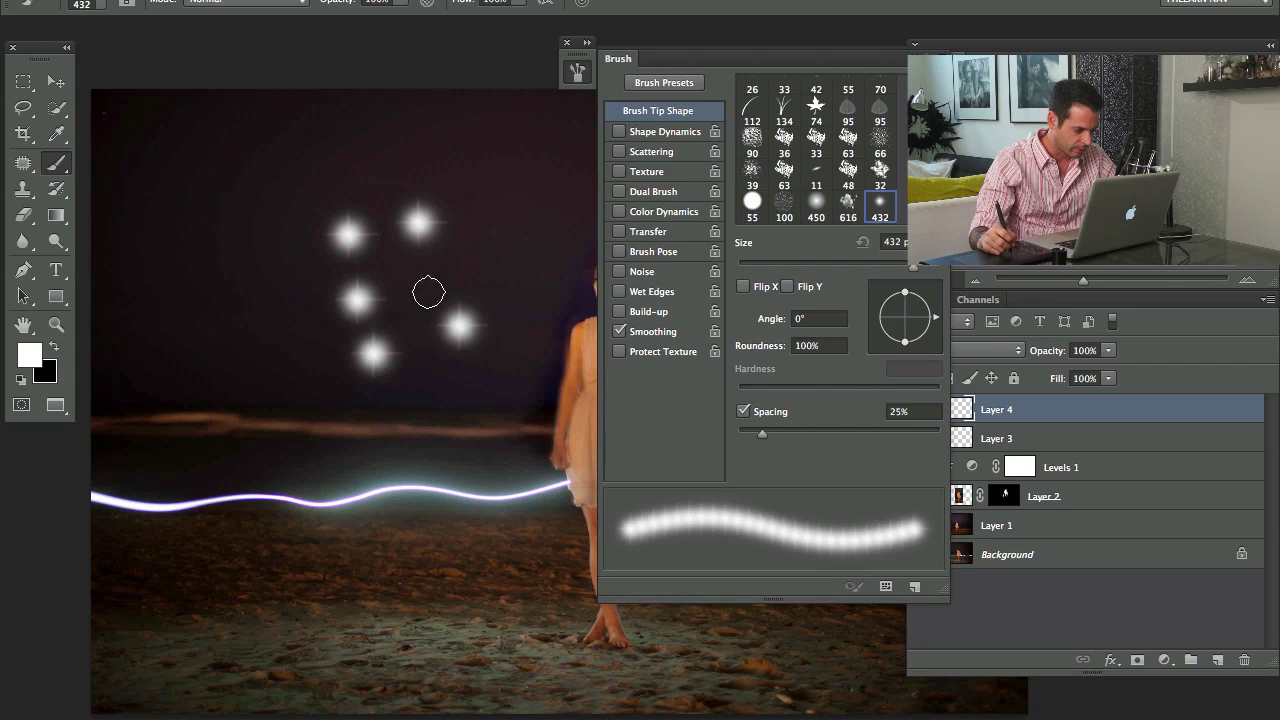
pyautogui.click(420, 282)
pyautogui.click(500, 254)
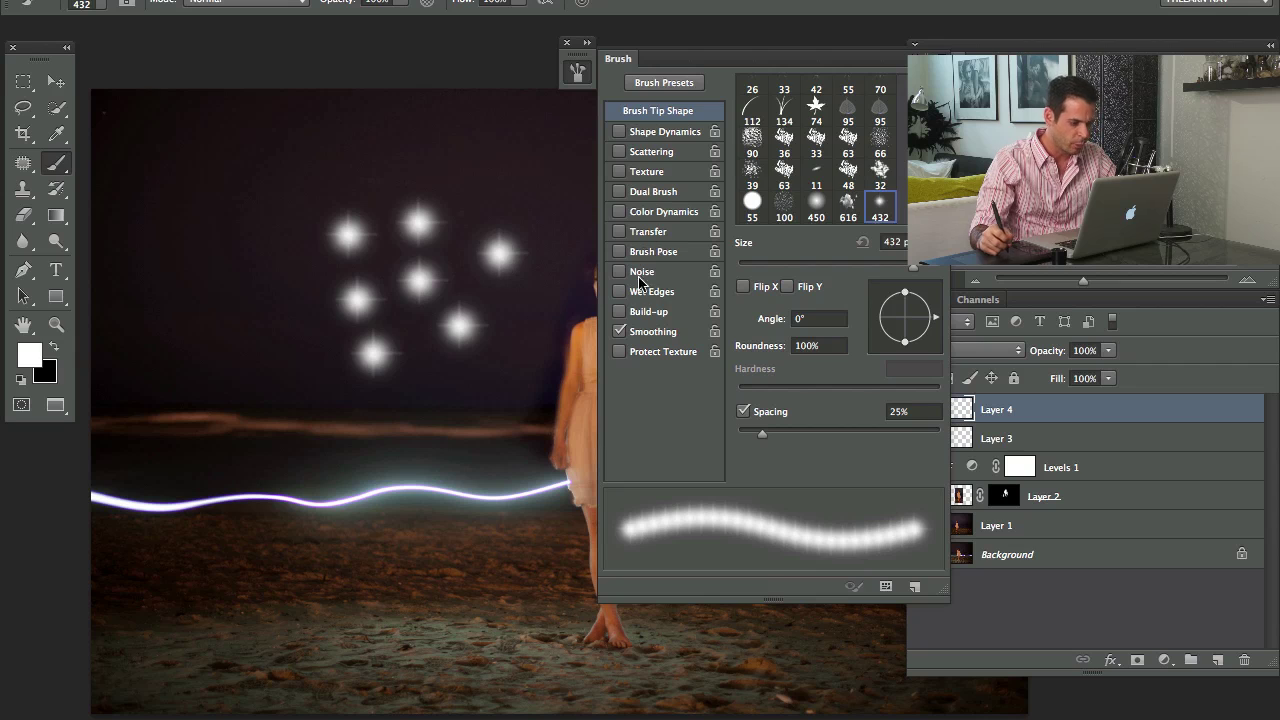
# Enable Scattering for the brush, paint a test stroke, and set Scatter to 649% with a Count of 1
pyautogui.click(620, 152)
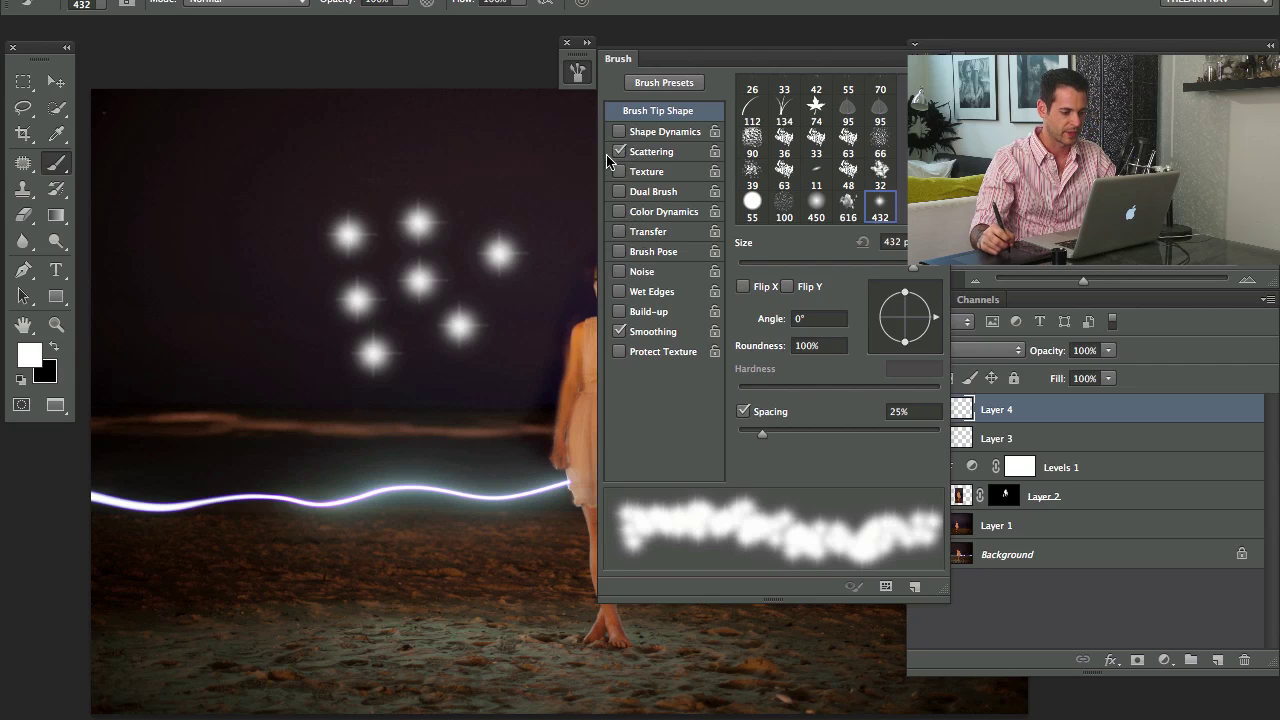
pyautogui.click(659, 153)
pyautogui.moveTo(401, 192)
pyautogui.mouseDown()
pyautogui.moveTo(320, 194)
pyautogui.moveTo(263, 357)
pyautogui.moveTo(420, 449)
pyautogui.moveTo(440, 283)
pyautogui.moveTo(390, 340)
pyautogui.mouseUp()
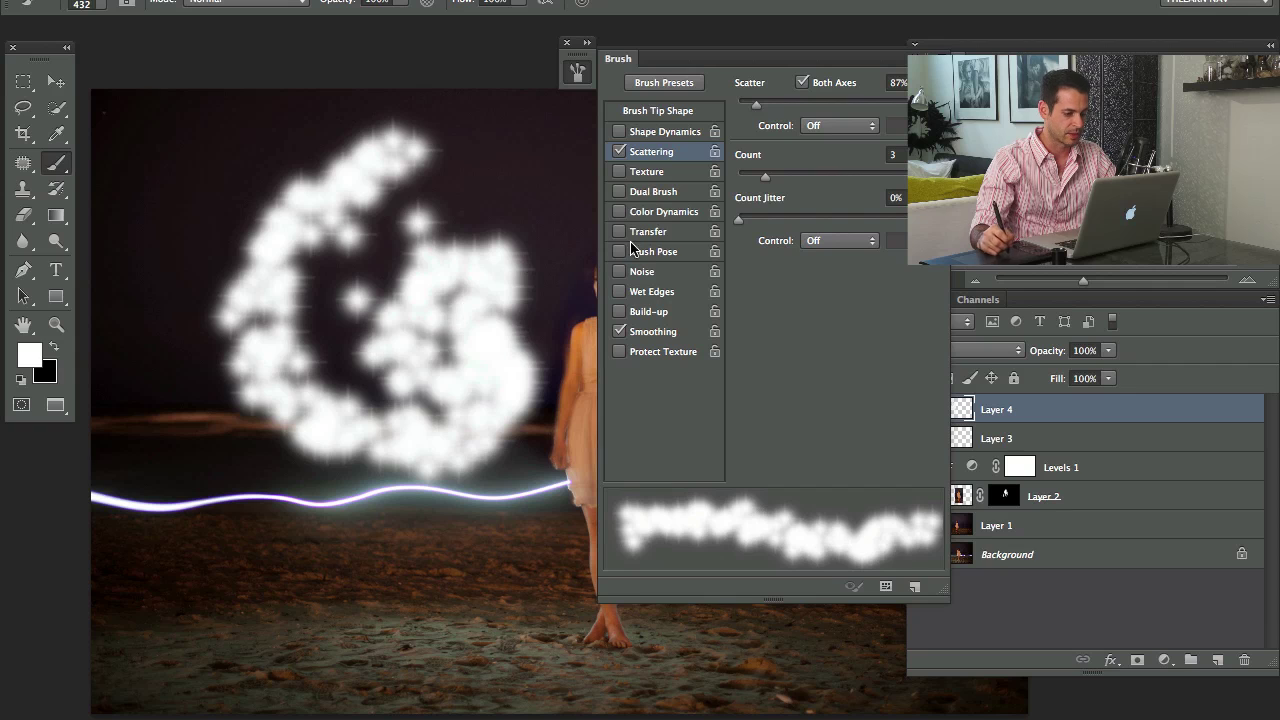
pyautogui.moveTo(757, 104); pyautogui.dragTo(869, 104)
pyautogui.moveTo(759, 187); pyautogui.dragTo(739, 179)
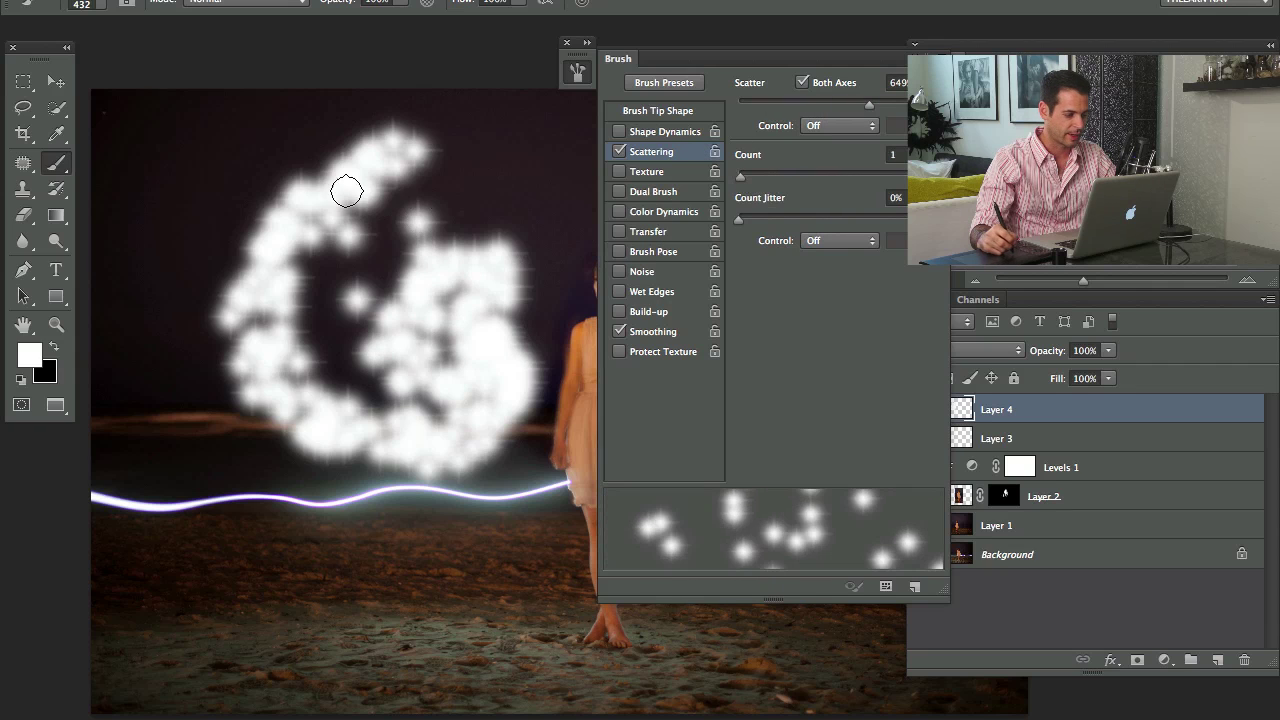
# Test the scattered brush over the sky, reduce its size to 125 px, and paint smaller trial stars down to the beach
pyautogui.moveTo(346, 190)
pyautogui.mouseDown()
pyautogui.moveTo(165, 289)
pyautogui.moveTo(187, 399)
pyautogui.moveTo(315, 485)
pyautogui.moveTo(288, 552)
pyautogui.moveTo(403, 600)
pyautogui.moveTo(459, 444)
pyautogui.moveTo(410, 231)
pyautogui.moveTo(479, 185)
pyautogui.moveTo(446, 296)
pyautogui.moveTo(504, 314)
pyautogui.moveTo(578, 219)
pyautogui.mouseUp()
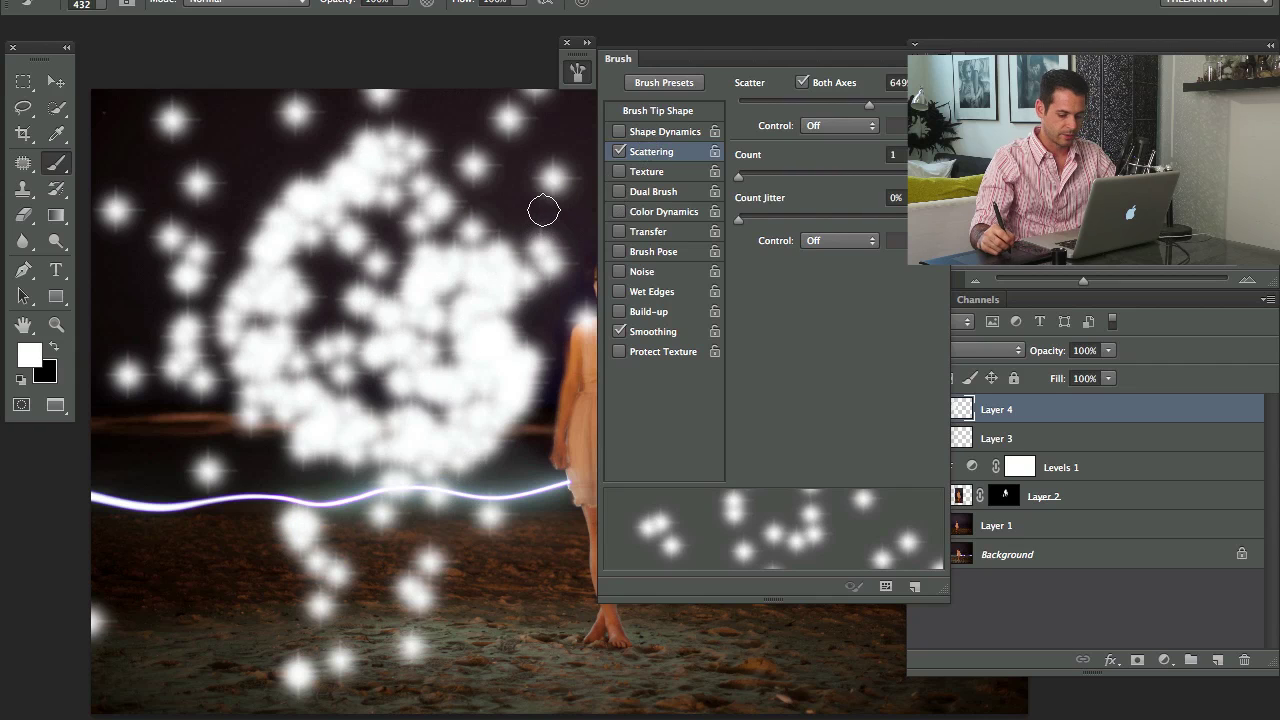
pyautogui.press('[')
pyautogui.press('[')
pyautogui.press('[')
pyautogui.press('[')
pyautogui.press('[')
pyautogui.press('[')
pyautogui.moveTo(497, 177)
pyautogui.mouseDown()
pyautogui.moveTo(534, 258)
pyautogui.moveTo(453, 399)
pyautogui.moveTo(358, 450)
pyautogui.moveTo(336, 521)
pyautogui.moveTo(279, 510)
pyautogui.moveTo(280, 545)
pyautogui.mouseUp()
pyautogui.press('[')
pyautogui.moveTo(215, 579); pyautogui.dragTo(250, 565)
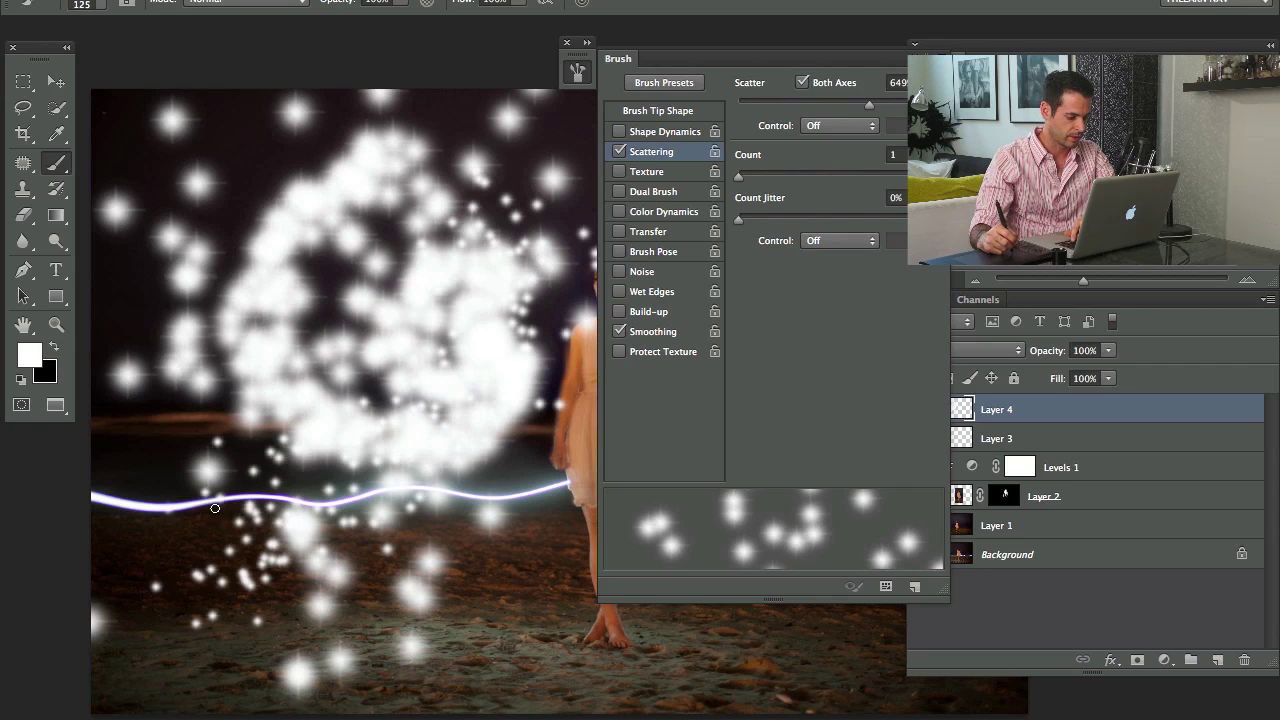
# Set Shape Dynamics to 100% Size Jitter, 100% Angle Jitter and 0% Minimum Diameter, trying the brush over the photo
pyautogui.click(658, 133)
pyautogui.moveTo(741, 104); pyautogui.dragTo(940, 100)
pyautogui.moveTo(280, 215)
pyautogui.mouseDown()
pyautogui.moveTo(200, 300)
pyautogui.moveTo(336, 483)
pyautogui.moveTo(380, 585)
pyautogui.moveTo(530, 585)
pyautogui.moveTo(575, 600)
pyautogui.moveTo(488, 450)
pyautogui.moveTo(559, 331)
pyautogui.mouseUp()
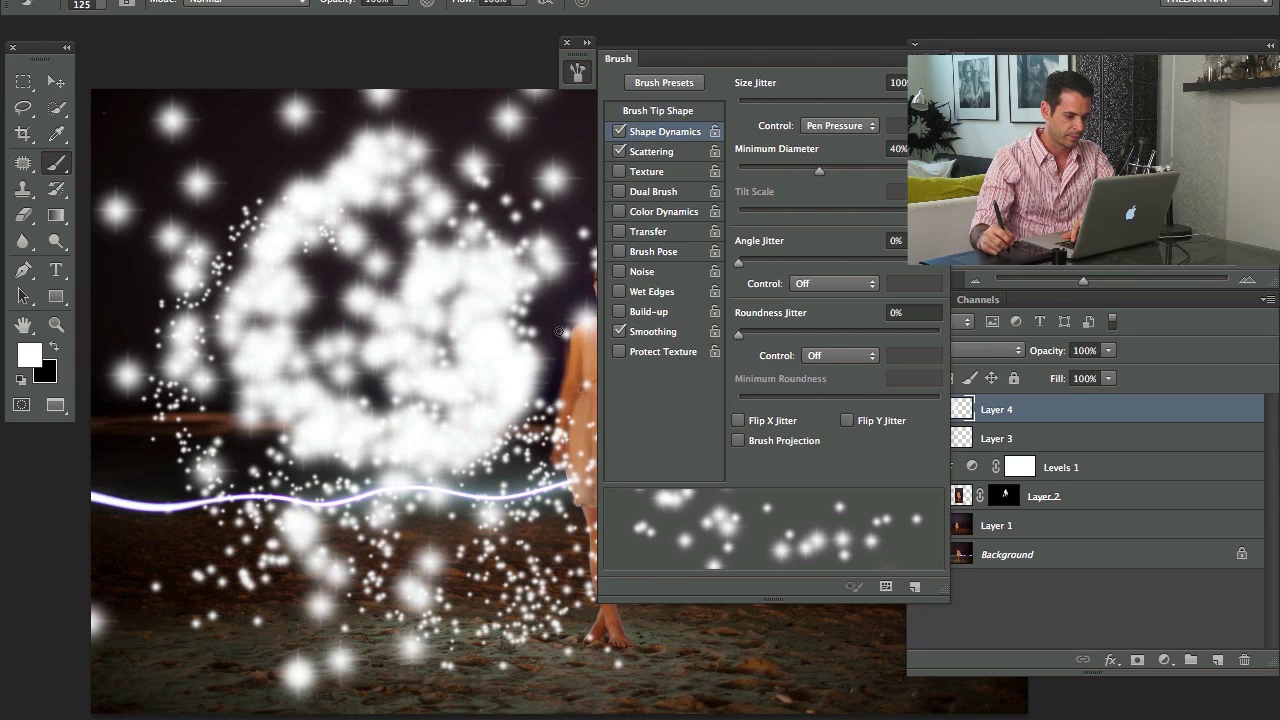
pyautogui.moveTo(753, 265); pyautogui.dragTo(940, 266)
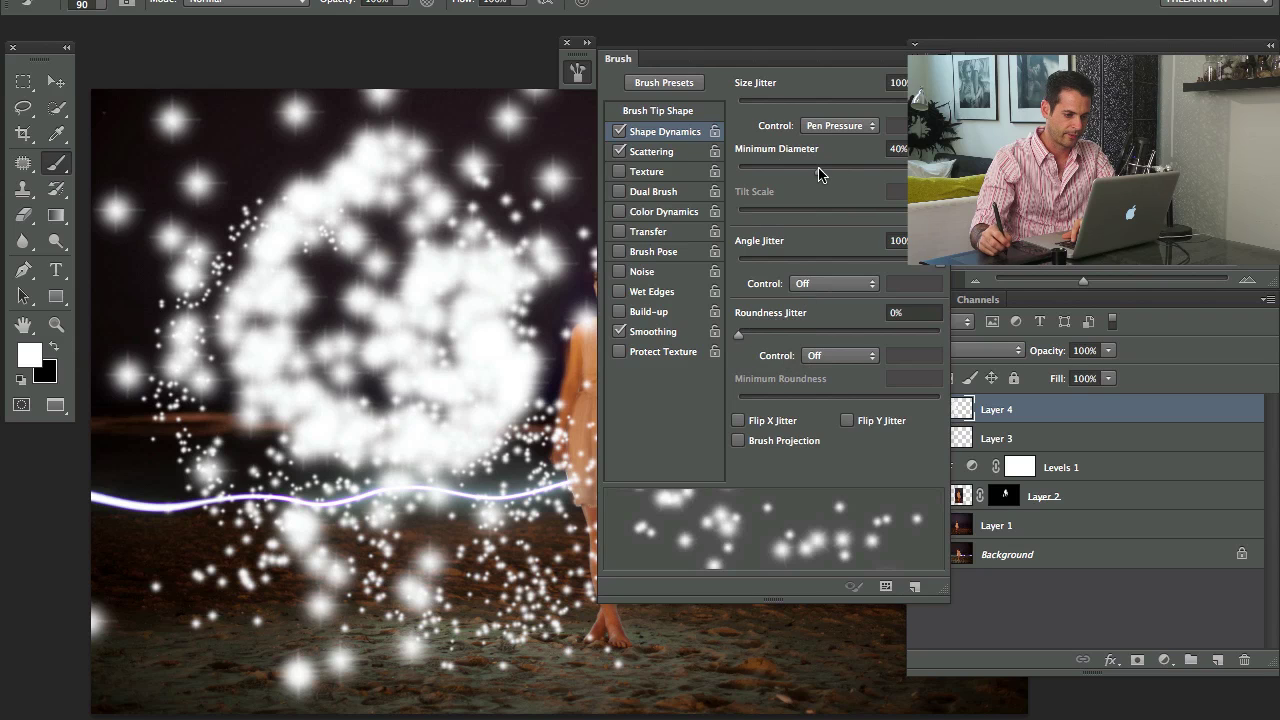
pyautogui.moveTo(818, 174); pyautogui.dragTo(735, 177)
pyautogui.moveTo(410, 449)
pyautogui.mouseDown()
pyautogui.moveTo(271, 466)
pyautogui.moveTo(209, 546)
pyautogui.moveTo(200, 598)
pyautogui.mouseUp()
pyautogui.press('[')
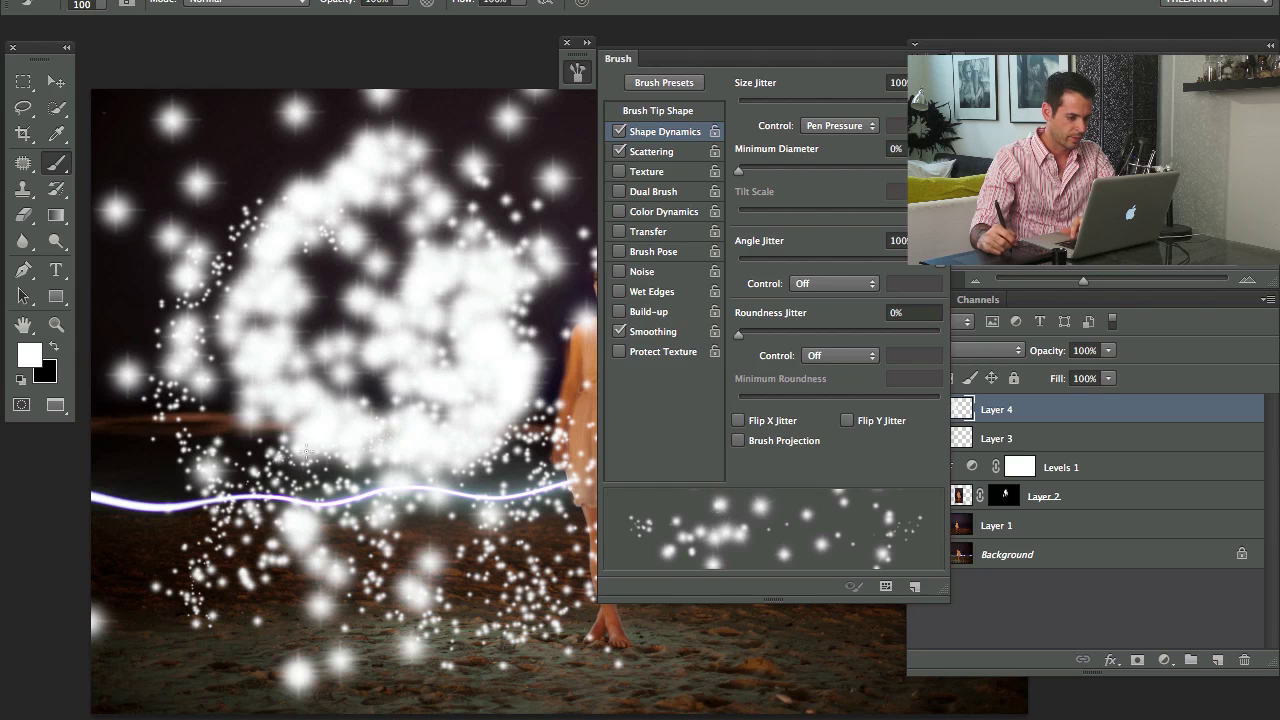
# Set the brush tip's Spacing to 245% and enlarge the brush to 150 px
pyautogui.click(650, 111)
pyautogui.moveTo(781, 440); pyautogui.dragTo(893, 436)
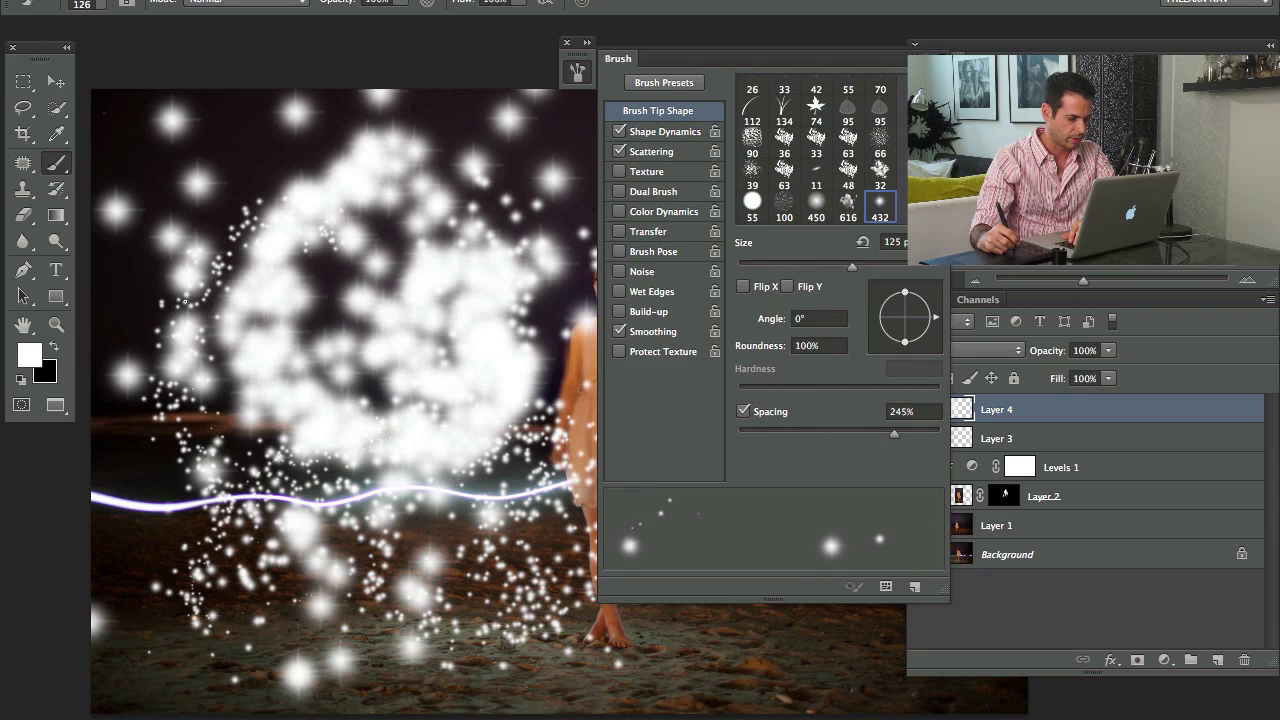
pyautogui.press(']')
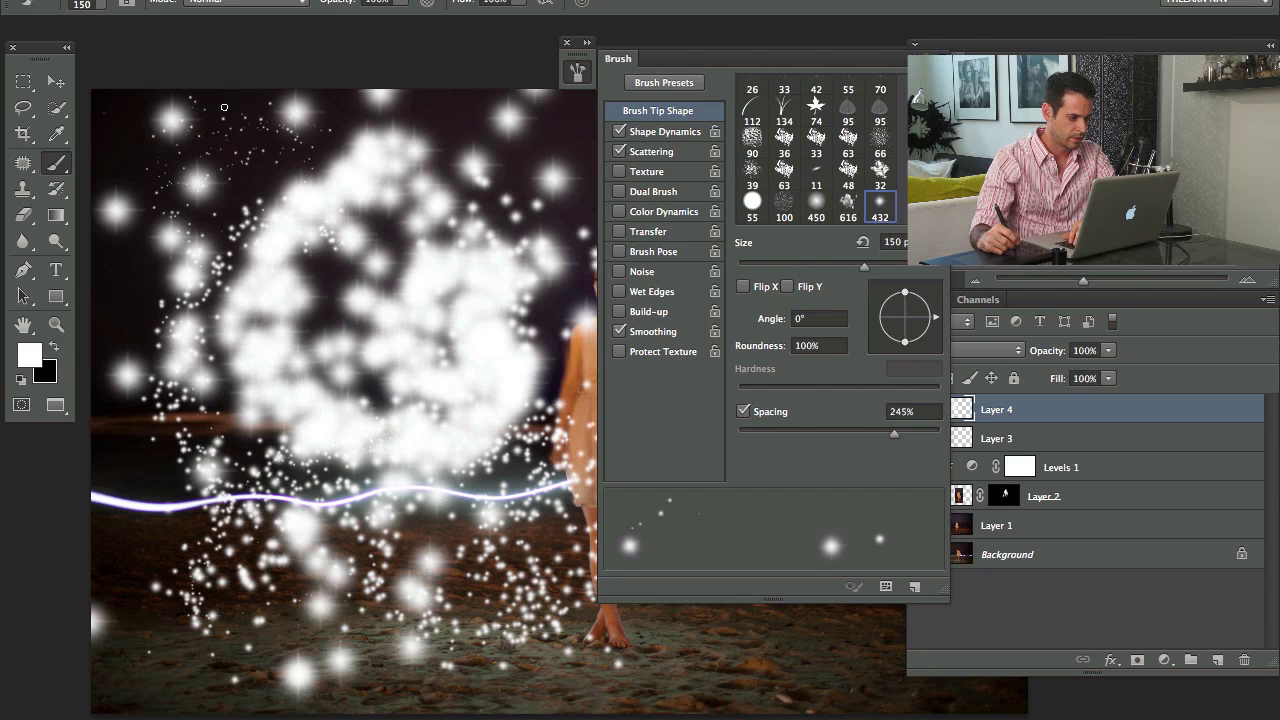
# Raise Scatter to its maximum and set the Transfer Opacity Jitter to 100%
pyautogui.click(675, 150)
pyautogui.moveTo(871, 104); pyautogui.dragTo(950, 104)
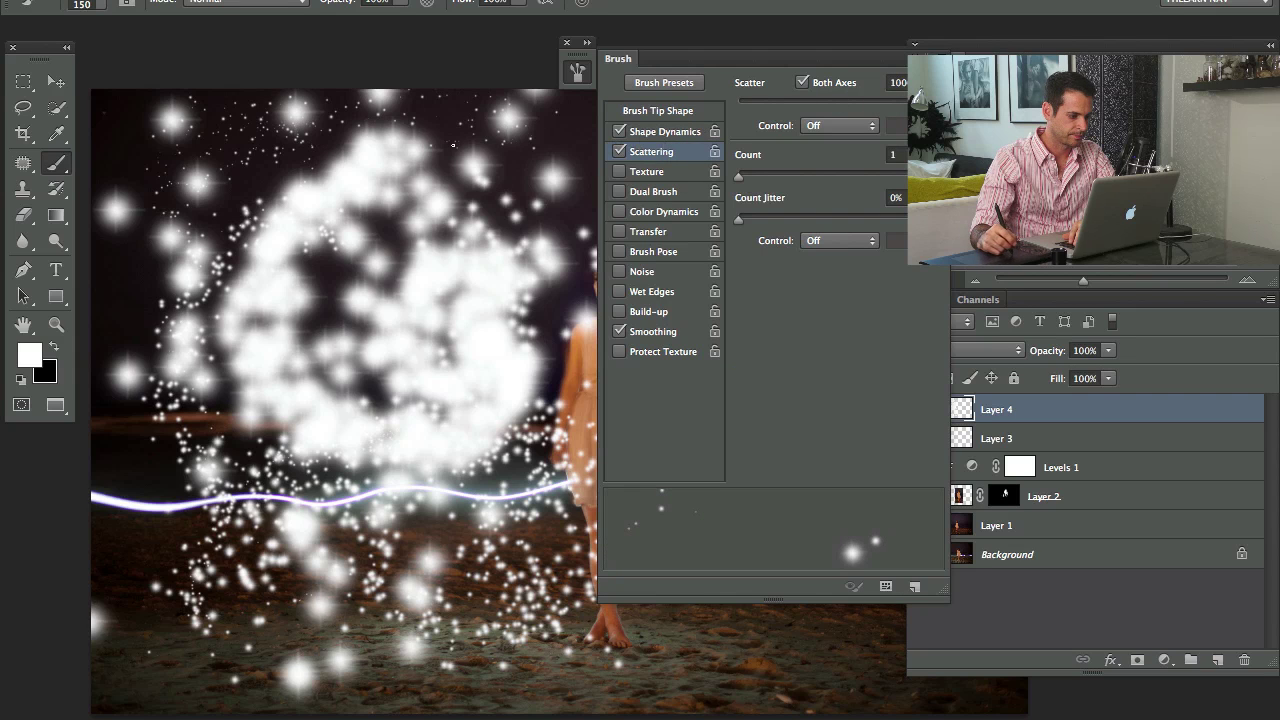
pyautogui.click(652, 232)
pyautogui.moveTo(752, 104); pyautogui.dragTo(950, 104)
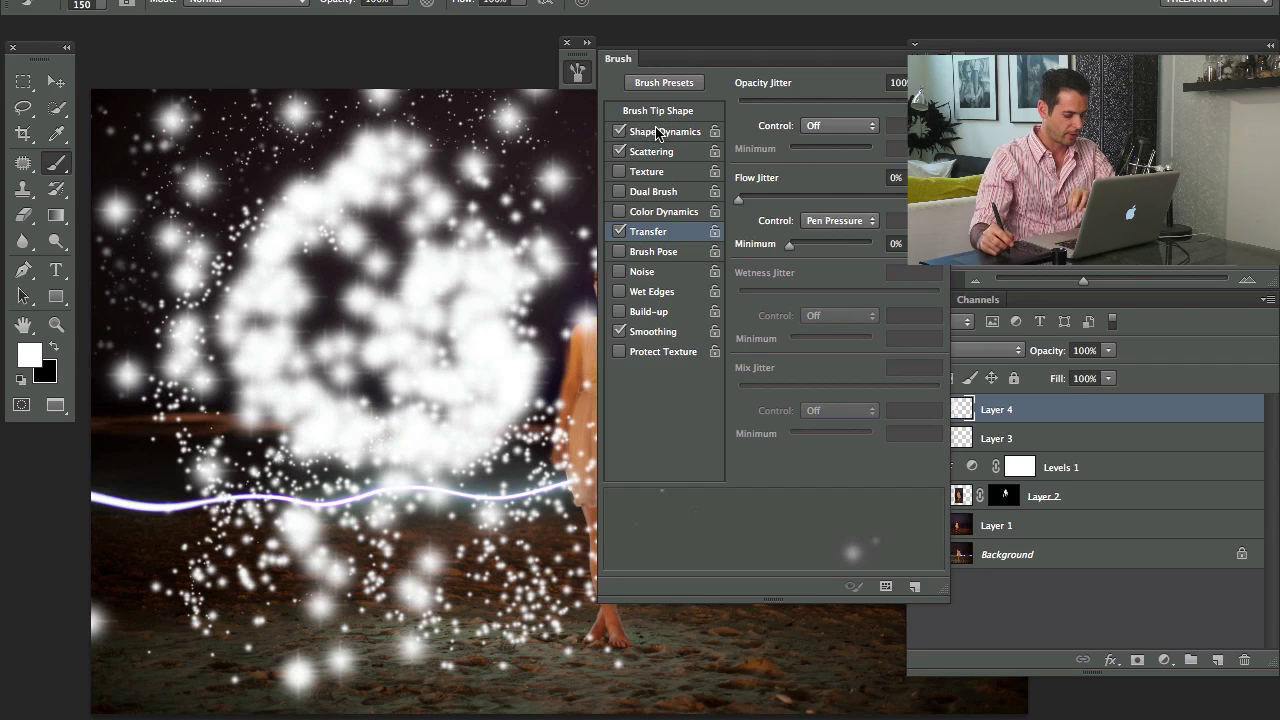
# Clear all the trial stars from Layer 4, deselect, and close the brush settings
pyautogui.press('super+a')
pyautogui.press('Delete')
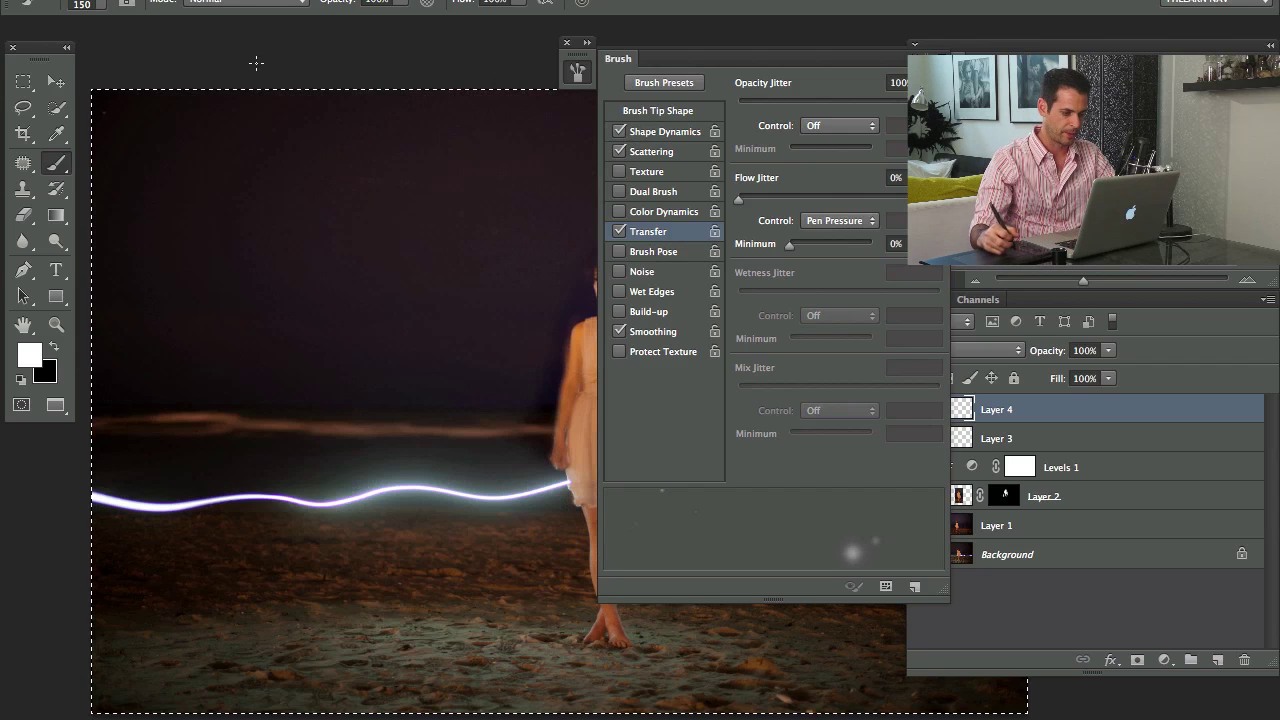
pyautogui.press('super+d')
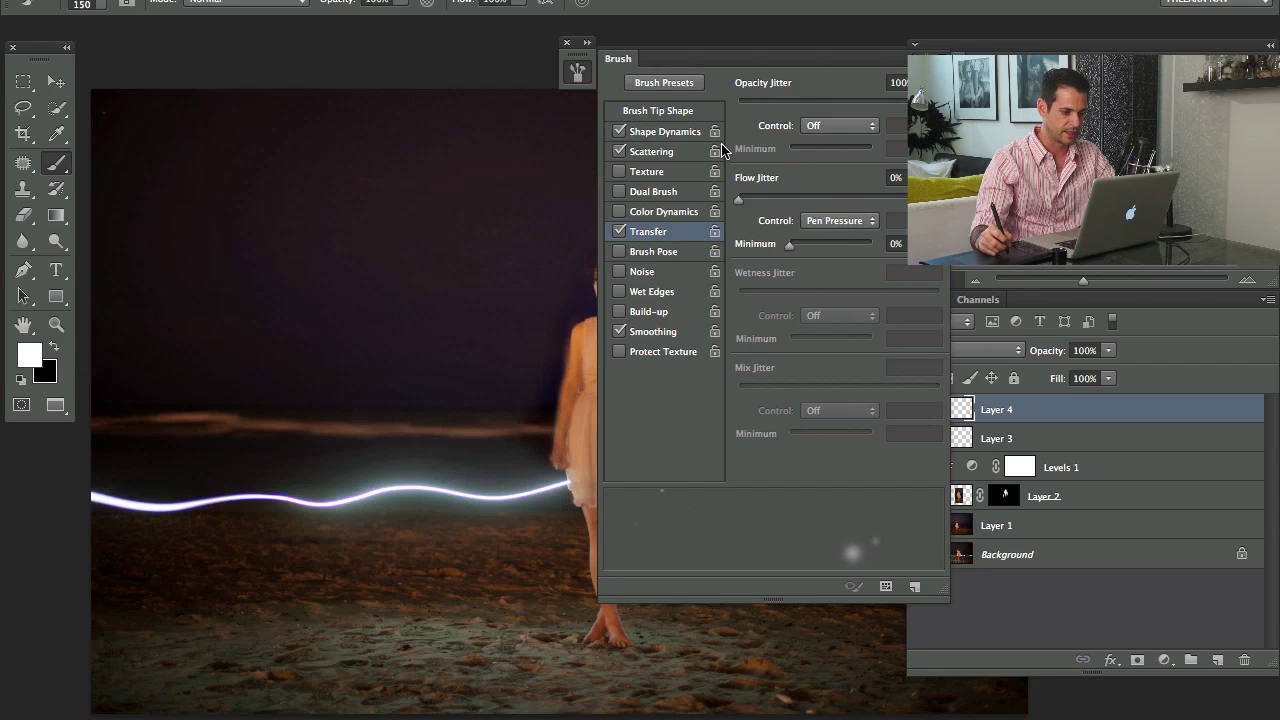
pyautogui.click(612, 58)
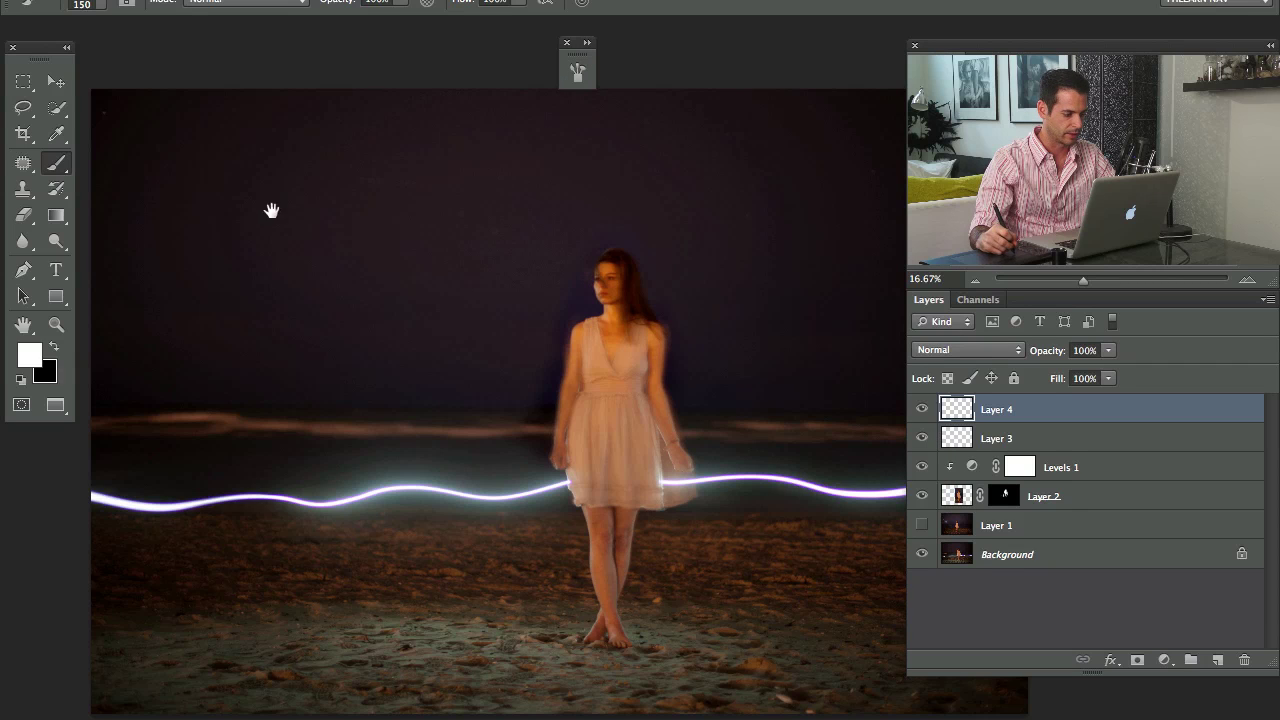
# Paint stars across the sky on Layer 4 with the 150 px brush, and set the layer's blend mode to Soft Light
pyautogui.moveTo(271, 210); pyautogui.dragTo(257, 250)
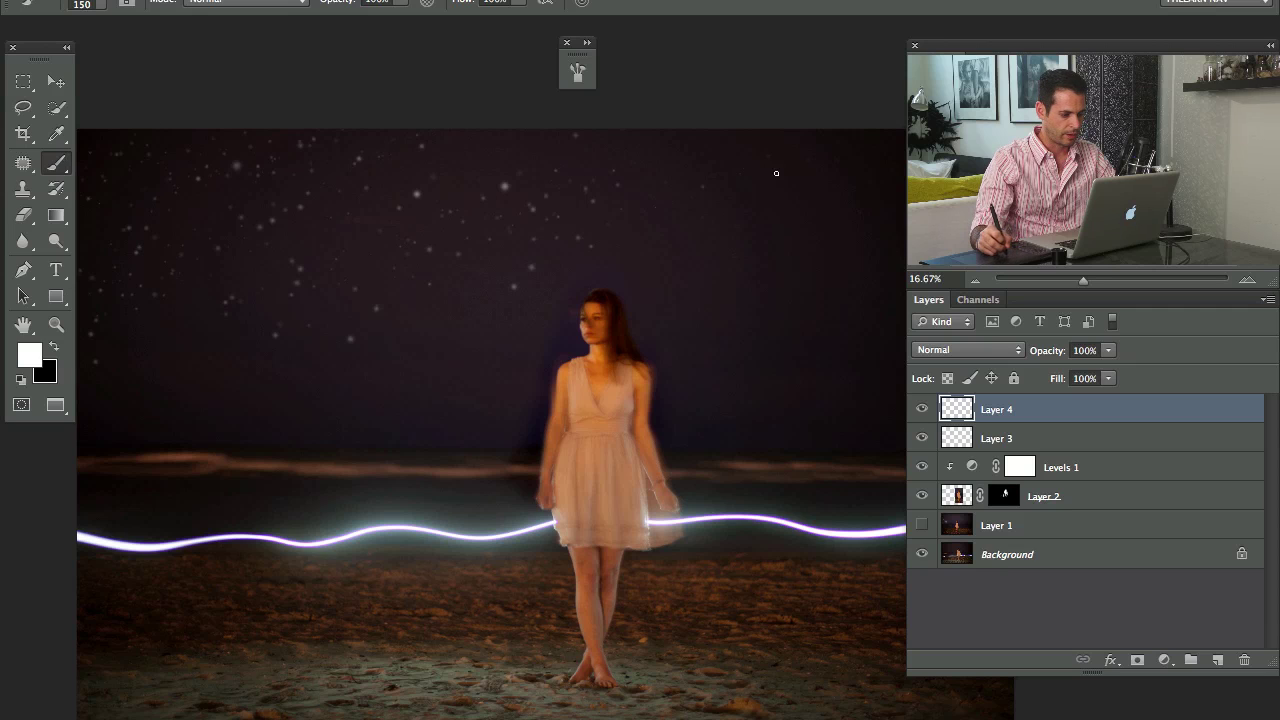
pyautogui.click(730, 314)
pyautogui.moveTo(720, 384); pyautogui.dragTo(497, 324)
pyautogui.moveTo(682, 163); pyautogui.dragTo(715, 268)
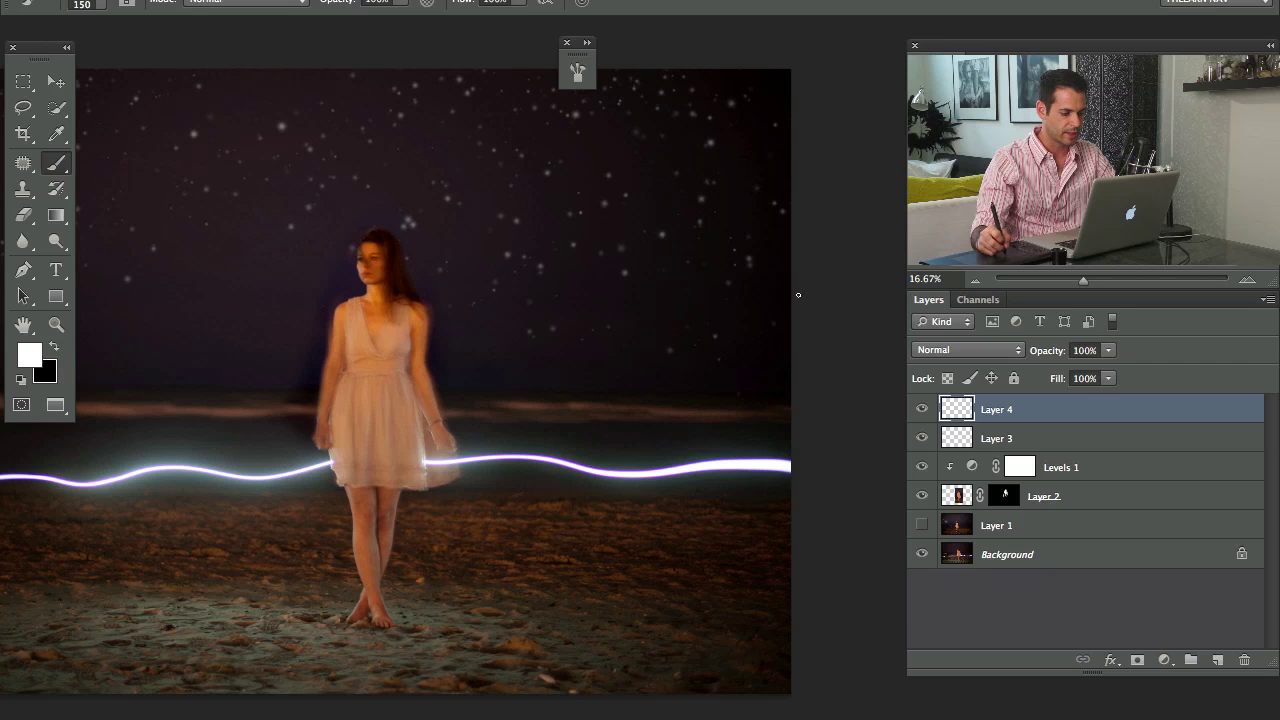
pyautogui.moveTo(463, 229); pyautogui.dragTo(575, 251)
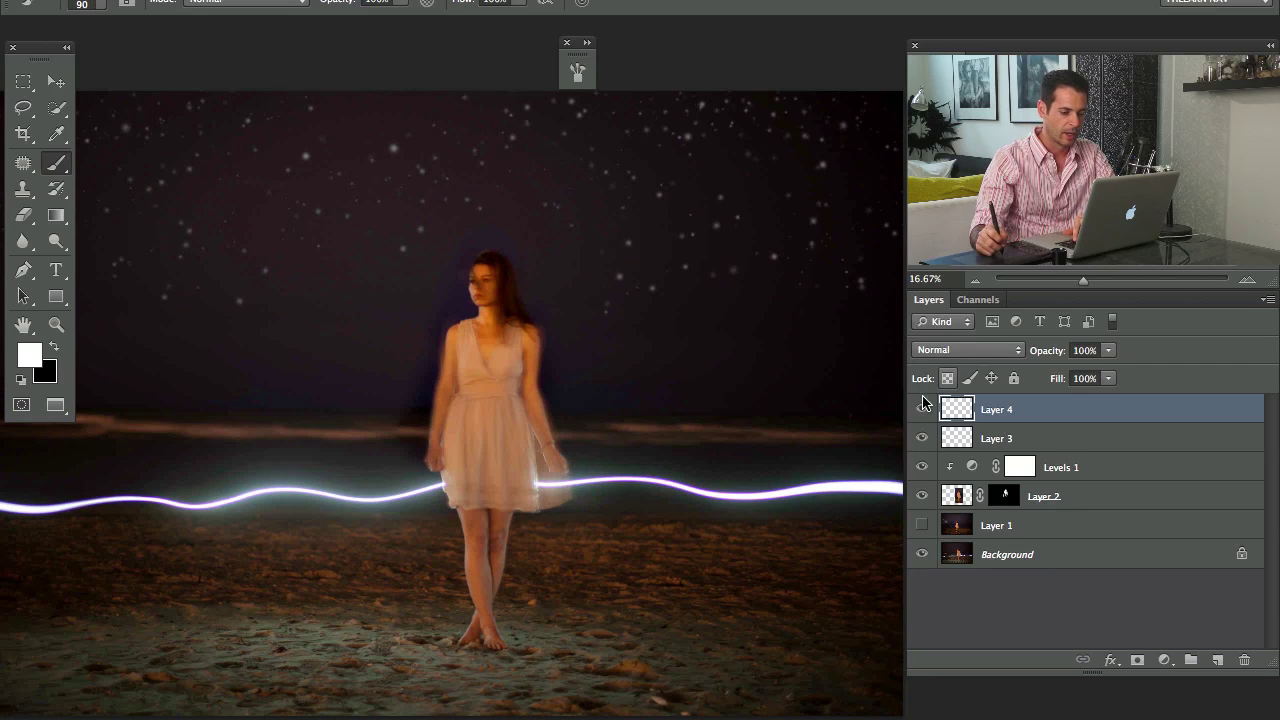
pyautogui.click(960, 350)
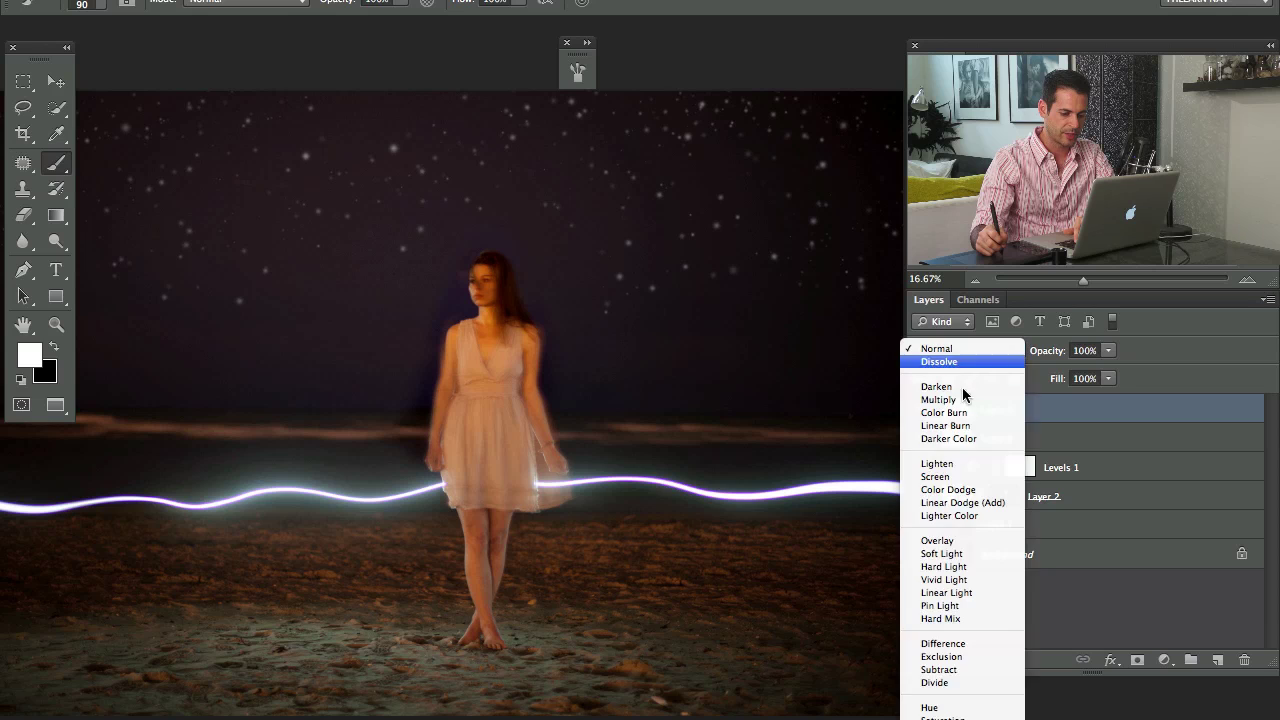
pyautogui.click(959, 553)
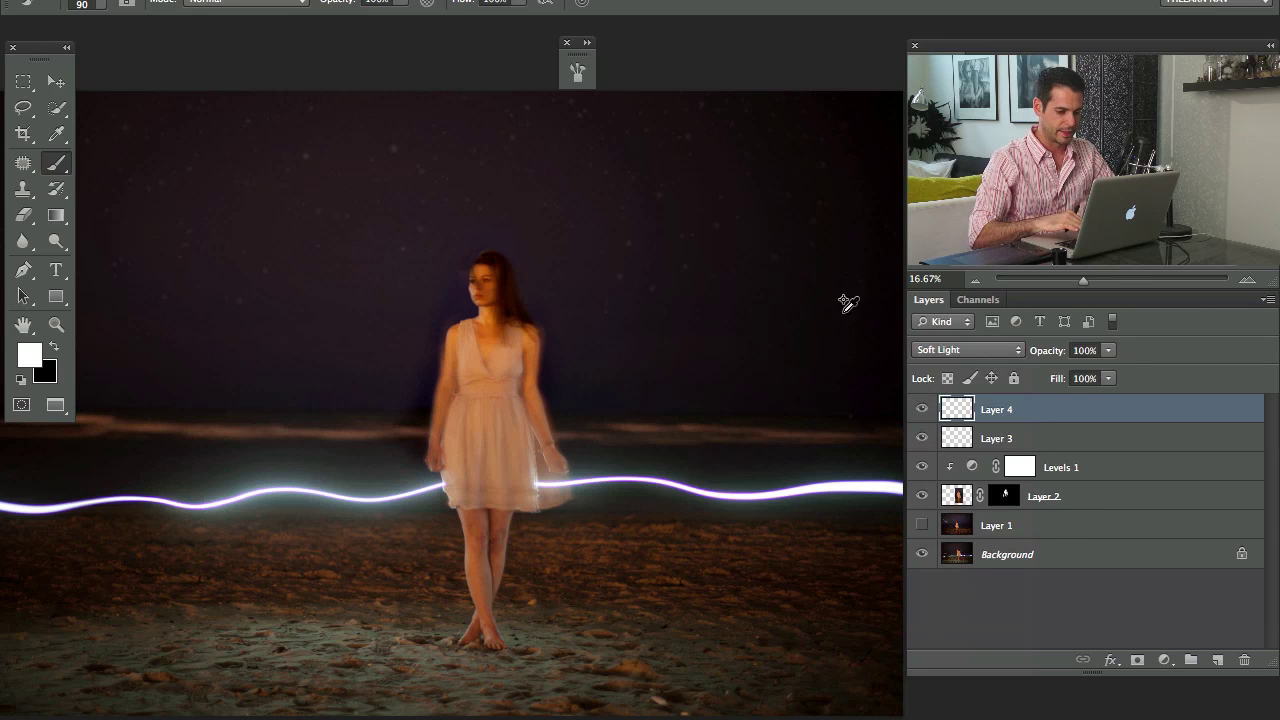
# Add a layer above Layer 4, paint fine stars across the whole sky with a 40 px brush, and lower its opacity
pyautogui.hotkey('ctrl', 'shift', 'alt', 'n')
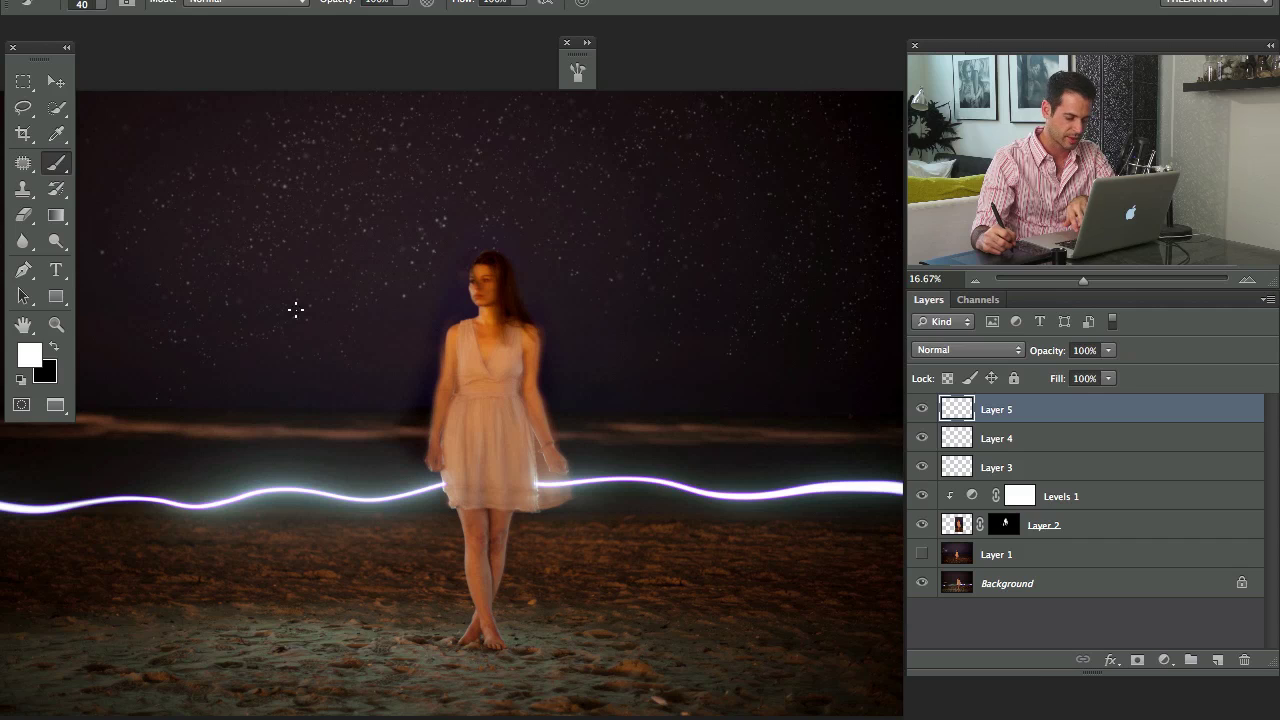
pyautogui.moveTo(226, 164); pyautogui.dragTo(363, 204)
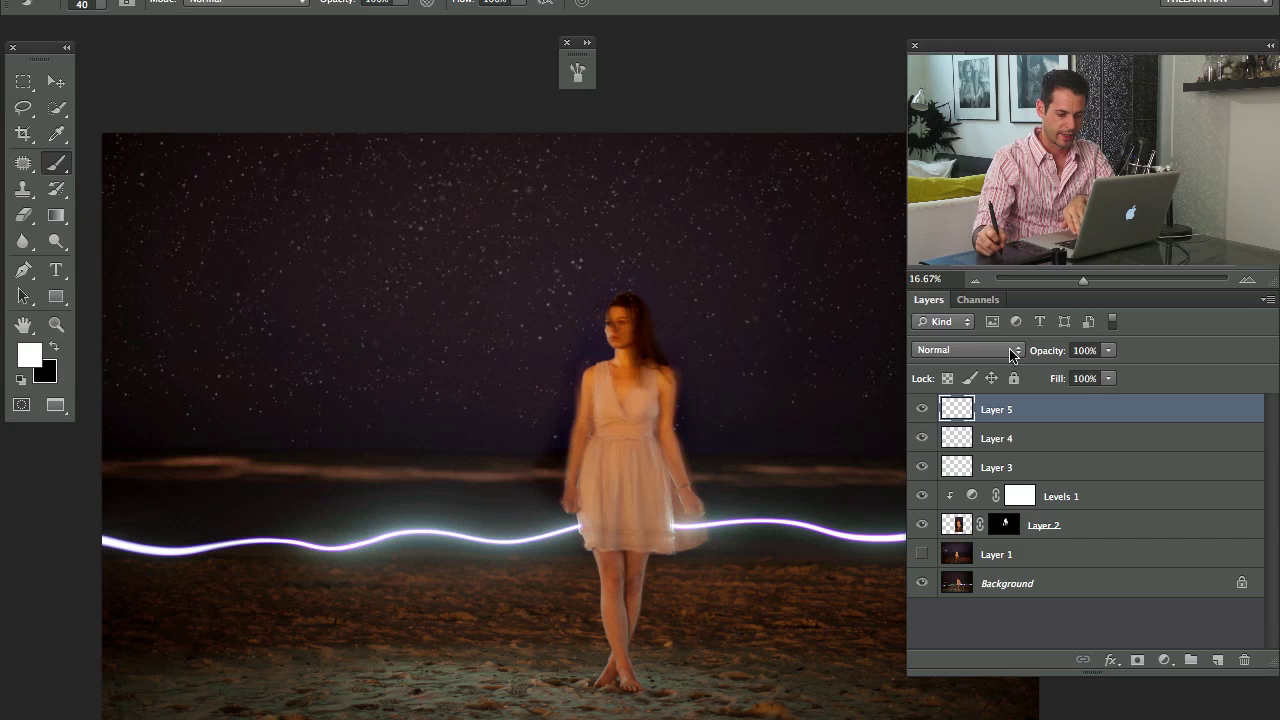
pyautogui.moveTo(1050, 352); pyautogui.dragTo(982, 362)
# Add another layer above Layer 5, paint more 40 px stars across the sky, and lower its opacity
pyautogui.hotkey('ctrl', 'shift', 'alt', 'n')
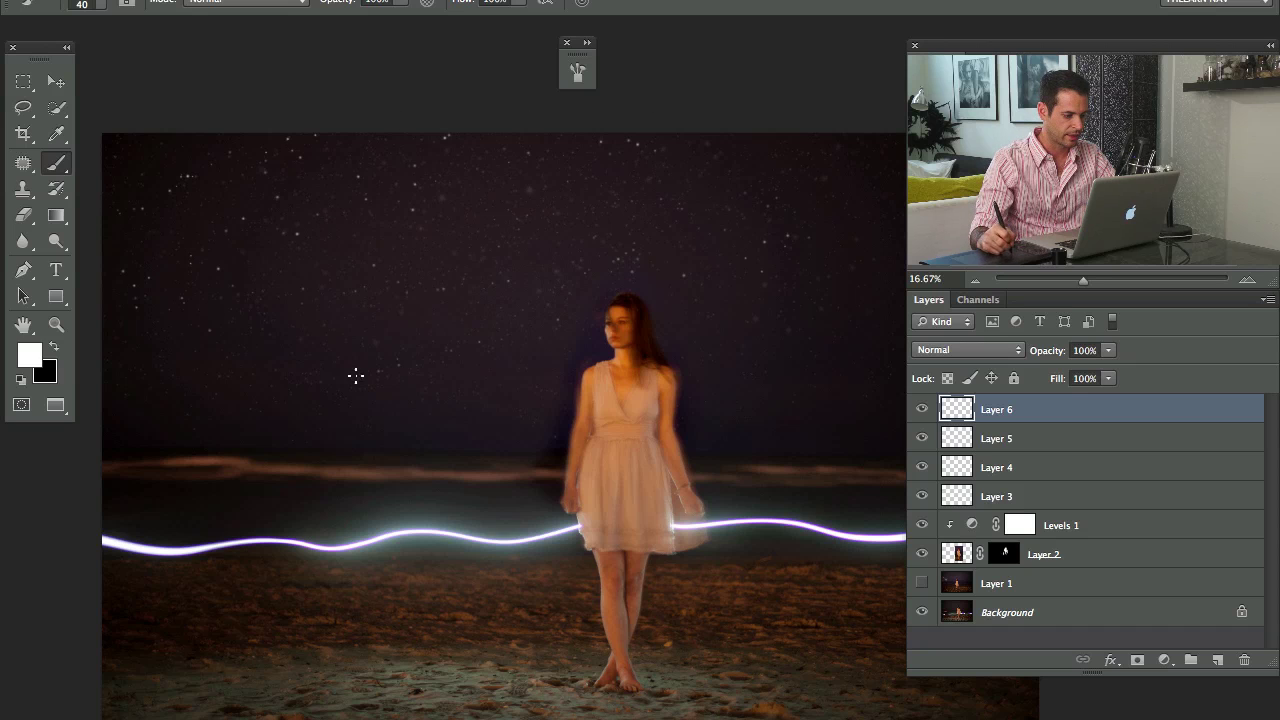
pyautogui.moveTo(532, 282); pyautogui.dragTo(352, 276)
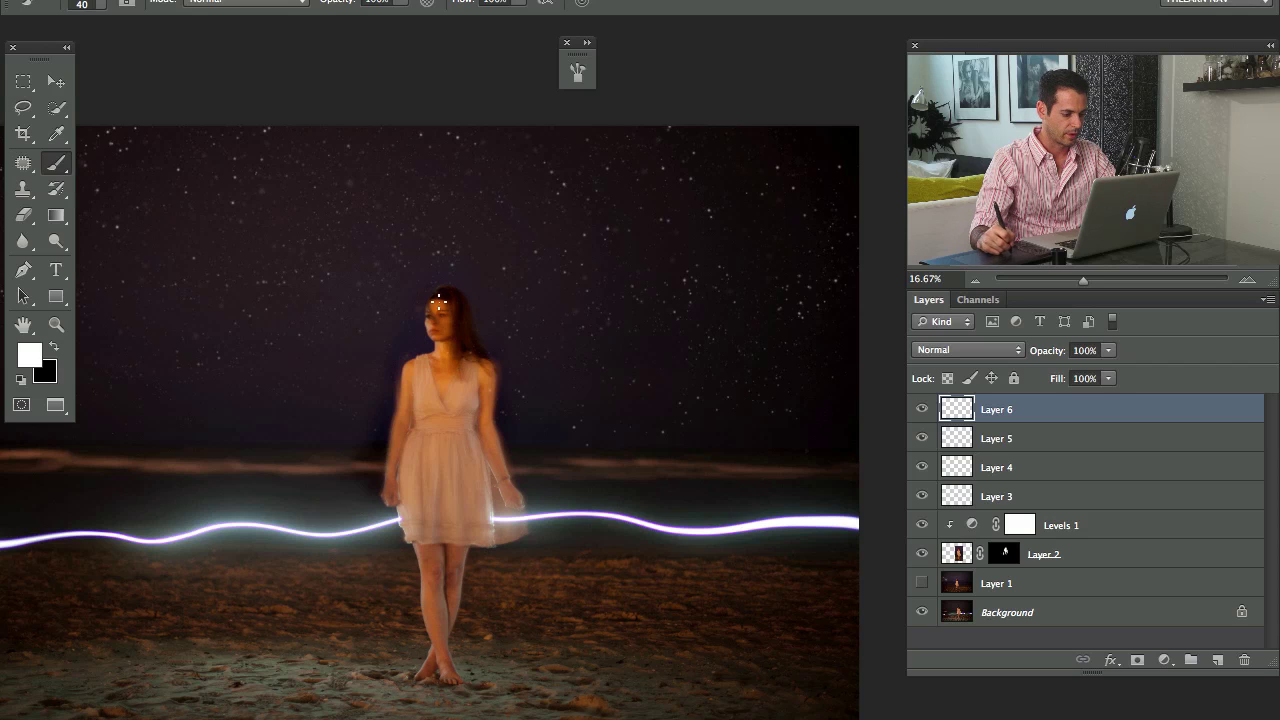
pyautogui.moveTo(1048, 352)
pyautogui.mouseDown()
pyautogui.moveTo(986, 374)
pyautogui.moveTo(1005, 349)
pyautogui.moveTo(1064, 350)
pyautogui.mouseUp()
# Add a new layer above Layer 6 and paint bright 40 px stars over the sky on both sides of the woman
pyautogui.press('alt+shift+super+n')
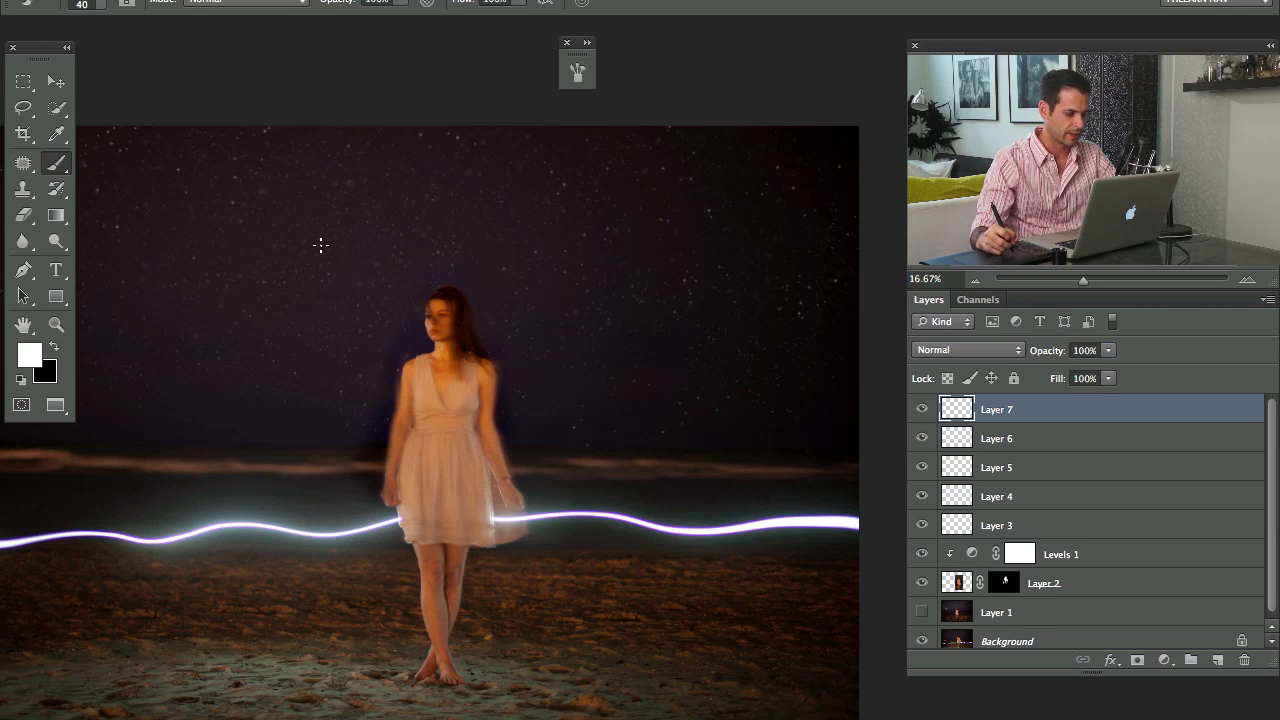
pyautogui.moveTo(105, 249); pyautogui.dragTo(202, 229)
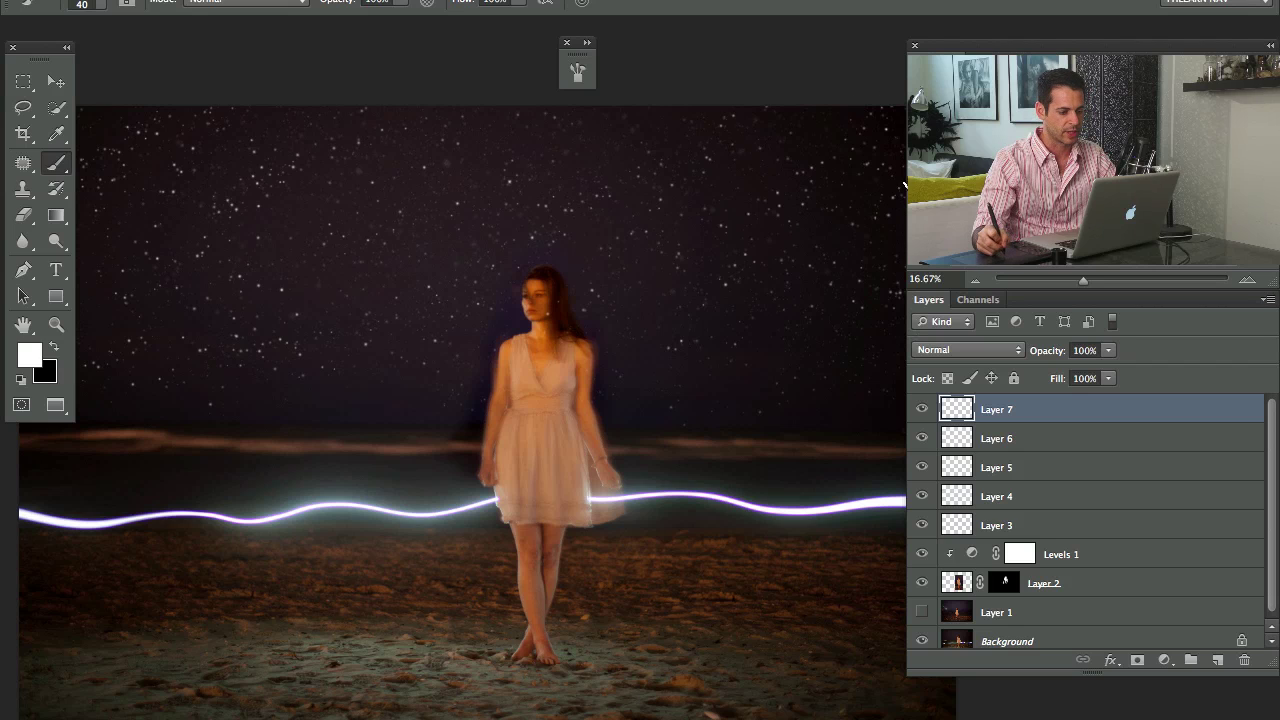
pyautogui.moveTo(414, 355); pyautogui.dragTo(470, 365)
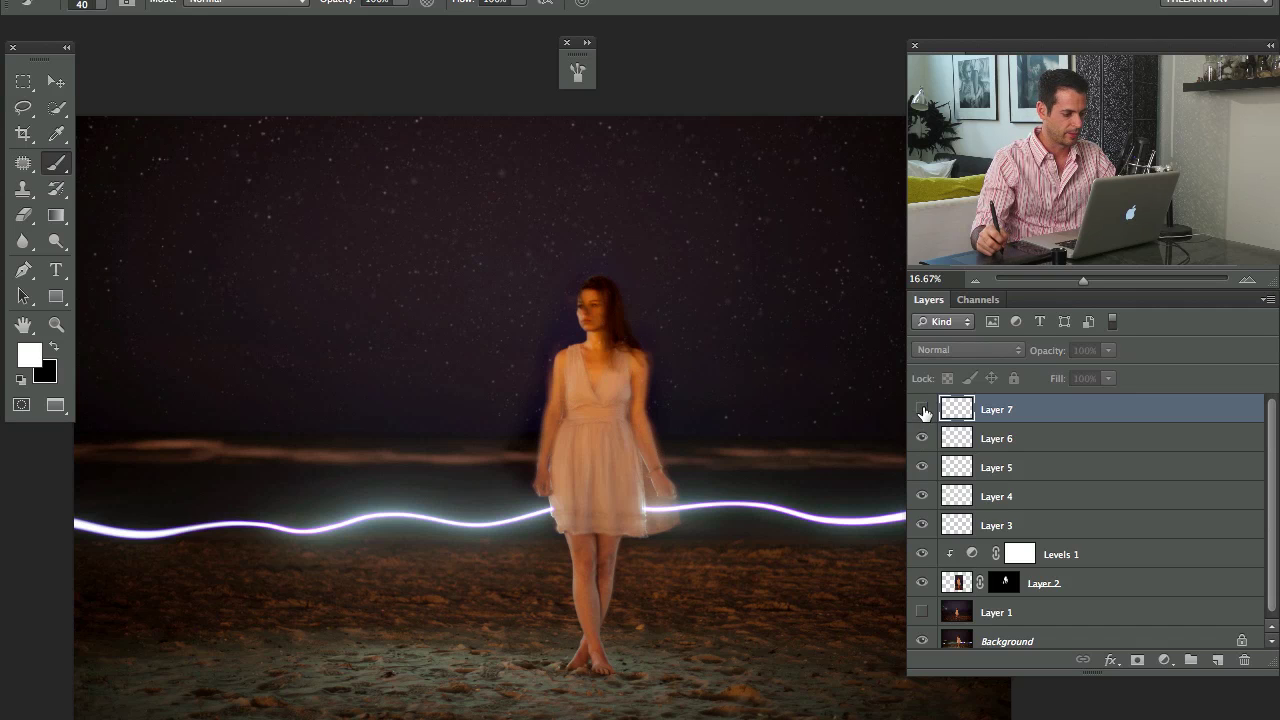
# Compare the star layers by hiding and showing Layers 3 to 6, and select Layer 4
pyautogui.click(919, 438)
pyautogui.click(921, 466)
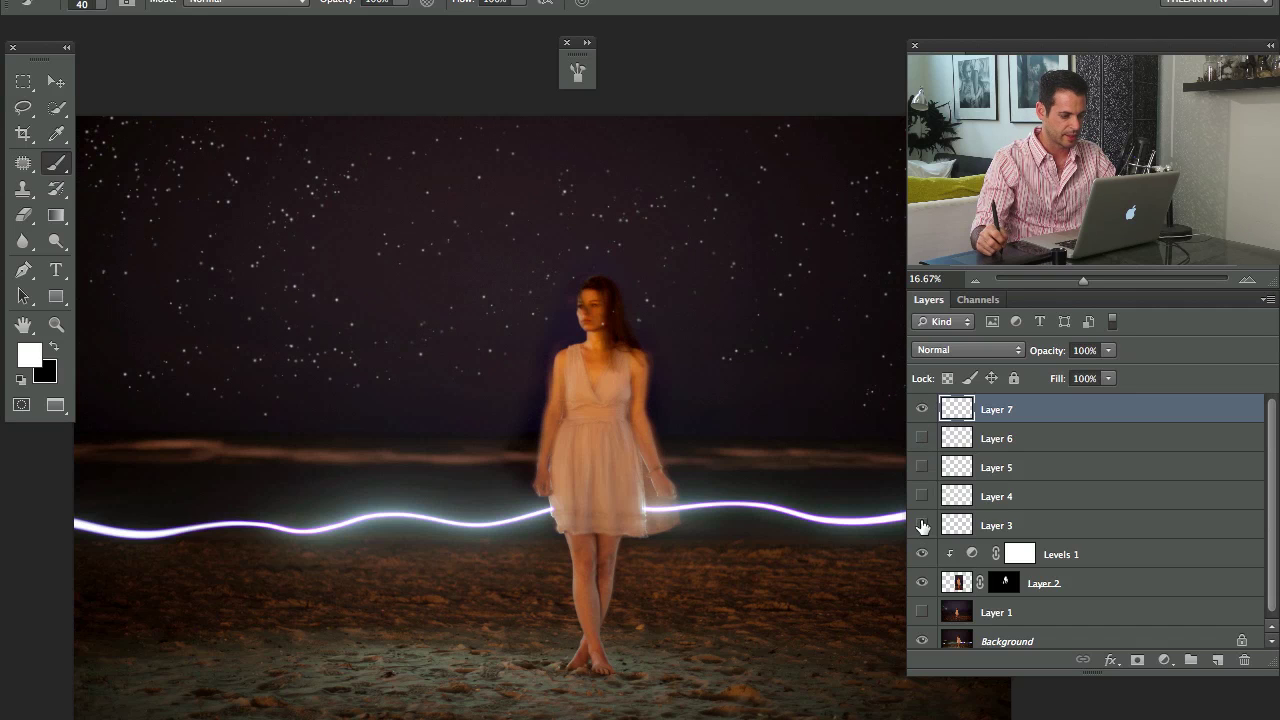
pyautogui.click(921, 466)
pyautogui.click(921, 438)
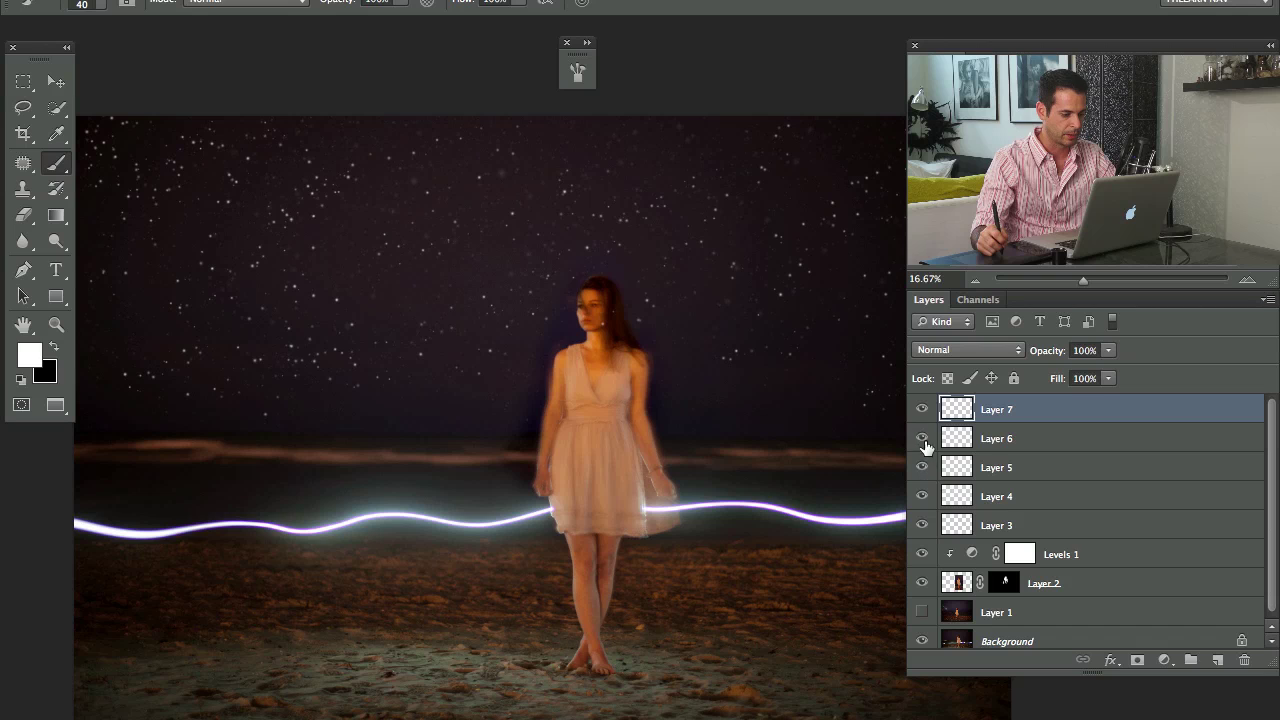
pyautogui.click(921, 525)
pyautogui.click(921, 527)
pyautogui.click(921, 497)
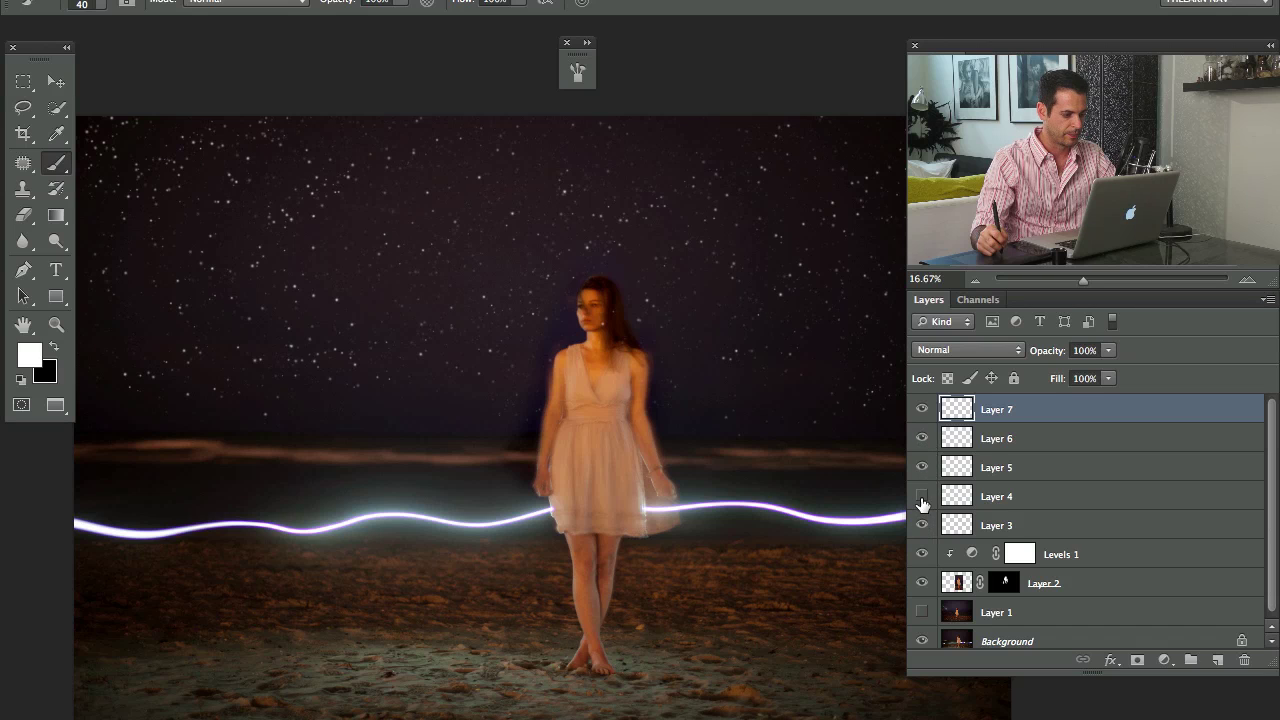
pyautogui.click(992, 500)
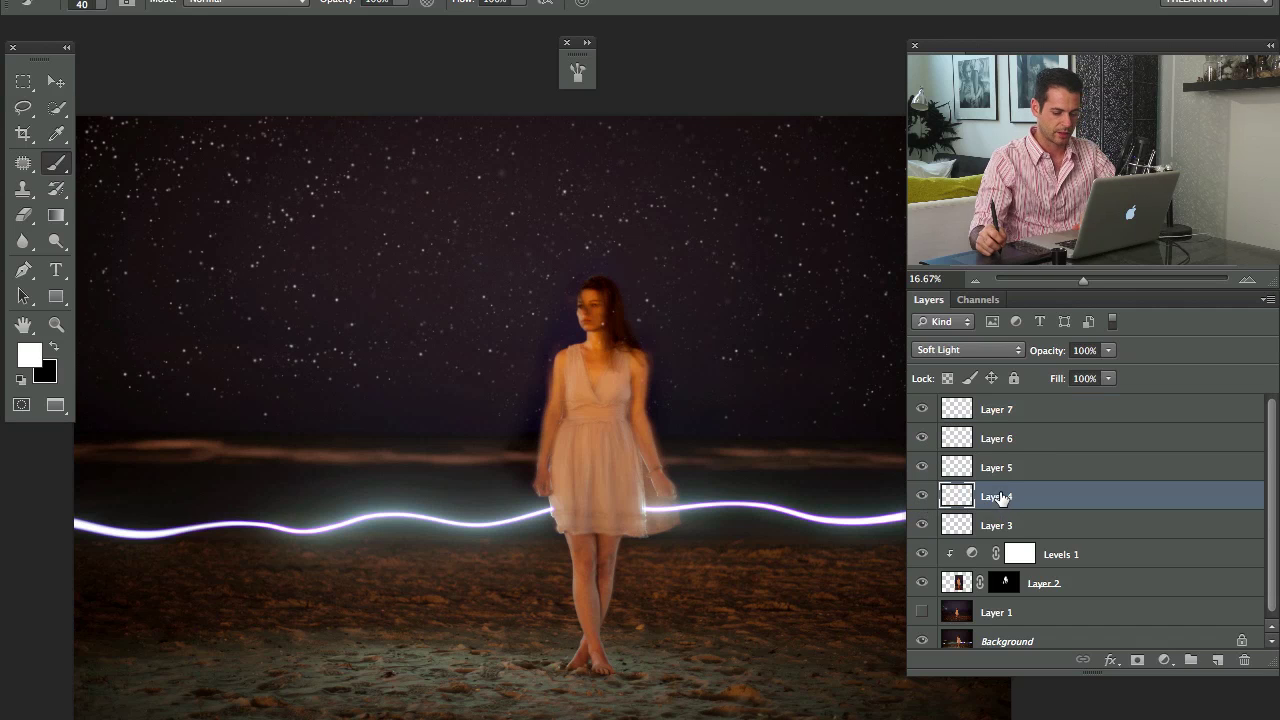
# Delete Layer 4, paint tiny 10 px stars across the sky on a new layer above Layer 7, and add another layer
pyautogui.press('Delete')
pyautogui.click(1010, 432)
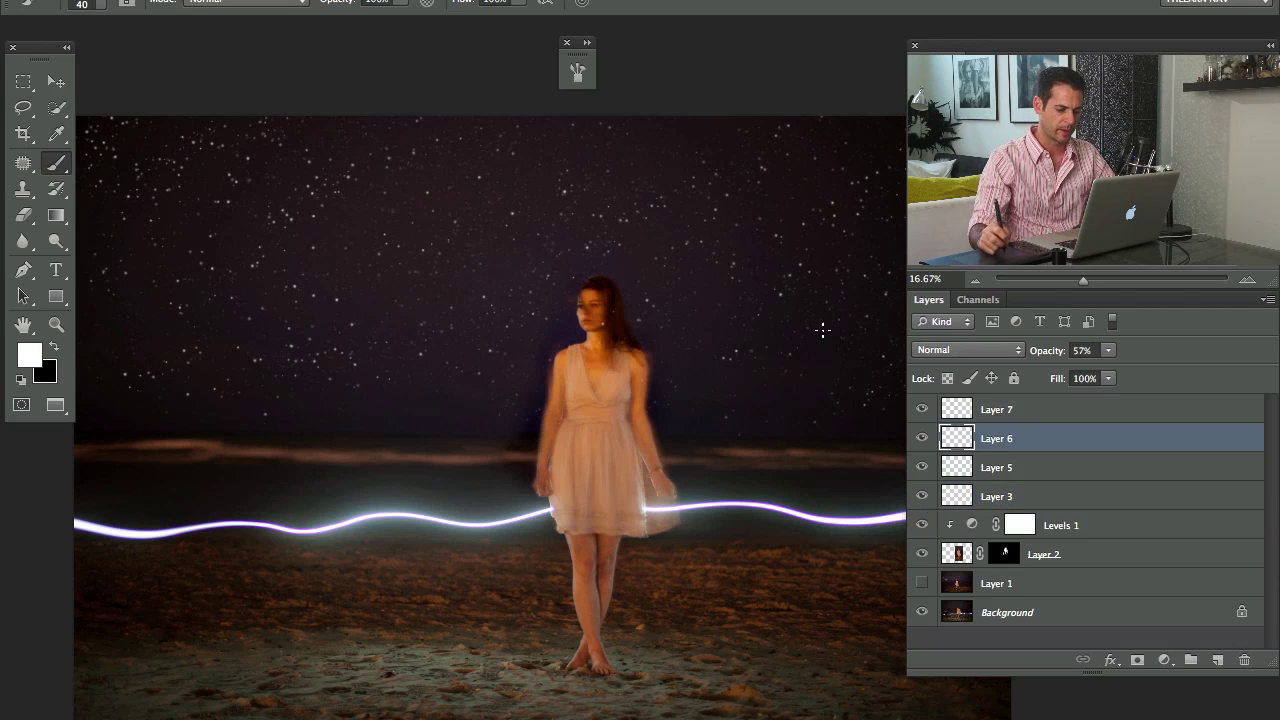
pyautogui.click(1027, 418)
pyautogui.hotkey('ctrl', 'alt', 'shift', 'n')
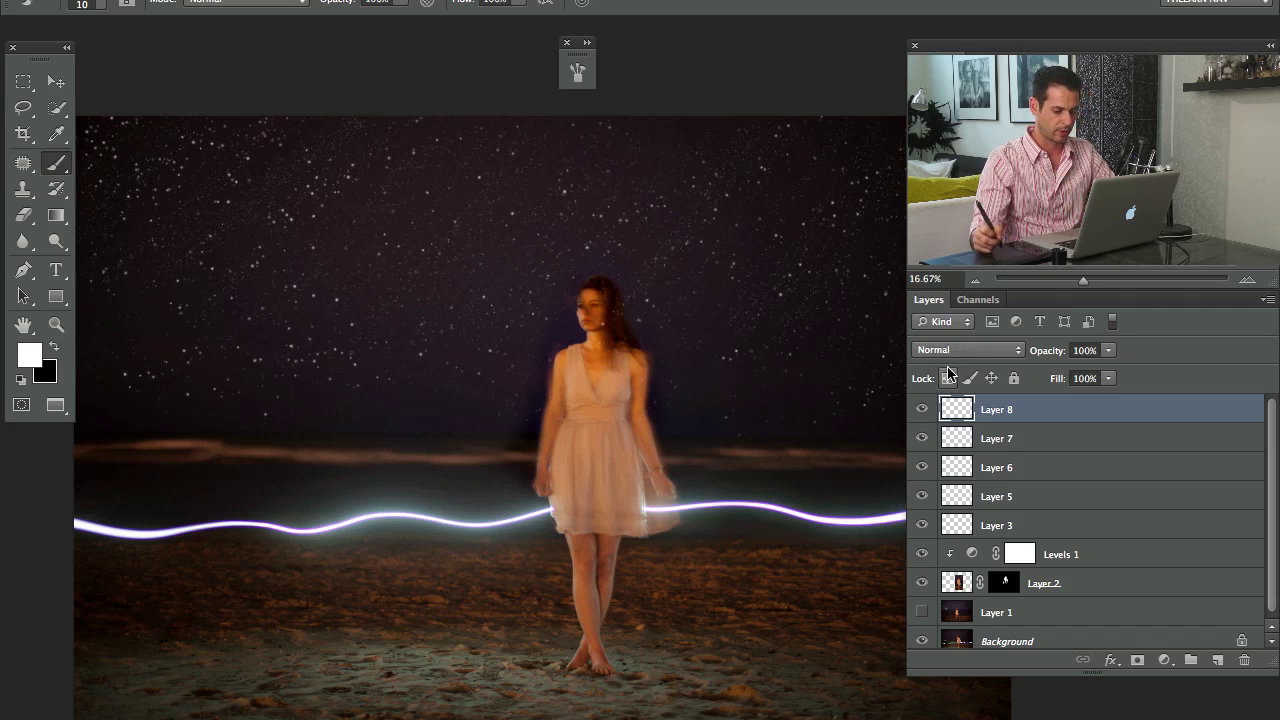
pyautogui.press('super+alt+shift+n')
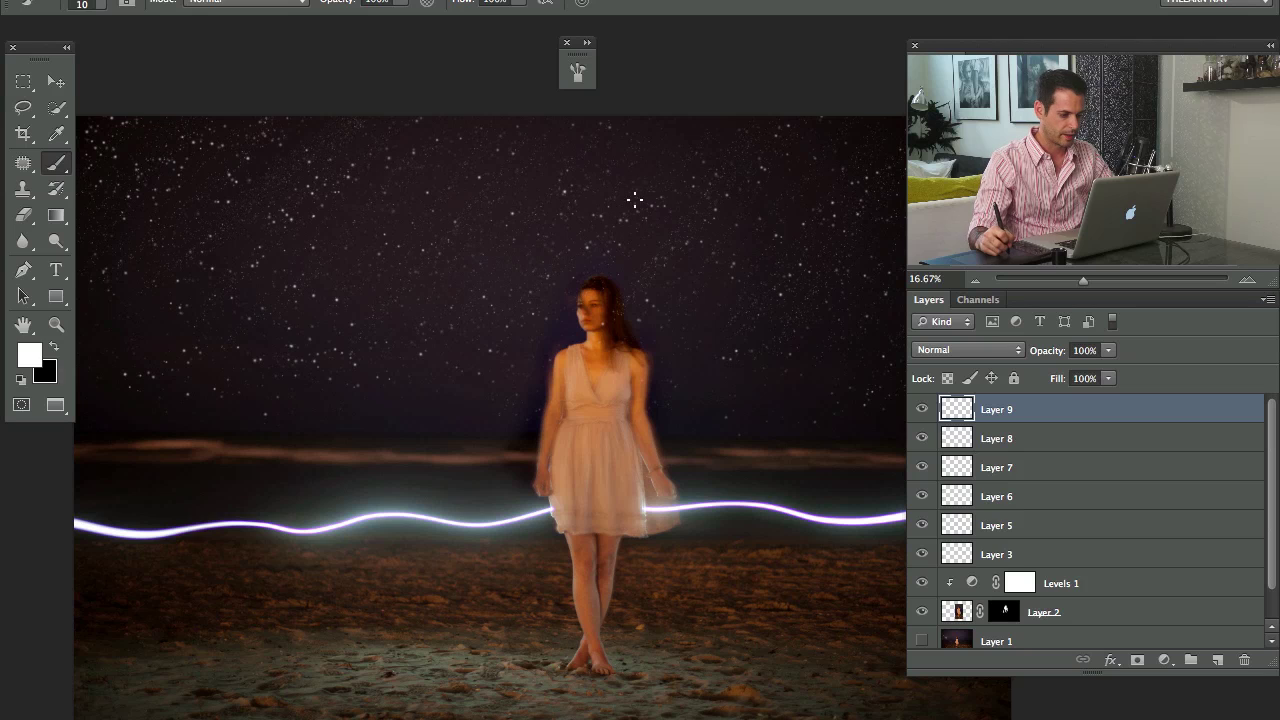
# Try dotting large individual stars over the sky around and right of the woman's head with a 202 px brush
pyautogui.moveTo(635, 200); pyautogui.dragTo(667, 200)
pyautogui.click(828, 180)
pyautogui.click(791, 249)
pyautogui.click(786, 128)
pyautogui.click(858, 173)
pyautogui.click(684, 151)
pyautogui.click(637, 216)
pyautogui.click(732, 200)
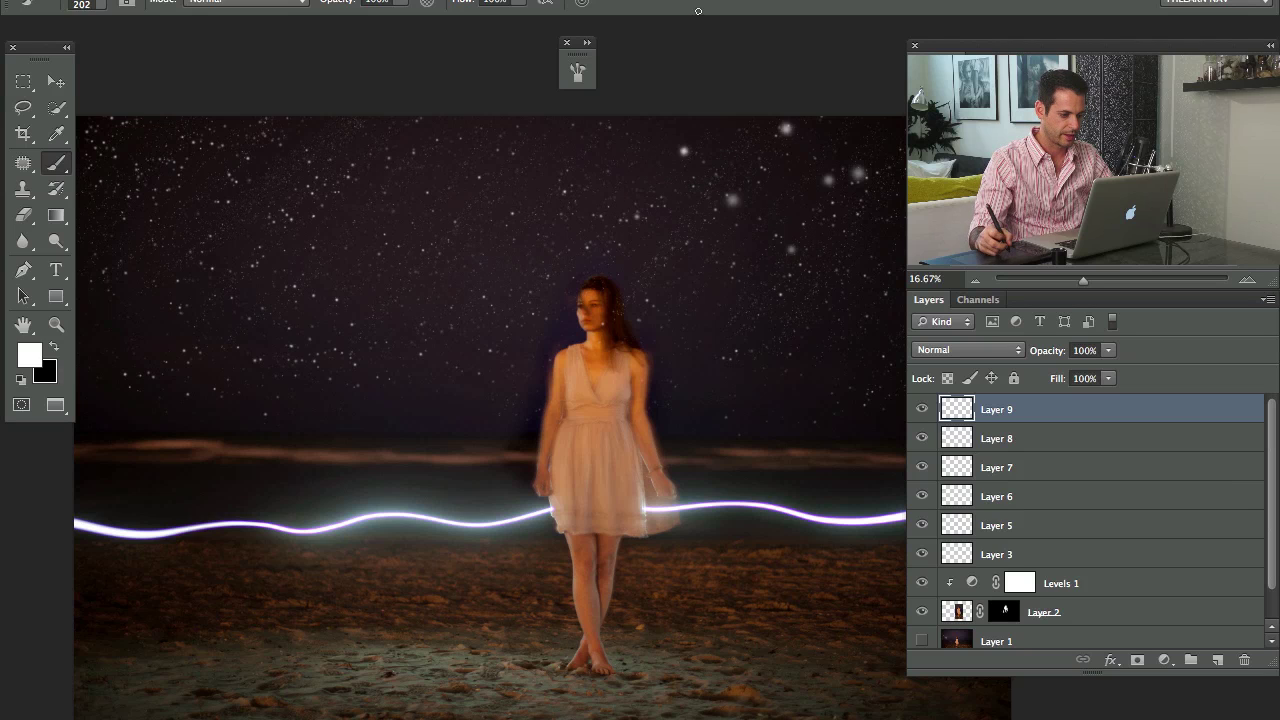
# Check the star brush's Transfer settings and clear the oversized stars from Layer 9
pyautogui.click(577, 71)
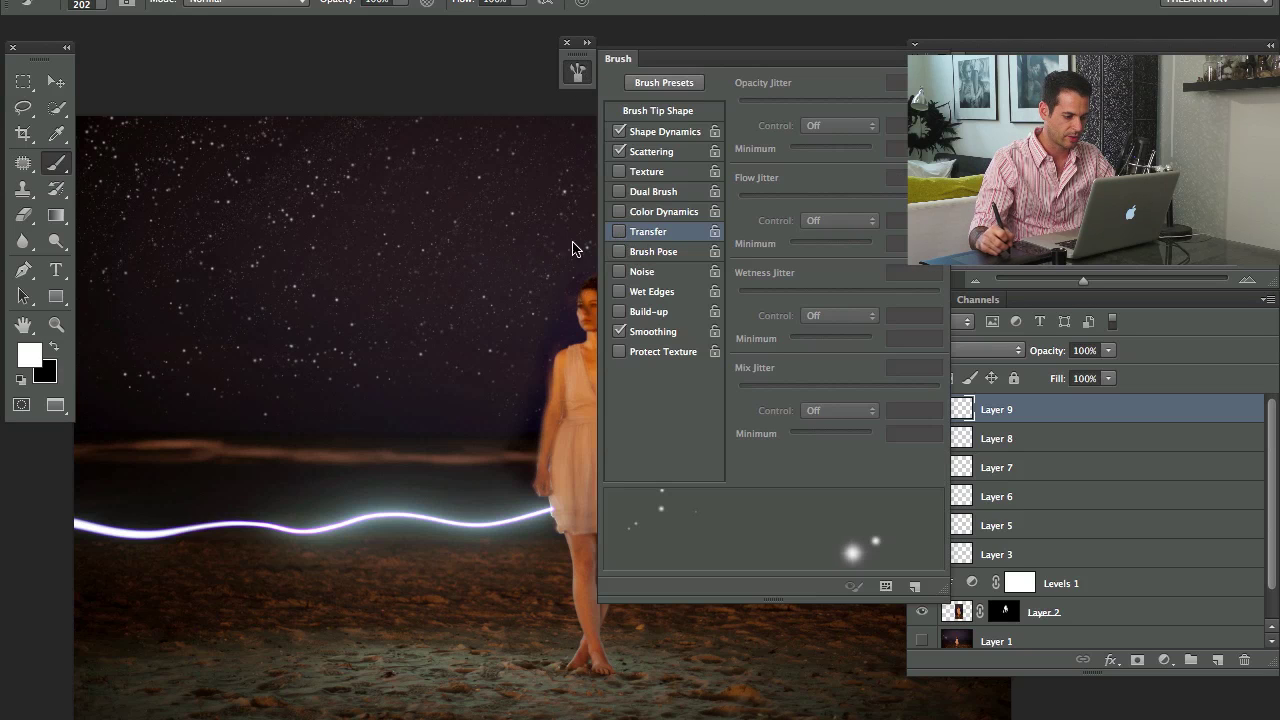
pyautogui.moveTo(485, 228); pyautogui.dragTo(461, 228)
pyautogui.click(580, 73)
pyautogui.moveTo(670, 206)
pyautogui.mouseDown()
pyautogui.moveTo(645, 204)
pyautogui.moveTo(677, 209)
pyautogui.mouseUp()
pyautogui.press('super+a')
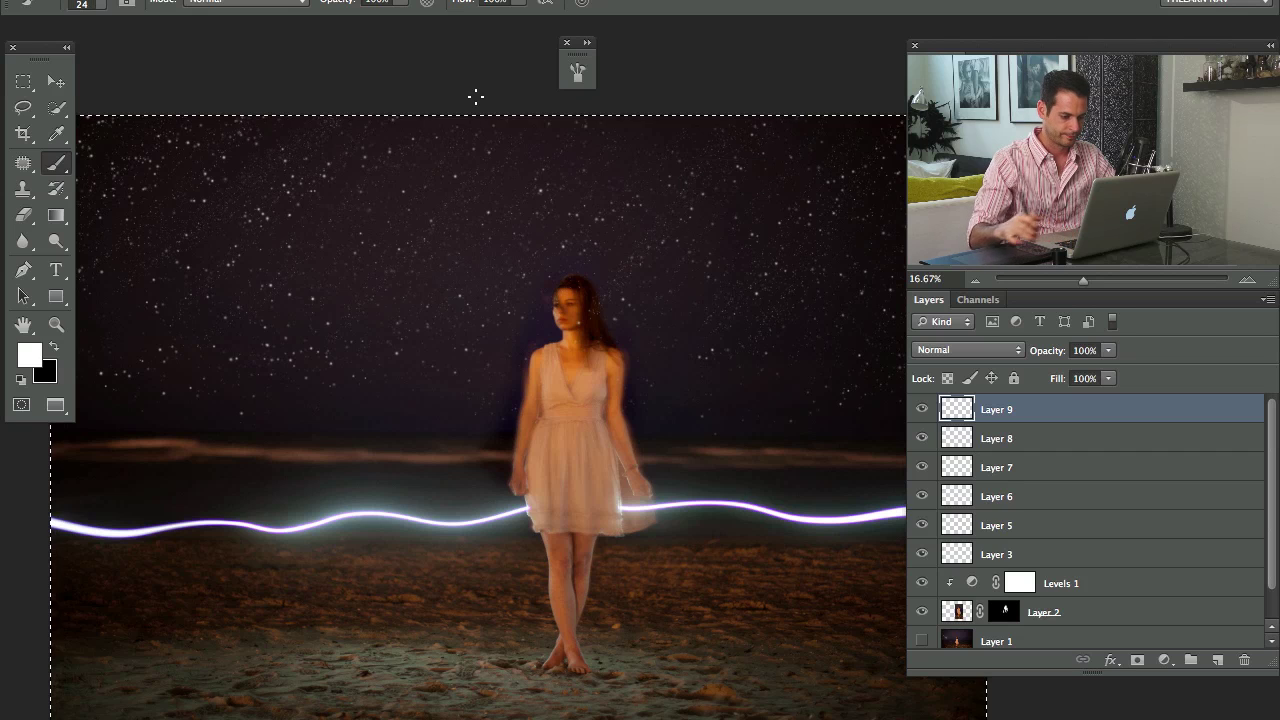
pyautogui.press('super+d')
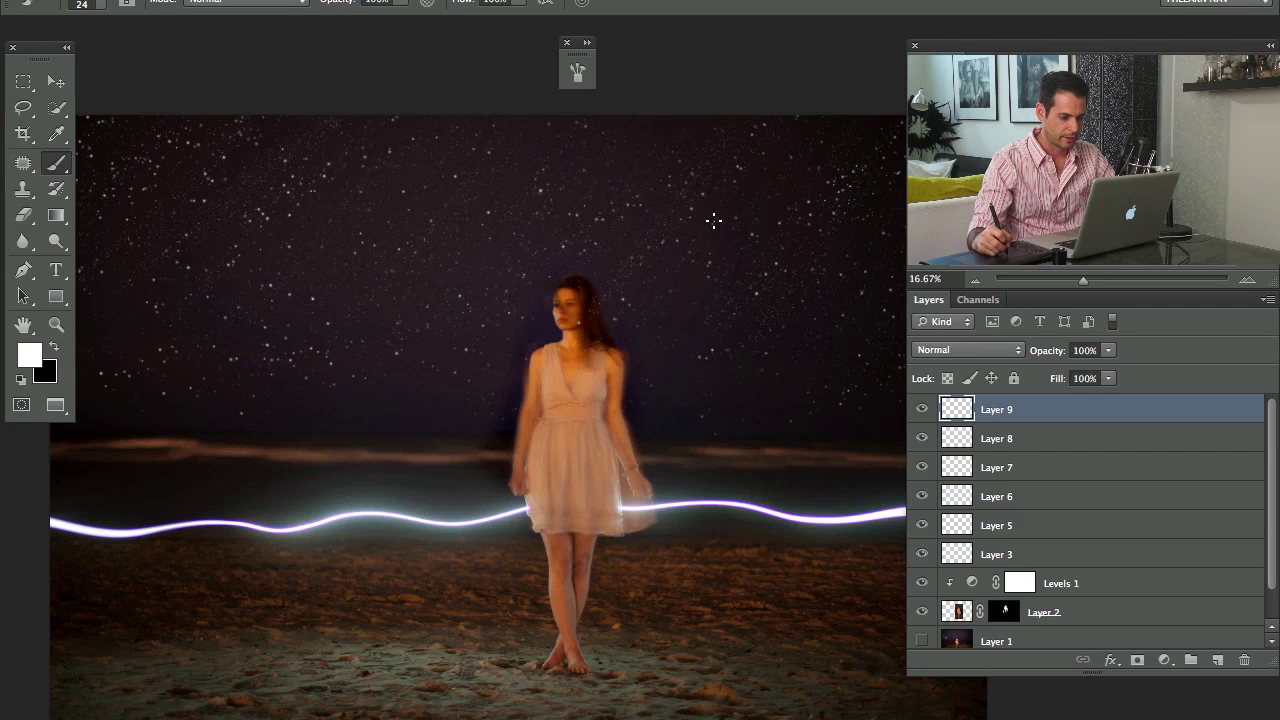
# Place a few larger bright stars on Layer 9 on both sides of the woman with an 84 px brush
pyautogui.moveTo(753, 233); pyautogui.dragTo(666, 224)
pyautogui.moveTo(714, 237); pyautogui.dragTo(777, 237)
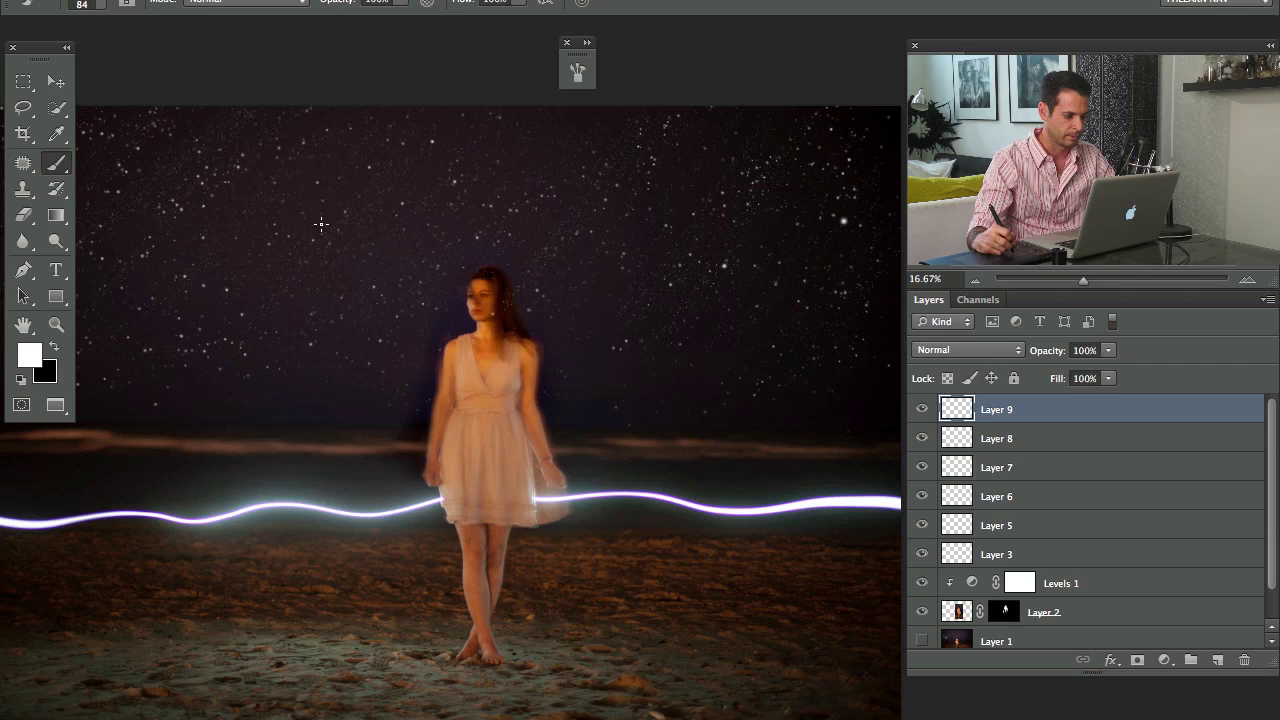
pyautogui.moveTo(230, 323); pyautogui.dragTo(311, 229)
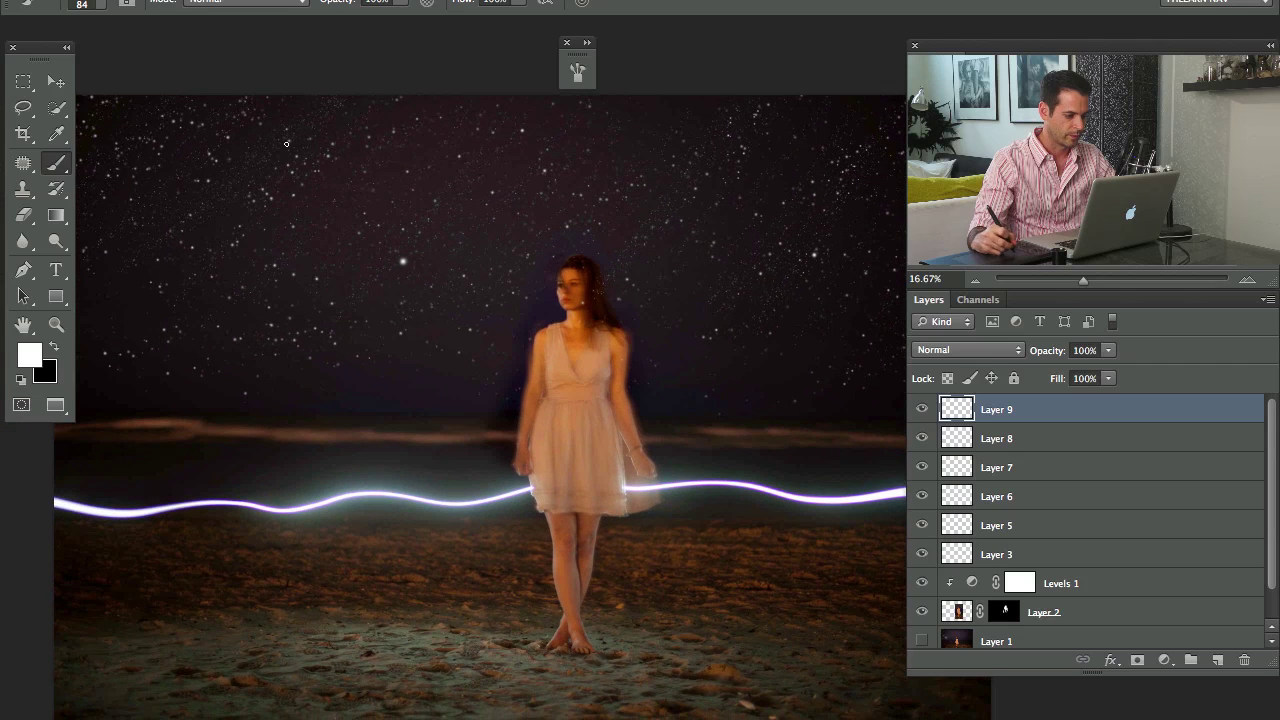
pyautogui.hscroll(-4, 233, 237)
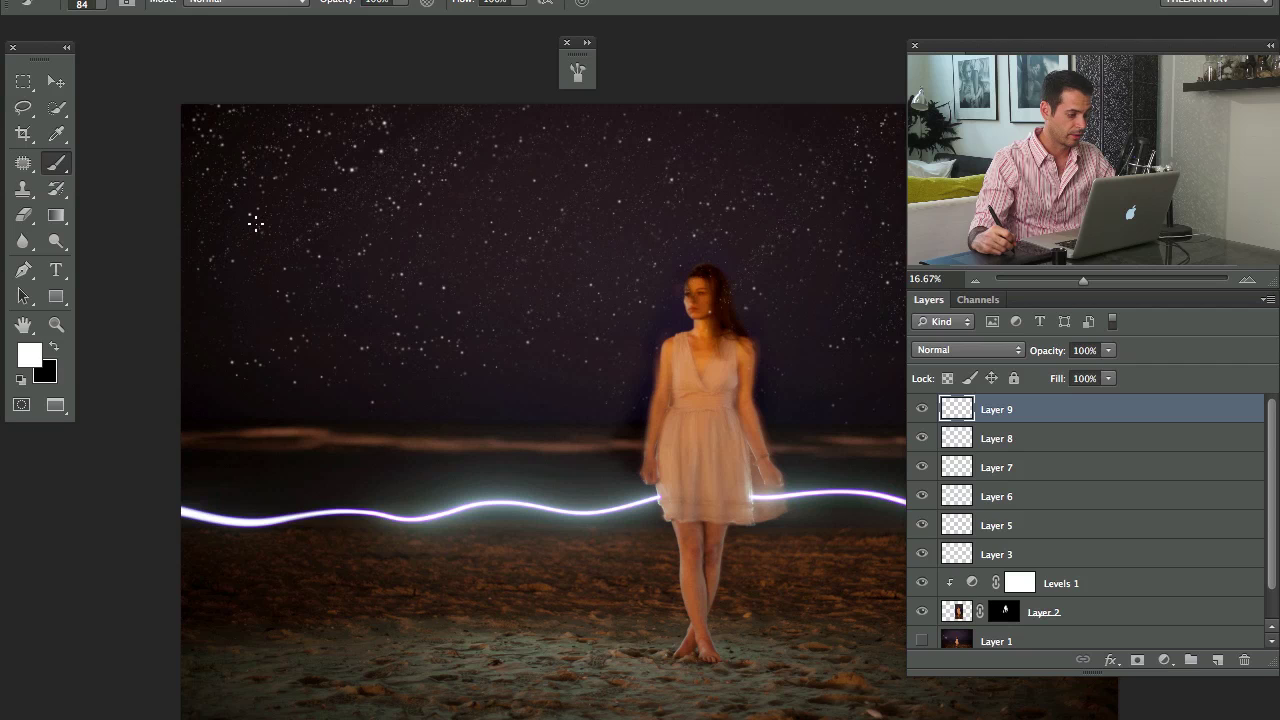
pyautogui.hscroll(4, 480, 345)
pyautogui.scroll(2, 480, 345)
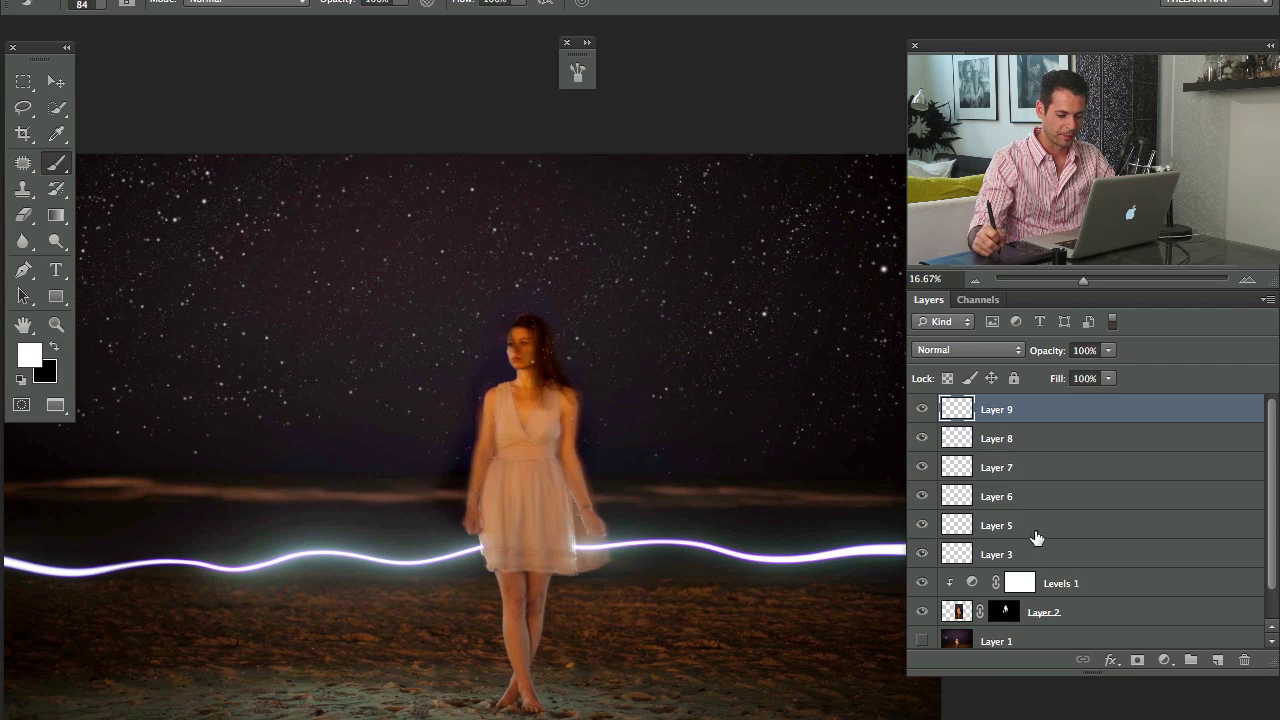
# Group all the star layers from Layer 9 down to Layer 3
pyautogui.keyDown('shift'); pyautogui.click(1044, 554); pyautogui.keyUp('shift')
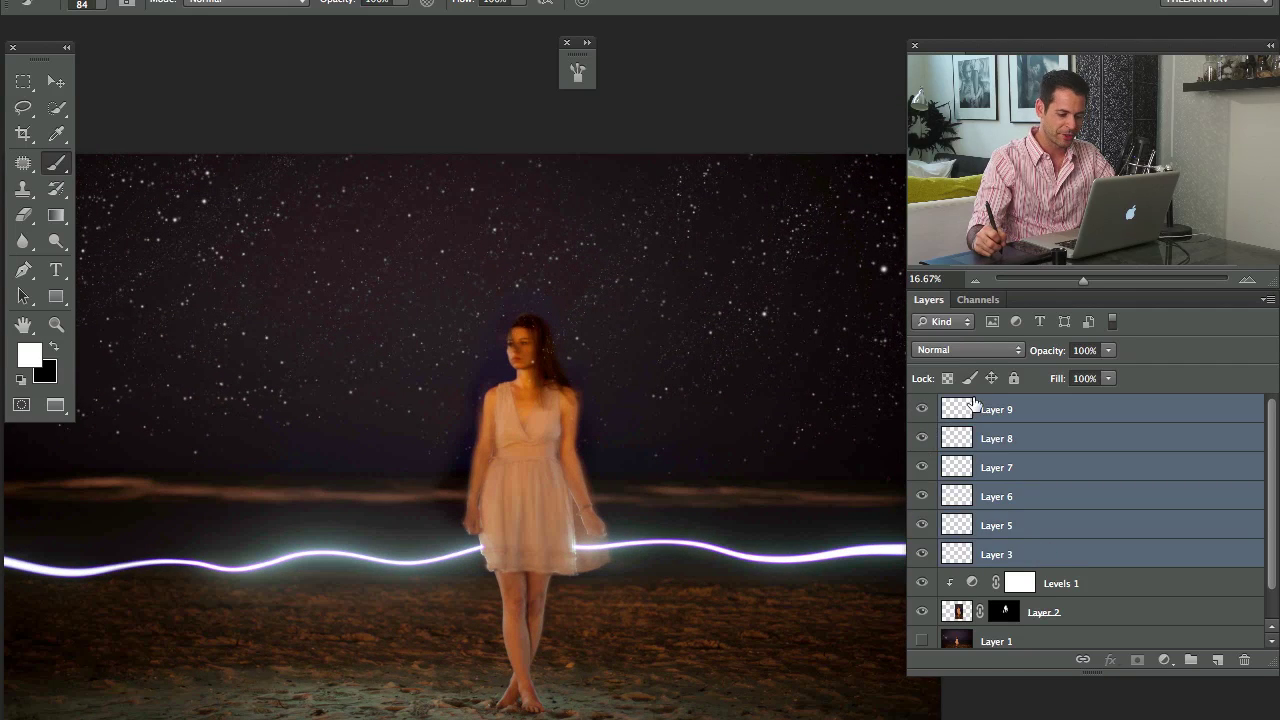
pyautogui.hotkey('ctrl', 'g')
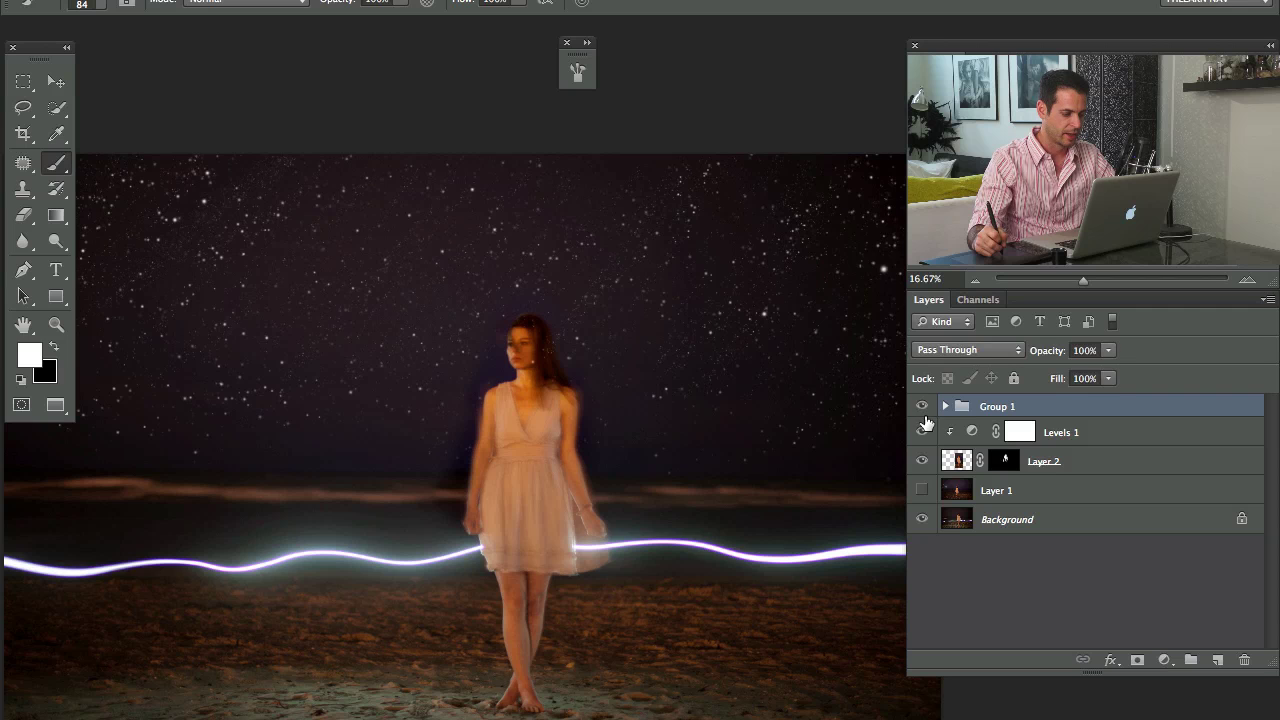
pyautogui.hscroll(-2, 688, 396)
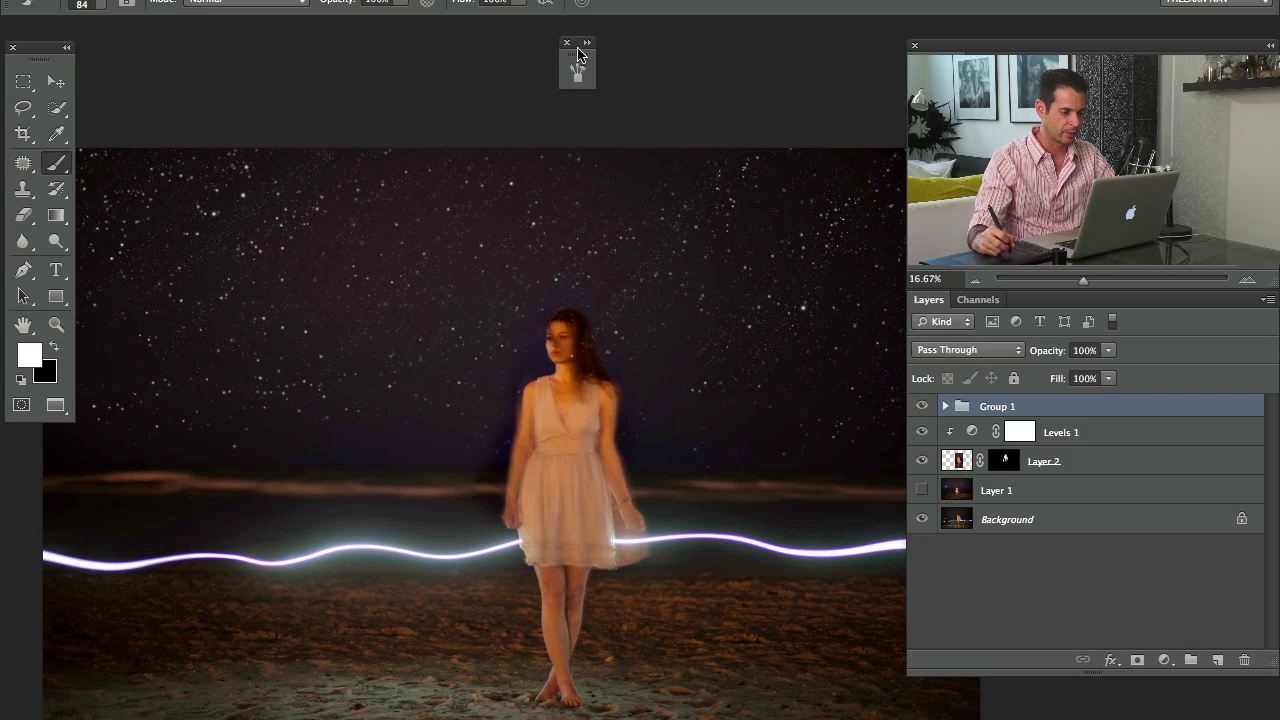
# Save the current scattered star brush as a new preset named Stars, with its brush size captured
pyautogui.click(589, 44)
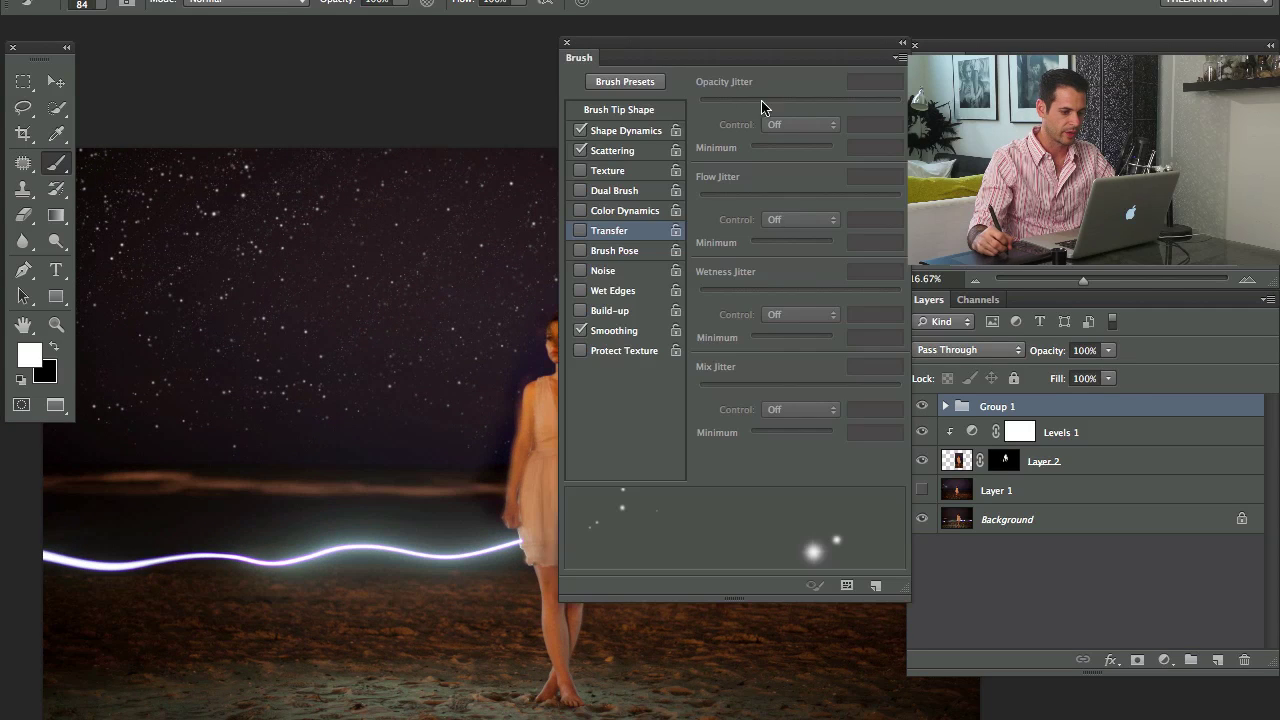
pyautogui.click(898, 60)
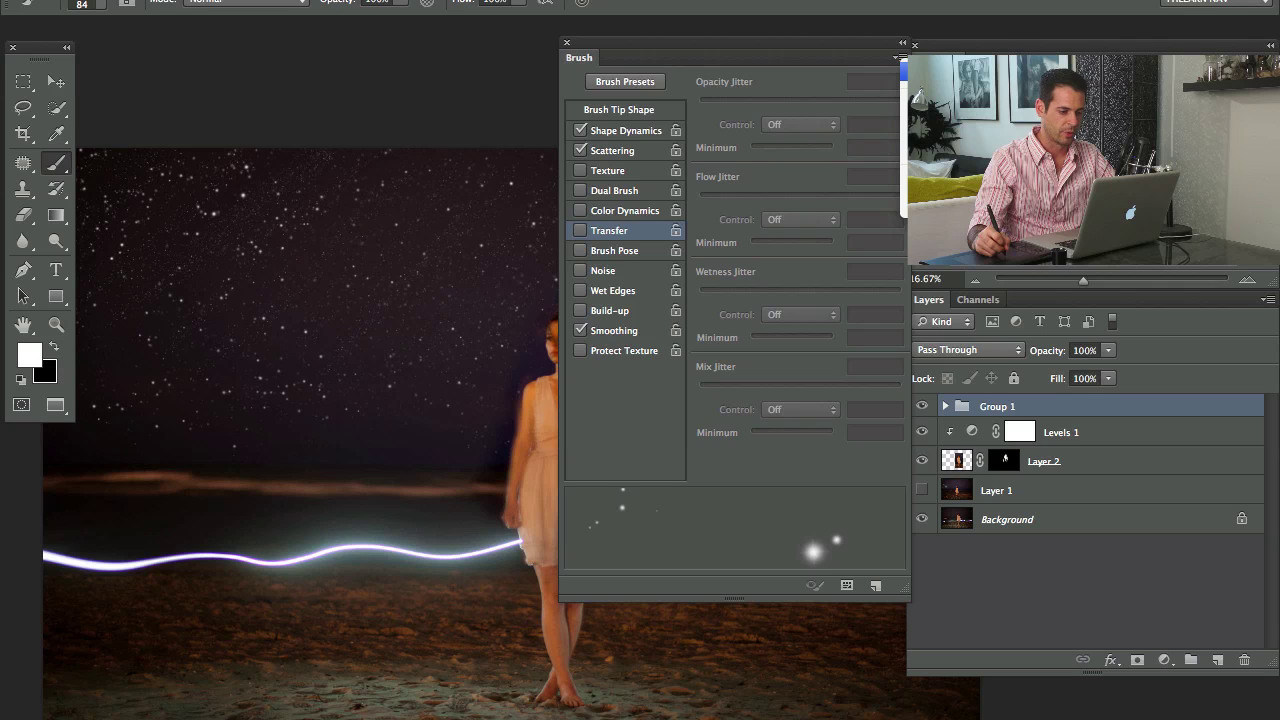
pyautogui.click(904, 71)
pyautogui.write('Sta')
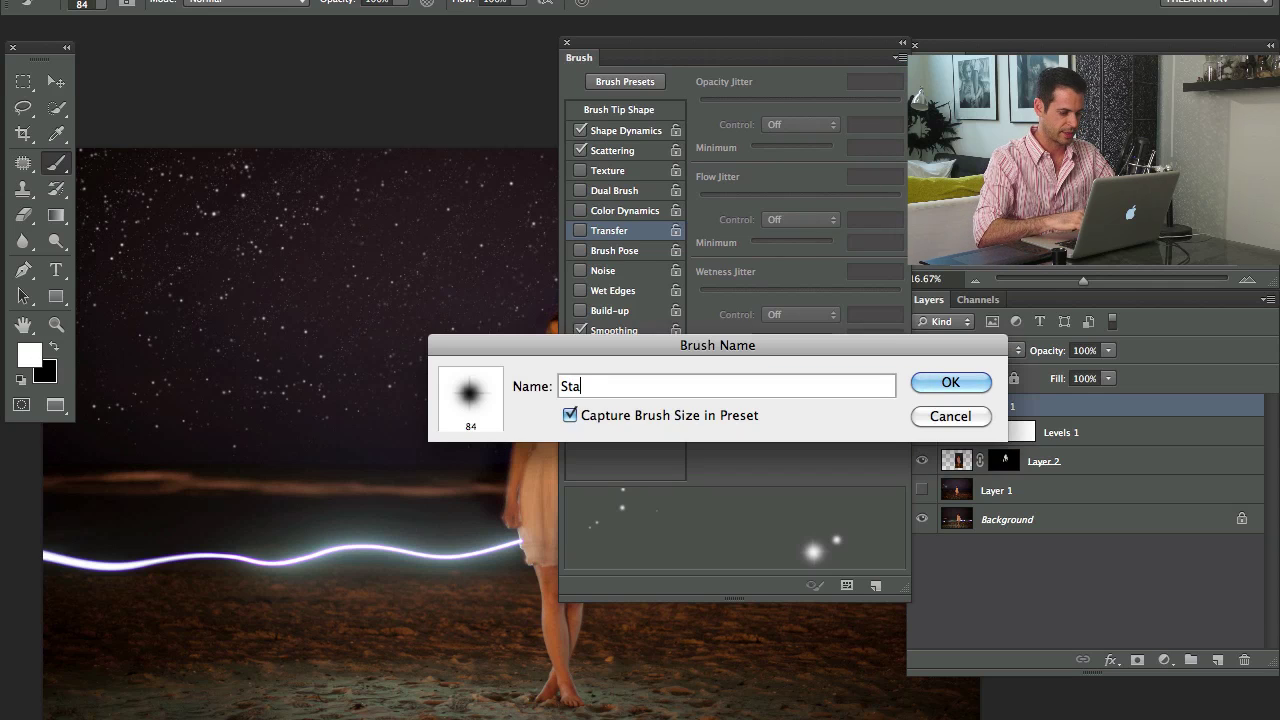
pyautogui.write('rs')
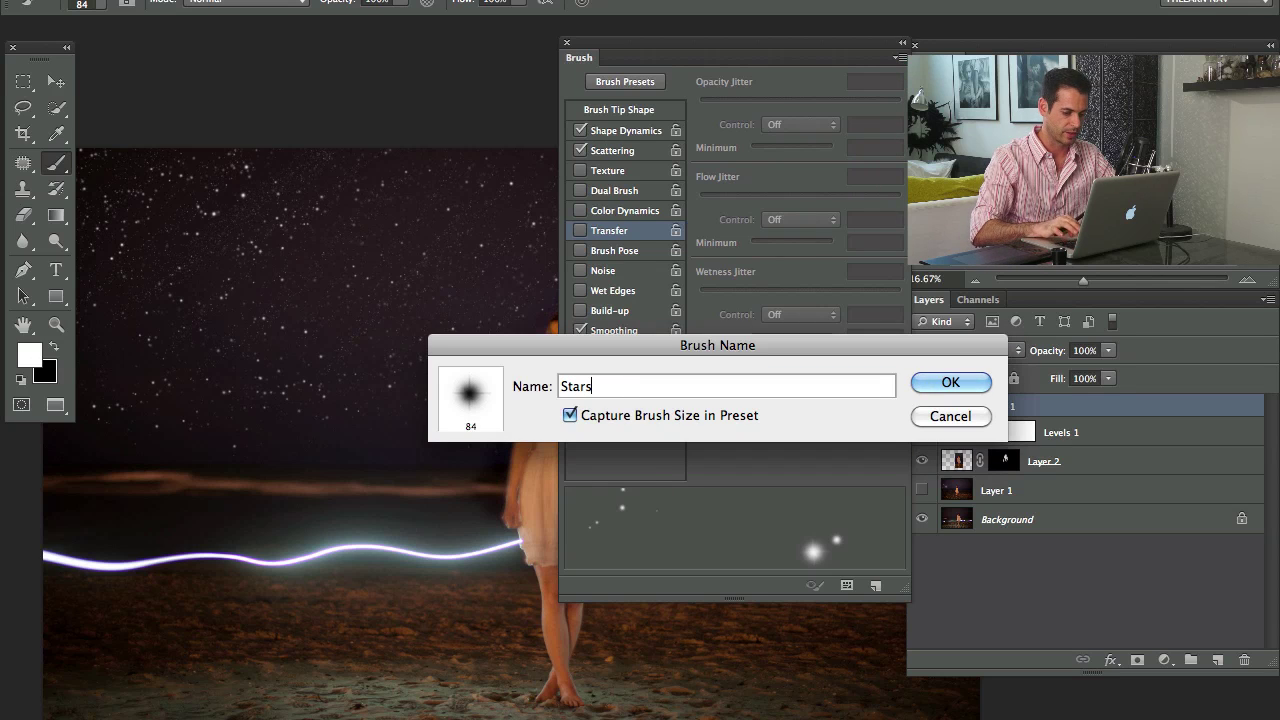
pyautogui.press('Return')
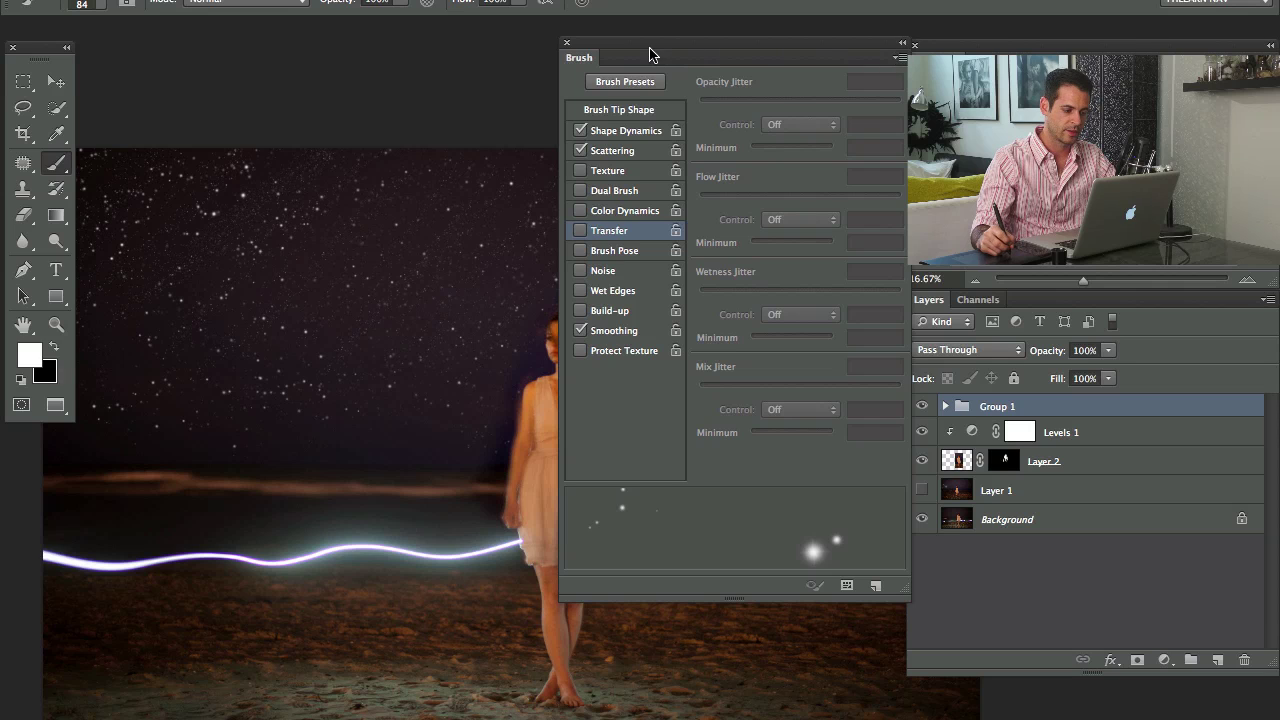
pyautogui.click(902, 43)
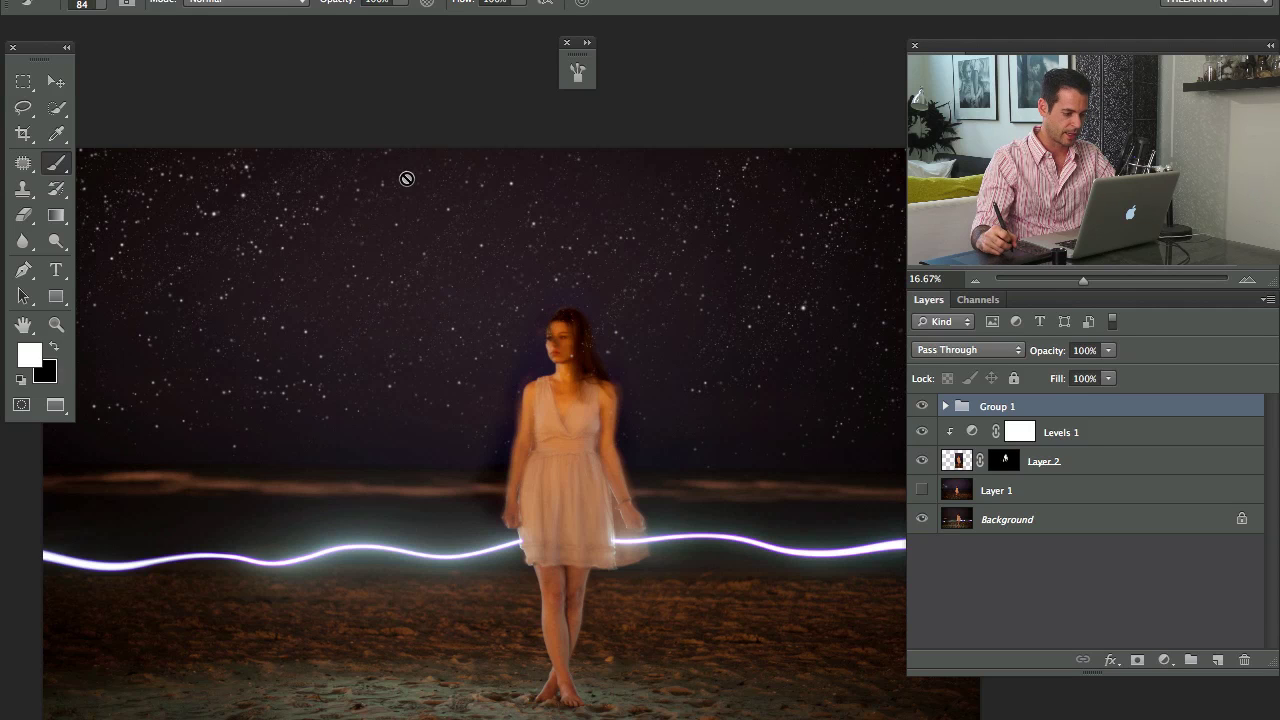
# Choose the 450 px soft round brush and add a white layer mask to Group 1, with black as the foreground colour
pyautogui.rightClick(416, 238)
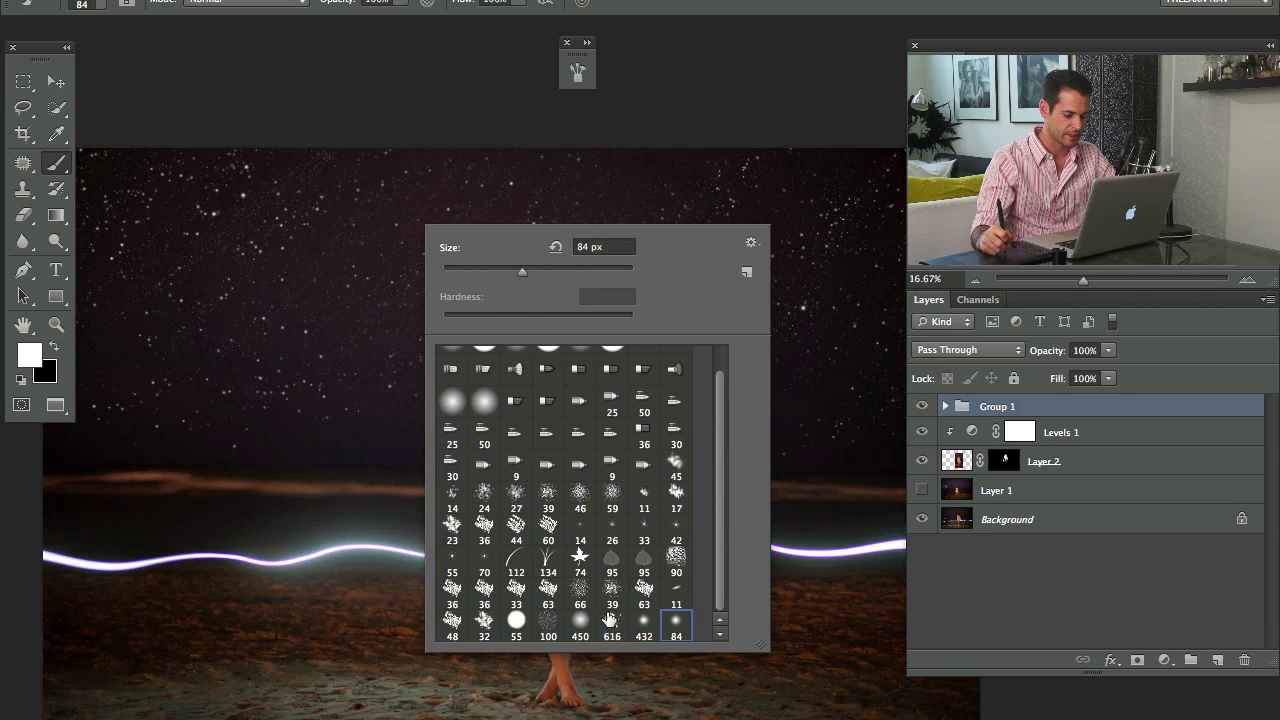
pyautogui.click(580, 625)
pyautogui.press('Return')
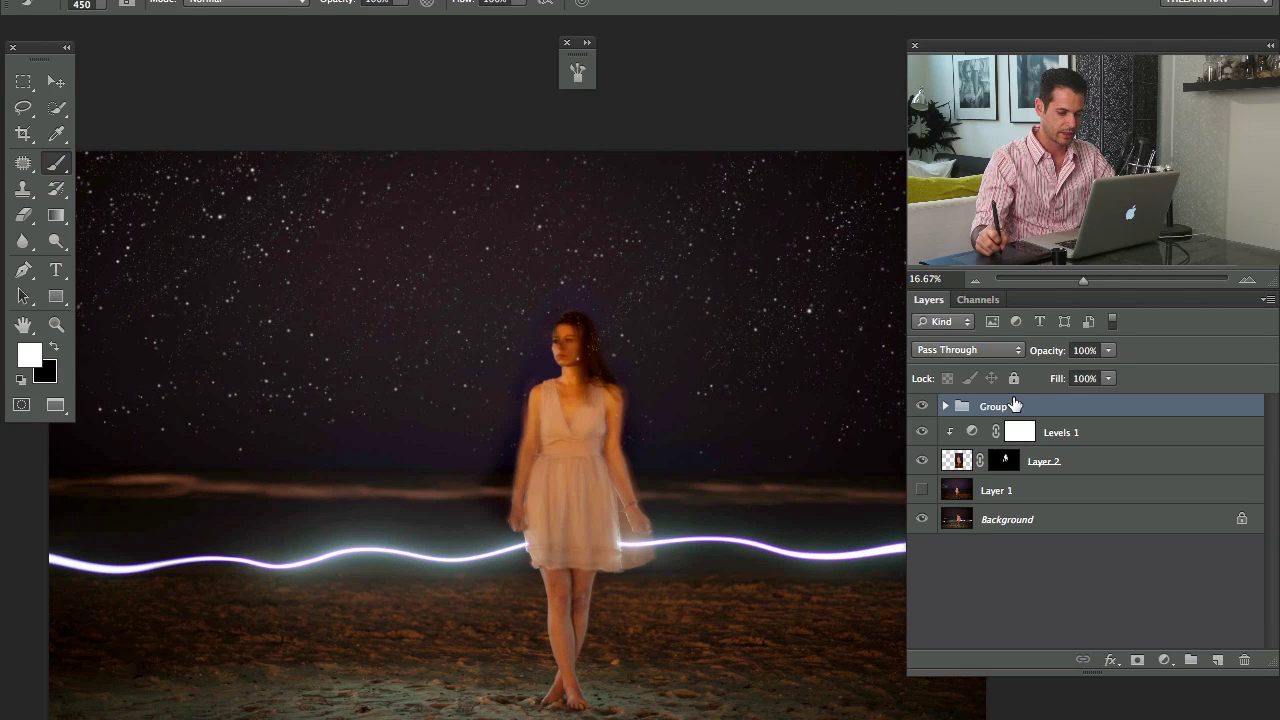
pyautogui.press('super+shift+m')
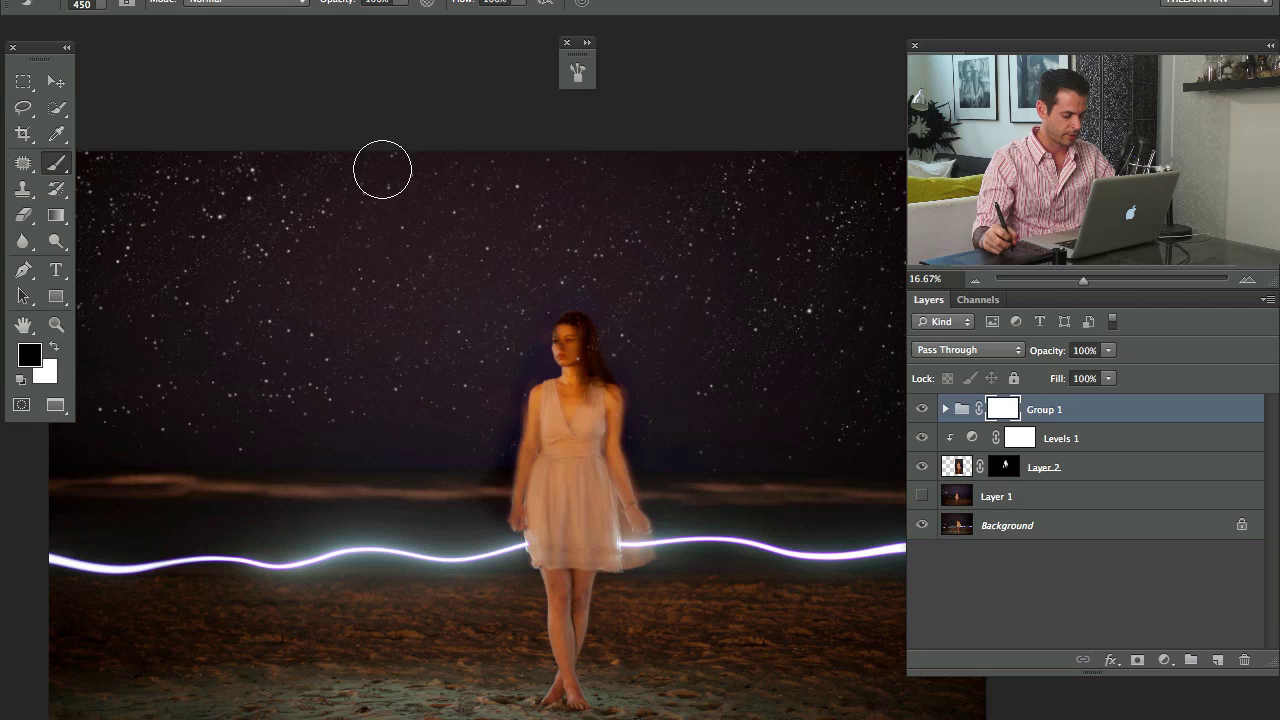
# Fade the stars around the woman and toward the horizon by painting black on Group 1's mask with a 1242 px soft brush
pyautogui.moveTo(341, 408)
pyautogui.mouseDown()
pyautogui.moveTo(407, 420)
pyautogui.moveTo(384, 420)
pyautogui.mouseUp()
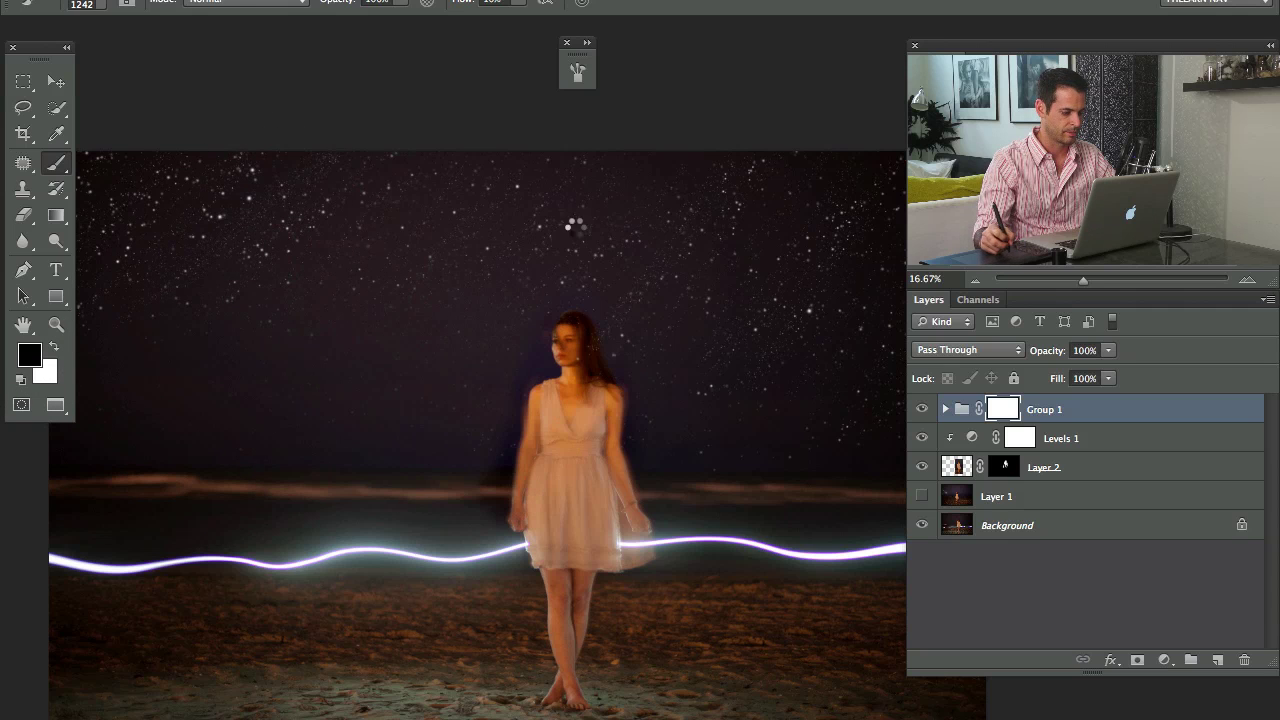
pyautogui.moveTo(575, 405); pyautogui.dragTo(350, 349)
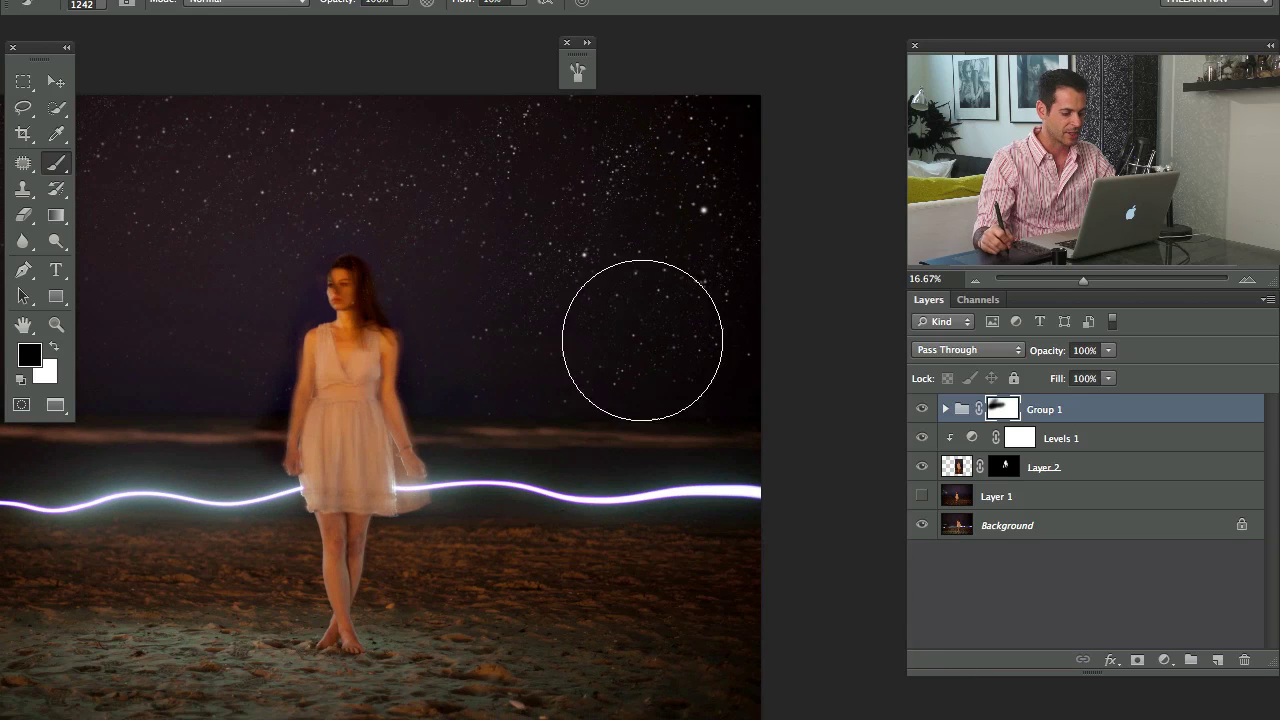
pyautogui.moveTo(730, 197)
pyautogui.mouseDown()
pyautogui.moveTo(701, 336)
pyautogui.moveTo(788, 353)
pyautogui.moveTo(655, 354)
pyautogui.mouseUp()
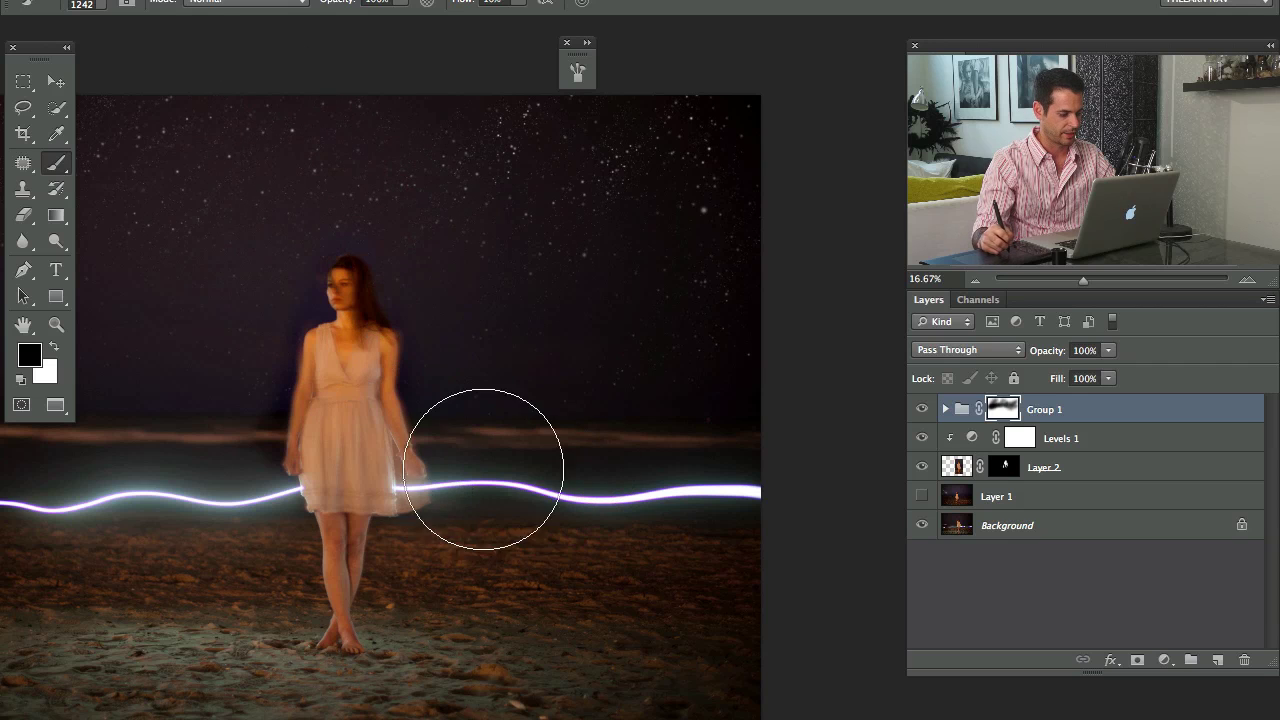
pyautogui.moveTo(214, 462); pyautogui.dragTo(499, 482)
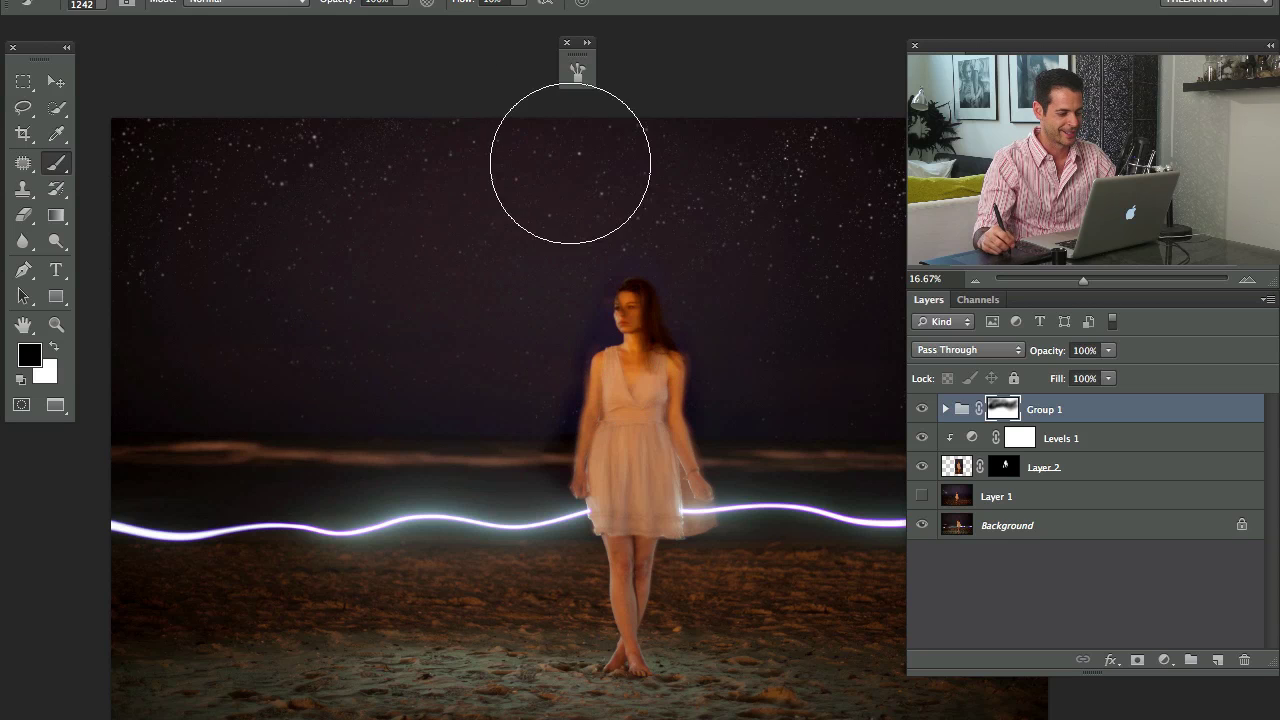
pyautogui.moveTo(781, 373); pyautogui.dragTo(709, 363)
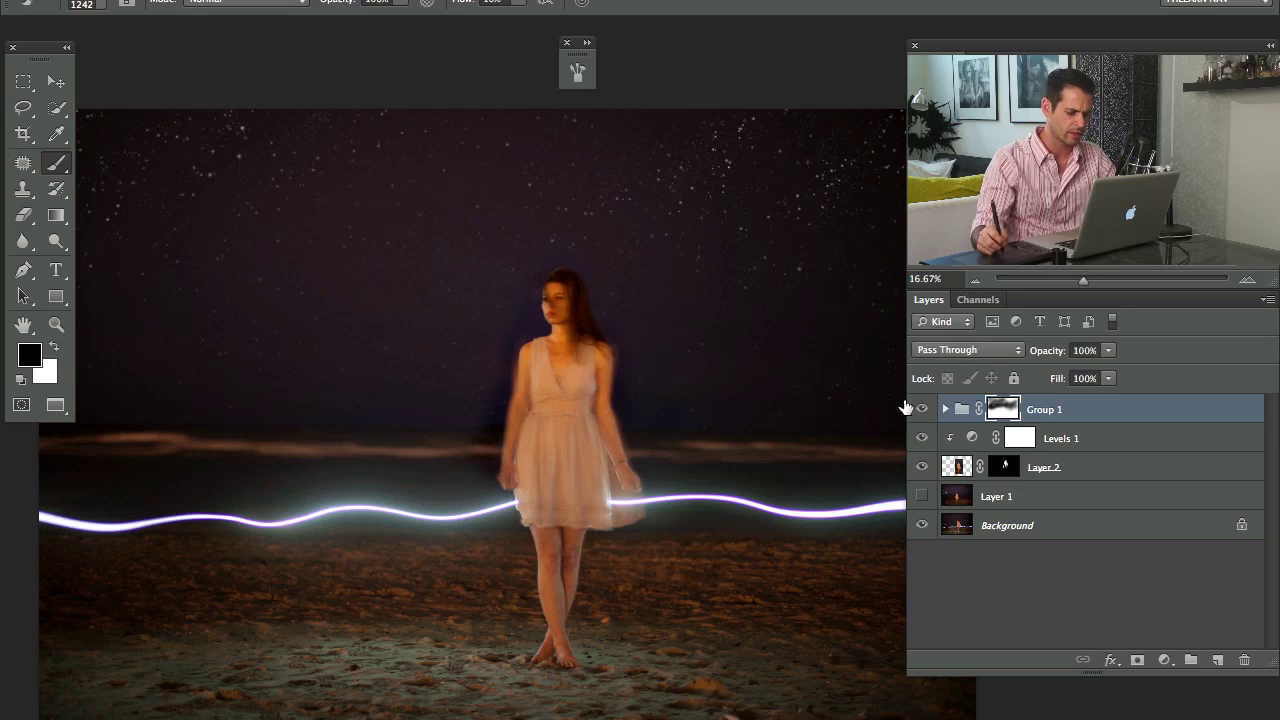
# Examine the faded stars closely around the woman and across the sky, with the mask brush reduced to 180 px
pyautogui.press('super+plus')
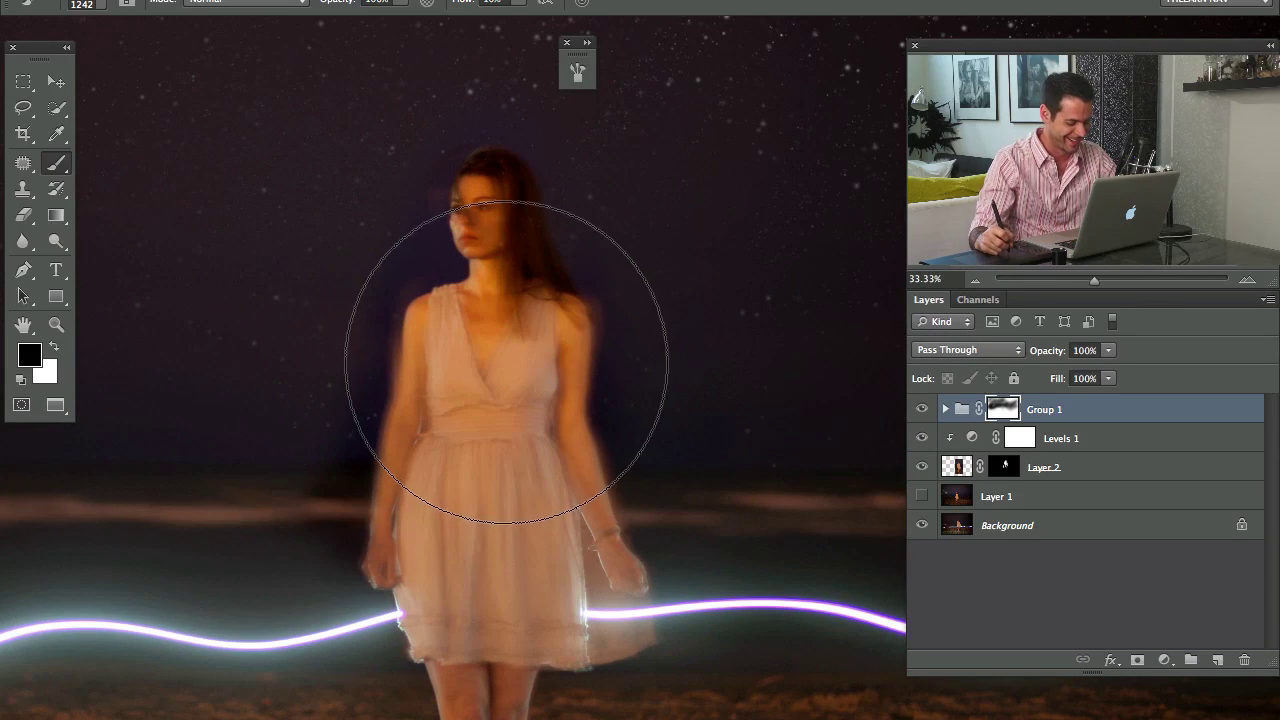
pyautogui.moveTo(512, 277); pyautogui.dragTo(311, 274)
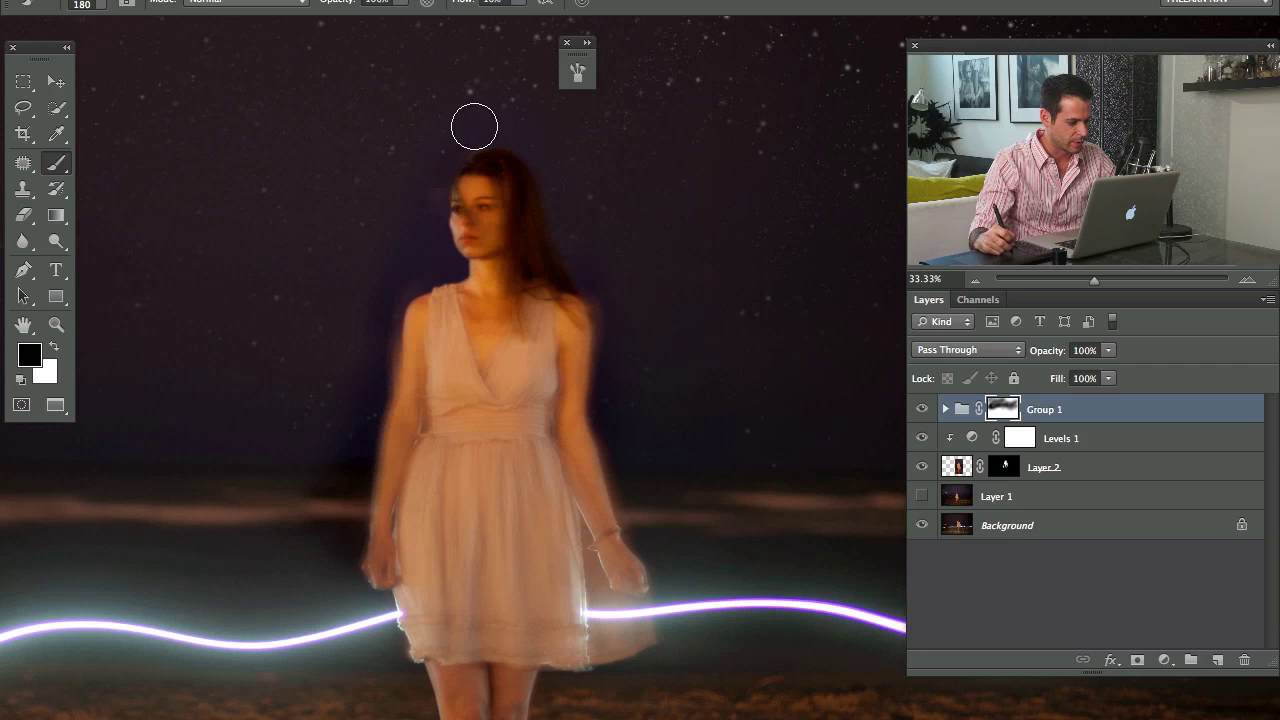
pyautogui.moveTo(567, 372); pyautogui.dragTo(294, 520)
pyautogui.moveTo(543, 386); pyautogui.dragTo(342, 413)
pyautogui.moveTo(426, 389); pyautogui.dragTo(626, 419)
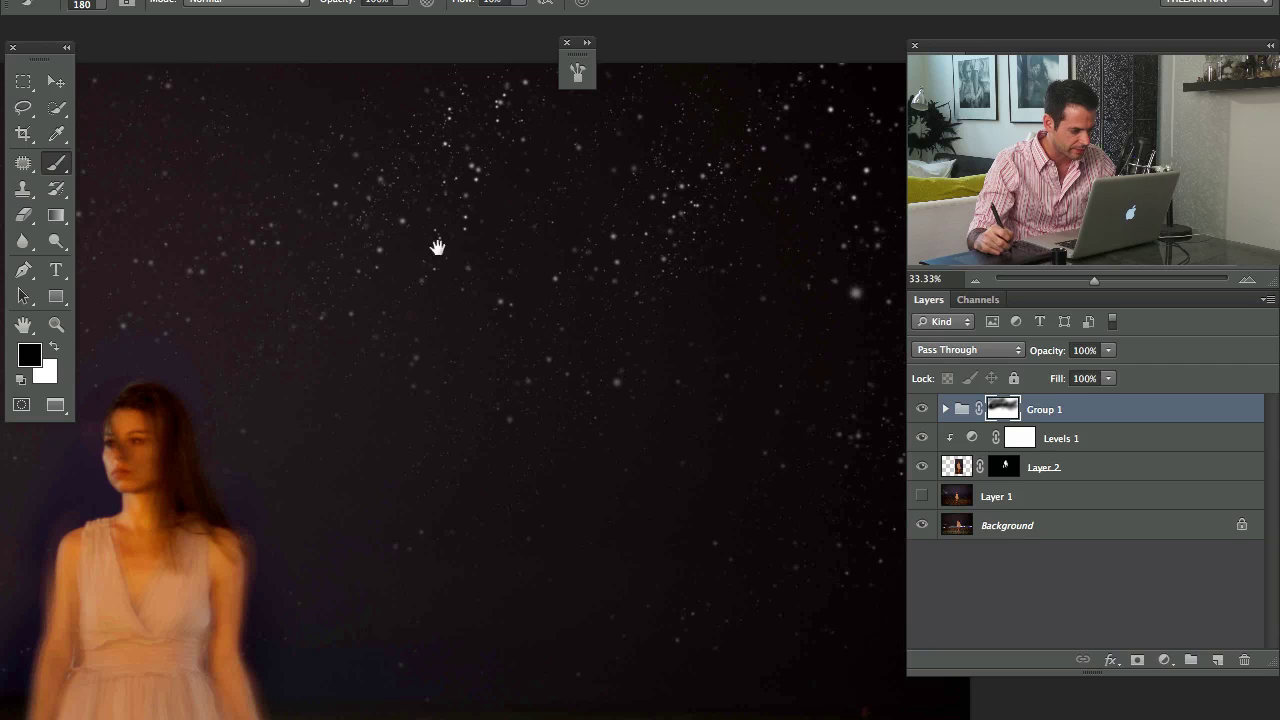
pyautogui.moveTo(431, 386)
pyautogui.mouseDown()
pyautogui.moveTo(560, 394)
pyautogui.moveTo(680, 378)
pyautogui.mouseUp()
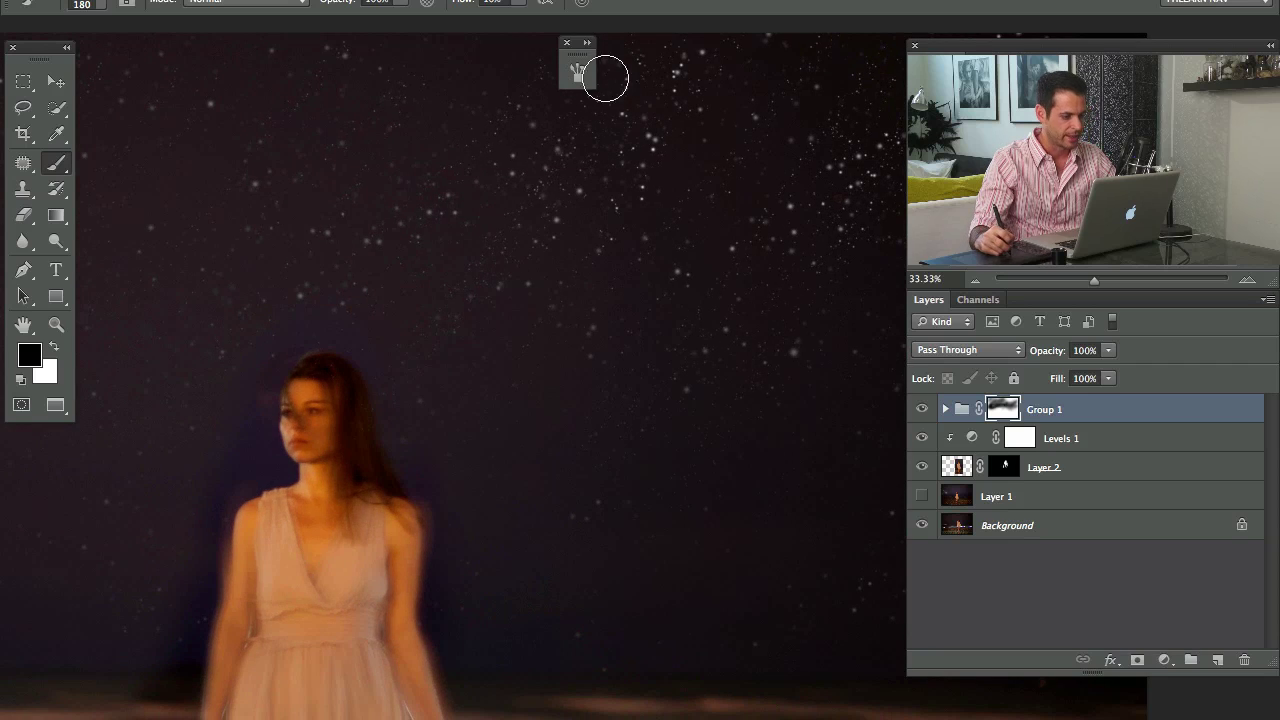
pyautogui.press('super+minus')
pyautogui.press('super+minus')
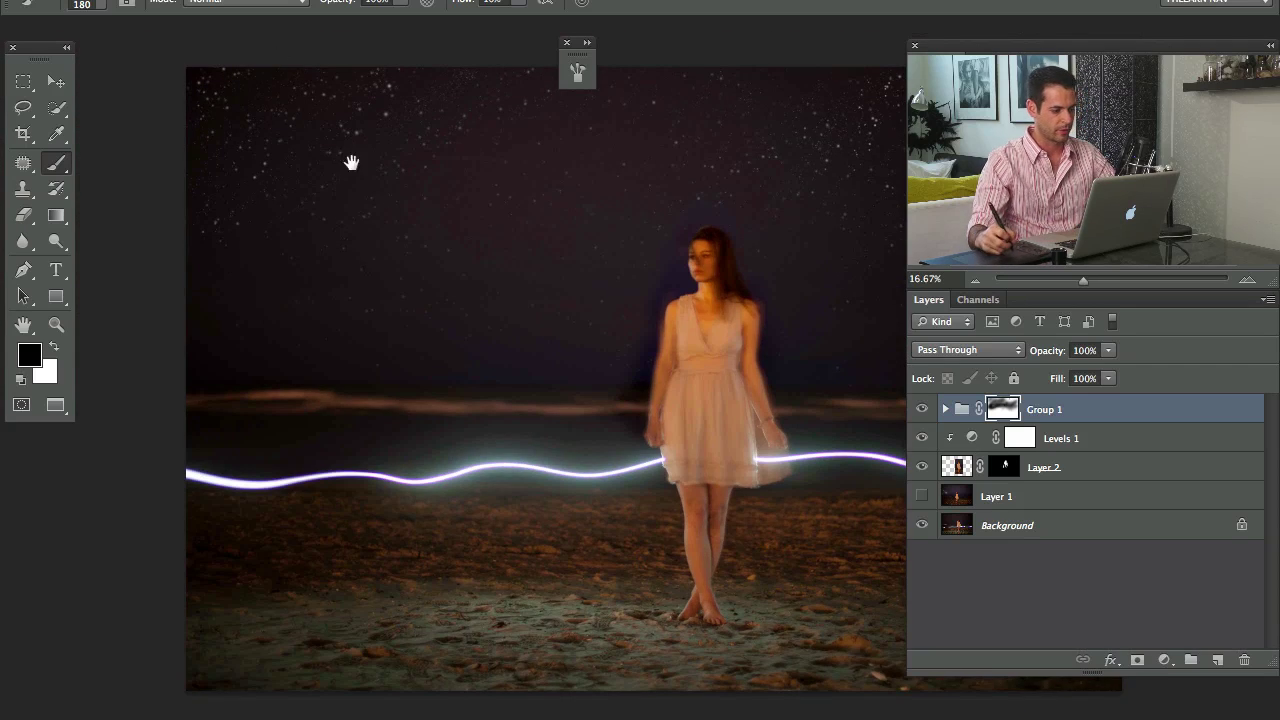
pyautogui.moveTo(502, 352); pyautogui.dragTo(328, 356)
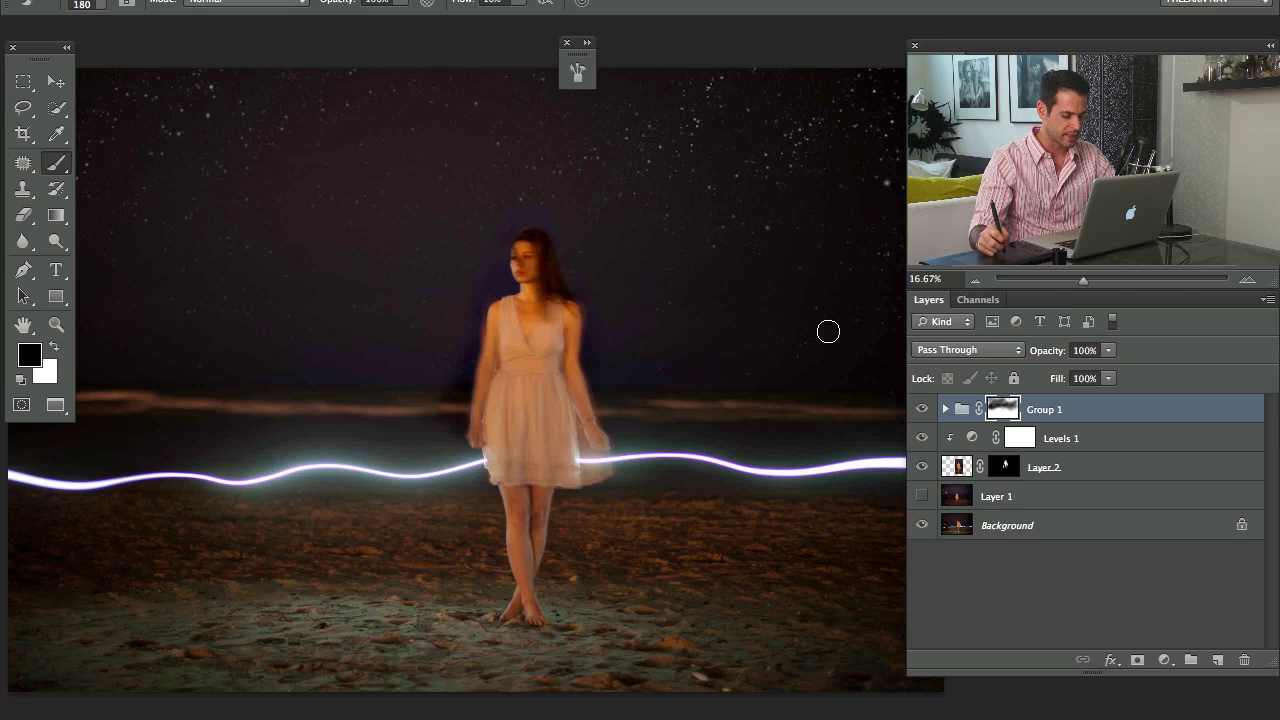
# Switch to the smoke photo _MG_8857.jpg, cover the stray objects at its left edge with black on a new layer, and merge it down
pyautogui.hotkey('ctrl', 'Down')
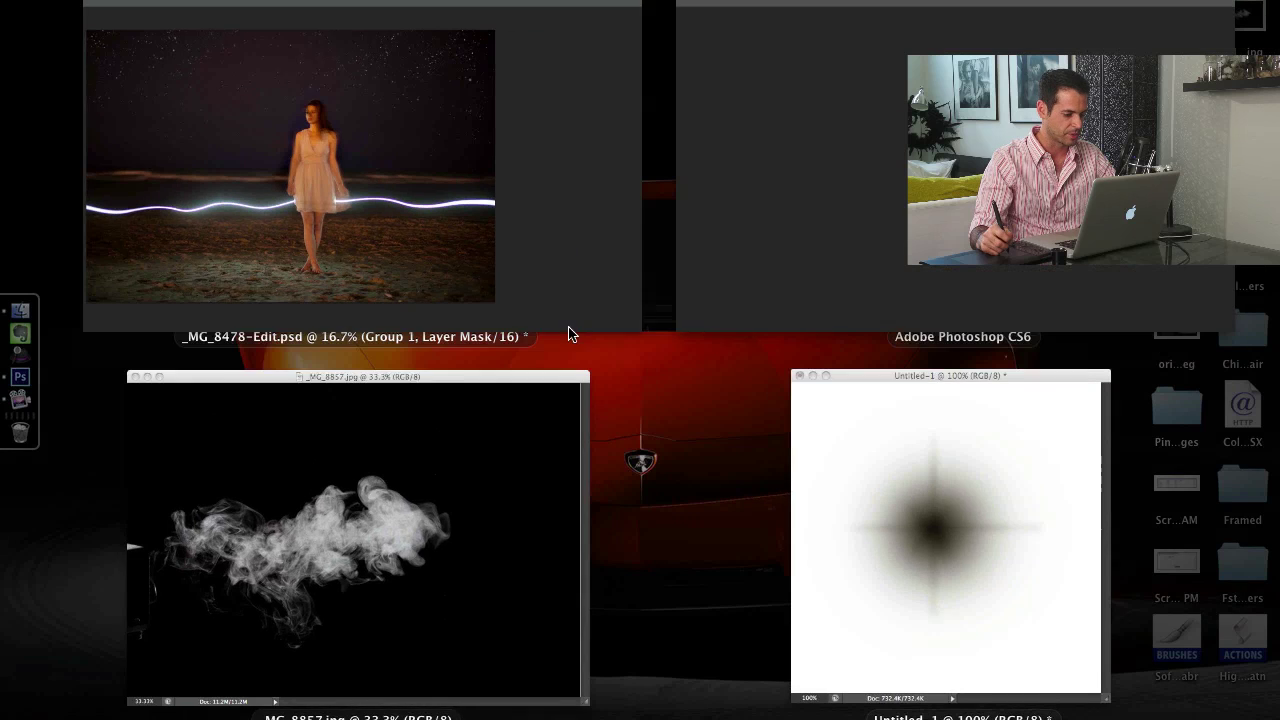
pyautogui.click(543, 390)
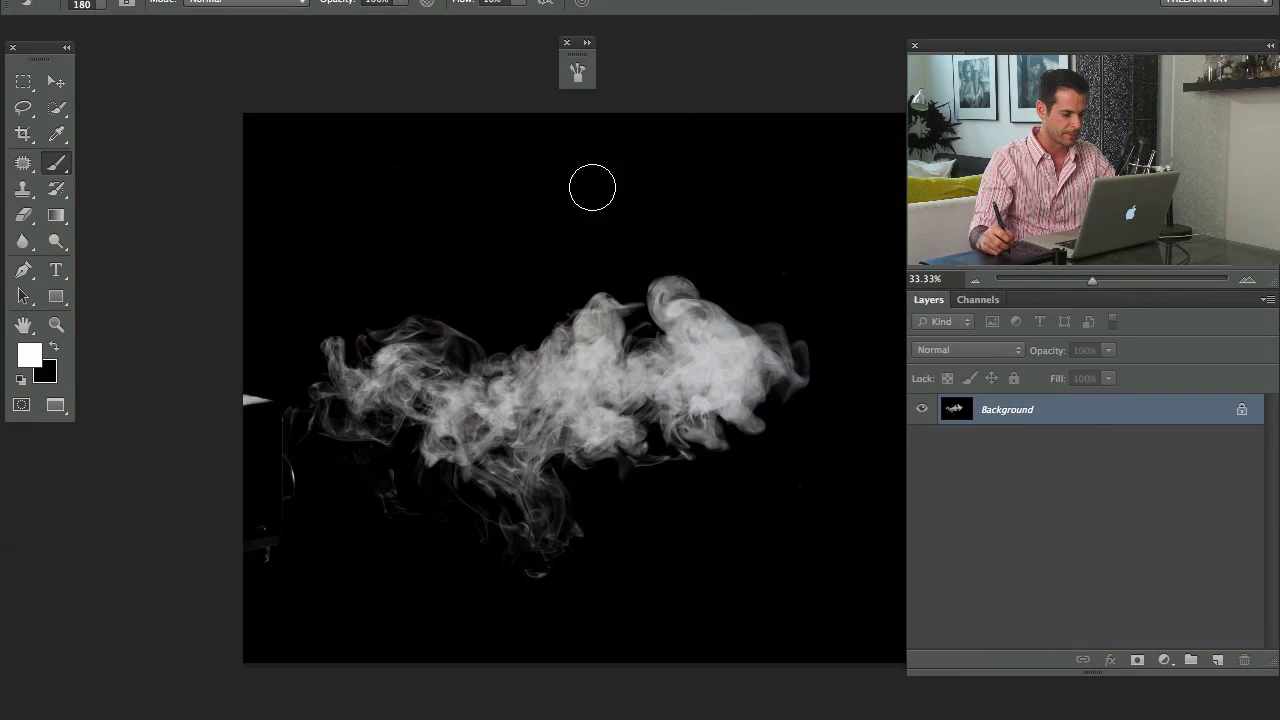
pyautogui.moveTo(665, 420); pyautogui.dragTo(563, 383)
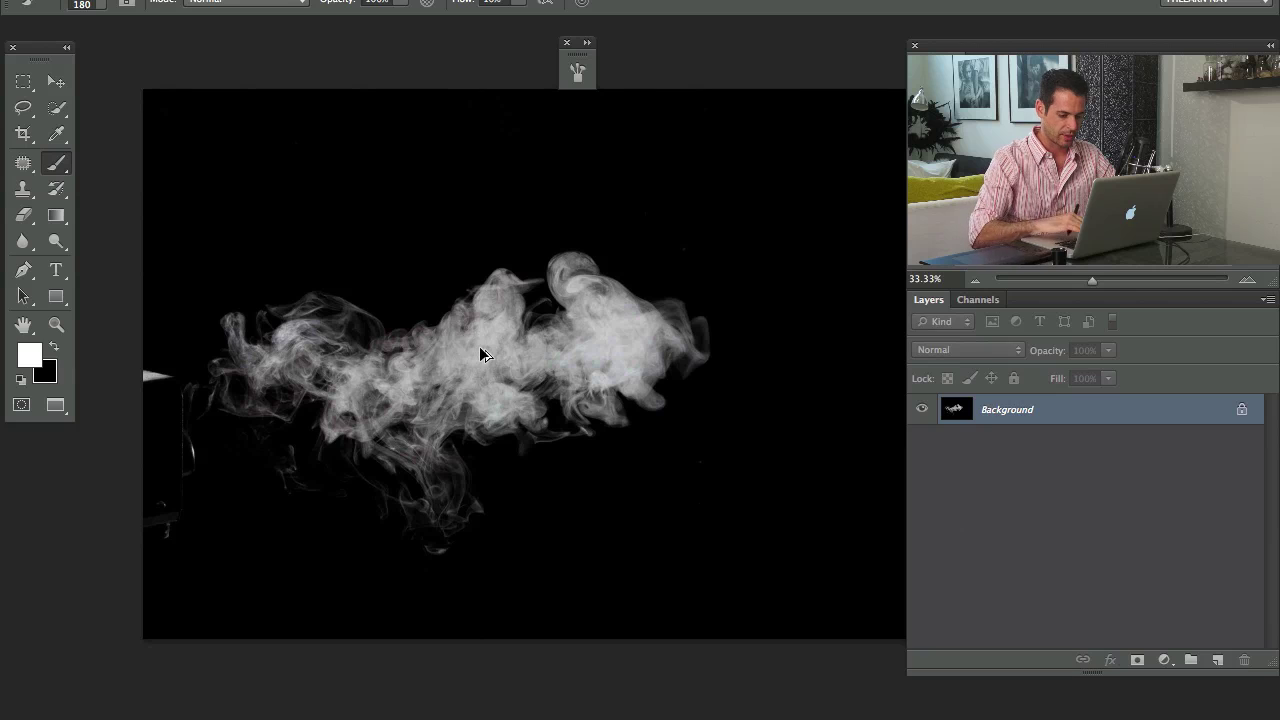
pyautogui.hotkey('ctrl', 'alt', 'shift', 'n')
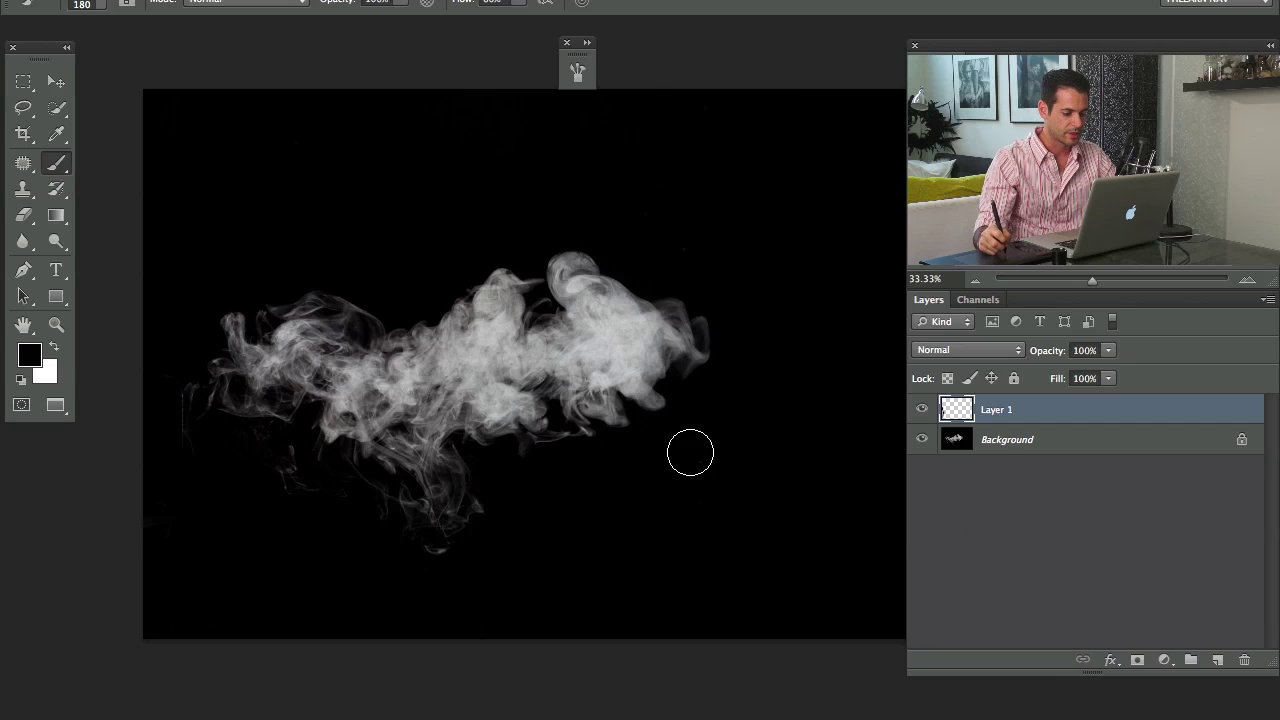
pyautogui.moveTo(700, 463)
pyautogui.mouseDown()
pyautogui.moveTo(726, 451)
pyautogui.moveTo(688, 470)
pyautogui.mouseUp()
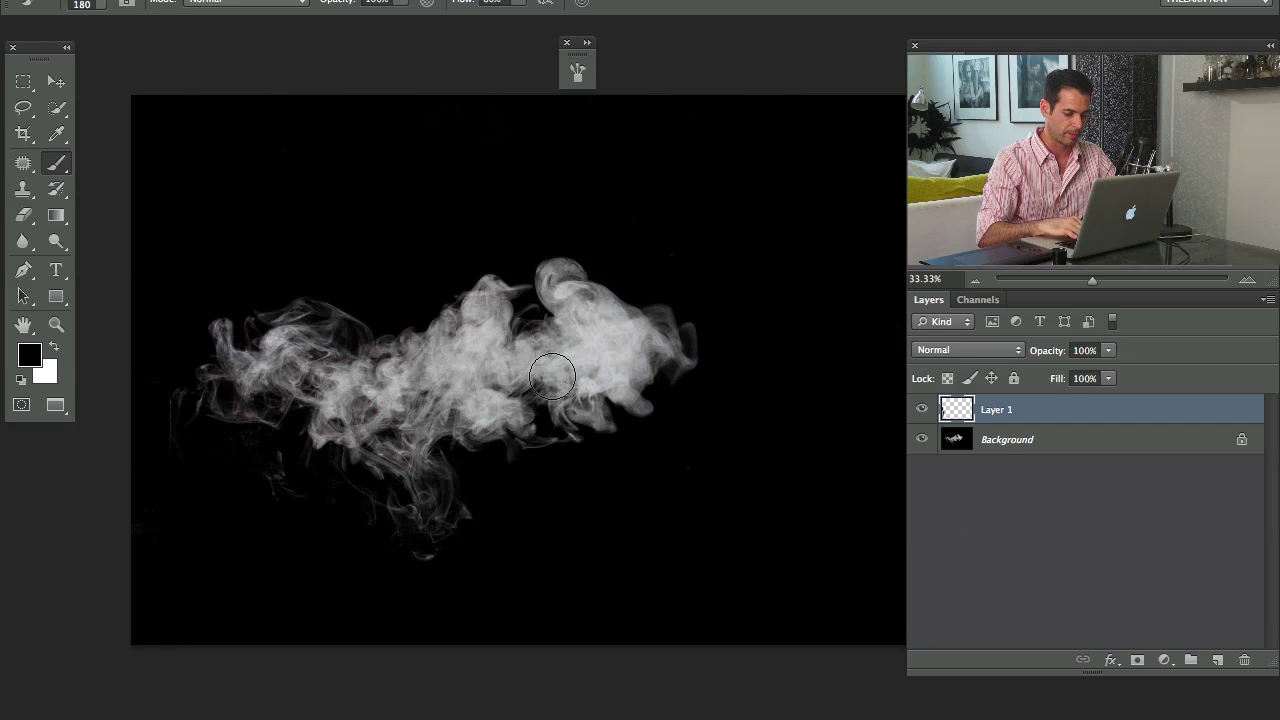
pyautogui.hotkey('ctrl', 'e')
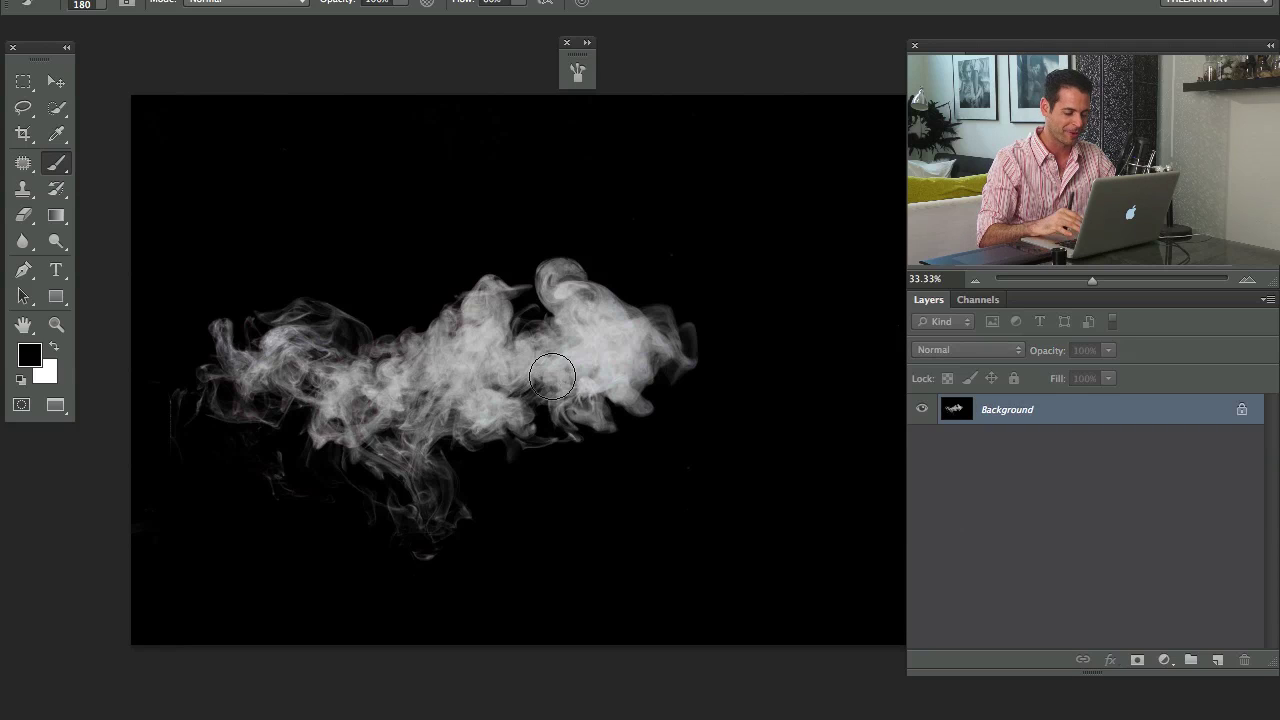
# Invert the smoke image to dark smoke on white and define it as a brush preset named fog
pyautogui.hotkey('ctrl', 'i')
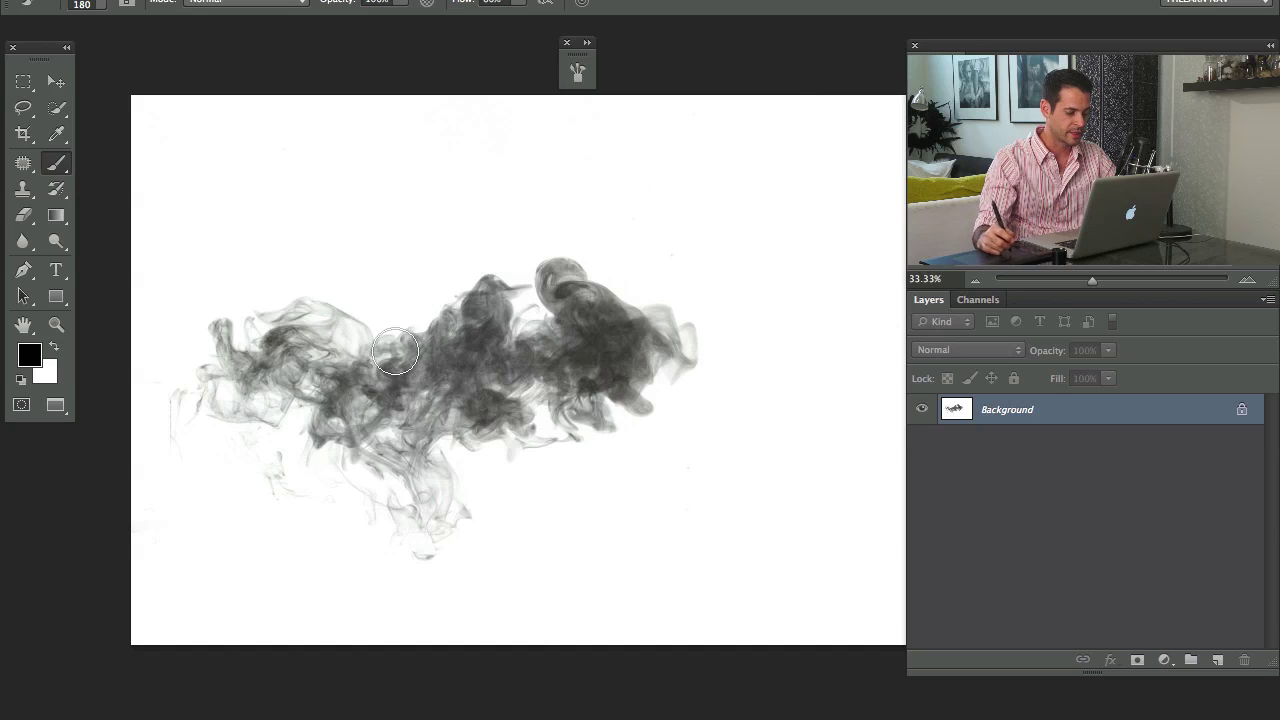
pyautogui.click(200, 0)
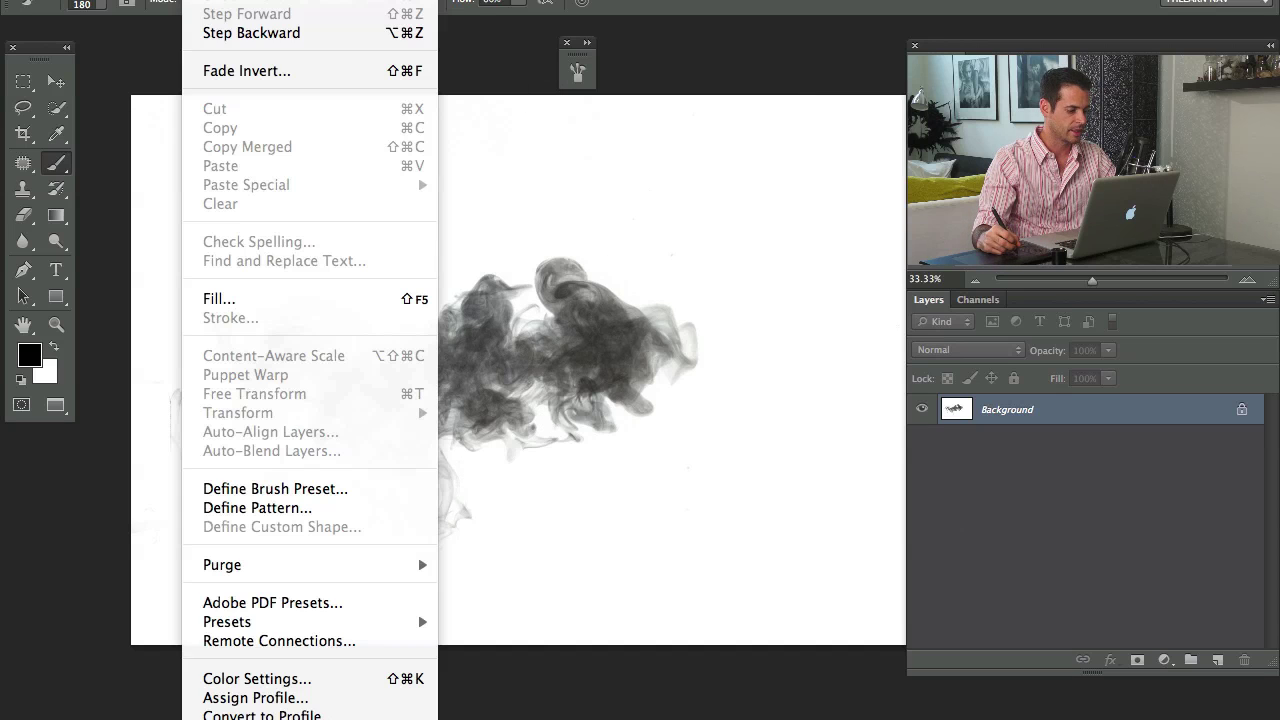
pyautogui.click(270, 484)
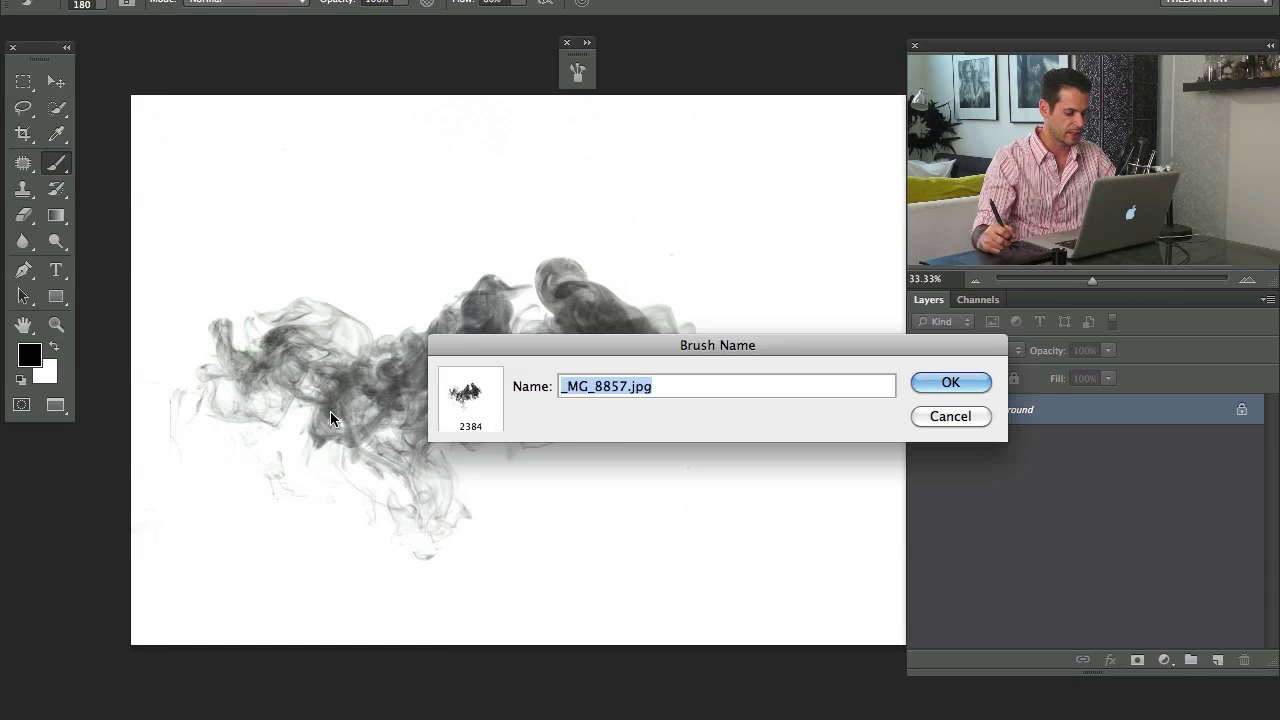
pyautogui.write('fog')
pyautogui.press('Return')
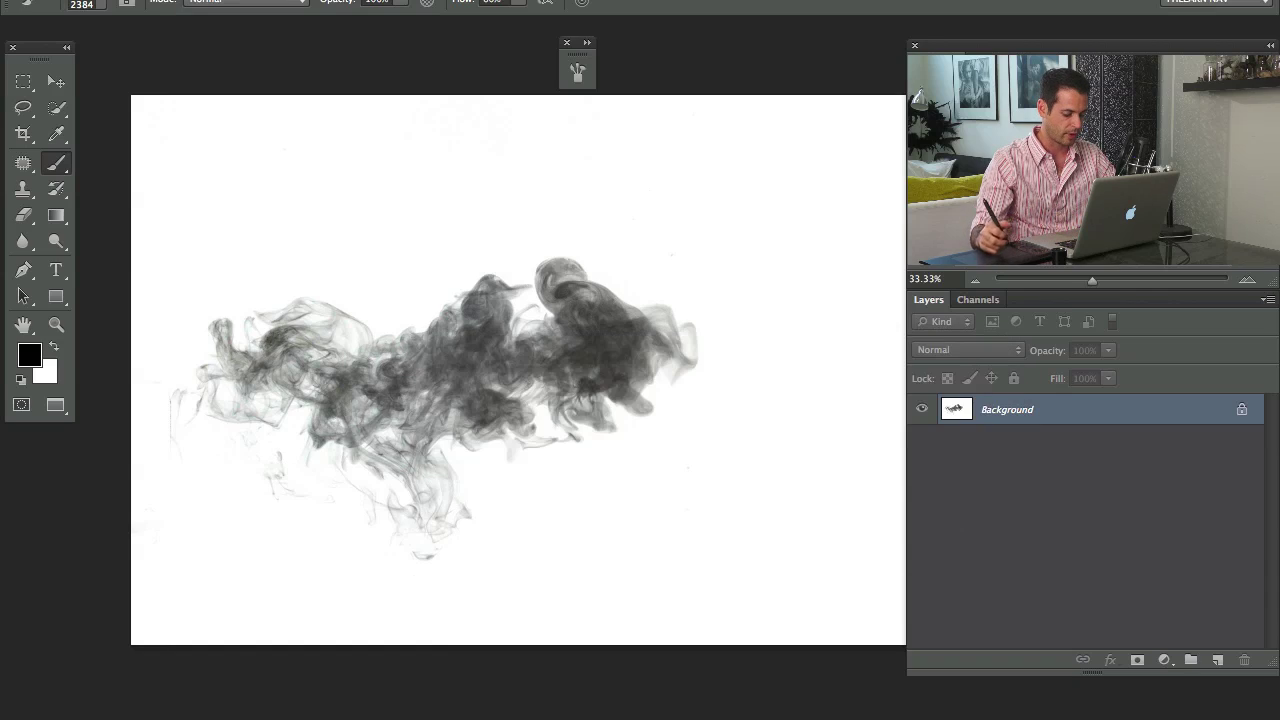
# Return to the _MG_8478-Edit.psd composite and add a new empty layer above Group 1
pyautogui.press('f')
pyautogui.press('f')
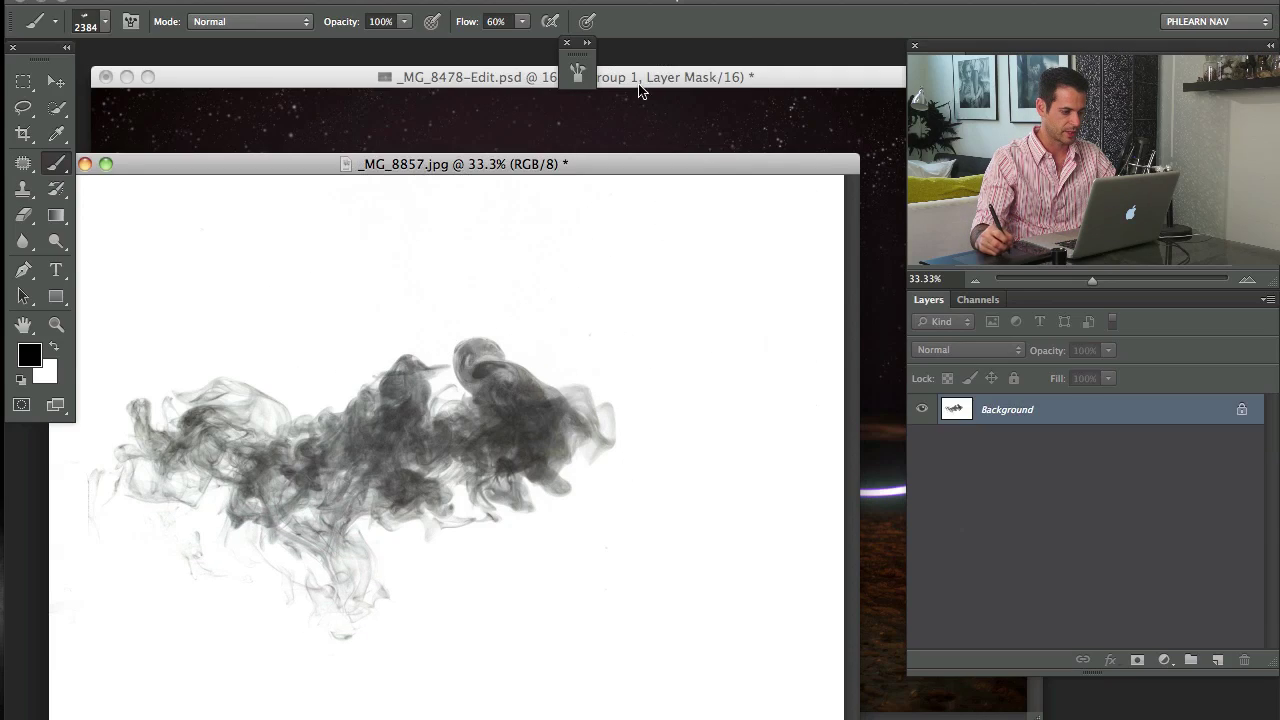
pyautogui.click(673, 80)
pyautogui.press('f')
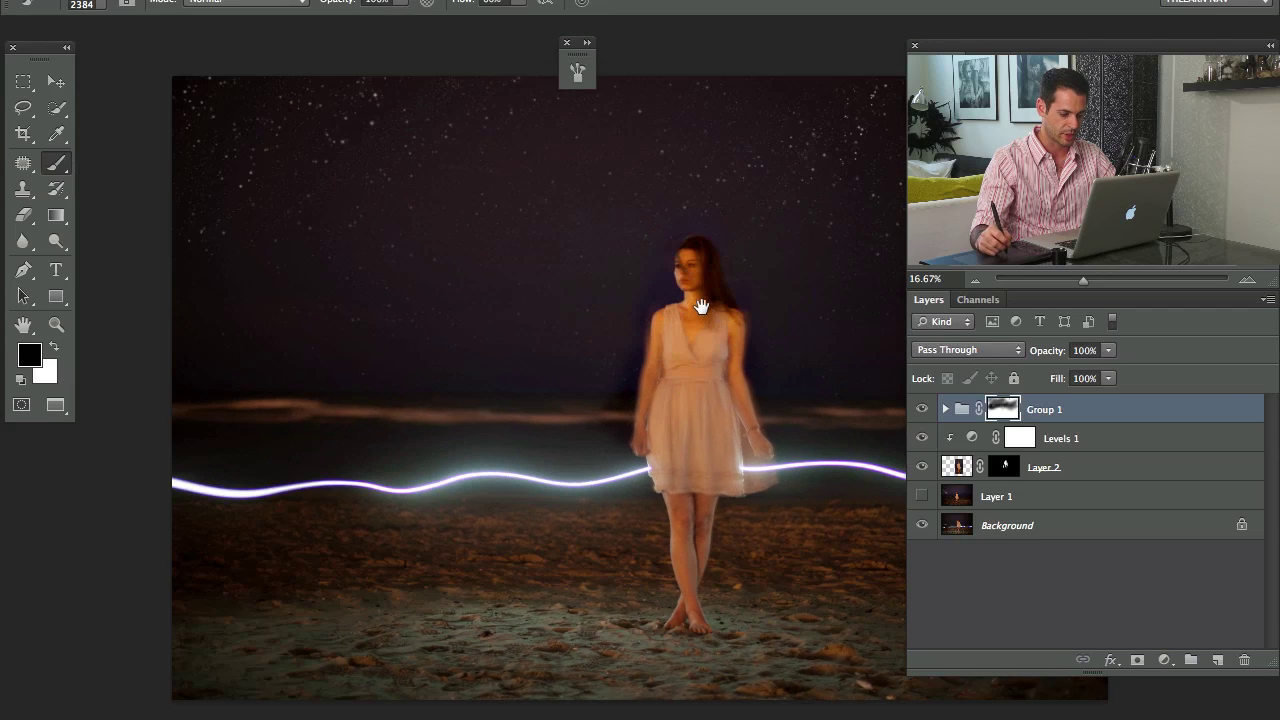
pyautogui.hotkey('ctrl', 'shift', 'alt', 'n')
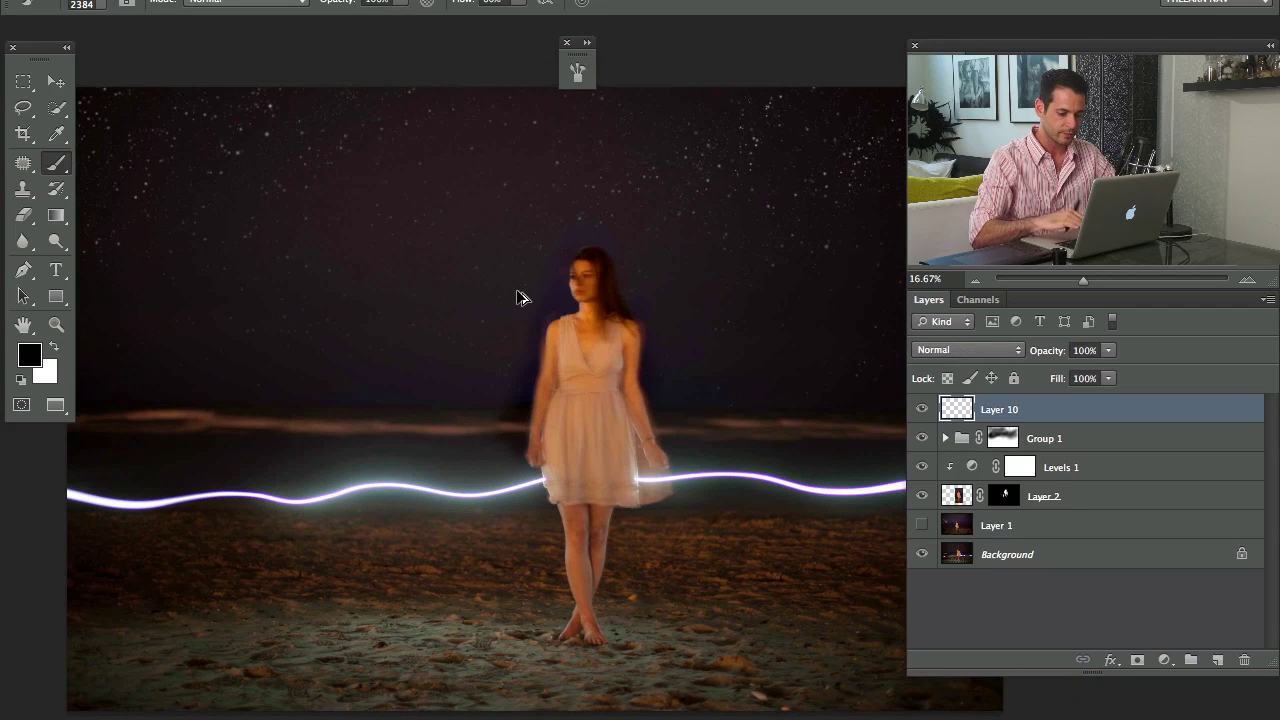
# Give the fog brush 100% size jitter and 70% angle jitter, and enable Transfer with pen pressure controlling the flow
pyautogui.click(576, 72)
pyautogui.click(664, 131)
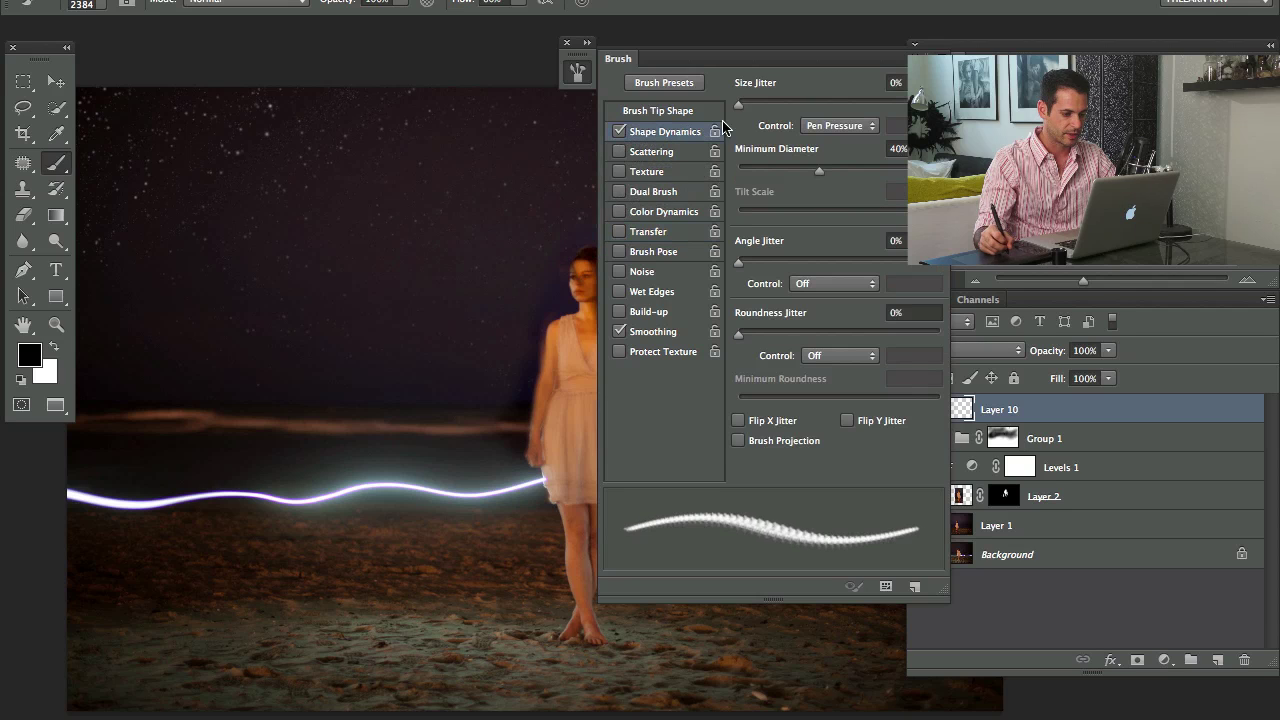
pyautogui.moveTo(798, 103); pyautogui.dragTo(940, 103)
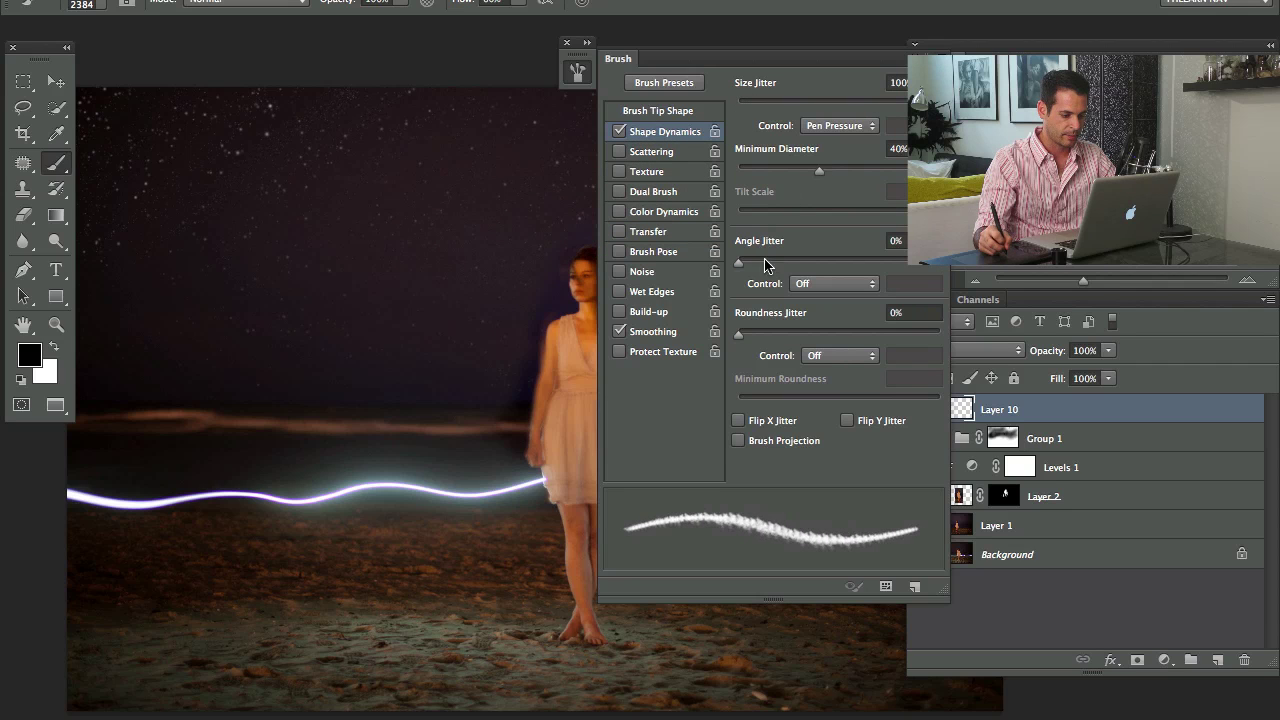
pyautogui.moveTo(742, 263); pyautogui.dragTo(880, 256)
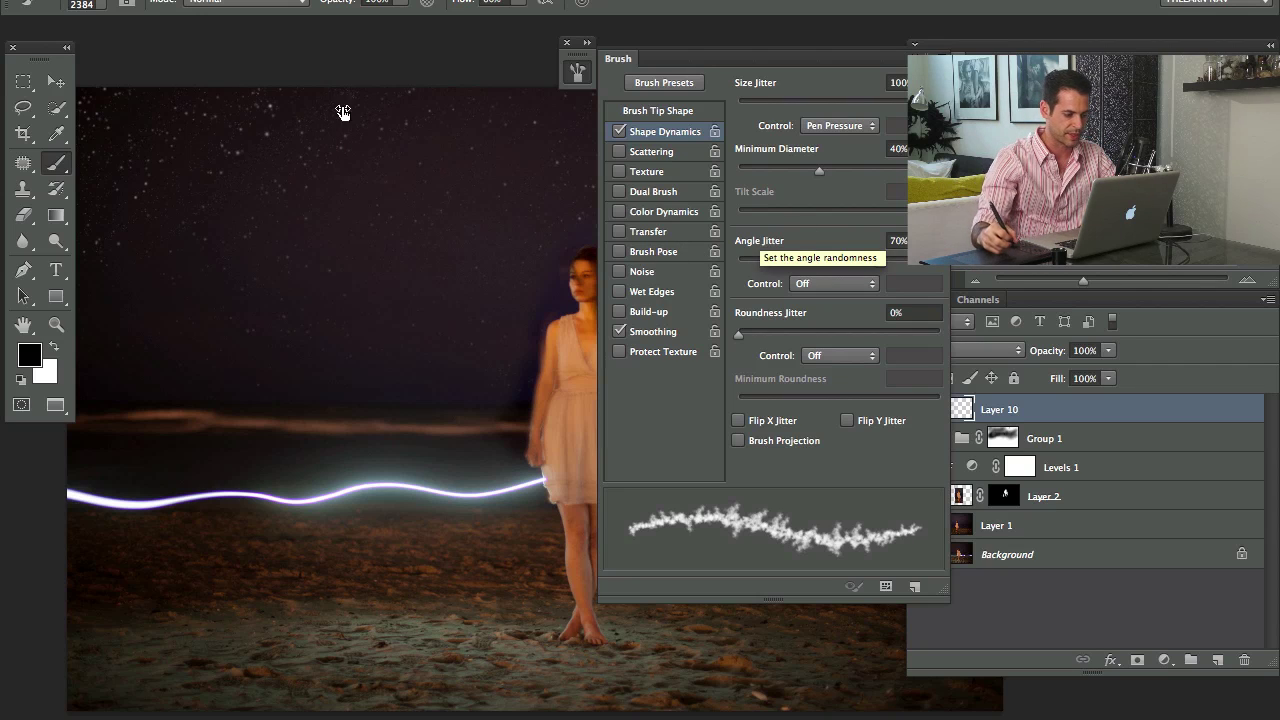
pyautogui.click(648, 231)
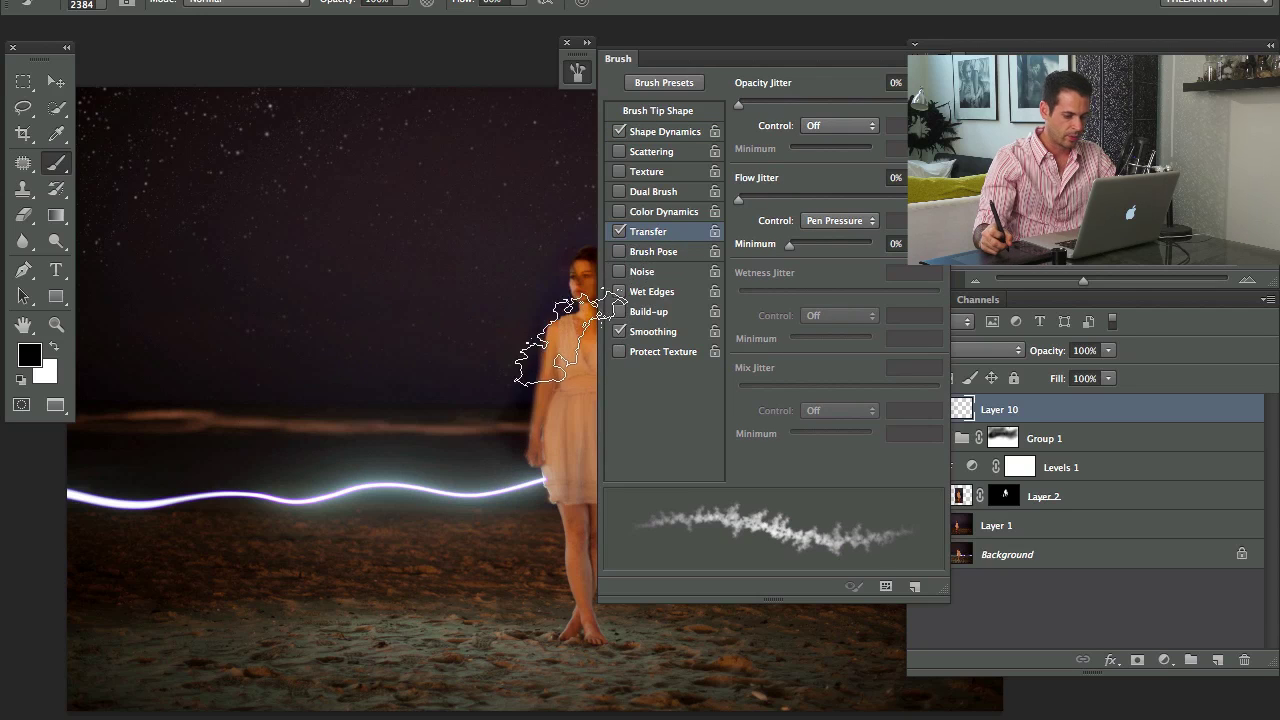
# Sample a grey-green from the sand and paint fog over the horizon left of the woman with the 2384 px brush
pyautogui.press('x')
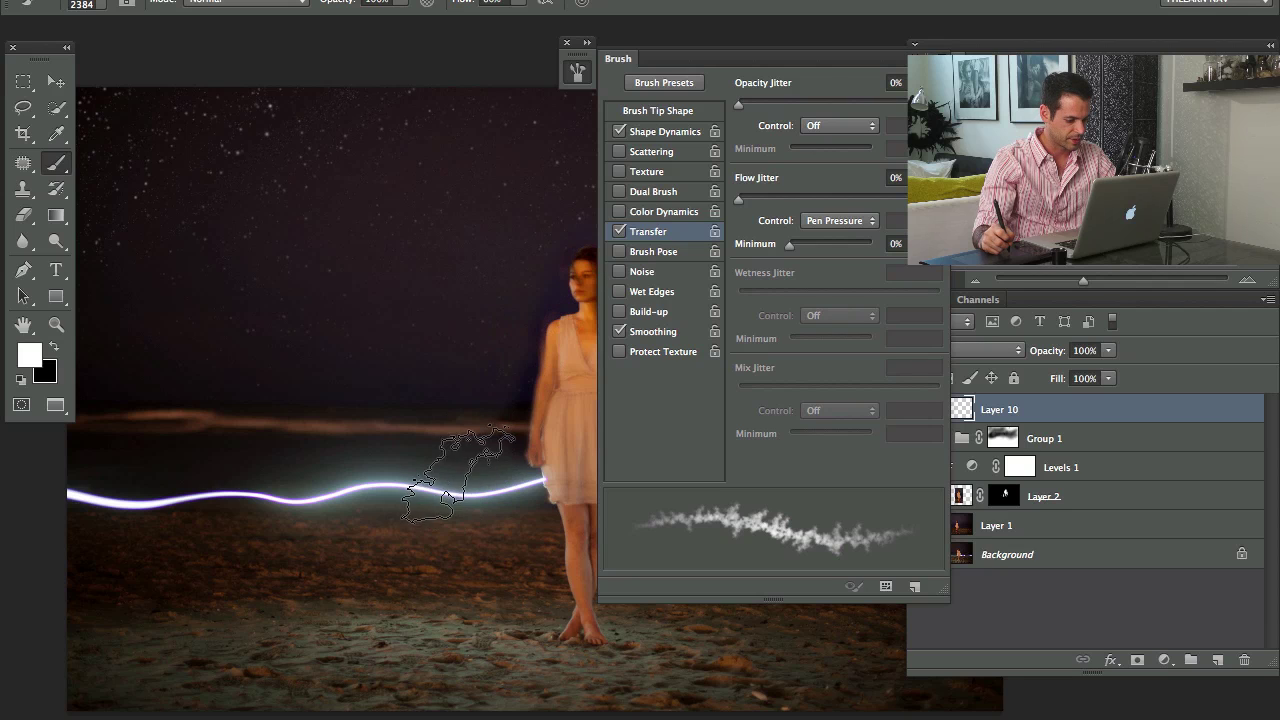
pyautogui.keyDown('alt'); pyautogui.click(449, 621); pyautogui.keyUp('alt')
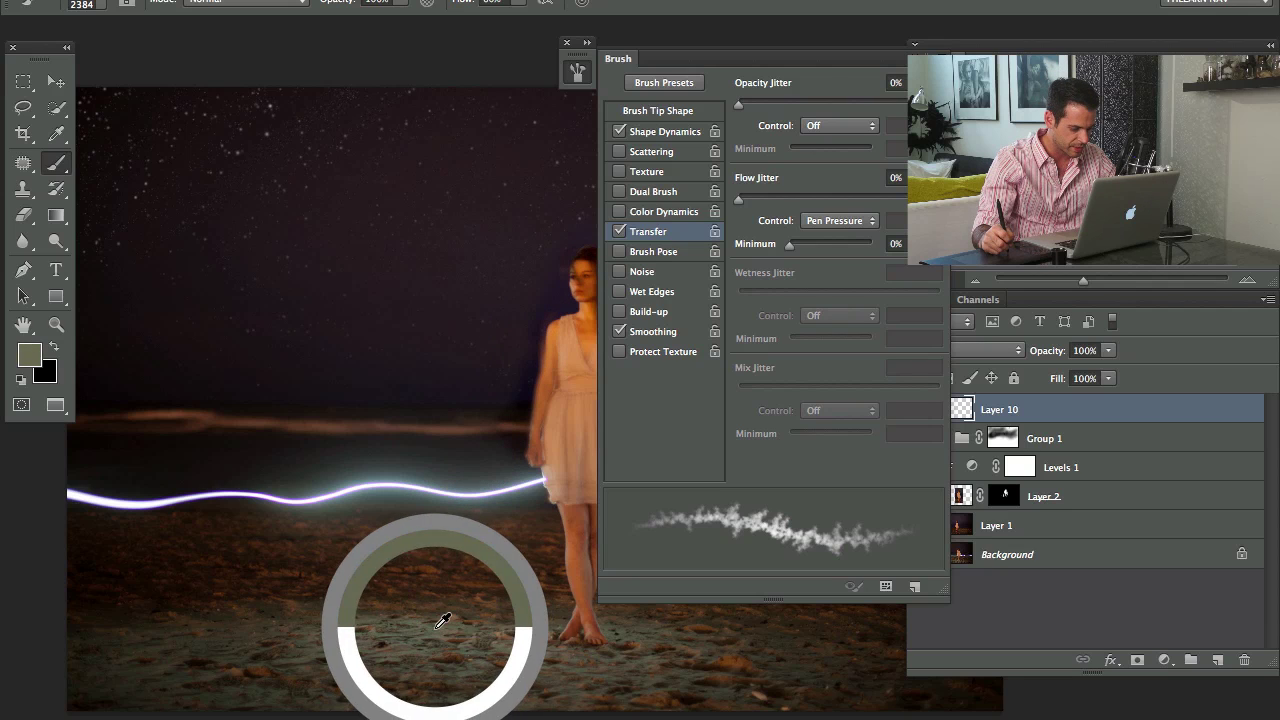
pyautogui.moveTo(448, 452)
pyautogui.mouseDown()
pyautogui.moveTo(479, 474)
pyautogui.moveTo(554, 408)
pyautogui.moveTo(433, 436)
pyautogui.moveTo(489, 459)
pyautogui.moveTo(459, 458)
pyautogui.moveTo(508, 418)
pyautogui.mouseUp()
pyautogui.moveTo(394, 456)
pyautogui.mouseDown()
pyautogui.moveTo(498, 418)
pyautogui.moveTo(536, 440)
pyautogui.mouseUp()
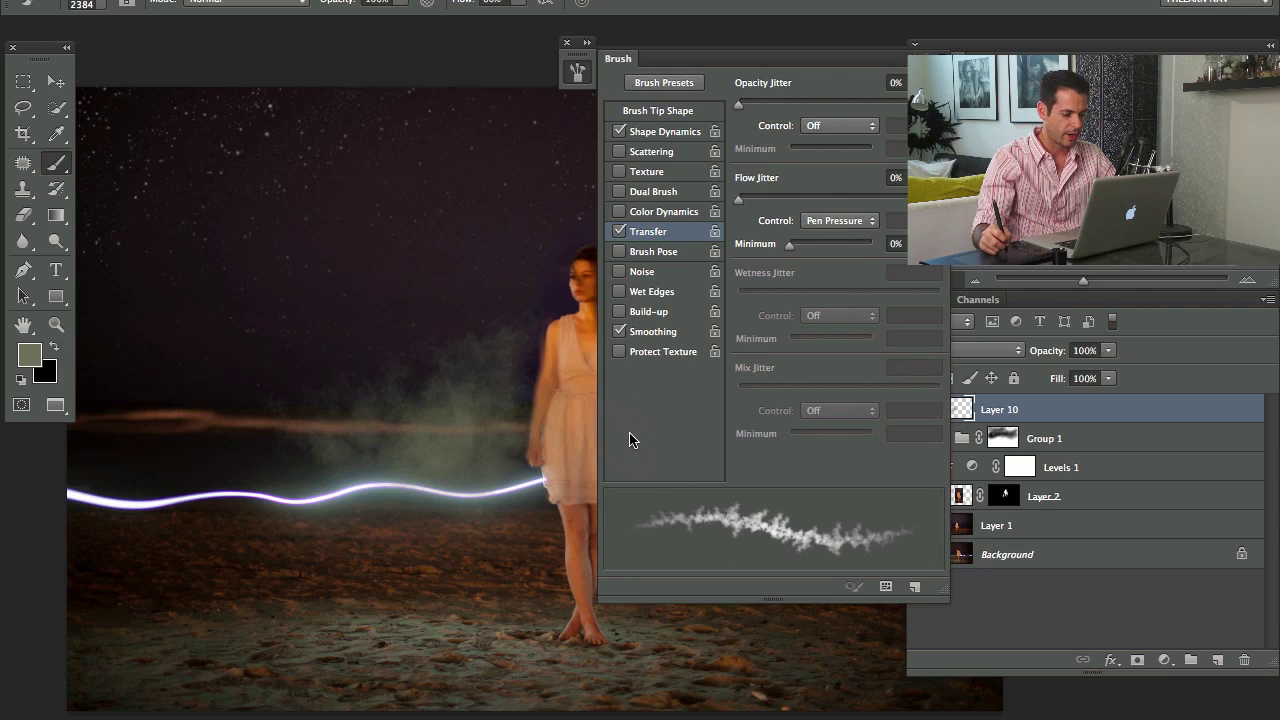
# Paint grey-green fog over the horizon and light trail to the right of the woman with the 2384 px brush
pyautogui.click(577, 72)
pyautogui.moveTo(564, 515); pyautogui.dragTo(477, 416)
pyautogui.moveTo(680, 308)
pyautogui.mouseDown()
pyautogui.moveTo(593, 268)
pyautogui.moveTo(699, 341)
pyautogui.moveTo(639, 345)
pyautogui.moveTo(619, 262)
pyautogui.moveTo(598, 263)
pyautogui.moveTo(599, 213)
pyautogui.moveTo(675, 248)
pyautogui.moveTo(472, 228)
pyautogui.mouseUp()
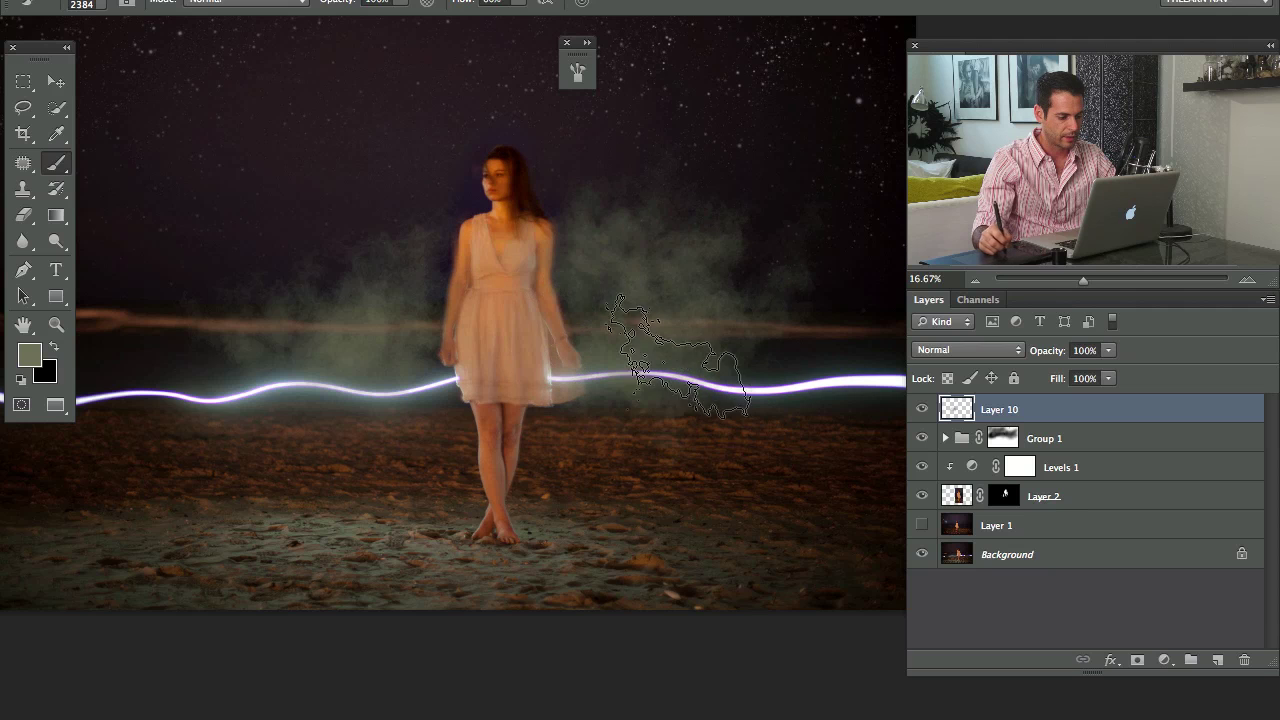
pyautogui.moveTo(734, 356); pyautogui.dragTo(561, 347)
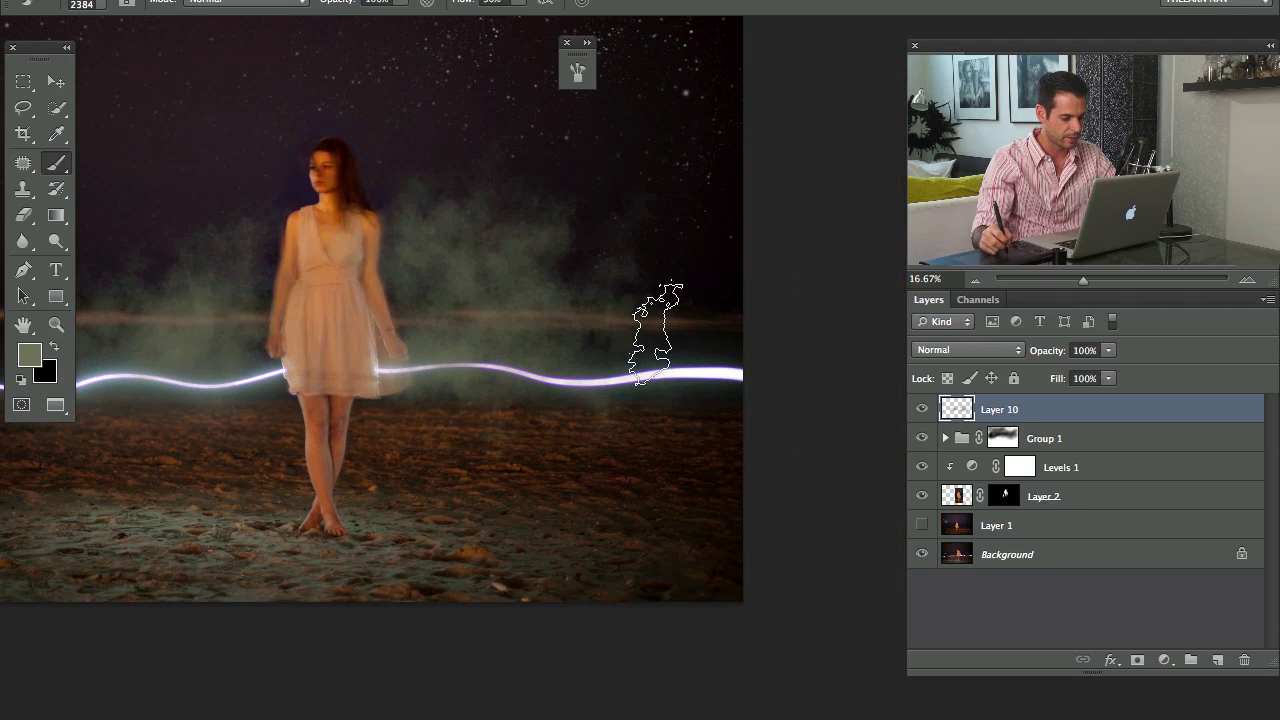
pyautogui.moveTo(728, 386)
pyautogui.mouseDown()
pyautogui.moveTo(674, 406)
pyautogui.moveTo(645, 318)
pyautogui.moveTo(578, 346)
pyautogui.moveTo(648, 362)
pyautogui.mouseUp()
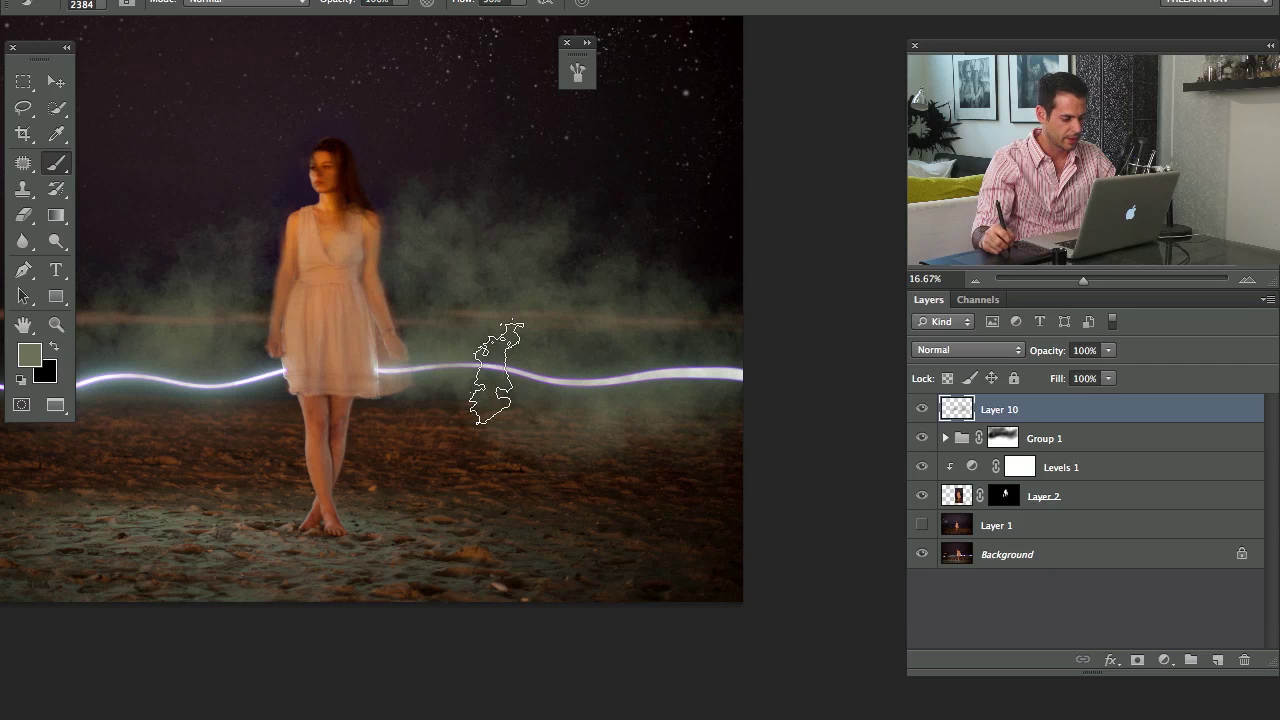
# Extend the fog along the light trail and toward the photo's left edge, using smaller brush sizes between 464 and 1412 px
pyautogui.moveTo(423, 394); pyautogui.dragTo(296, 394)
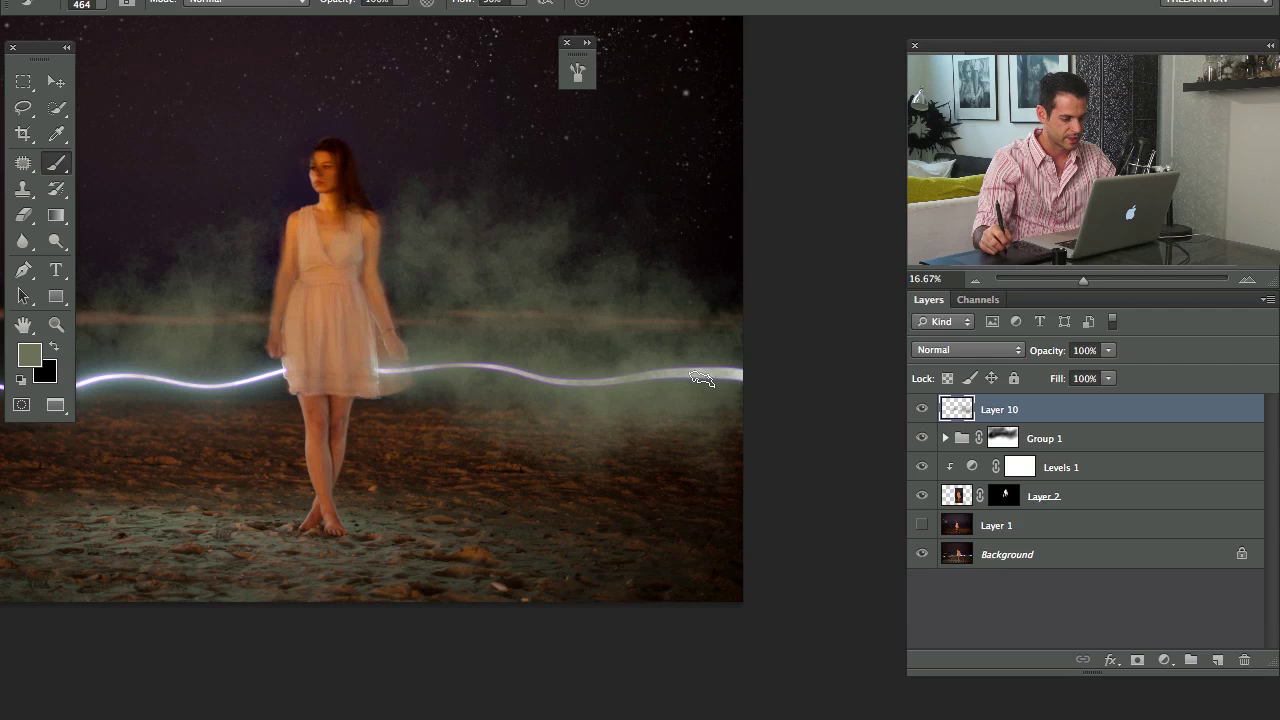
pyautogui.moveTo(330, 431); pyautogui.dragTo(588, 443)
pyautogui.moveTo(440, 390); pyautogui.dragTo(479, 391)
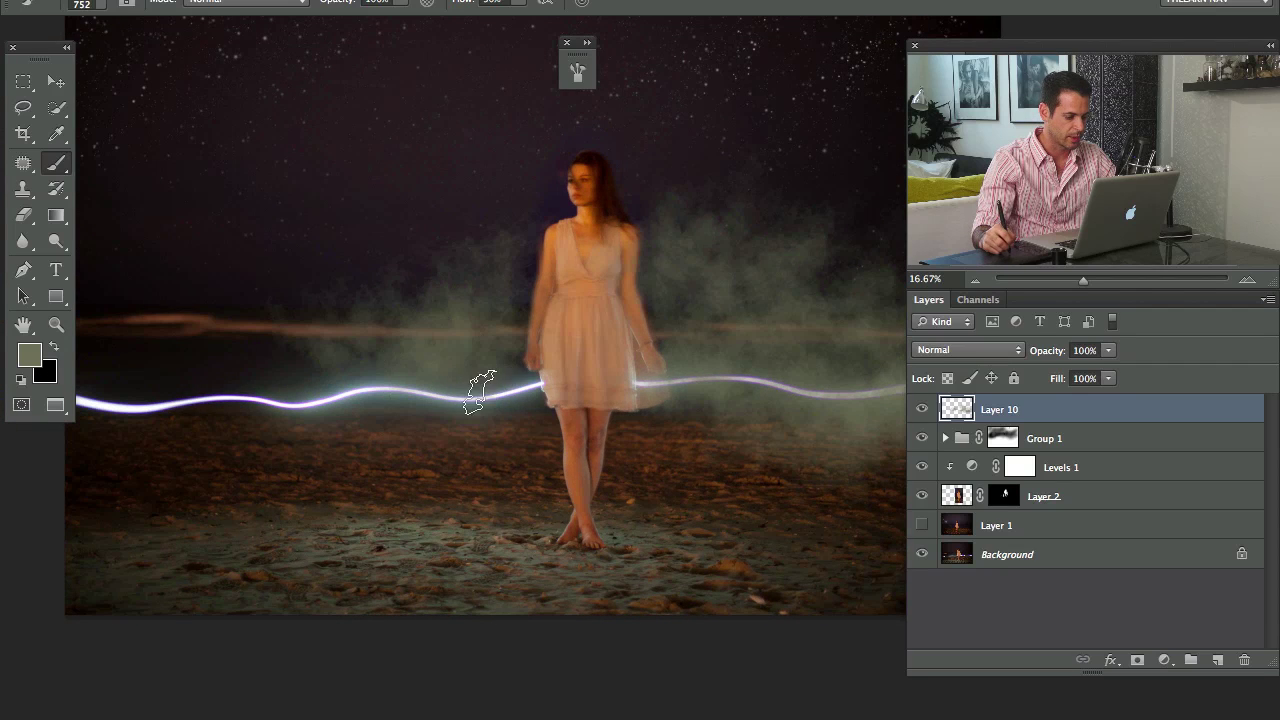
pyautogui.moveTo(458, 302)
pyautogui.mouseDown()
pyautogui.moveTo(114, 429)
pyautogui.moveTo(106, 371)
pyautogui.moveTo(90, 373)
pyautogui.moveTo(210, 400)
pyautogui.mouseUp()
pyautogui.moveTo(94, 429)
pyautogui.mouseDown()
pyautogui.moveTo(231, 417)
pyautogui.moveTo(255, 305)
pyautogui.moveTo(306, 360)
pyautogui.moveTo(127, 375)
pyautogui.moveTo(179, 307)
pyautogui.moveTo(199, 372)
pyautogui.mouseUp()
pyautogui.press(']')
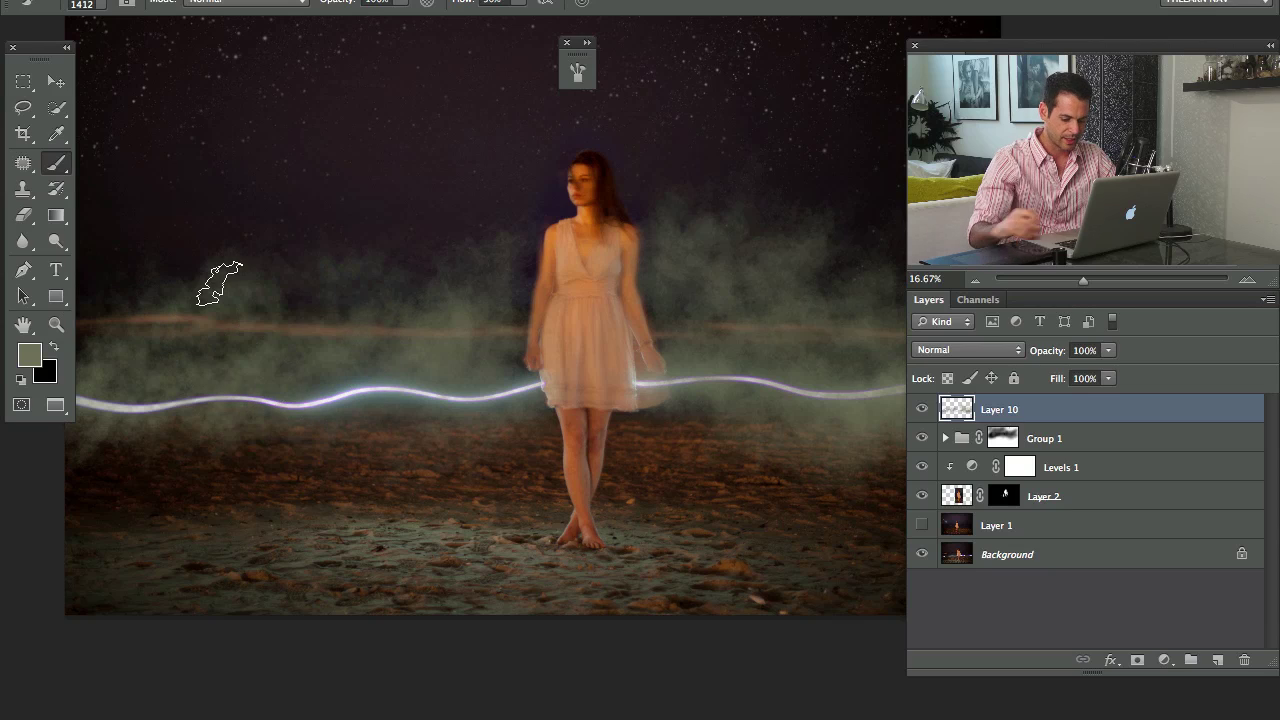
# Build up the fog around the light trail and onto the sand right of the woman, enlarging the brush to 1664 px
pyautogui.hotkey('ctrl', '+')
pyautogui.moveTo(472, 352); pyautogui.dragTo(76, 390)
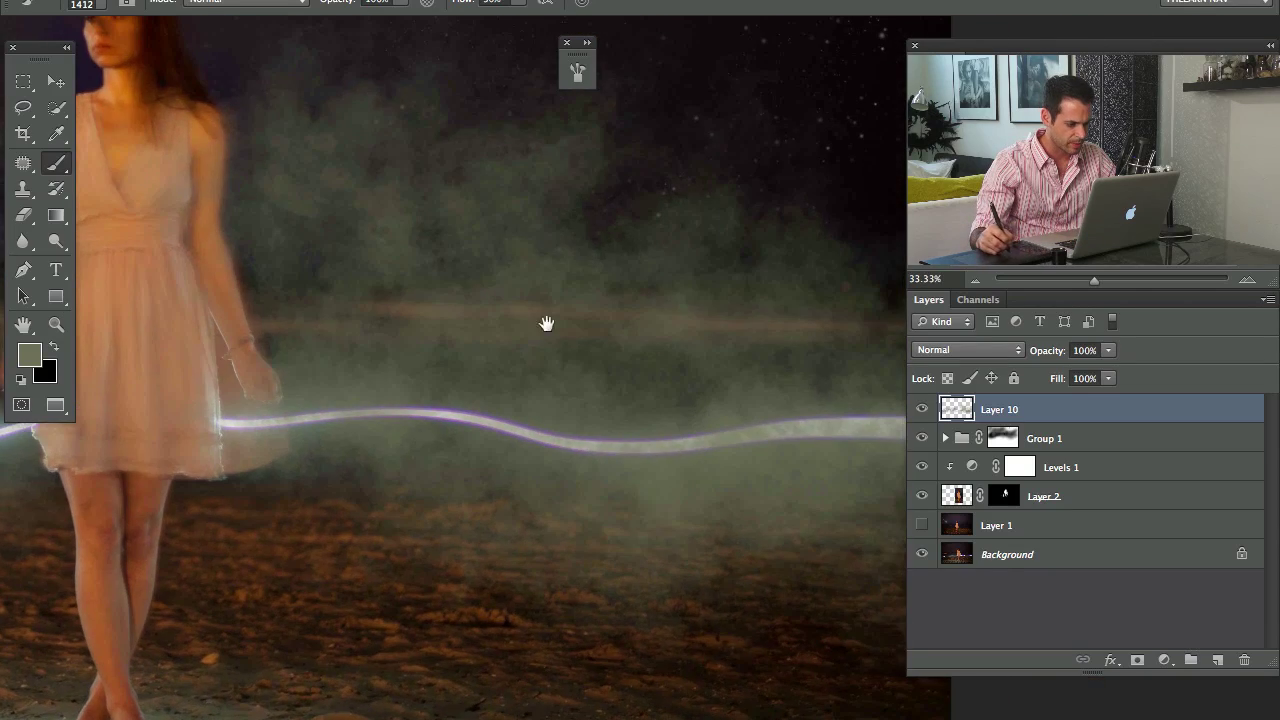
pyautogui.moveTo(400, 425); pyautogui.dragTo(193, 425)
pyautogui.moveTo(331, 469); pyautogui.dragTo(383, 554)
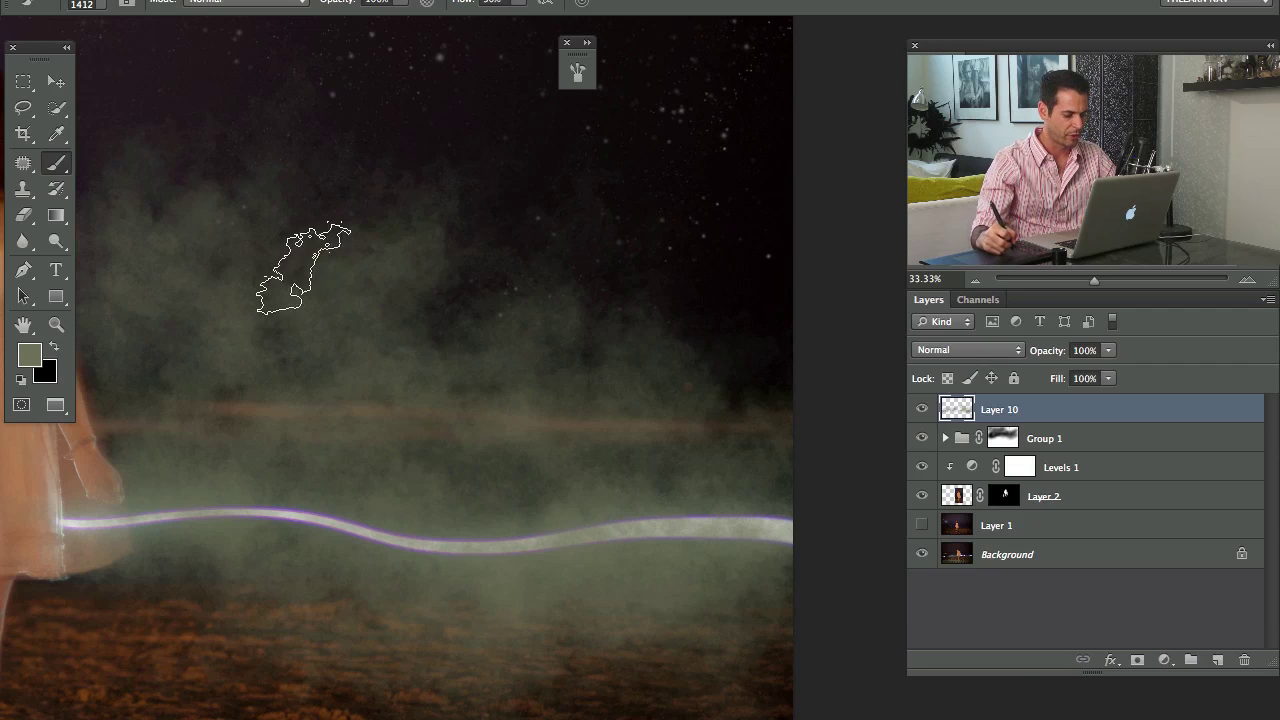
pyautogui.moveTo(178, 576)
pyautogui.mouseDown()
pyautogui.moveTo(454, 267)
pyautogui.moveTo(438, 267)
pyautogui.mouseUp()
pyautogui.moveTo(354, 366); pyautogui.dragTo(404, 372)
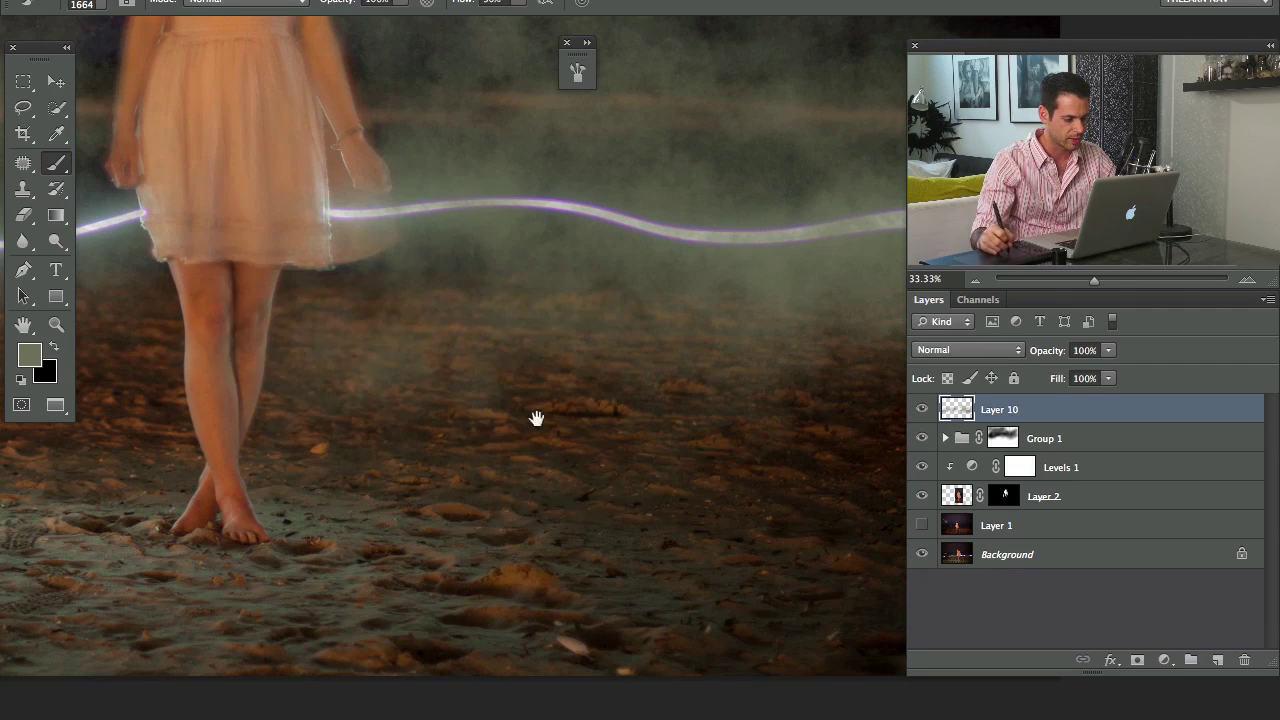
# Thicken the fog around the light trail left of the woman, enlarging the brush to 1802 px
pyautogui.moveTo(536, 418)
pyautogui.mouseDown()
pyautogui.moveTo(223, 414)
pyautogui.moveTo(668, 420)
pyautogui.mouseUp()
pyautogui.moveTo(246, 426); pyautogui.dragTo(508, 406)
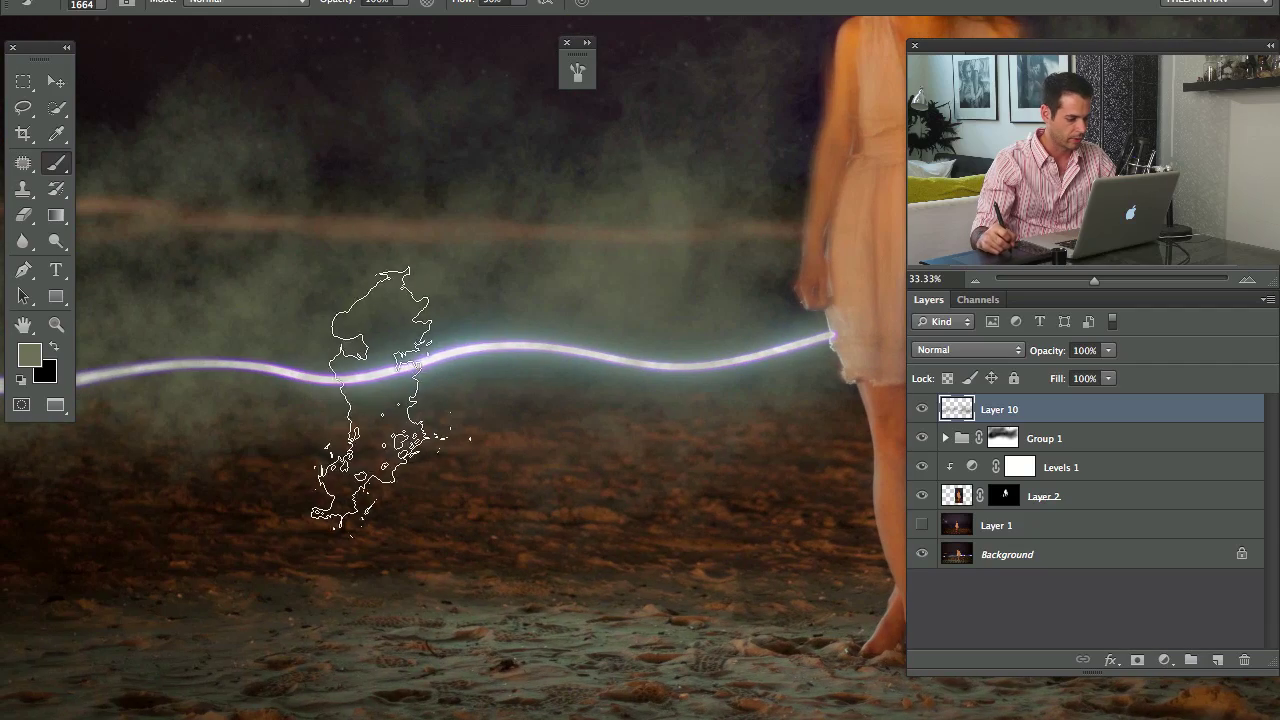
pyautogui.moveTo(374, 397); pyautogui.dragTo(397, 397)
pyautogui.moveTo(273, 365); pyautogui.dragTo(563, 398)
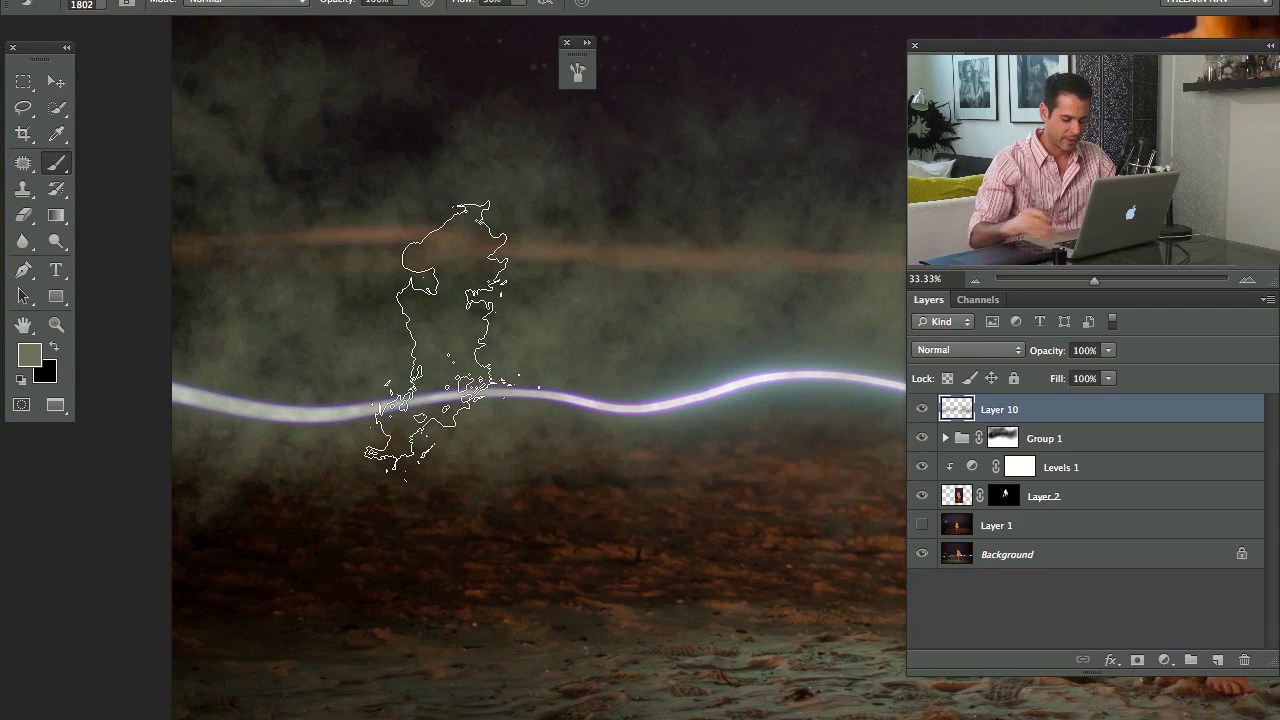
# Set the blend mode of the fog layer, Layer 10, to Lighten
pyautogui.press('super+minus')
pyautogui.moveTo(463, 464); pyautogui.dragTo(372, 396)
pyautogui.moveTo(677, 443); pyautogui.dragTo(574, 429)
pyautogui.click(966, 360)
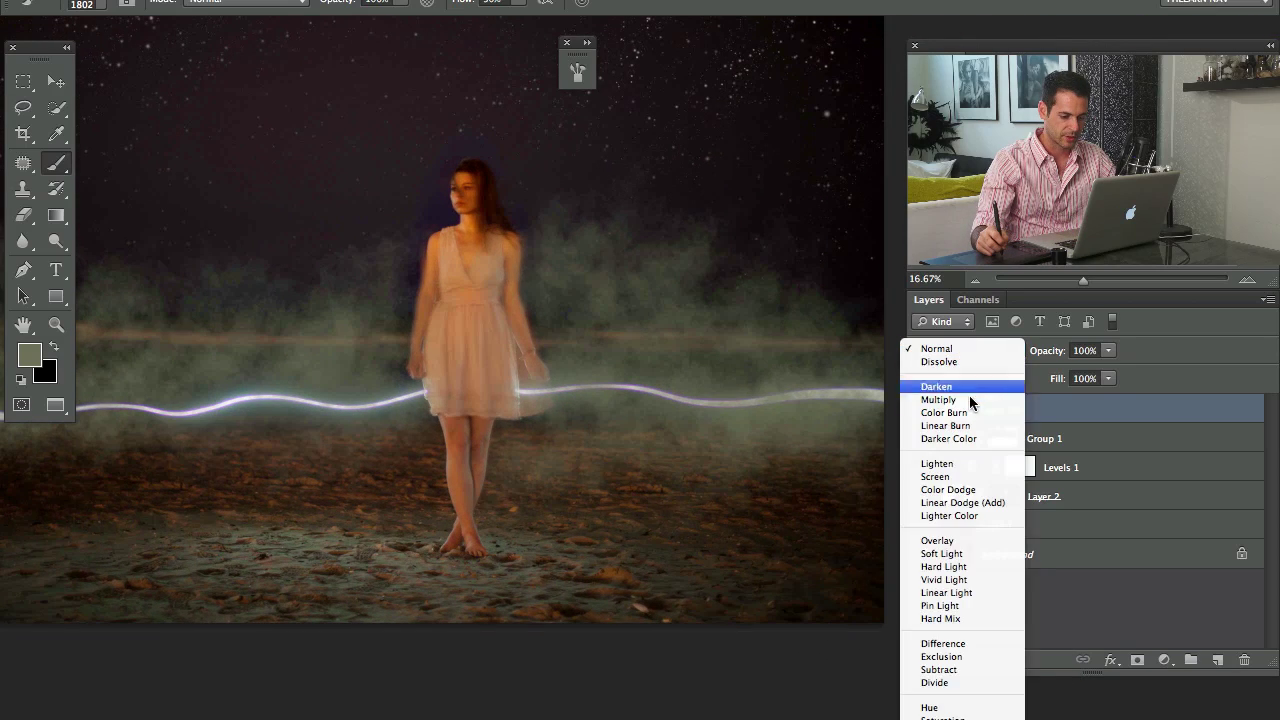
pyautogui.click(958, 463)
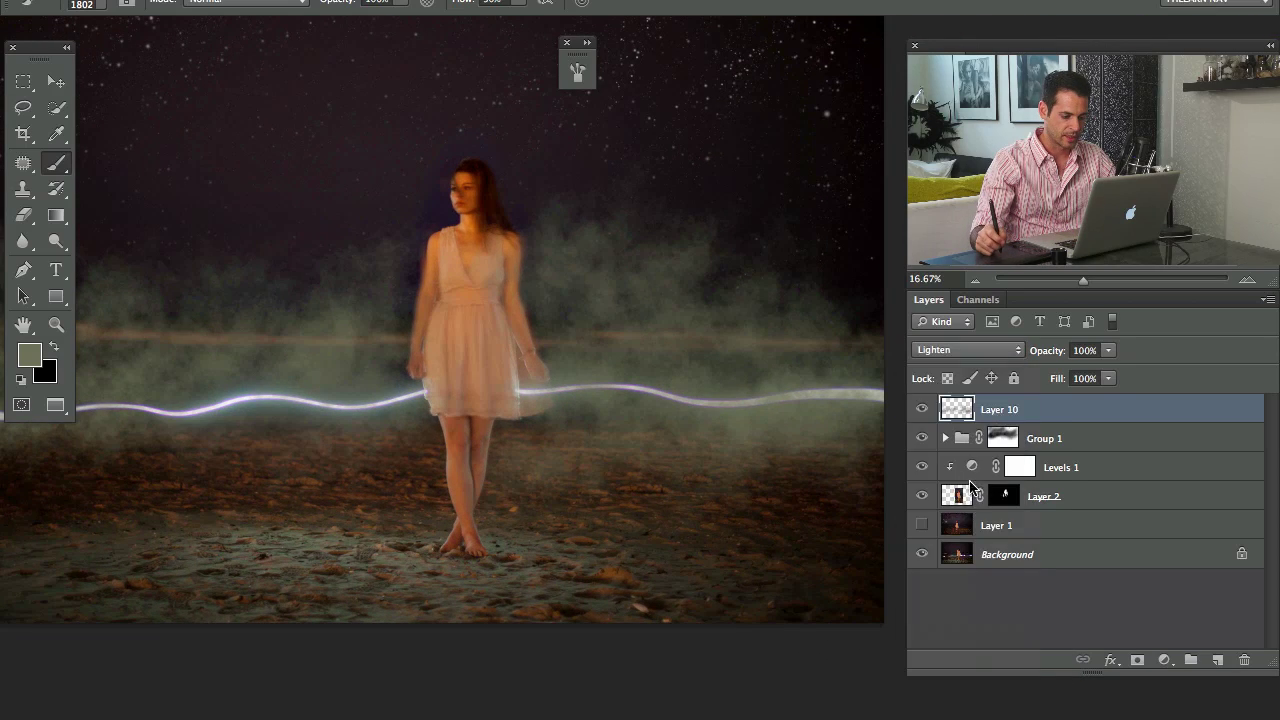
# Paint white fog sampled from the light trail onto a new layer along the trail right of the woman, using 866 to 1274 px brushes
pyautogui.hotkey('ctrl', 'shift', 'alt', 'n')
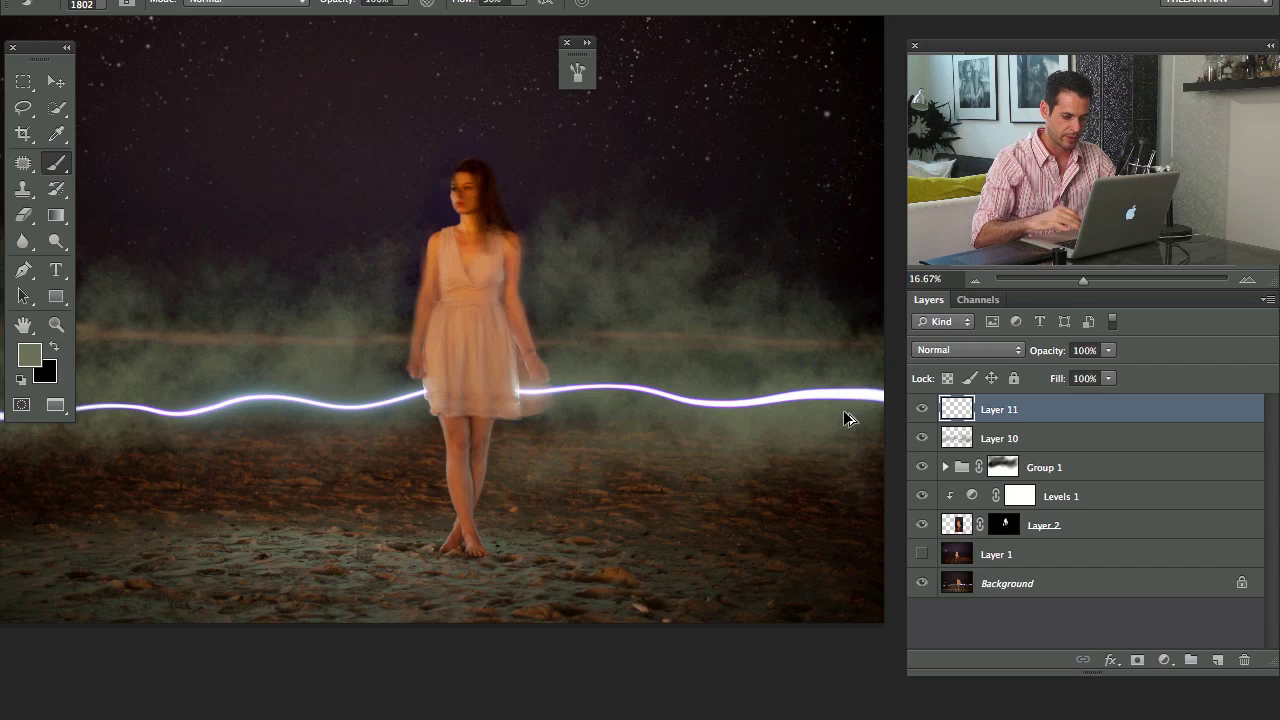
pyautogui.moveTo(737, 380); pyautogui.dragTo(693, 371)
pyautogui.keyDown('alt'); pyautogui.click(822, 392); pyautogui.keyUp('alt')
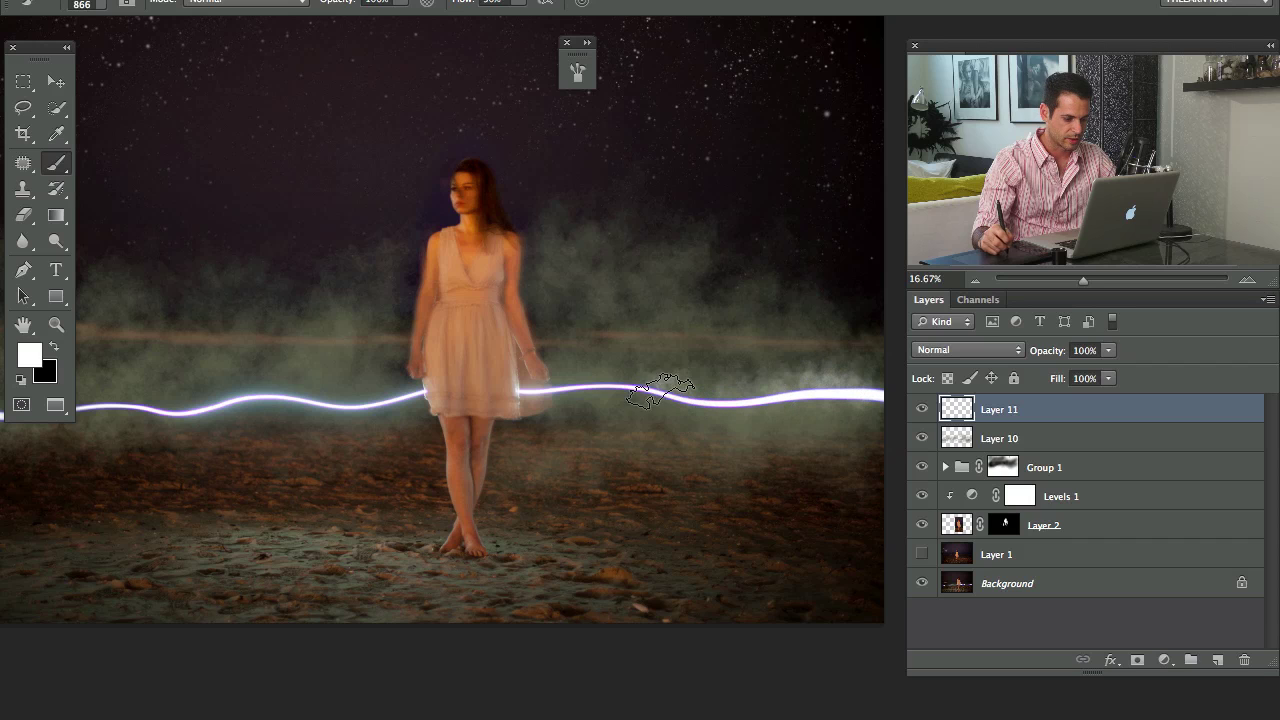
pyautogui.moveTo(600, 410); pyautogui.dragTo(618, 400)
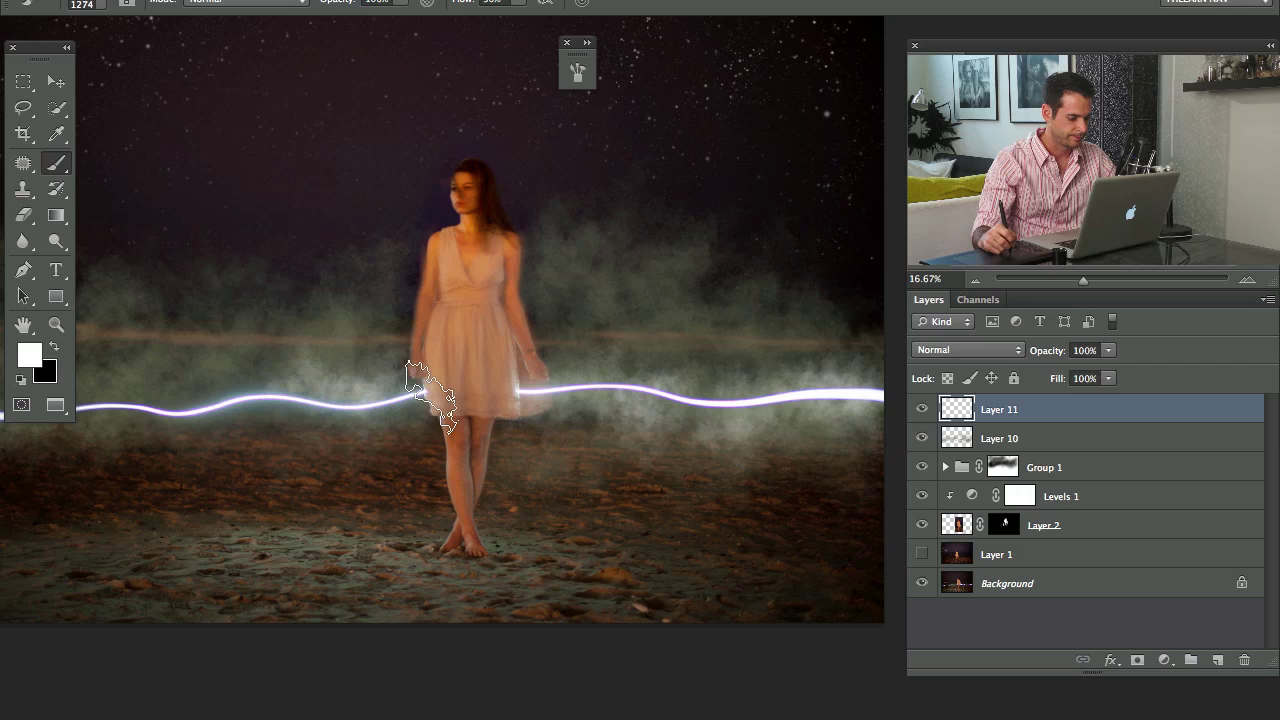
# Add white fog along the trail's left end with 362 and 482 px brushes, and soften it there with a 600 px eraser
pyautogui.press('space')
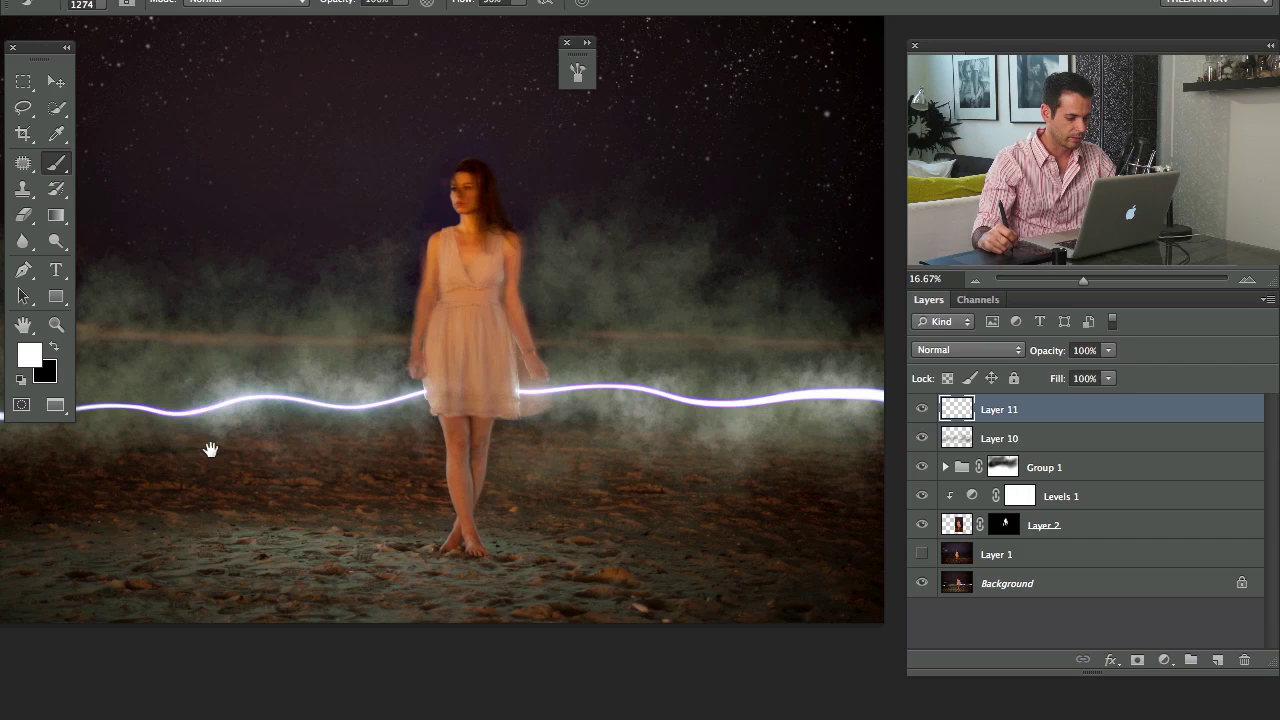
pyautogui.moveTo(205, 448); pyautogui.dragTo(365, 439)
pyautogui.moveTo(232, 395); pyautogui.dragTo(165, 418)
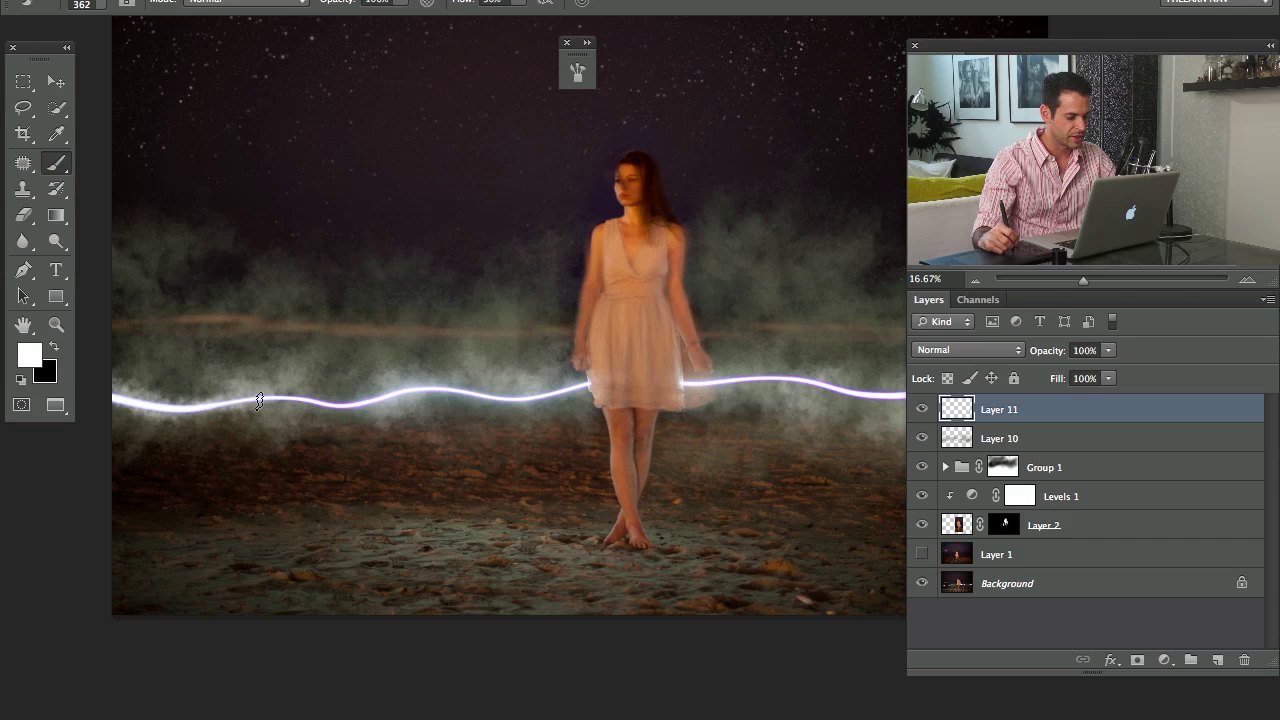
pyautogui.moveTo(126, 409); pyautogui.dragTo(138, 405)
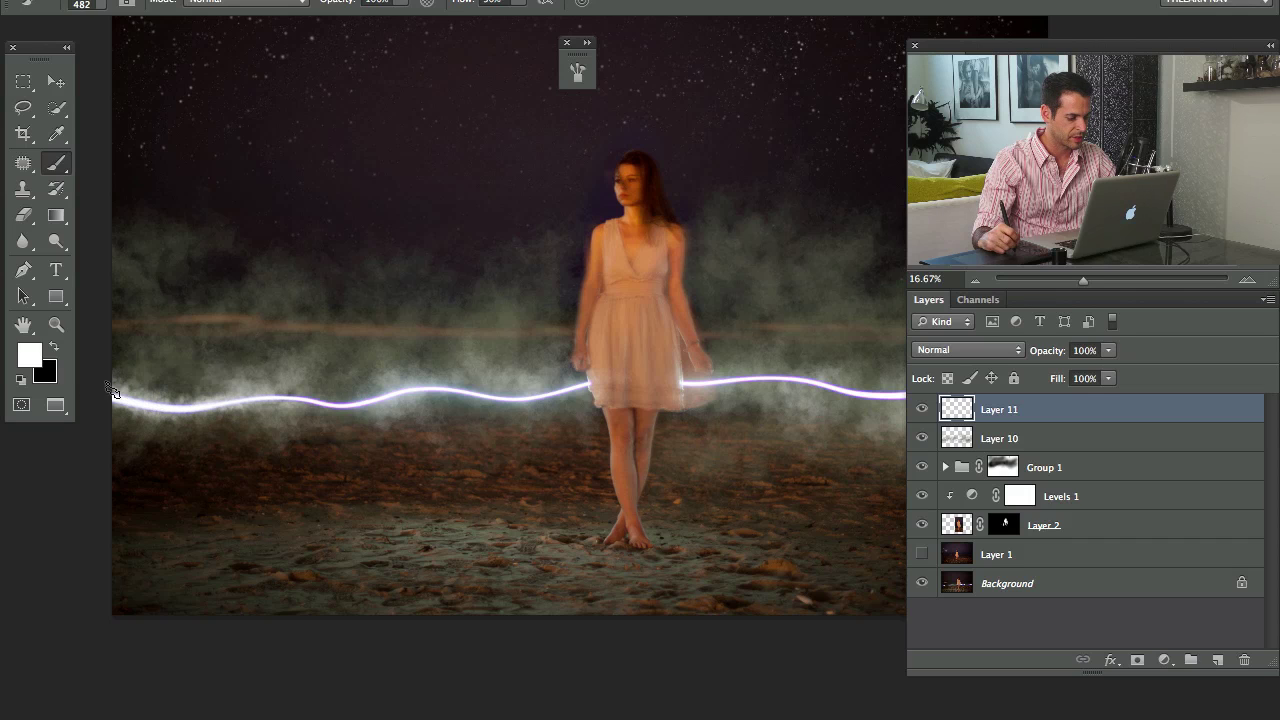
pyautogui.press('e')
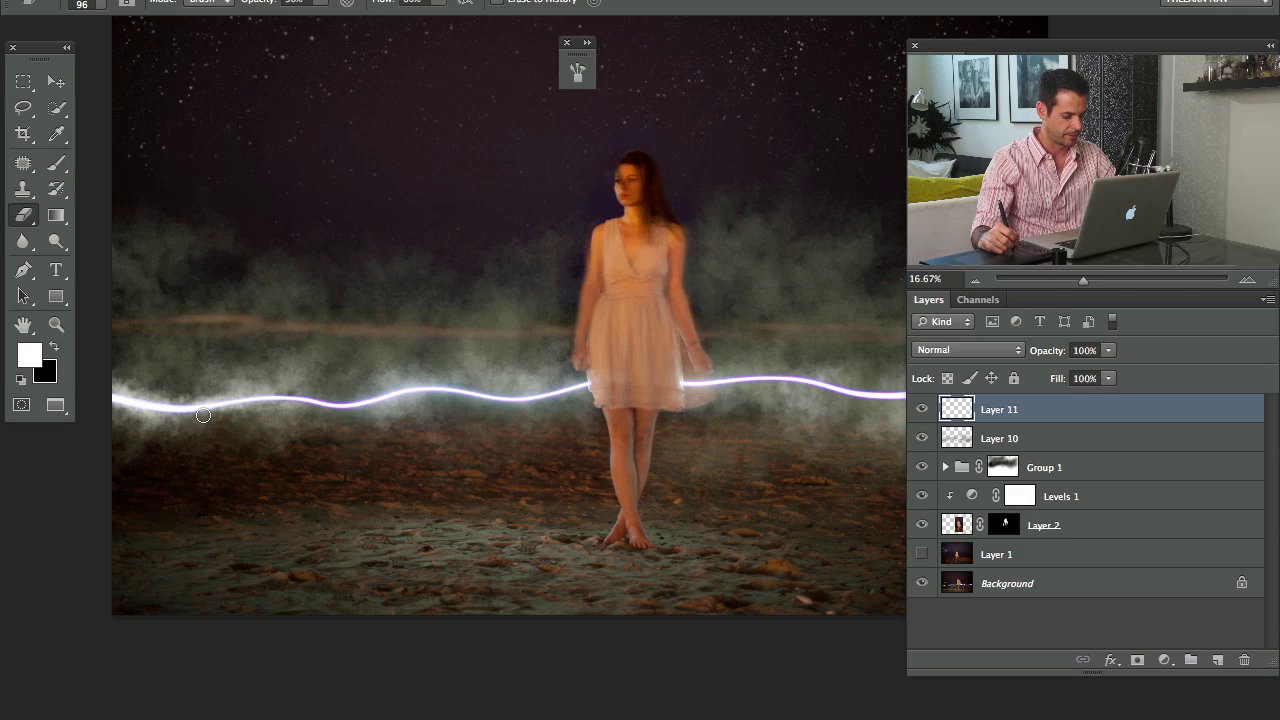
pyautogui.moveTo(147, 412); pyautogui.dragTo(189, 412)
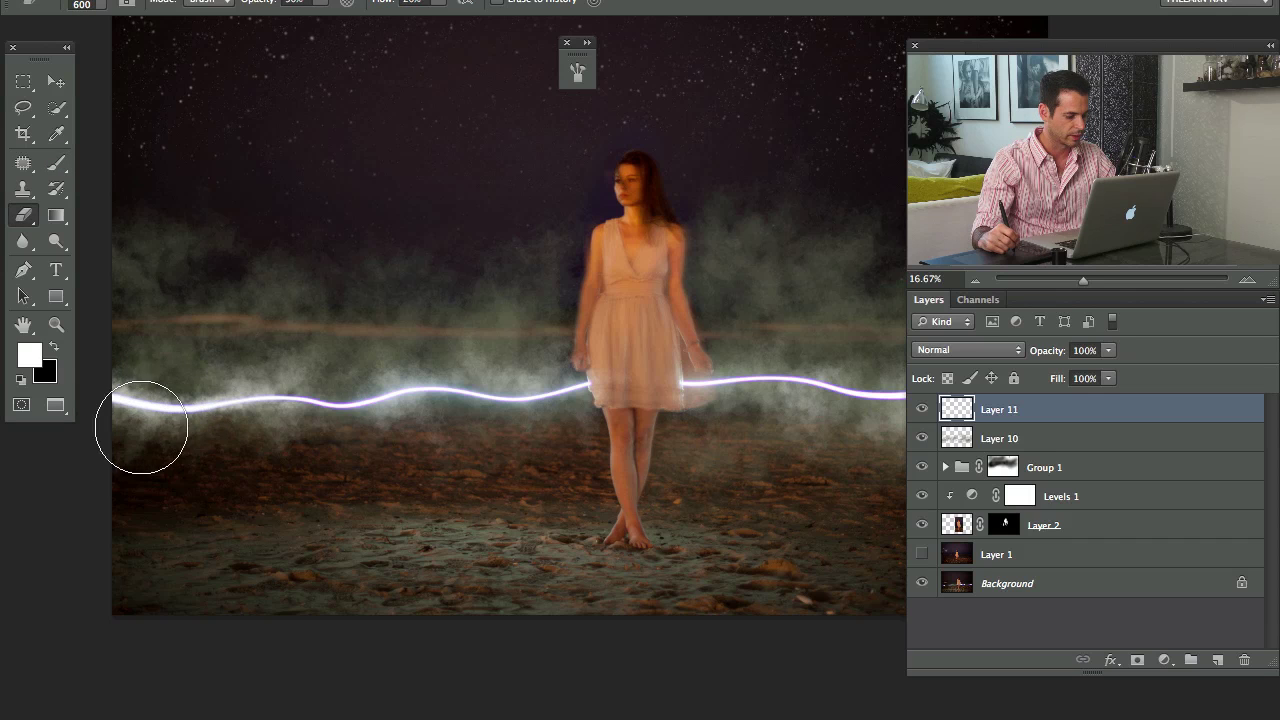
# Group the two fog layers, Layer 10 and Layer 11, and set the group's opacity to 50%
pyautogui.moveTo(504, 462); pyautogui.dragTo(414, 451)
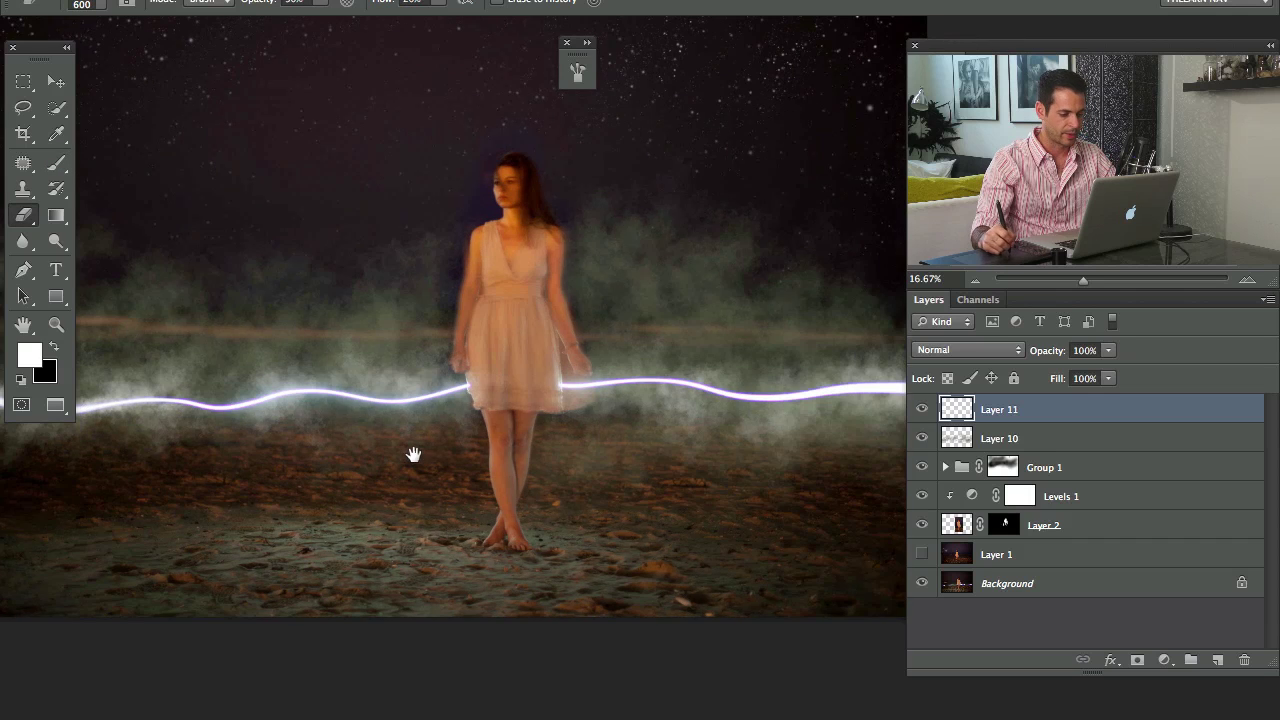
pyautogui.keyDown('shift'); pyautogui.click(1040, 442); pyautogui.keyUp('shift')
pyautogui.hotkey('ctrl', 'g')
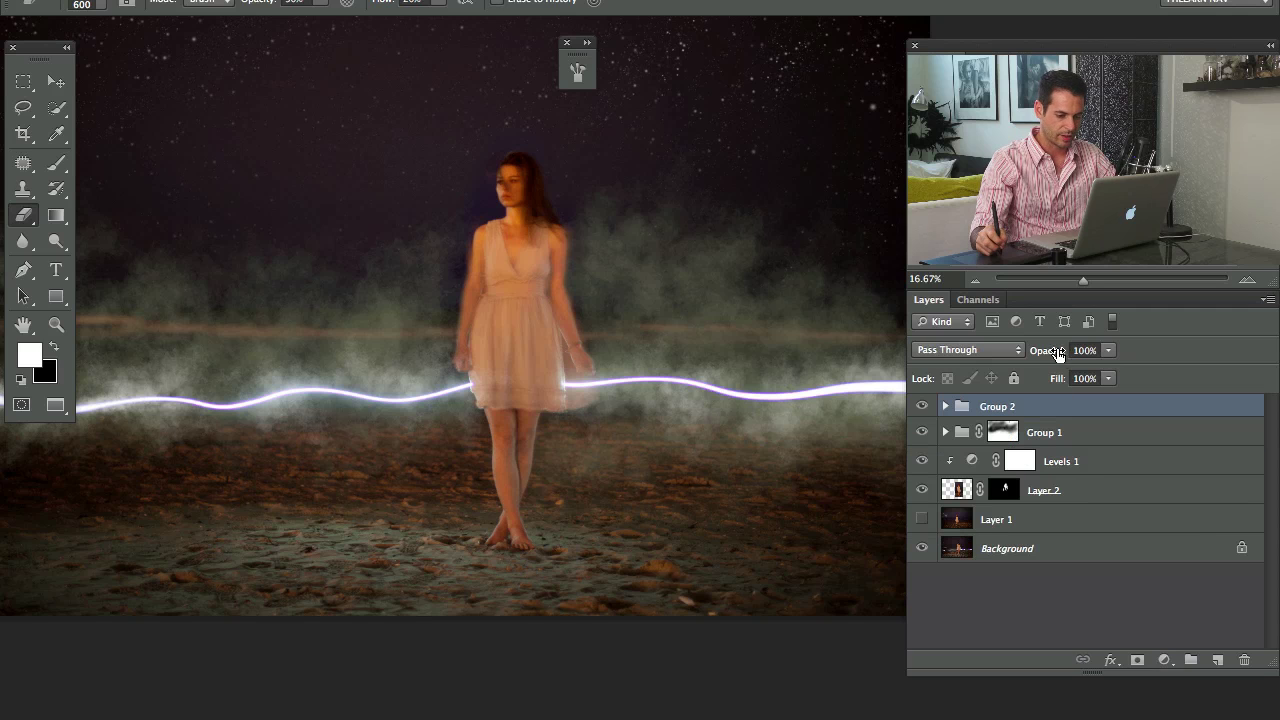
pyautogui.moveTo(1025, 365)
pyautogui.mouseDown()
pyautogui.moveTo(1002, 368)
pyautogui.moveTo(1011, 374)
pyautogui.mouseUp()
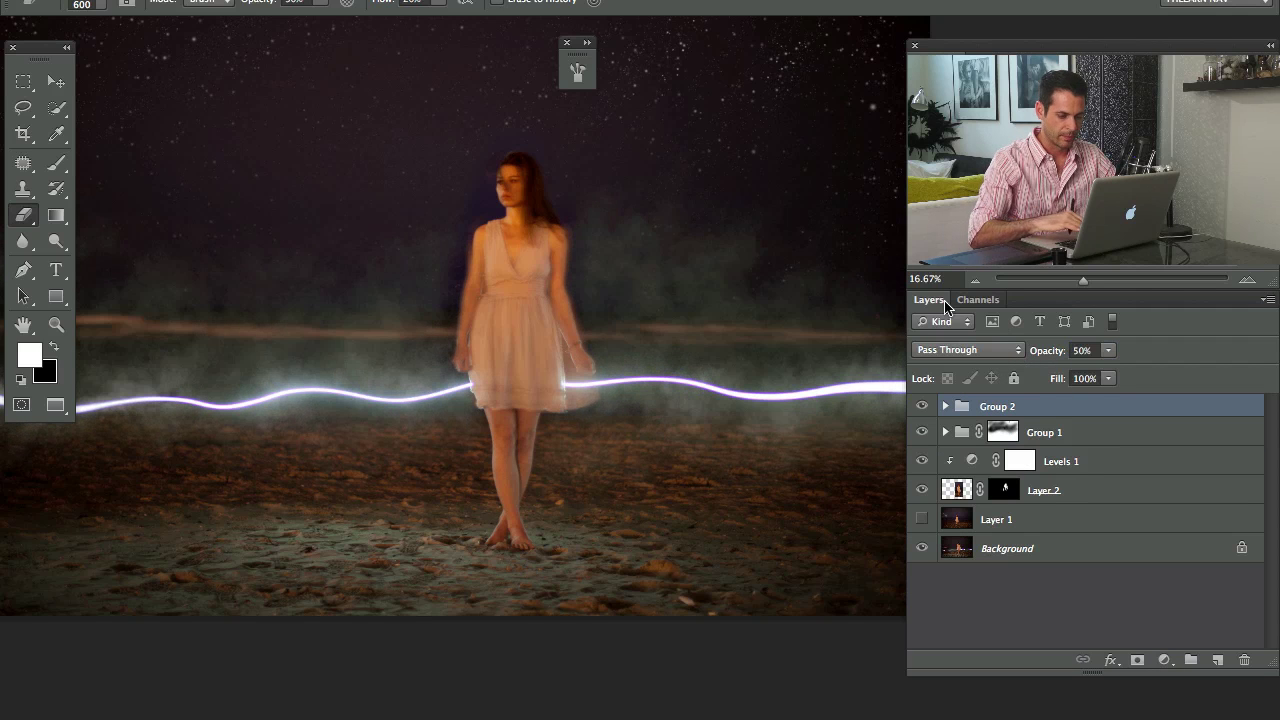
# Paint orange-brown fog sampled from the woman onto a new layer around her and the light trail, with brush sizes up to 2294 px
pyautogui.hotkey('ctrl', 'shift', 'alt', 'n')
pyautogui.press('b')
pyautogui.moveTo(546, 398); pyautogui.dragTo(582, 398)
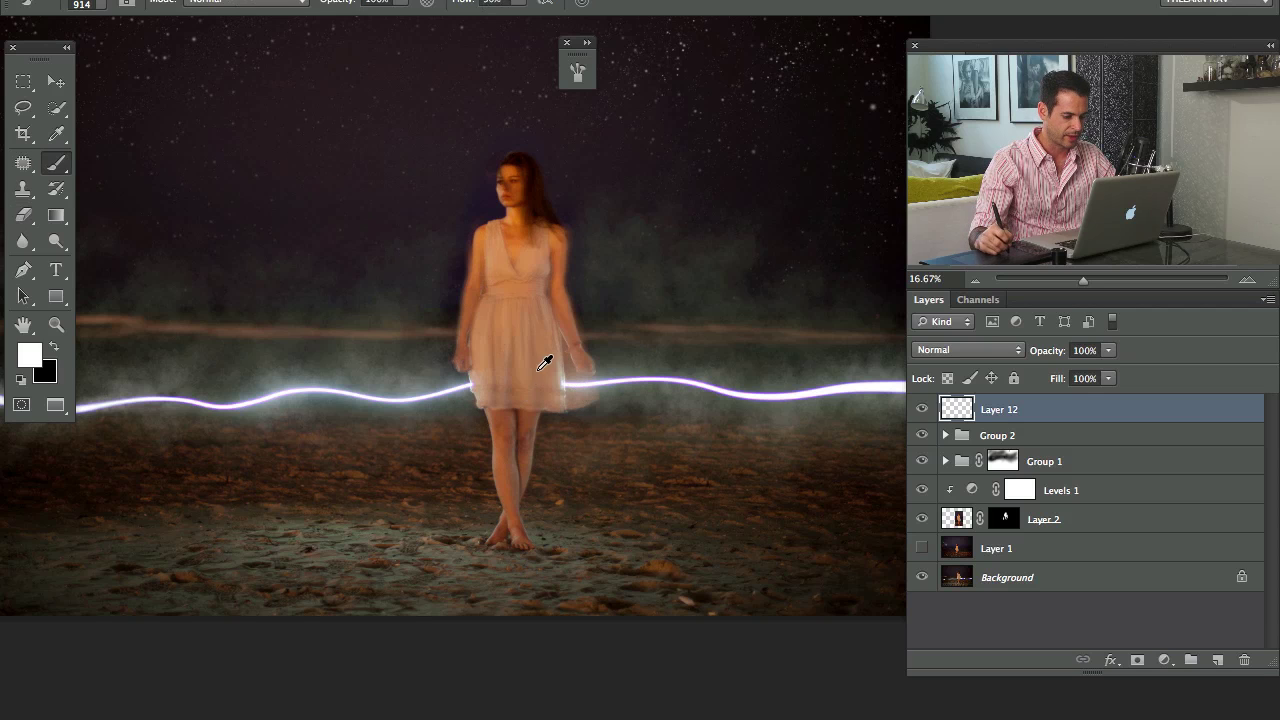
pyautogui.moveTo(402, 415); pyautogui.dragTo(470, 392)
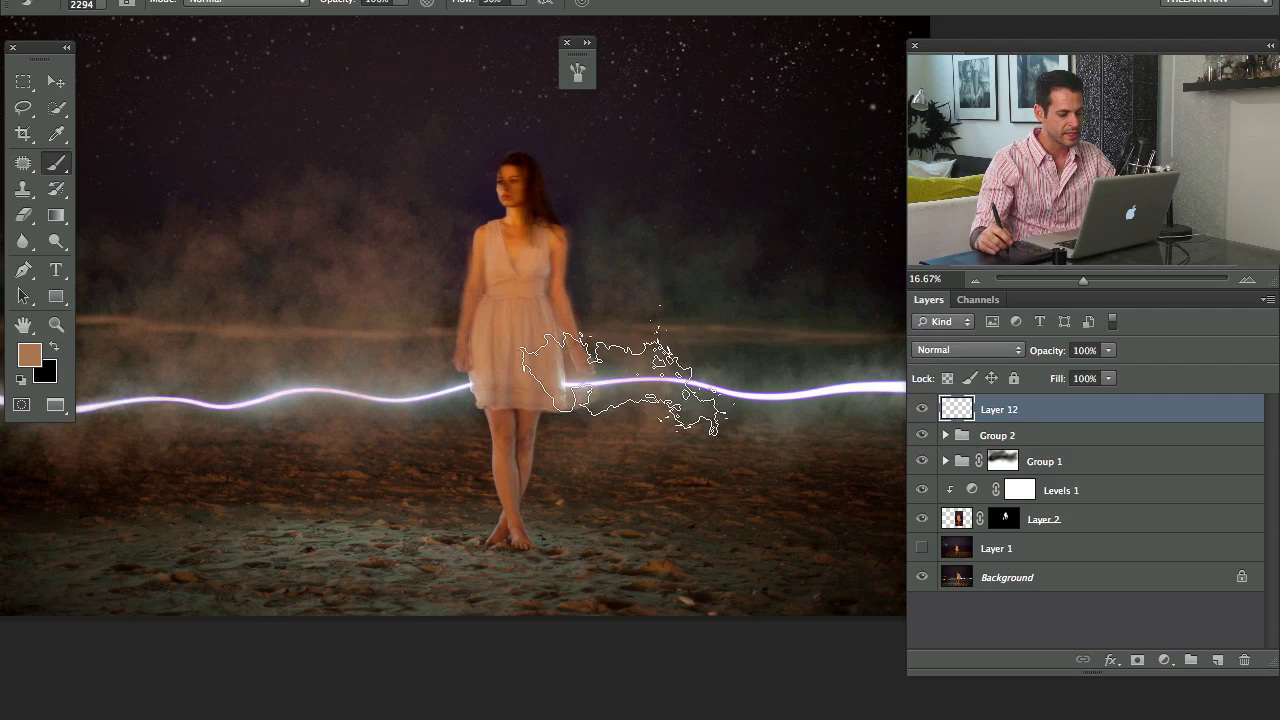
pyautogui.moveTo(799, 420)
pyautogui.mouseDown()
pyautogui.moveTo(985, 366)
pyautogui.moveTo(985, 346)
pyautogui.moveTo(990, 369)
pyautogui.moveTo(990, 353)
pyautogui.moveTo(770, 389)
pyautogui.moveTo(781, 430)
pyautogui.mouseUp()
# Set the orange-brown fog layer to Soft Light and raise its lightness to +57 with Hue/Saturation
pyautogui.click(966, 350)
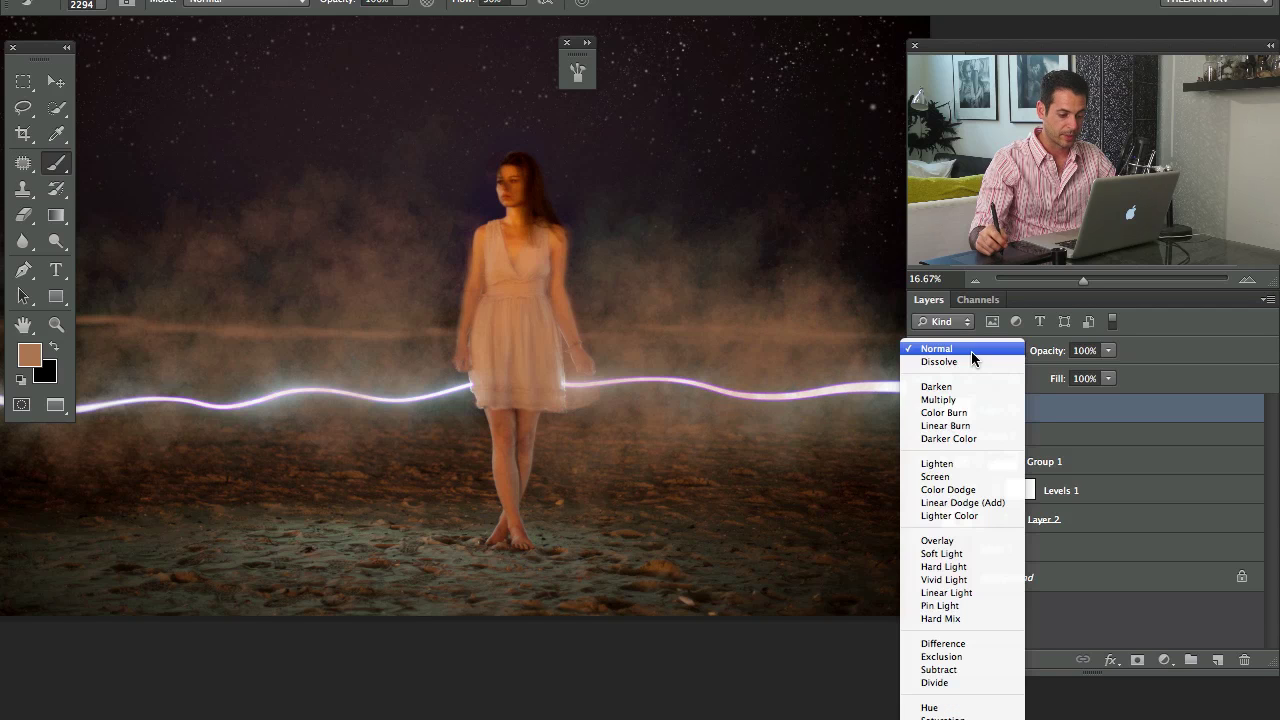
pyautogui.click(956, 554)
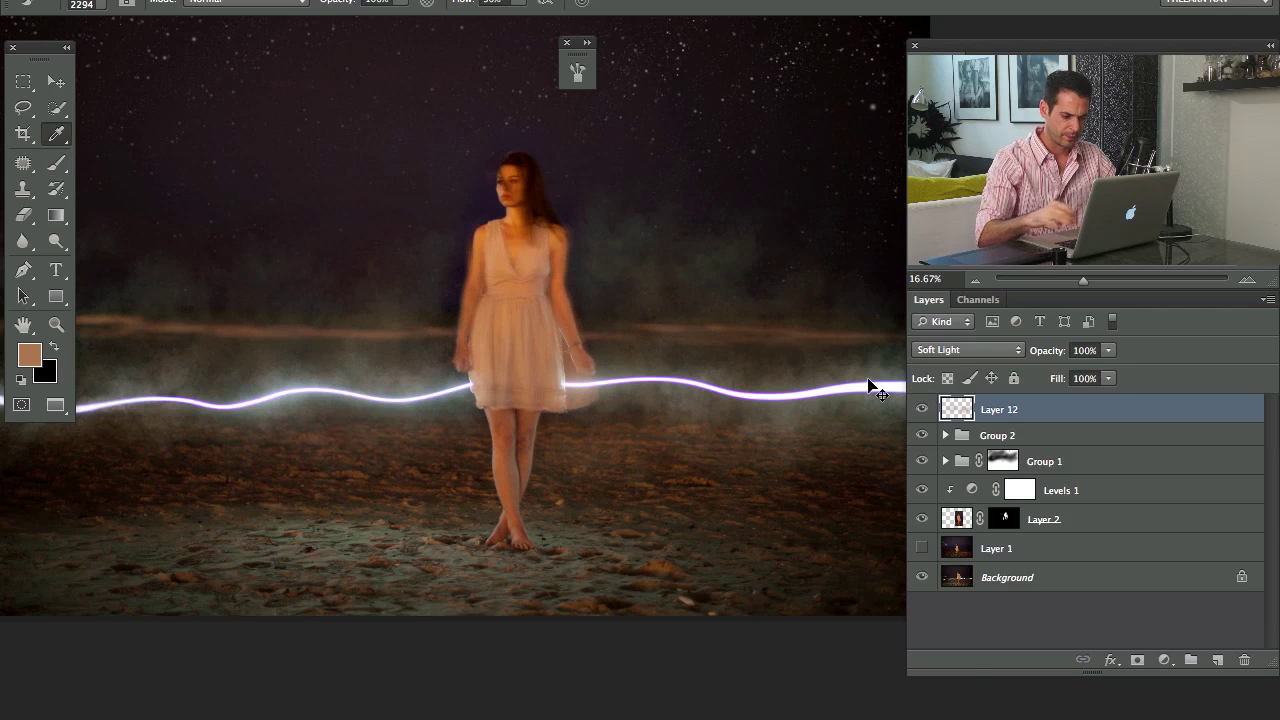
pyautogui.hotkey('ctrl', 'u')
pyautogui.moveTo(706, 372); pyautogui.dragTo(575, 408)
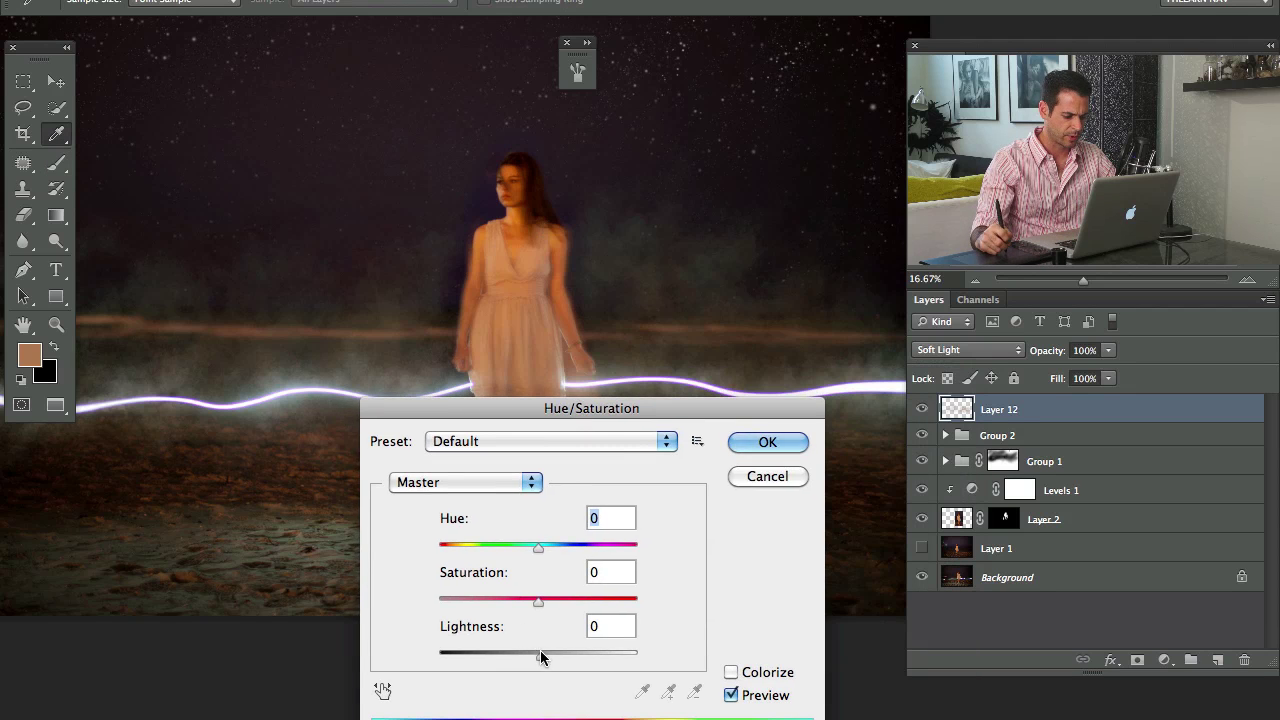
pyautogui.moveTo(540, 652); pyautogui.dragTo(599, 652)
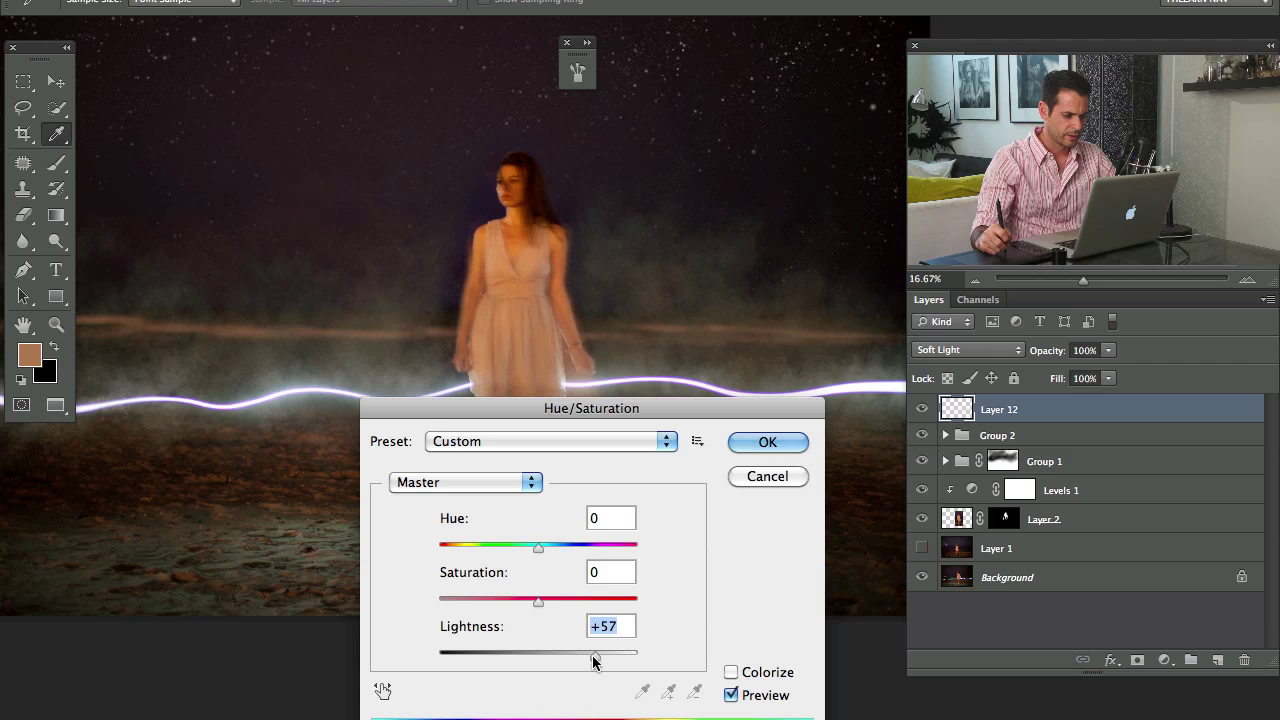
pyautogui.click(767, 442)
# Paint gray fog over the trail and sand on a new layer with the 2294 px brush, and set that layer to Soft Light
pyautogui.moveTo(571, 457); pyautogui.dragTo(681, 486)
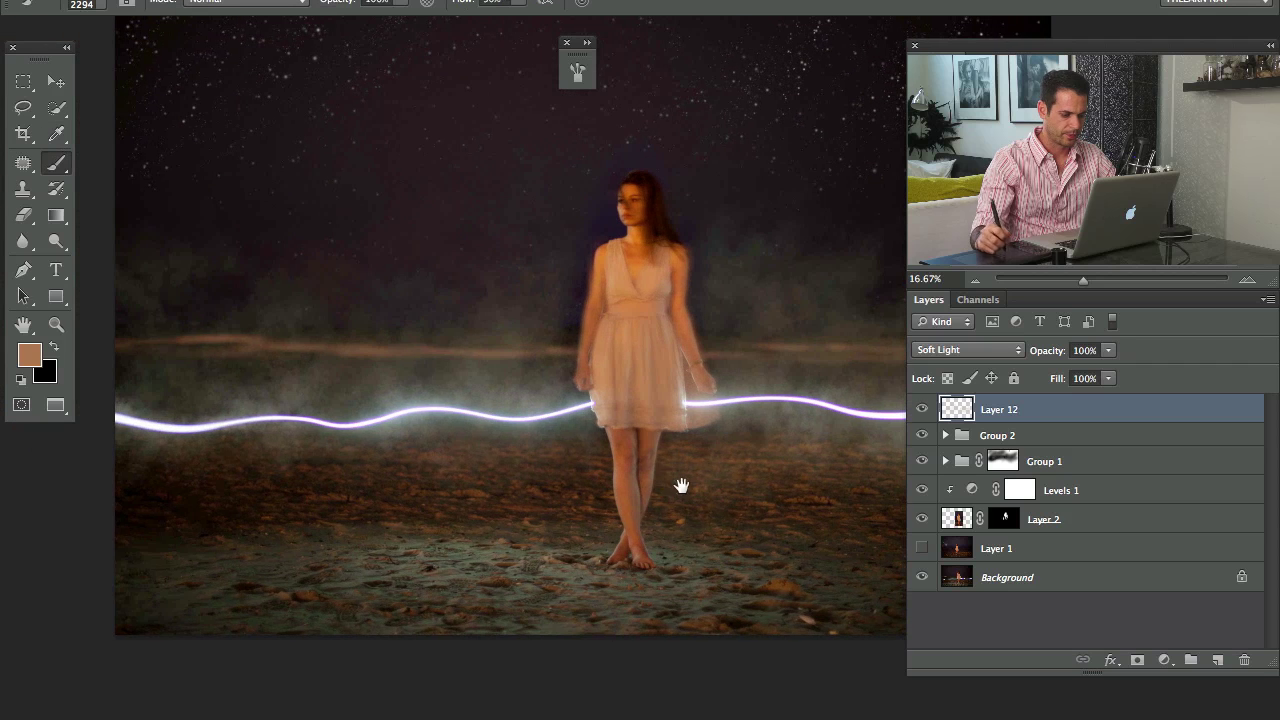
pyautogui.hotkey('ctrl', 'shift', 'alt', 'n')
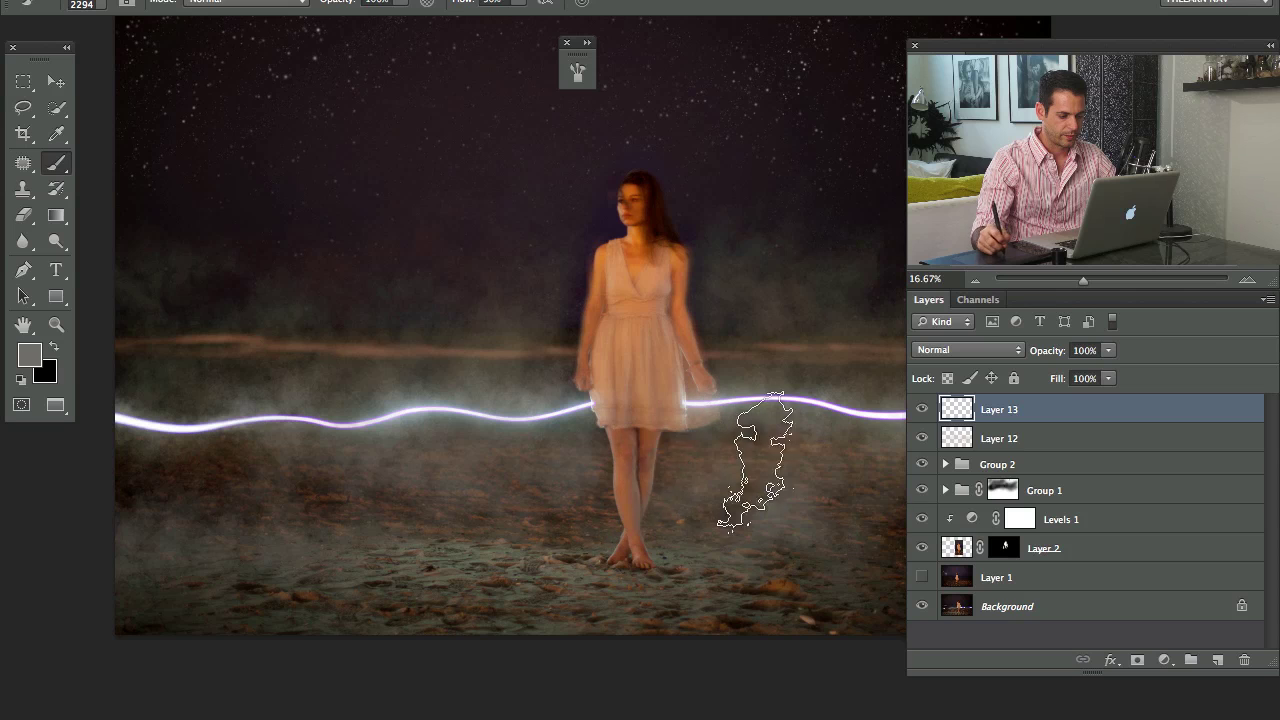
pyautogui.click(966, 350)
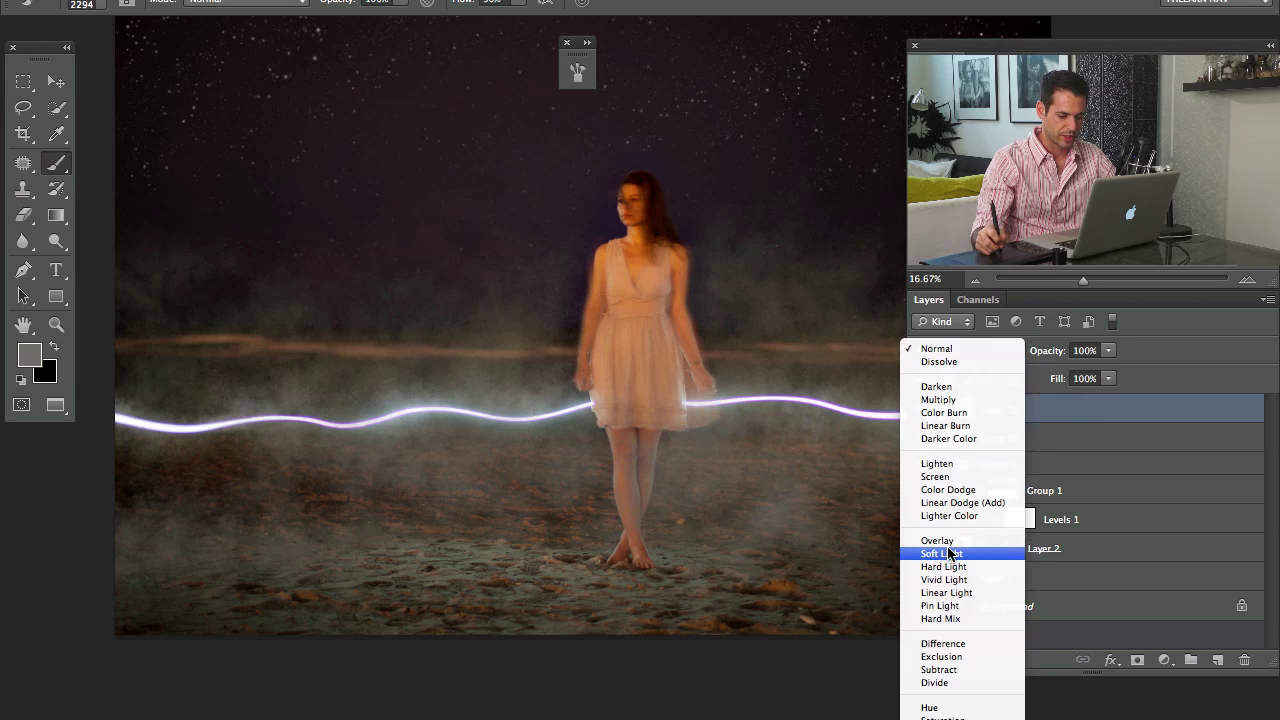
pyautogui.click(930, 473)
# Raise the gray fog layer's lightness to +61 with Hue/Saturation, and compare the photo with that layer hidden and shown
pyautogui.hotkey('ctrl', 'u')
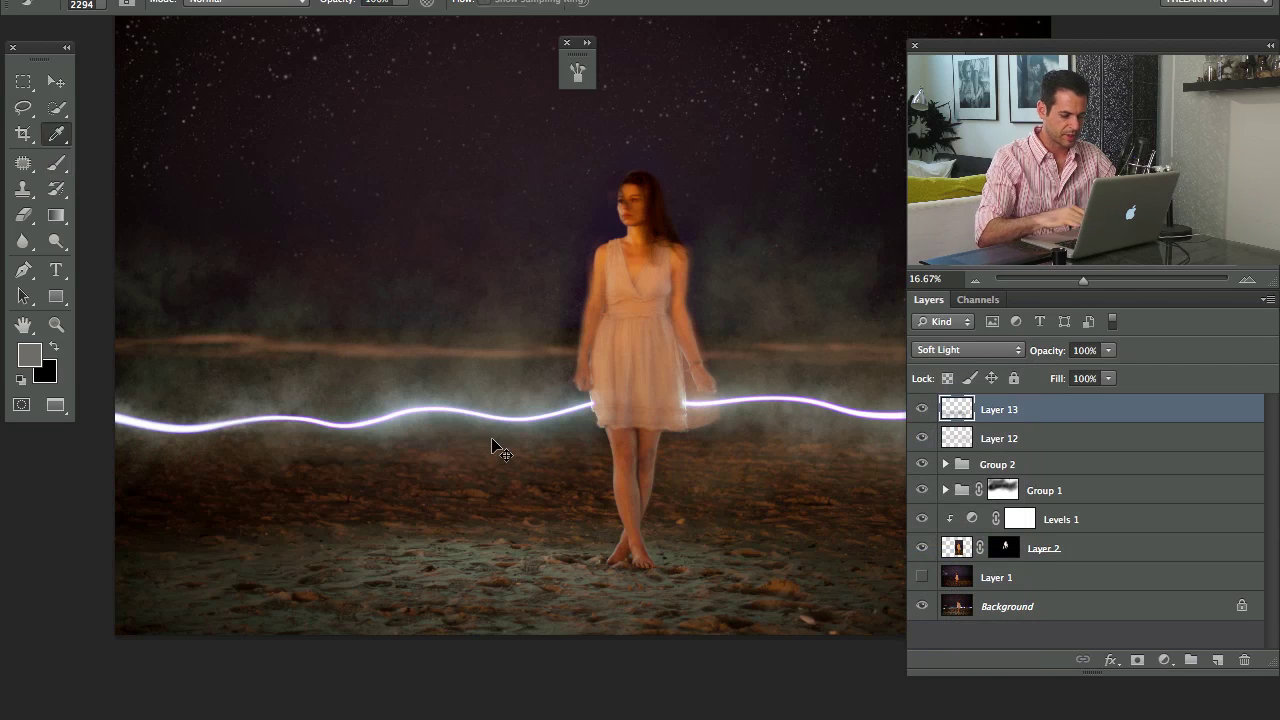
pyautogui.moveTo(558, 410); pyautogui.dragTo(635, 471)
pyautogui.moveTo(274, 452); pyautogui.dragTo(287, 409)
pyautogui.moveTo(605, 467); pyautogui.dragTo(605, 431)
pyautogui.moveTo(590, 674); pyautogui.dragTo(640, 676)
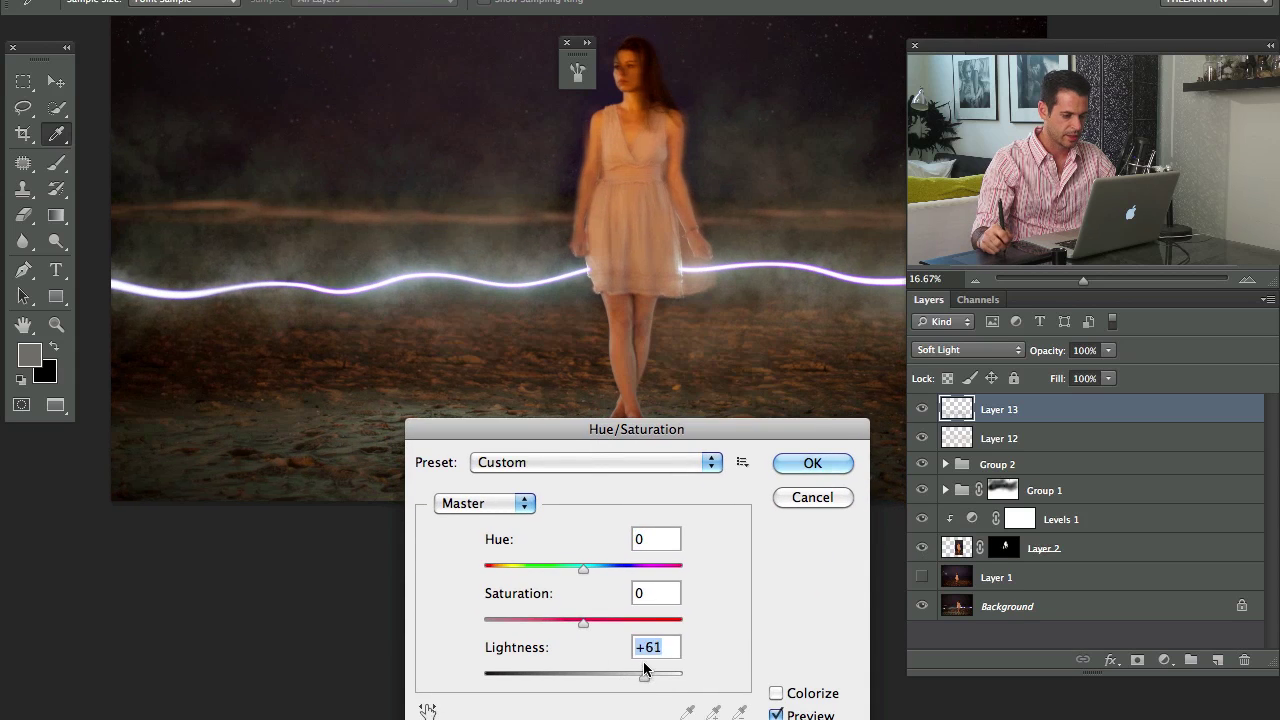
pyautogui.click(812, 462)
pyautogui.press('b')
pyautogui.click(921, 410)
pyautogui.click(921, 410)
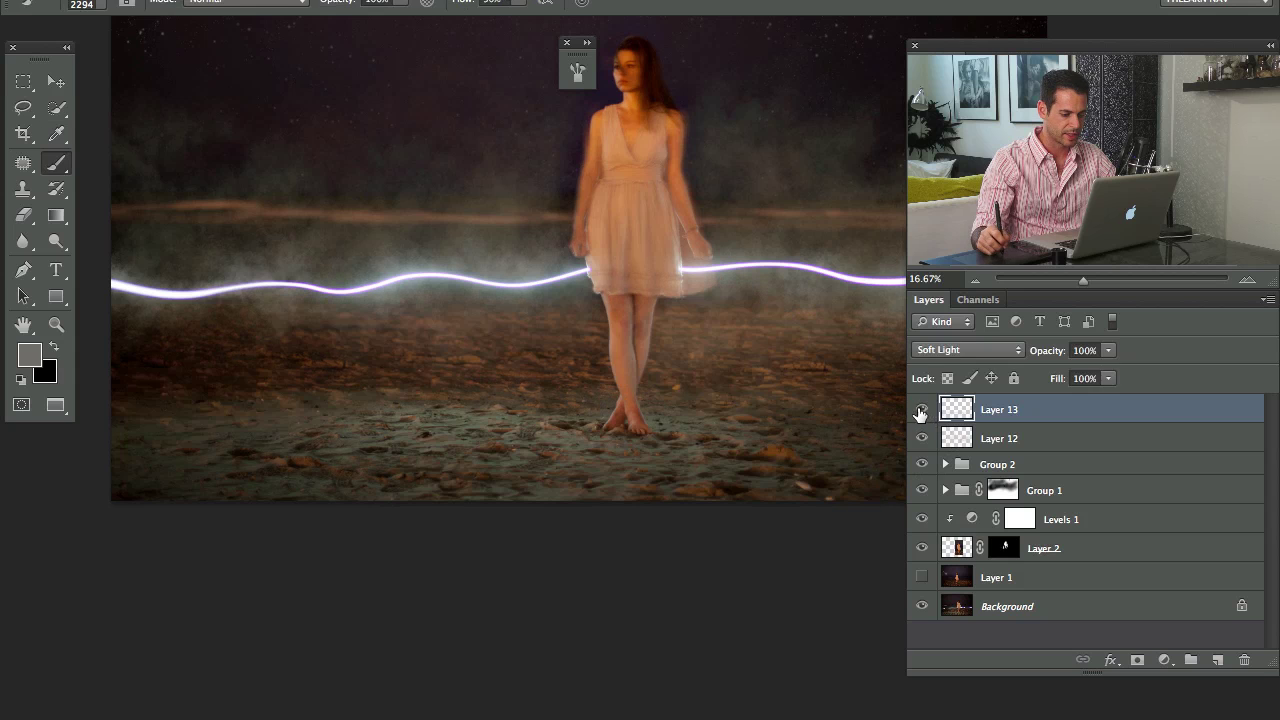
pyautogui.click(921, 410)
pyautogui.click(921, 410)
# Paint peach fog sampled from the woman around the light trail on a new layer, and set that layer's opacity to 30%
pyautogui.moveTo(637, 457)
pyautogui.mouseDown()
pyautogui.moveTo(609, 554)
pyautogui.moveTo(586, 554)
pyautogui.mouseUp()
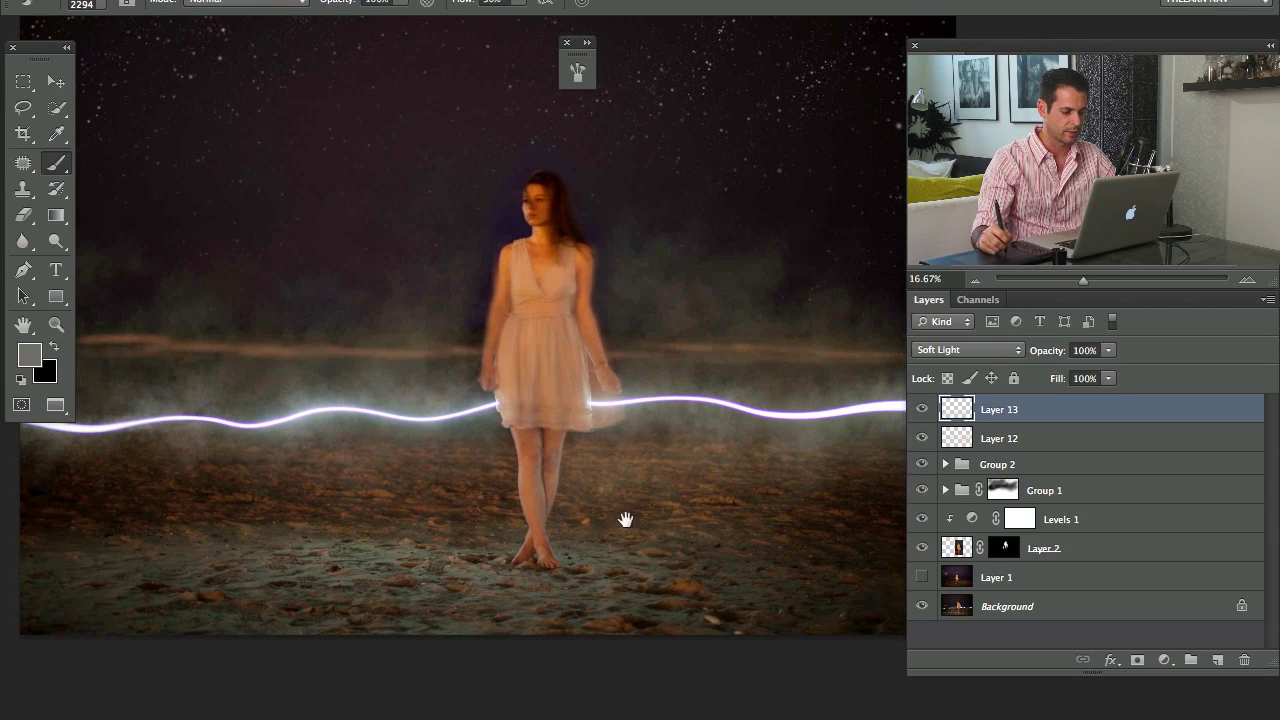
pyautogui.moveTo(626, 517); pyautogui.dragTo(626, 557)
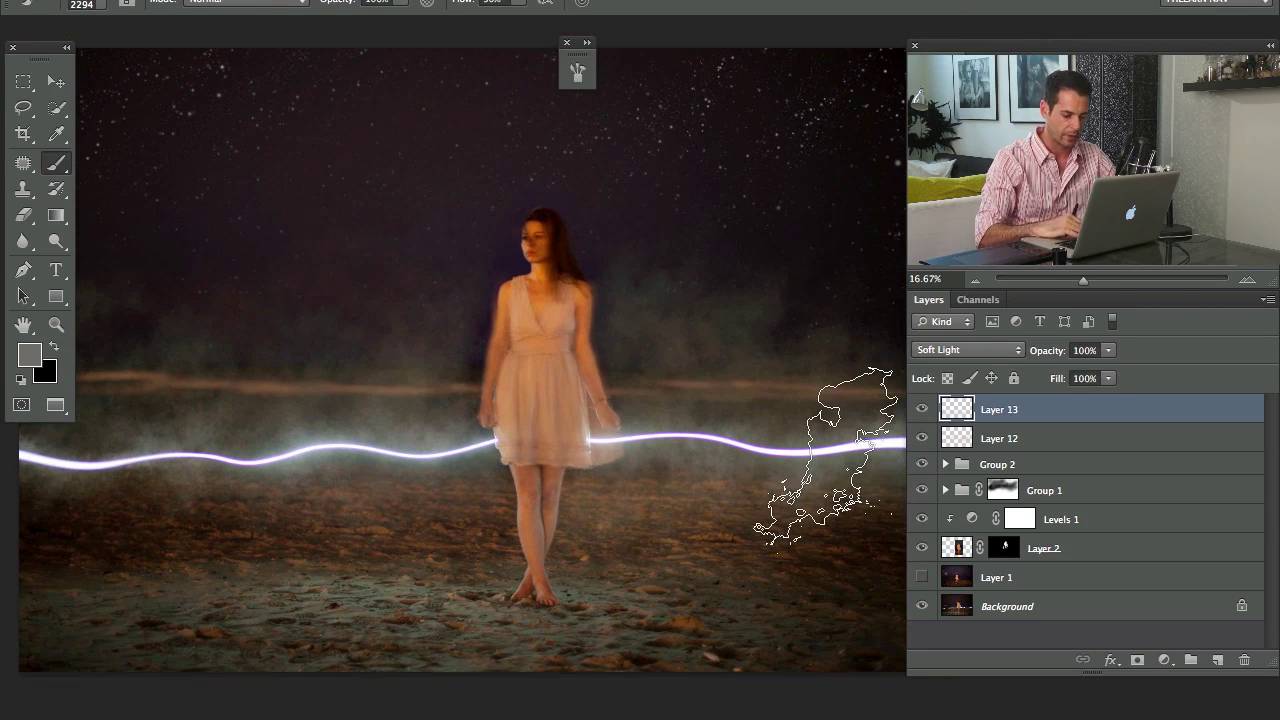
pyautogui.hotkey('ctrl', 'shift', 'alt', 'n')
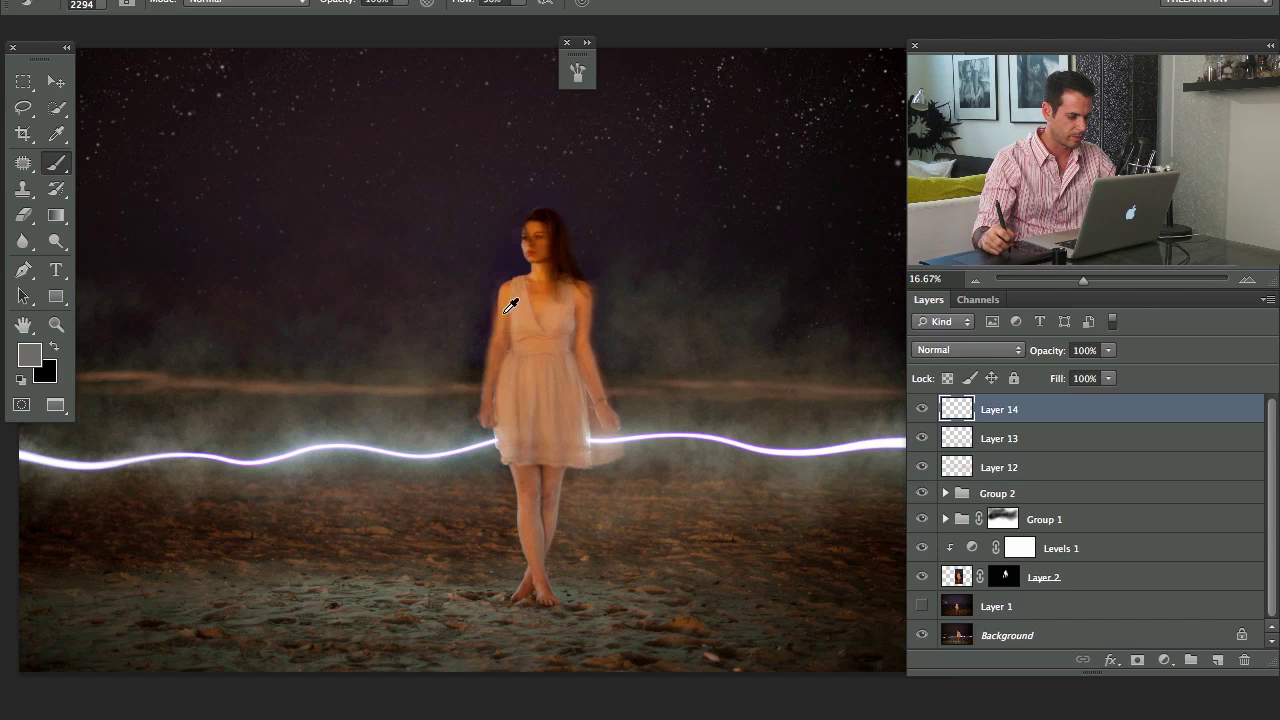
pyautogui.keyDown('alt'); pyautogui.click(510, 436); pyautogui.keyUp('alt')
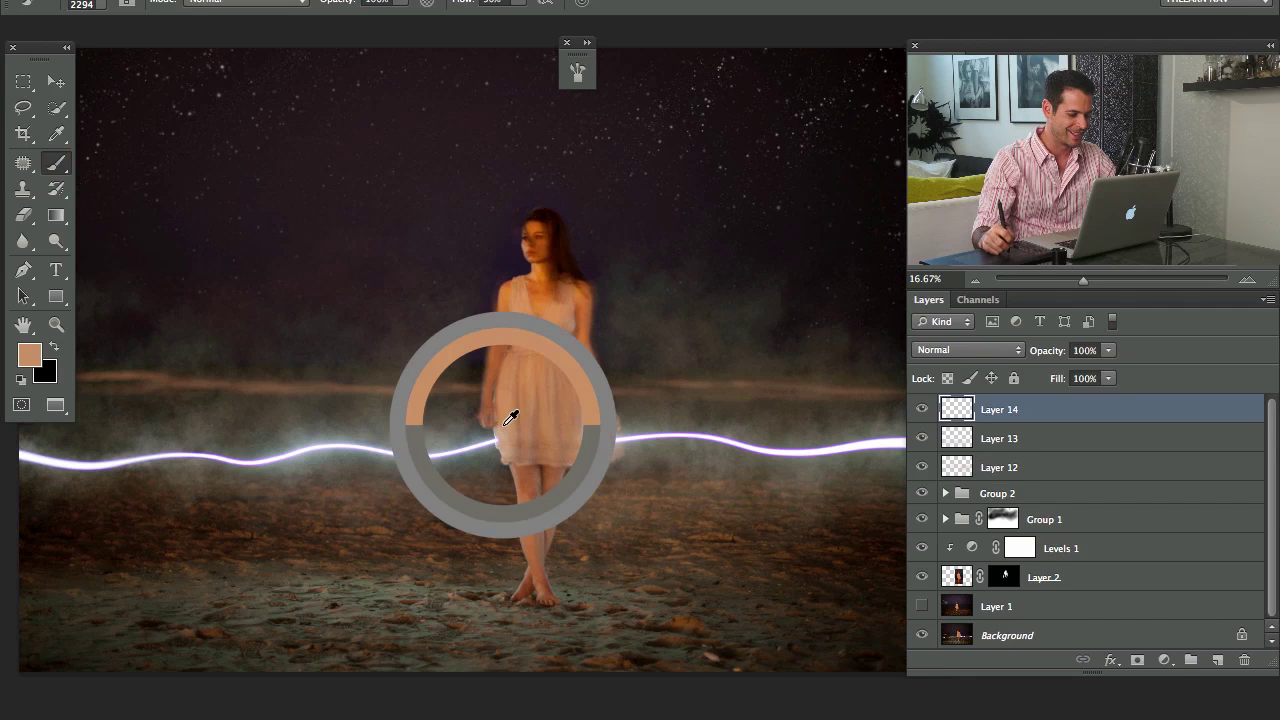
pyautogui.moveTo(201, 459)
pyautogui.mouseDown()
pyautogui.moveTo(277, 445)
pyautogui.moveTo(408, 462)
pyautogui.moveTo(202, 434)
pyautogui.moveTo(398, 440)
pyautogui.mouseUp()
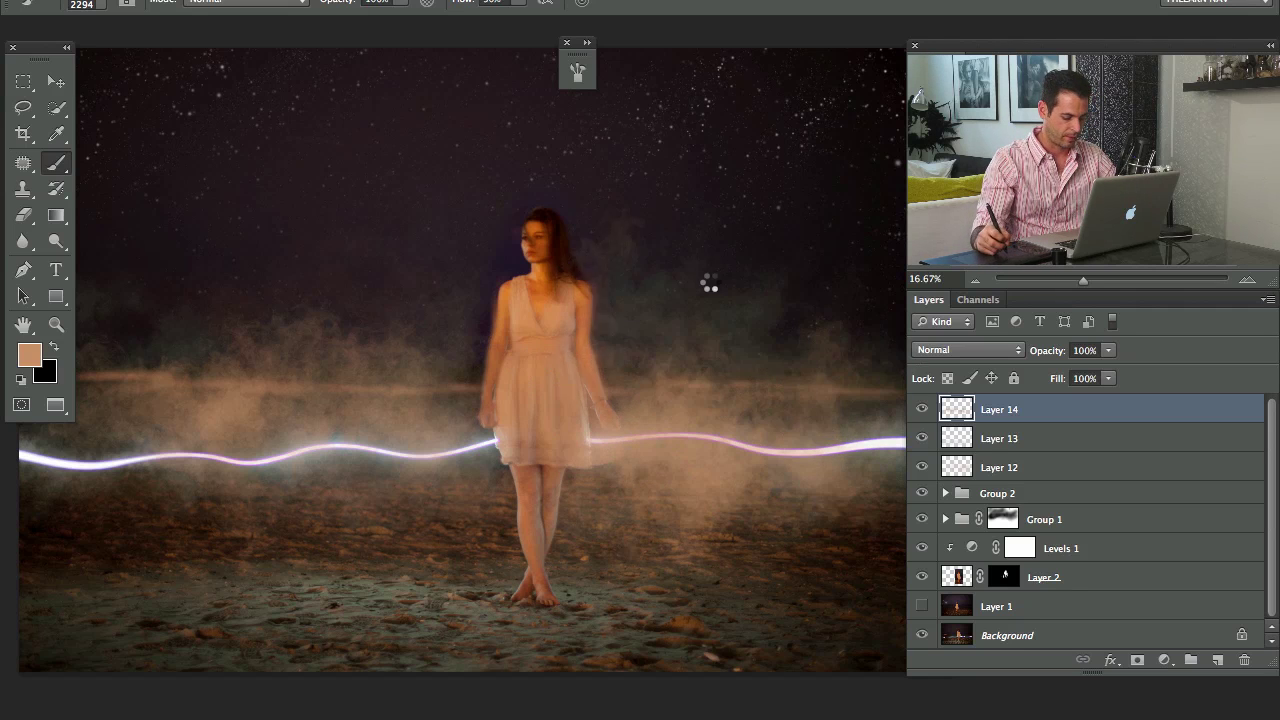
pyautogui.press('v')
pyautogui.press('3')
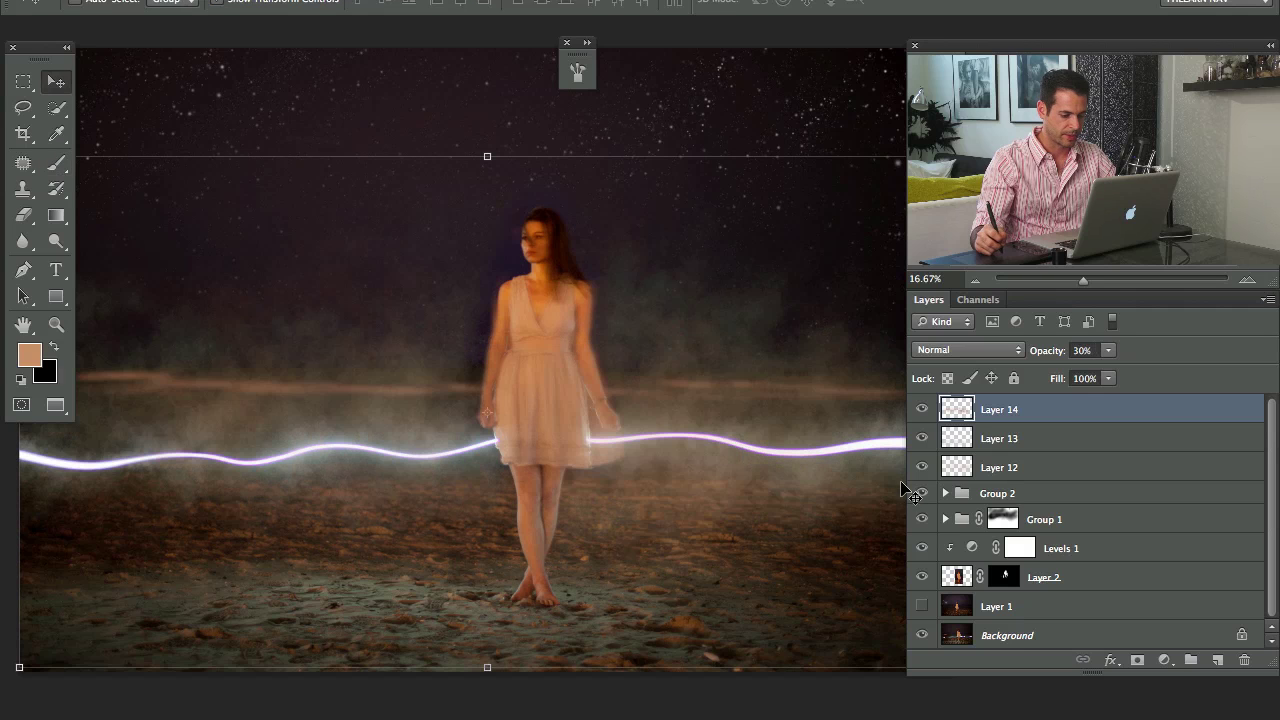
# Group Layers 12 to 14 with Group 2, and compare the photo with the combined fog group hidden and shown
pyautogui.keyDown('shift'); pyautogui.click(1045, 497); pyautogui.keyUp('shift')
pyautogui.hotkey('ctrl', 'g')
pyautogui.click(921, 405)
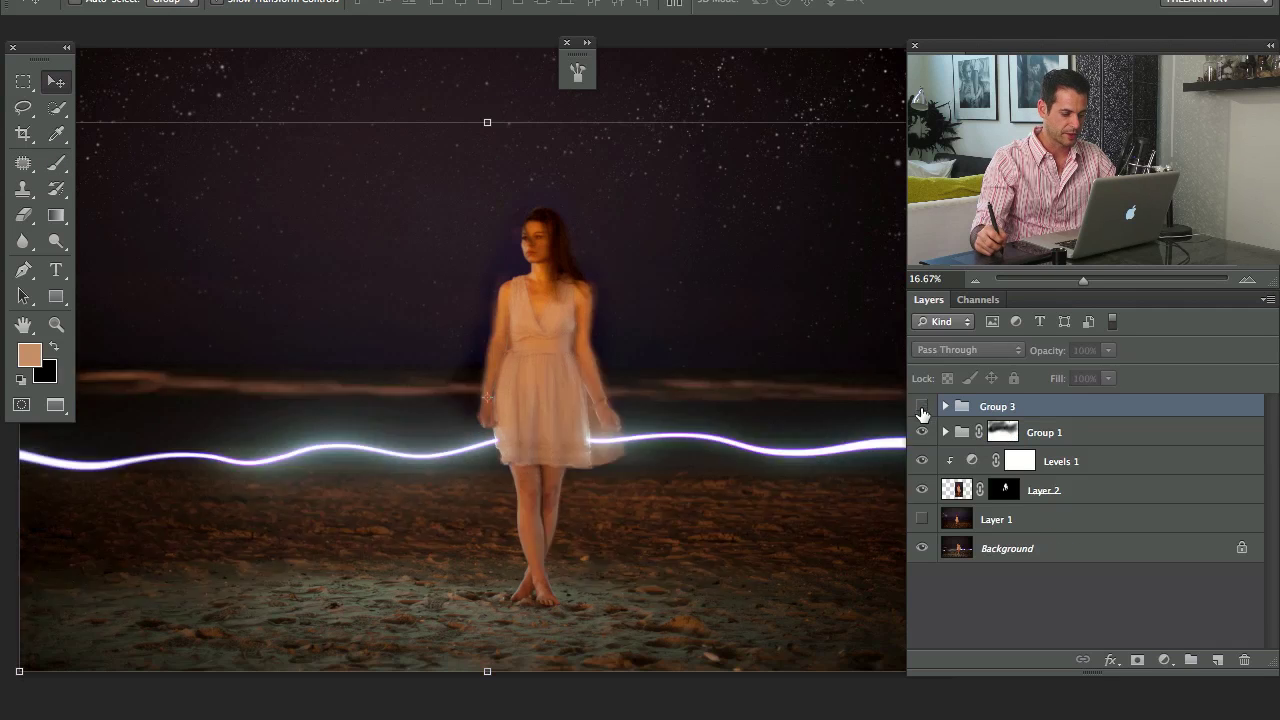
pyautogui.click(921, 405)
pyautogui.click(921, 405)
pyautogui.click(921, 405)
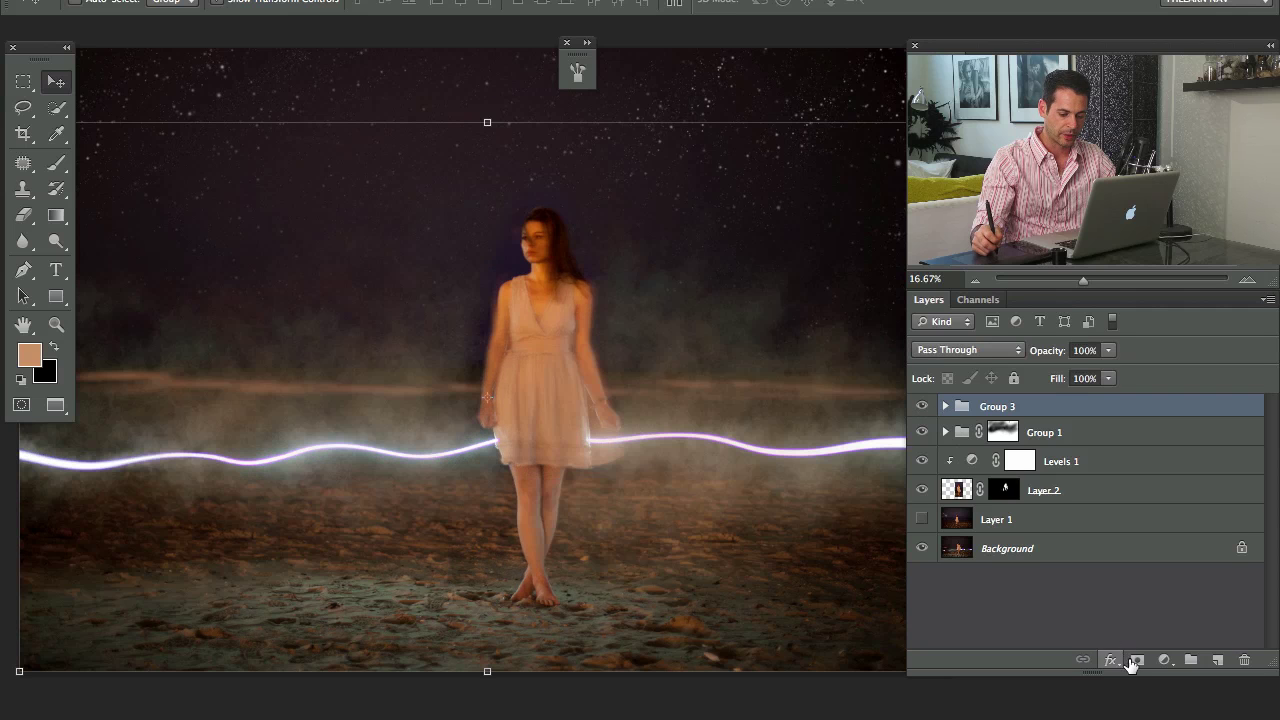
# Add a layer mask to the combined fog group and thin the fog on both sides of the woman by painting black with the smoke brush
pyautogui.click(1133, 661)
pyautogui.press('b')
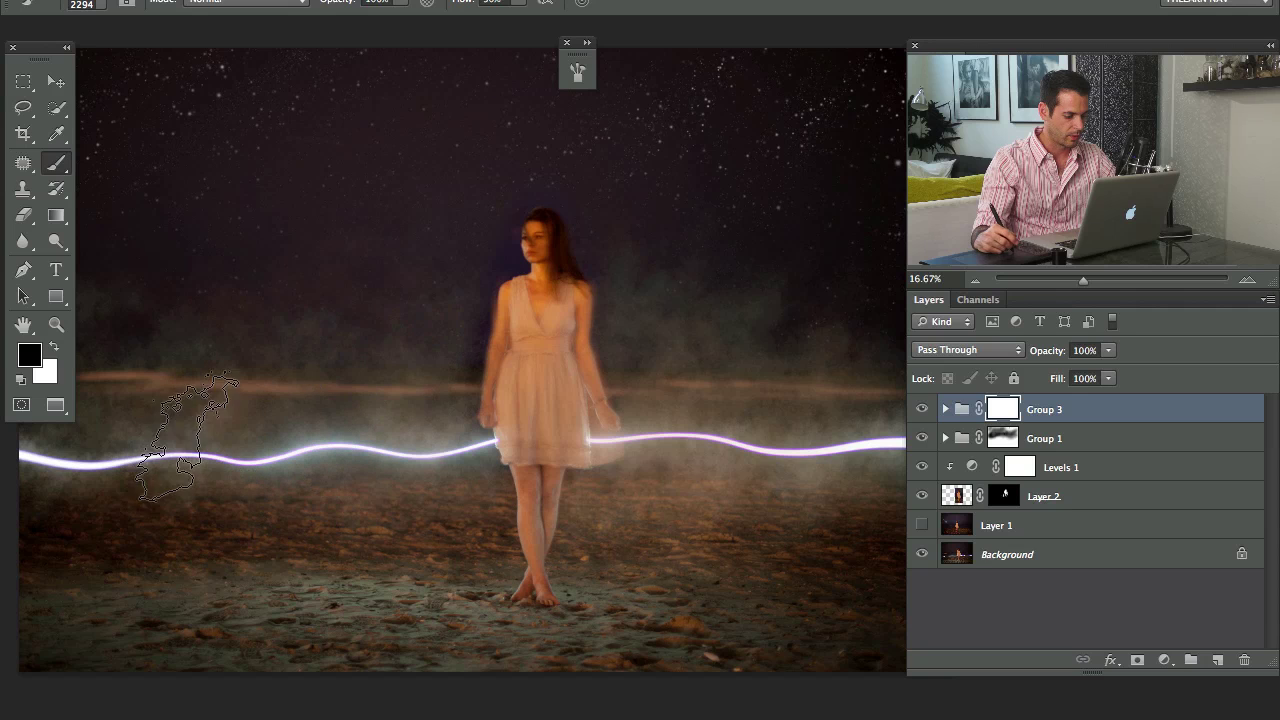
pyautogui.click(178, 460)
pyautogui.click(420, 449)
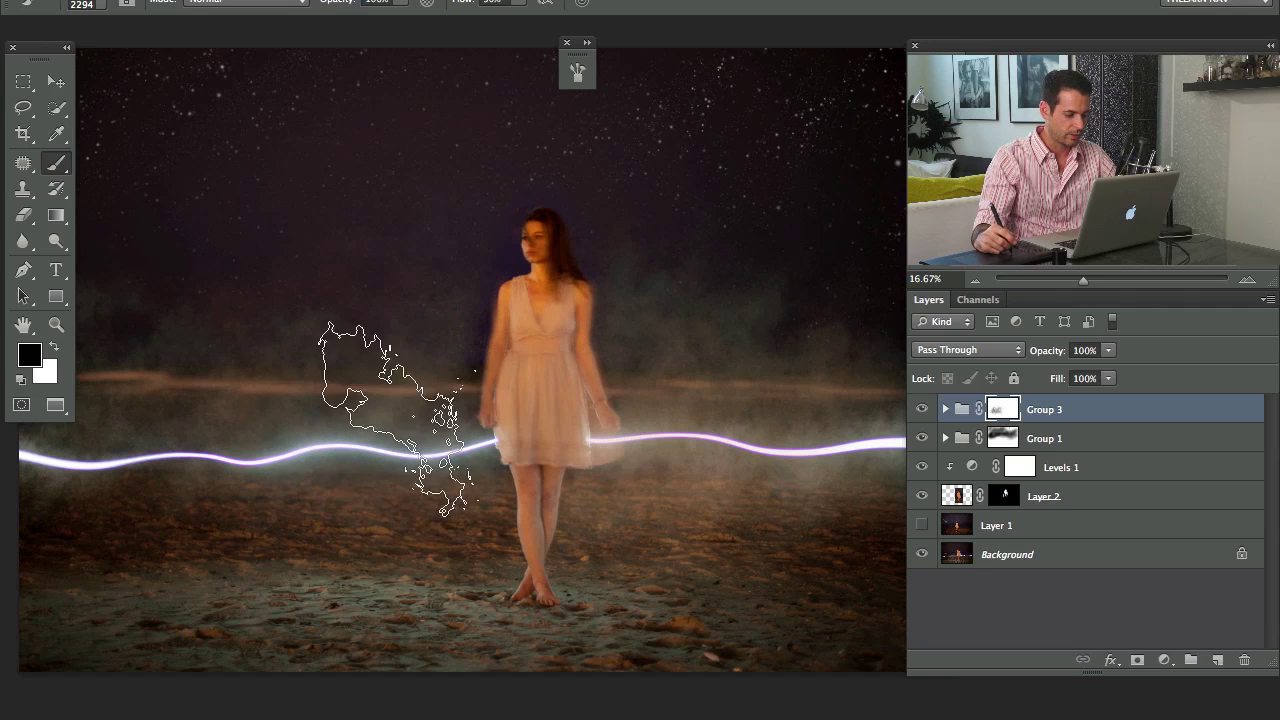
pyautogui.moveTo(349, 514); pyautogui.dragTo(537, 497)
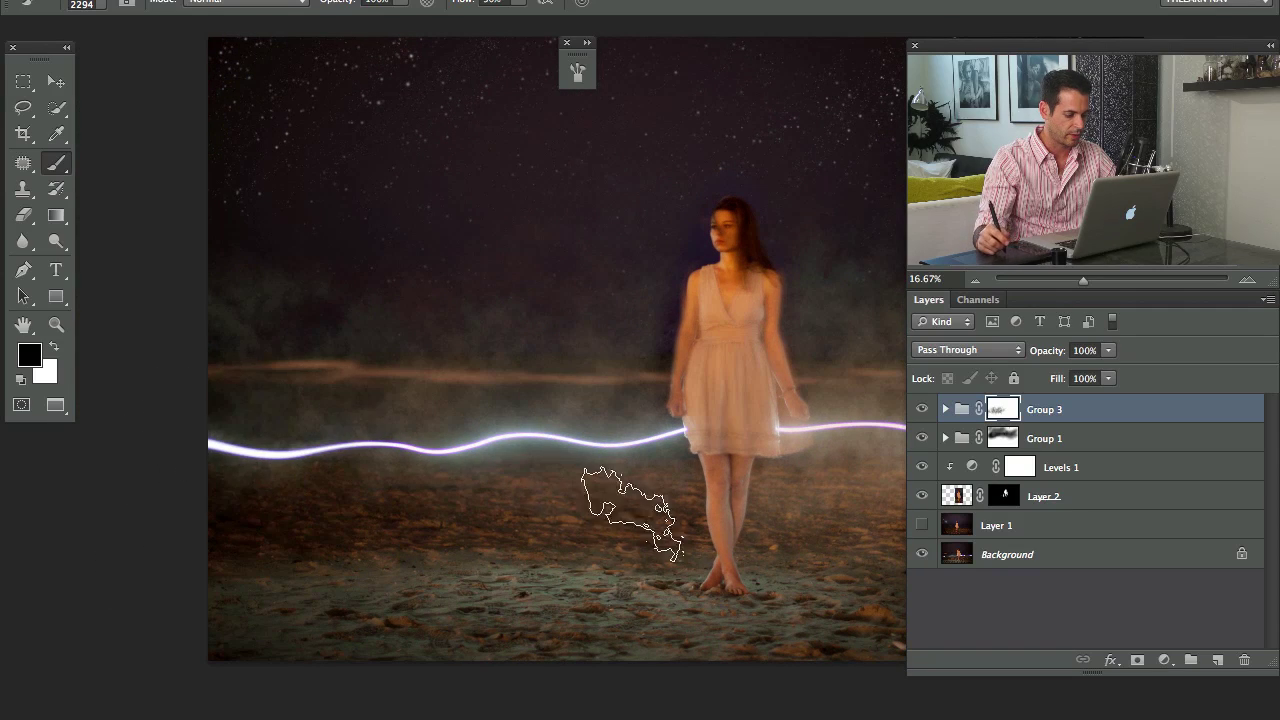
pyautogui.moveTo(692, 495); pyautogui.dragTo(170, 483)
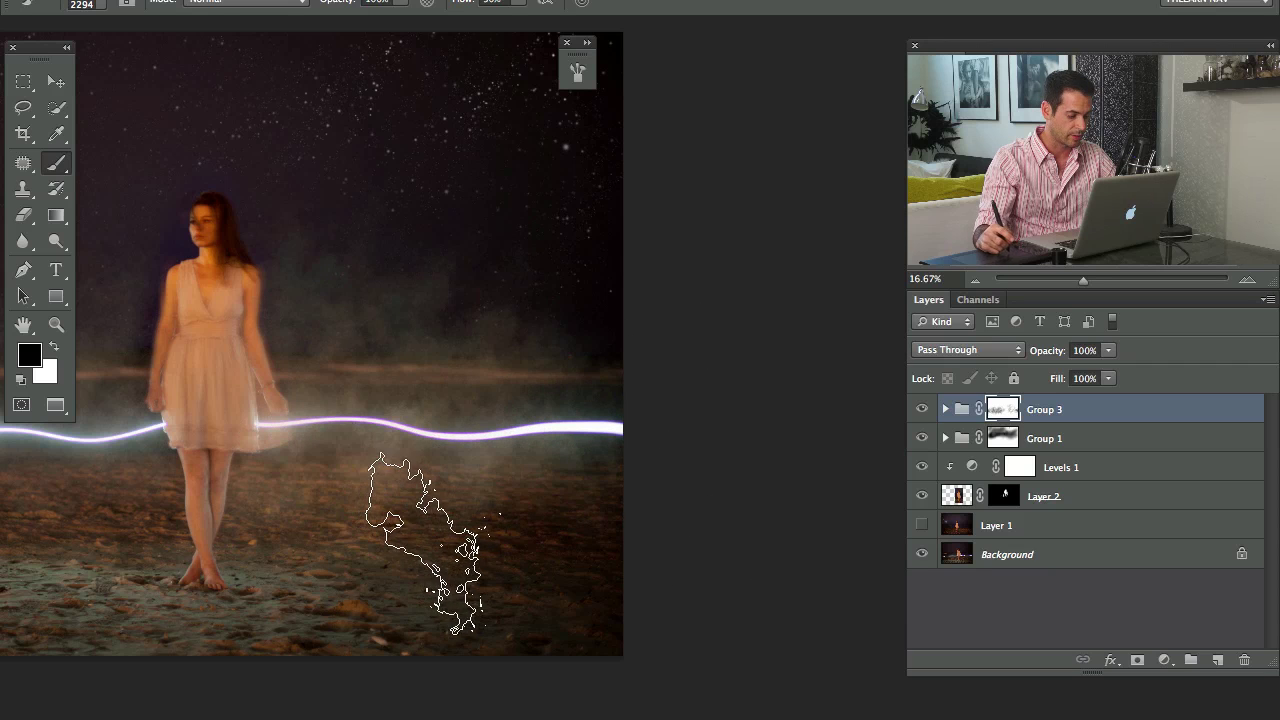
# Examine the fog at 100% magnification around the woman's arm, dress hem and the light trail, and review the whole composite at 16.67%
pyautogui.press('super+plus')
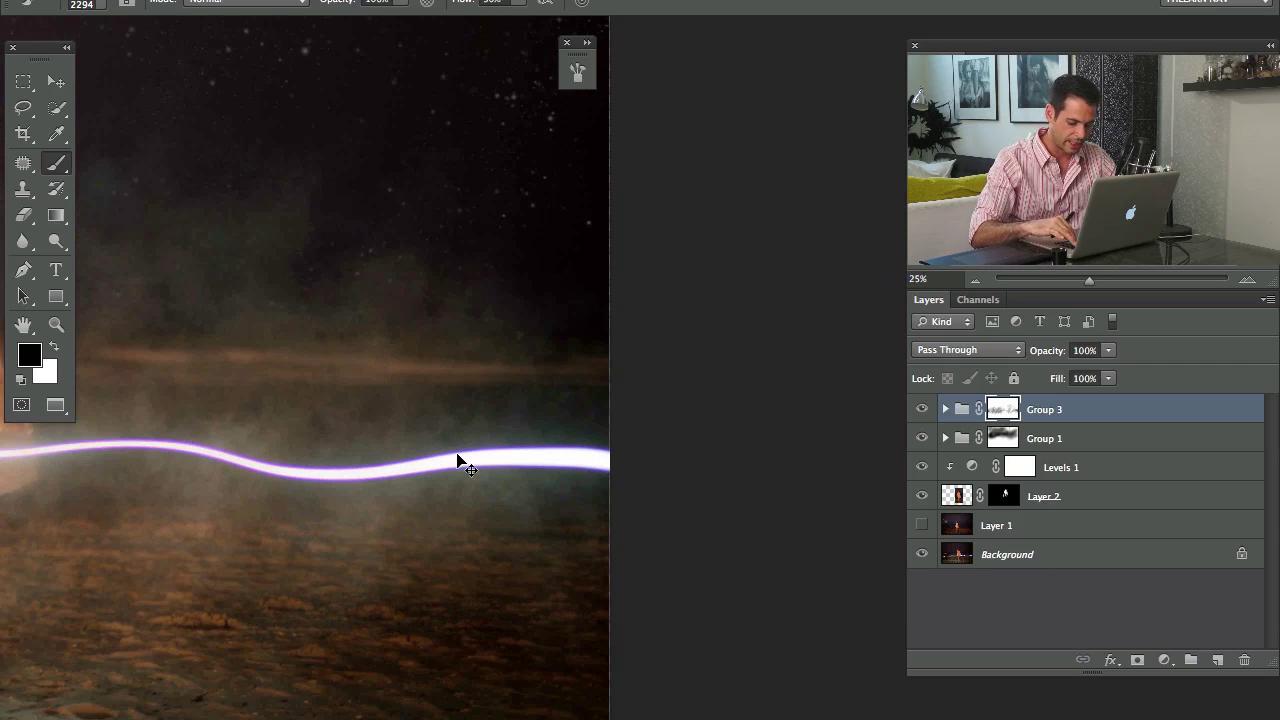
pyautogui.press('super+plus')
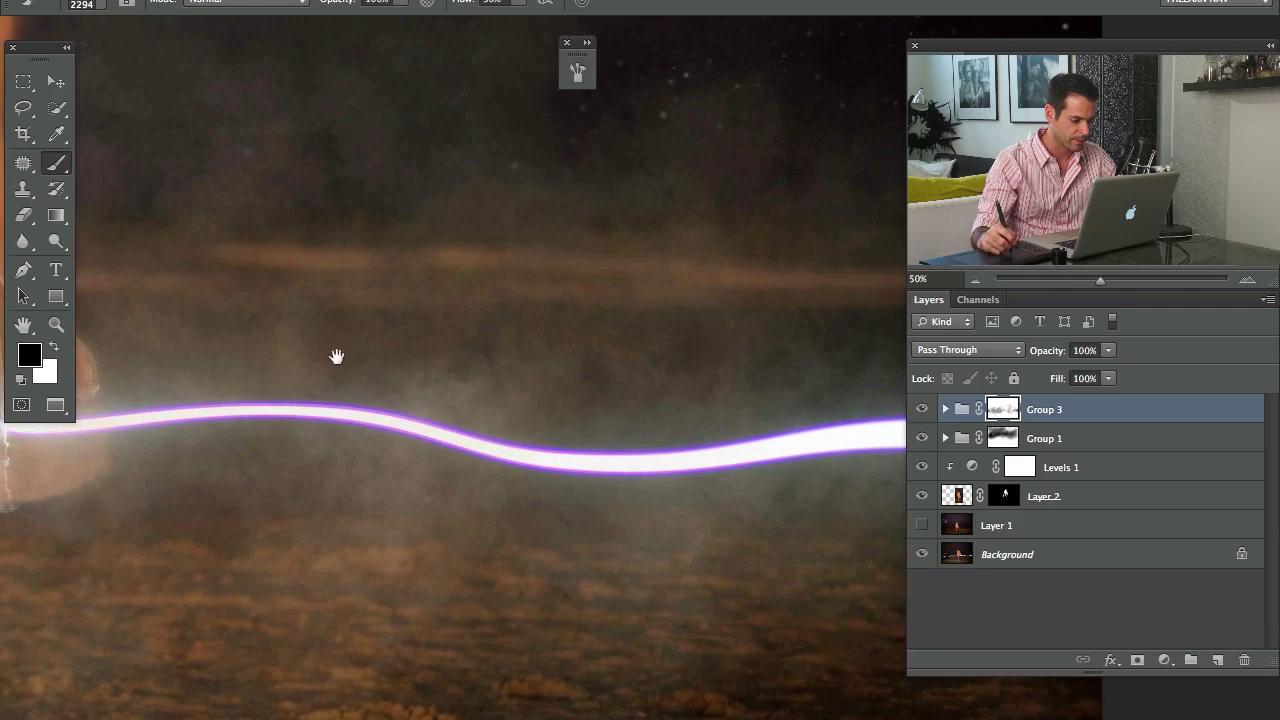
pyautogui.moveTo(337, 357); pyautogui.dragTo(566, 452)
pyautogui.press('super+plus')
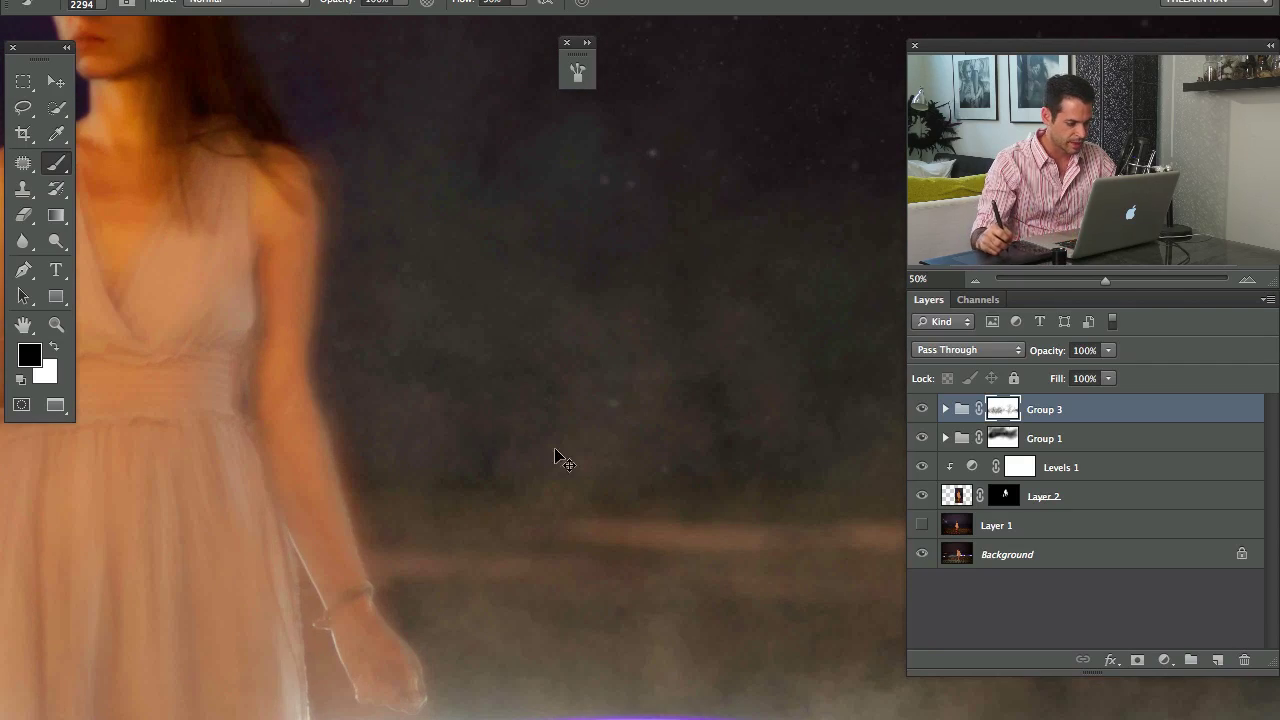
pyautogui.press('super+plus')
pyautogui.press('super+plus')
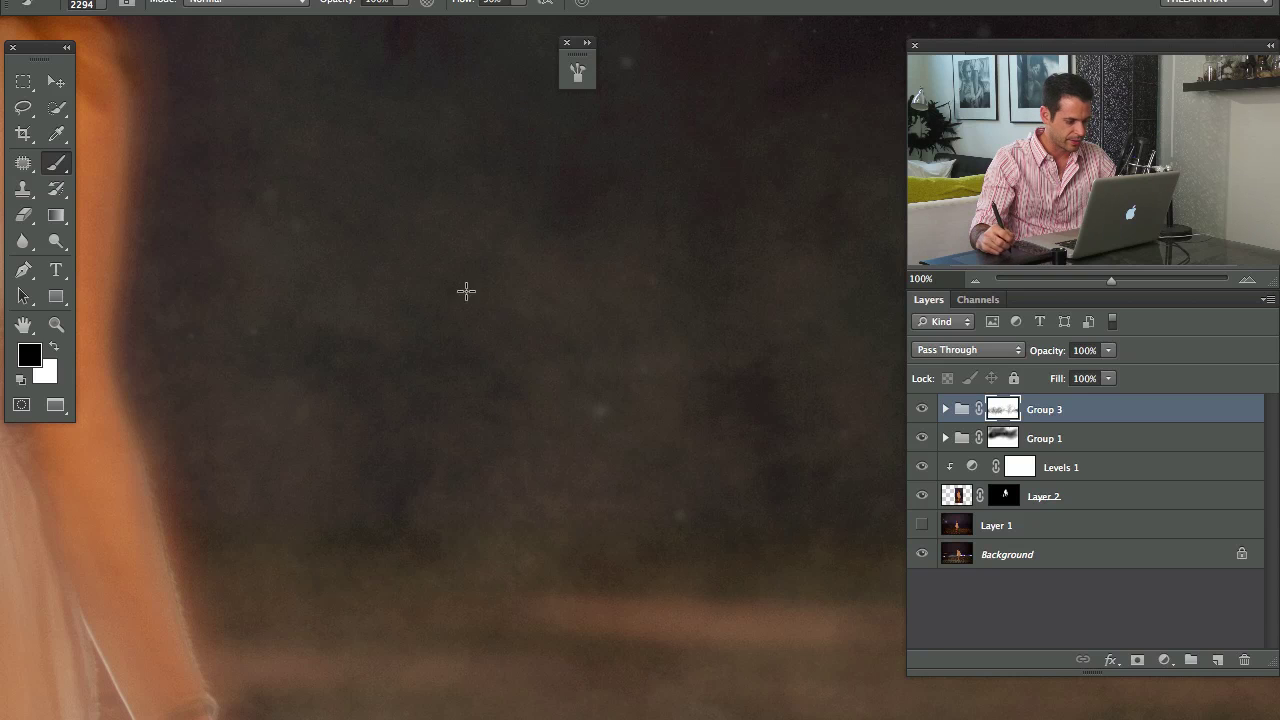
pyautogui.moveTo(450, 620)
pyautogui.mouseDown()
pyautogui.moveTo(470, 530)
pyautogui.moveTo(715, 140)
pyautogui.mouseUp()
pyautogui.moveTo(640, 420)
pyautogui.mouseDown()
pyautogui.moveTo(446, 243)
pyautogui.moveTo(209, 146)
pyautogui.mouseUp()
pyautogui.moveTo(820, 280)
pyautogui.mouseDown()
pyautogui.moveTo(570, 285)
pyautogui.moveTo(527, 482)
pyautogui.moveTo(98, 402)
pyautogui.mouseUp()
pyautogui.moveTo(780, 400)
pyautogui.mouseDown()
pyautogui.moveTo(820, 440)
pyautogui.moveTo(570, 160)
pyautogui.moveTo(110, 360)
pyautogui.moveTo(125, 360)
pyautogui.mouseUp()
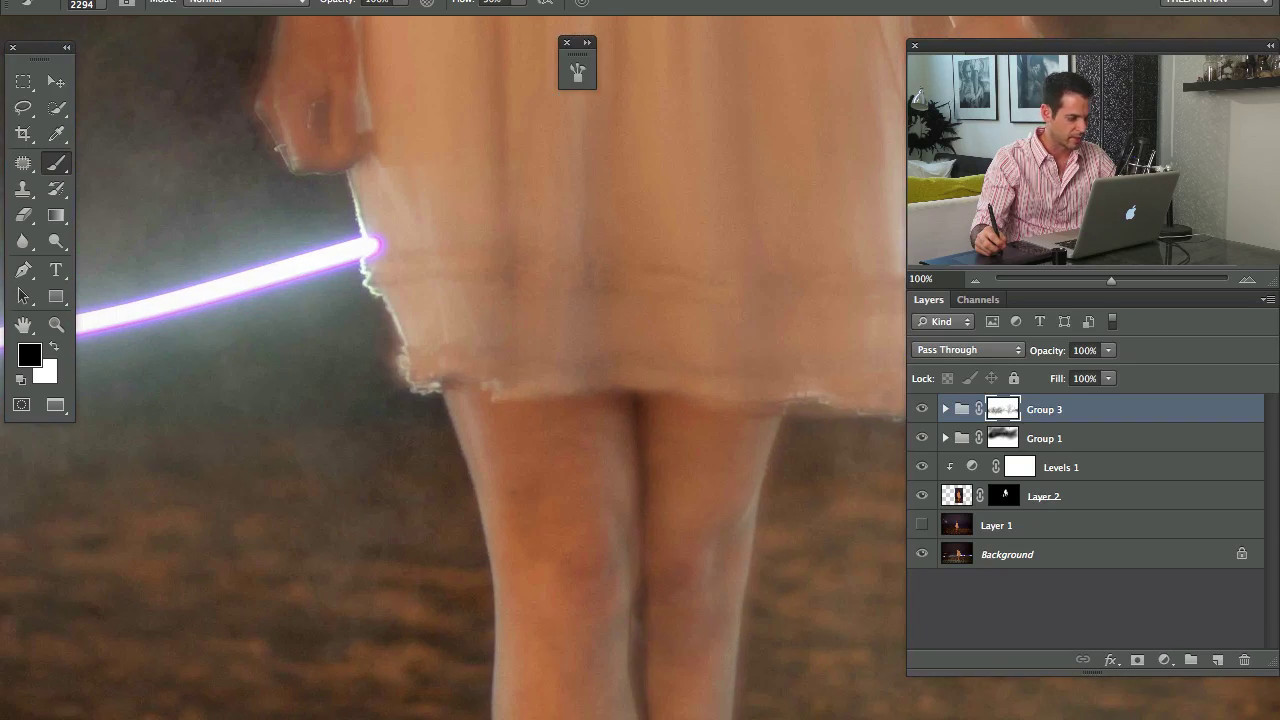
pyautogui.moveTo(320, 340)
pyautogui.mouseDown()
pyautogui.moveTo(676, 461)
pyautogui.moveTo(618, 360)
pyautogui.mouseUp()
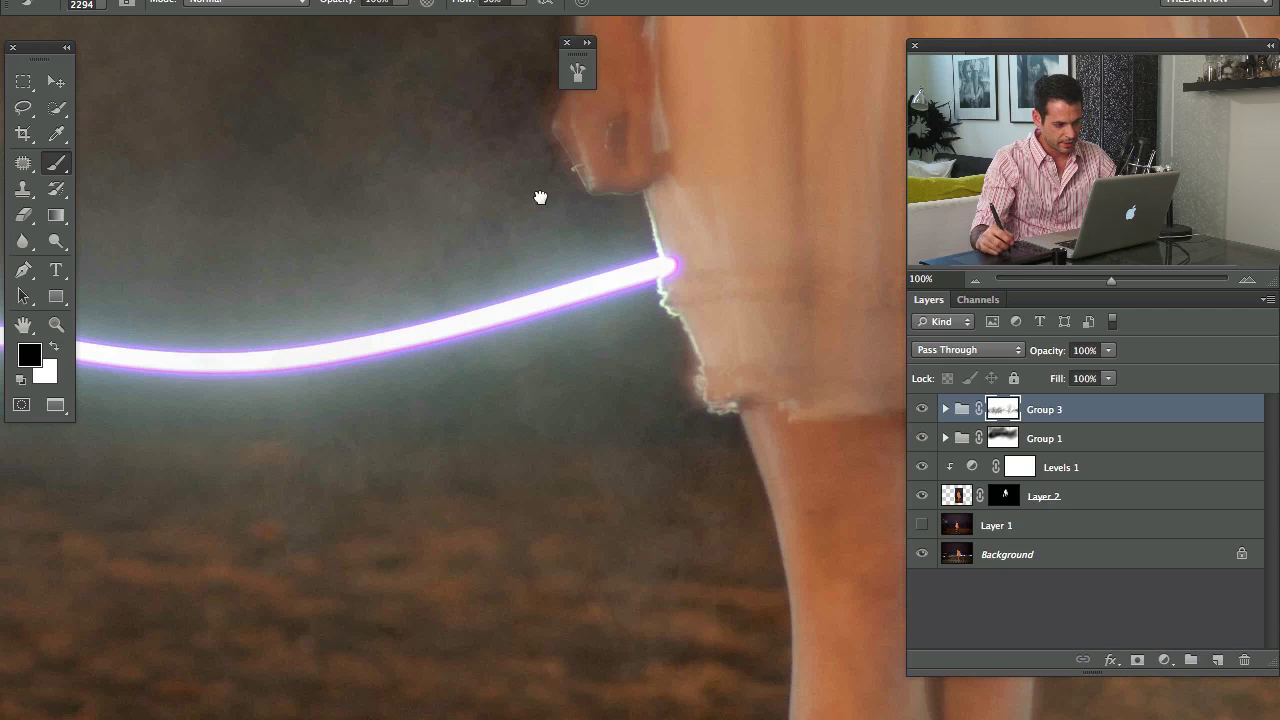
pyautogui.click(976, 281)
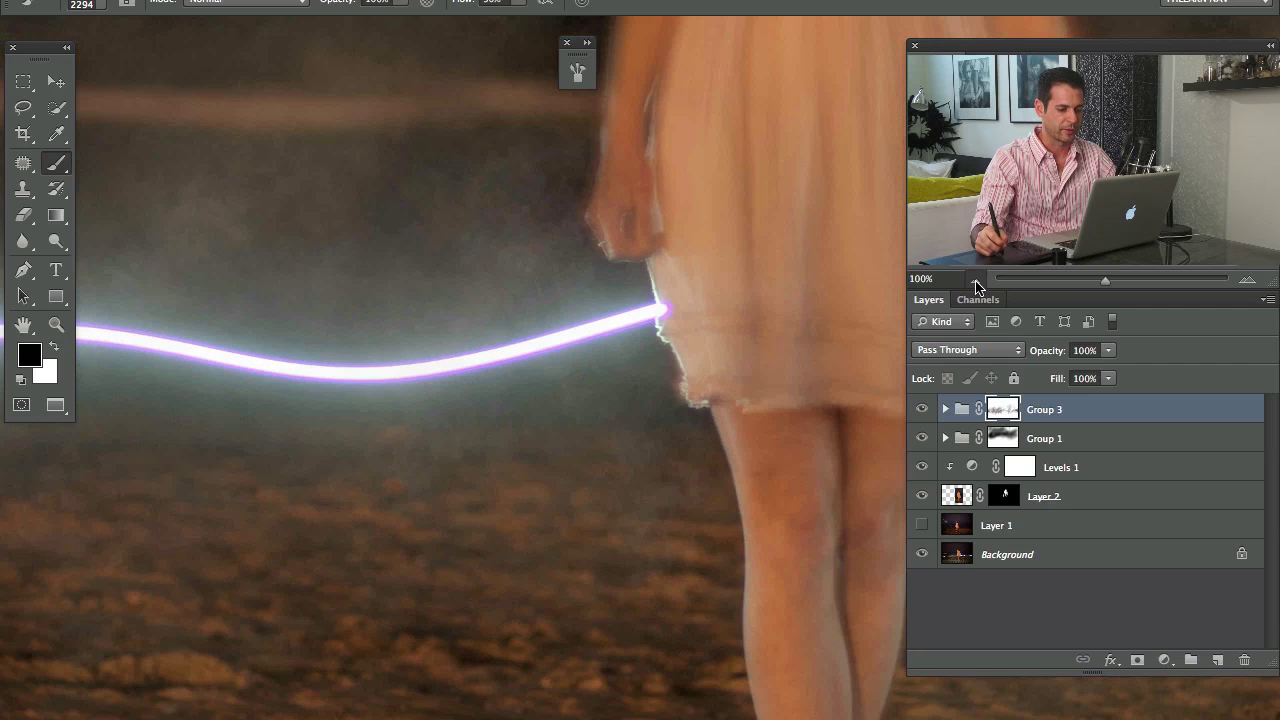
pyautogui.click(975, 281)
pyautogui.click(975, 281)
pyautogui.click(975, 281)
pyautogui.click(975, 281)
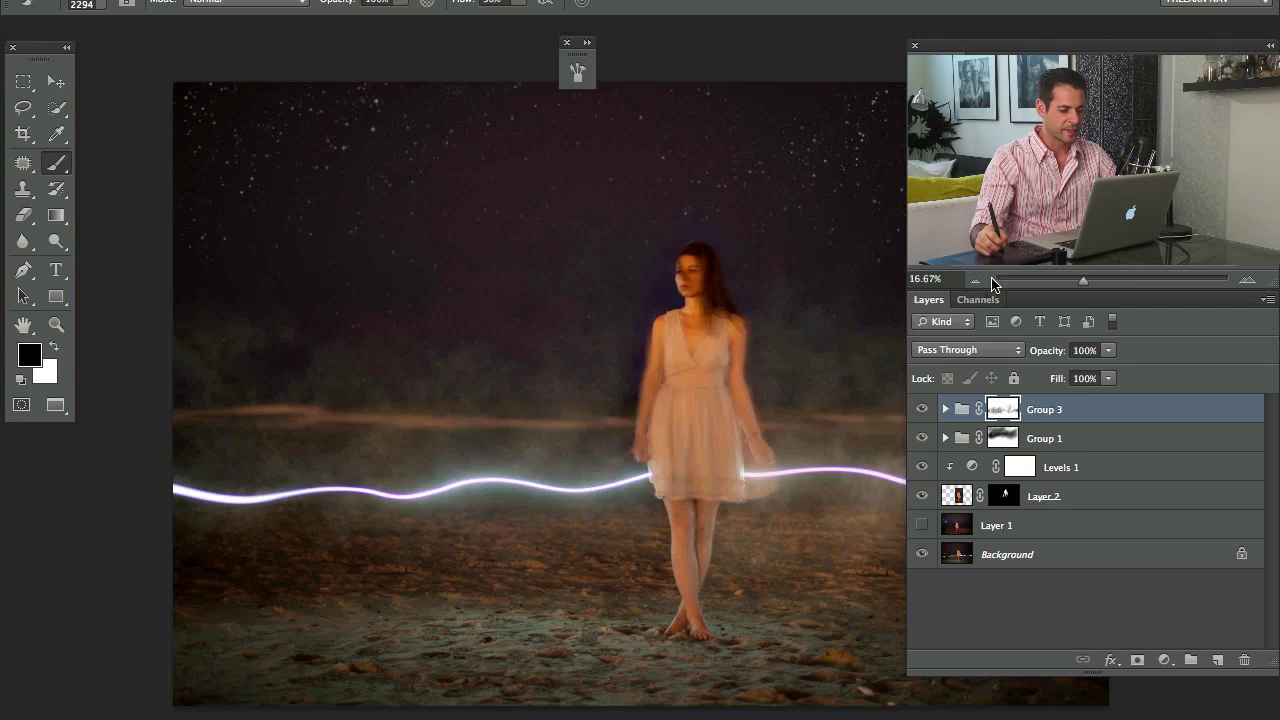
pyautogui.moveTo(704, 441); pyautogui.dragTo(566, 419)
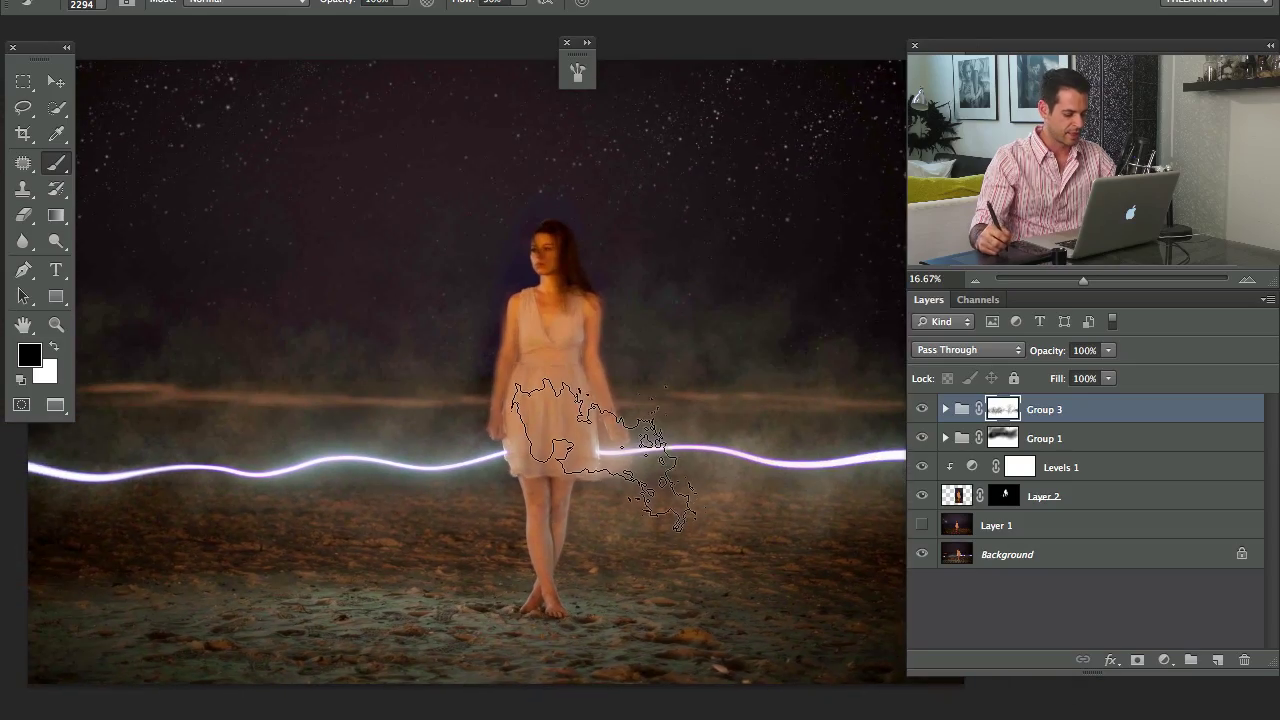